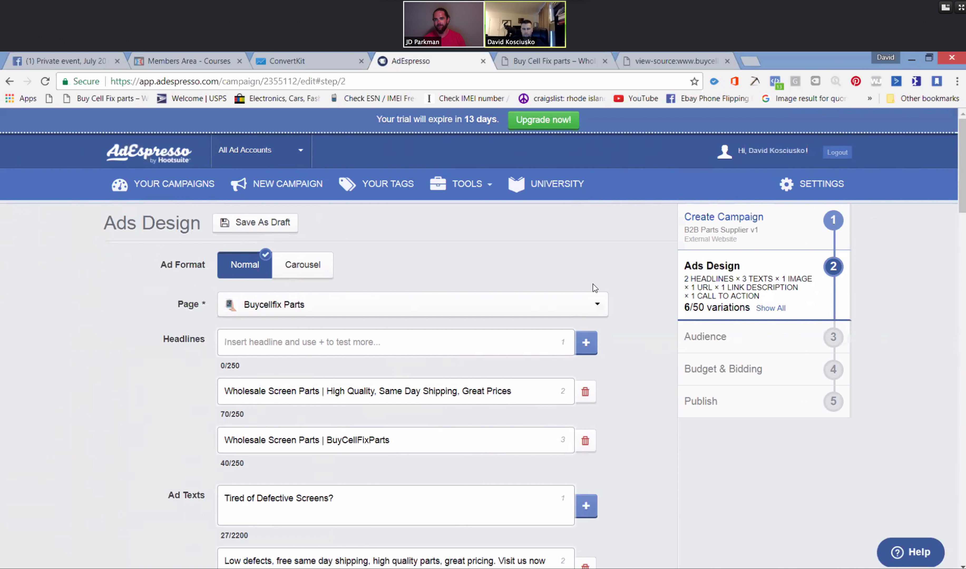
Accept the current ads design settings and proceed to the Audience stage of the campaign.
scroll(445, 378, "down", 2)
scroll(391, 375, "down", 20)
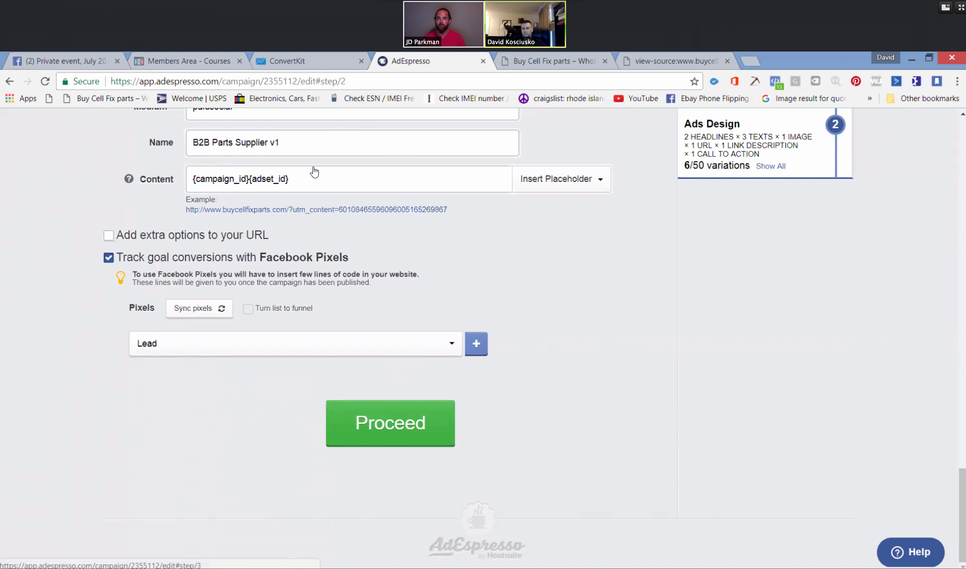
left_click(366, 443)
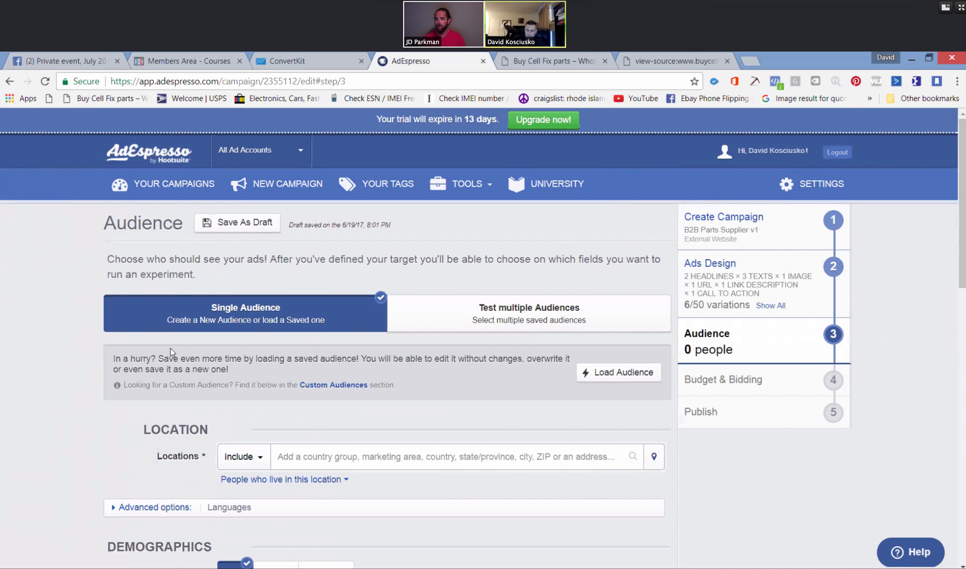
Review the audience targeting sections and examine the list of available custom and lookalike audiences without choosing one.
scroll(195, 346, "down", 3)
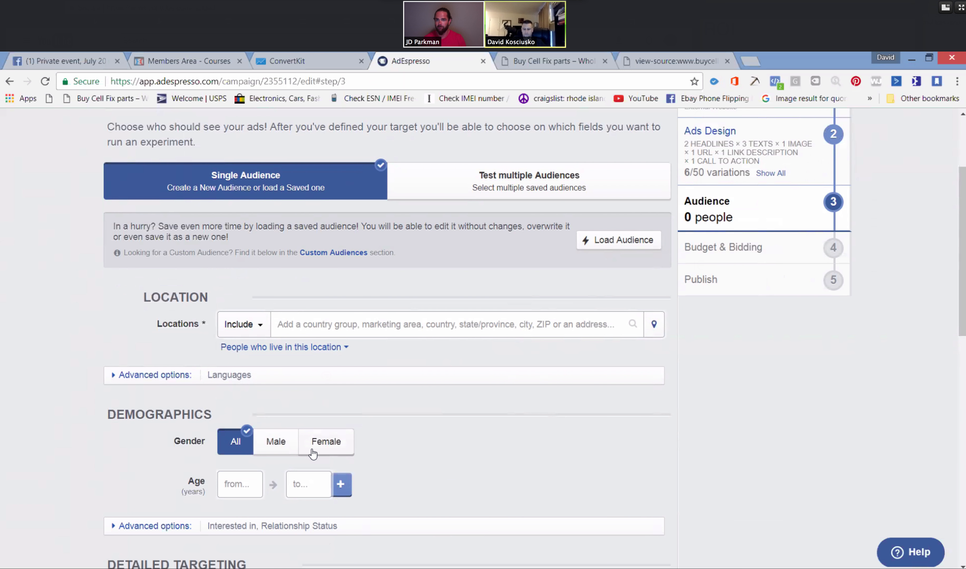
scroll(340, 409, "down", 1)
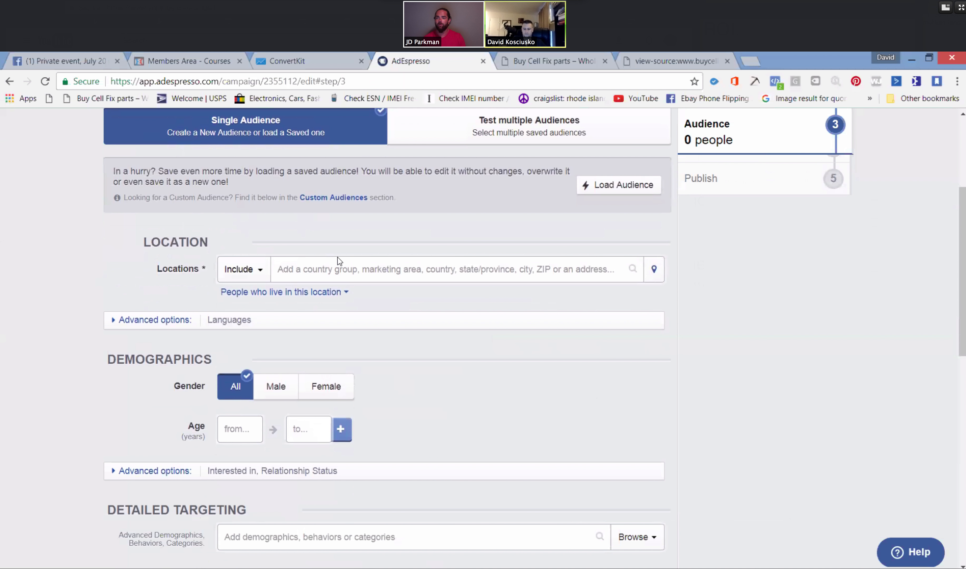
scroll(52, 318, "down", 5)
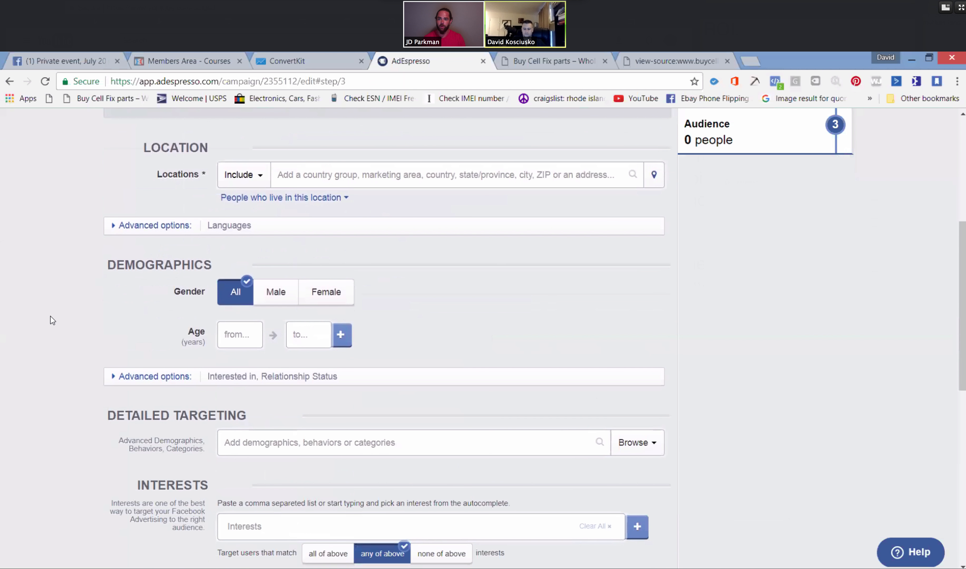
scroll(53, 318, "down", 3)
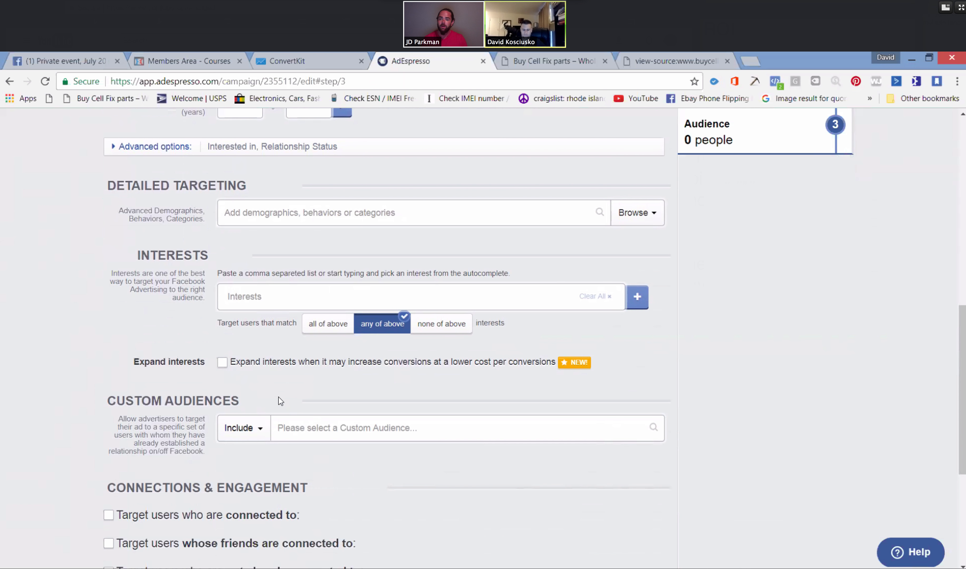
left_click(351, 427)
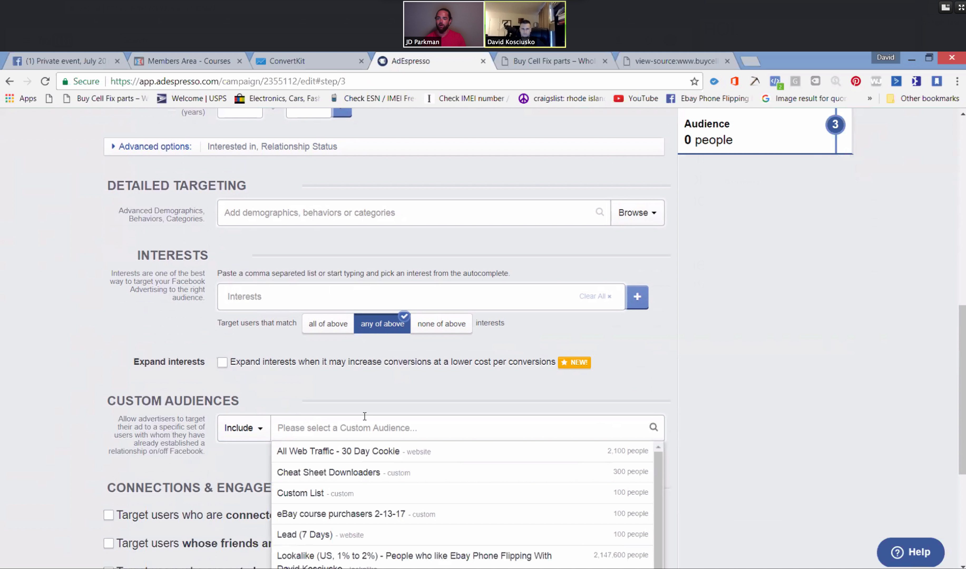
scroll(513, 368, "down", 3)
scroll(737, 365, "down", 3)
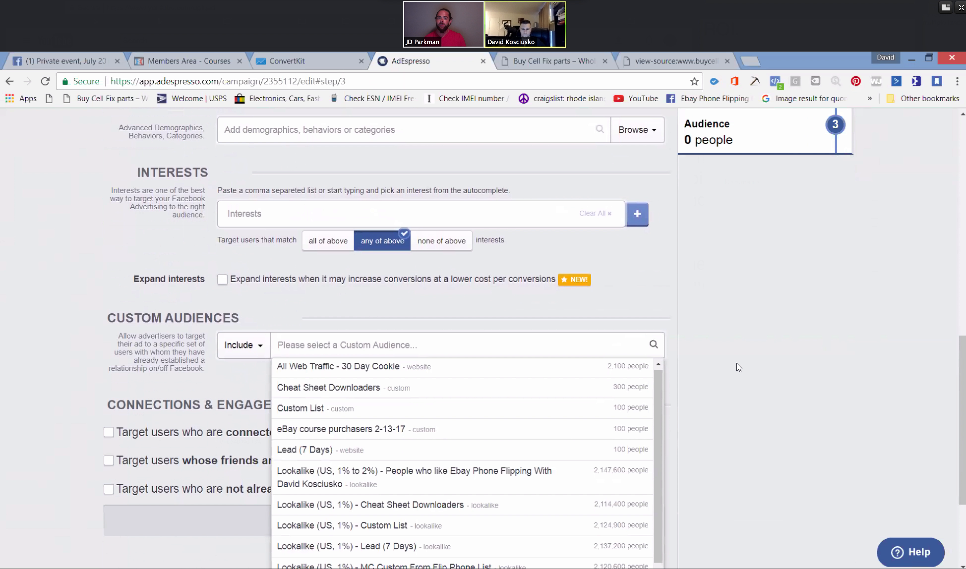
scroll(736, 363, "down", 3)
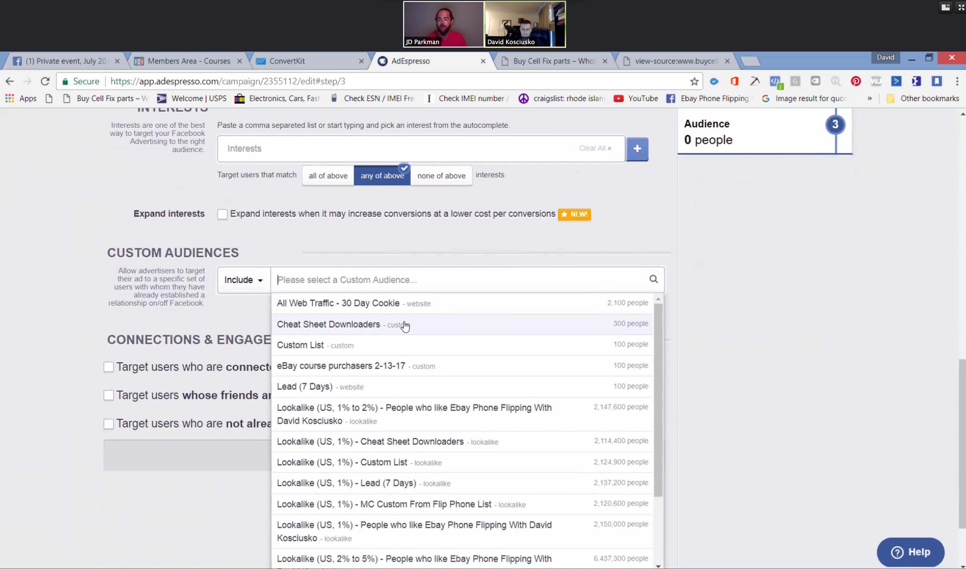
scroll(449, 430, "down", 2)
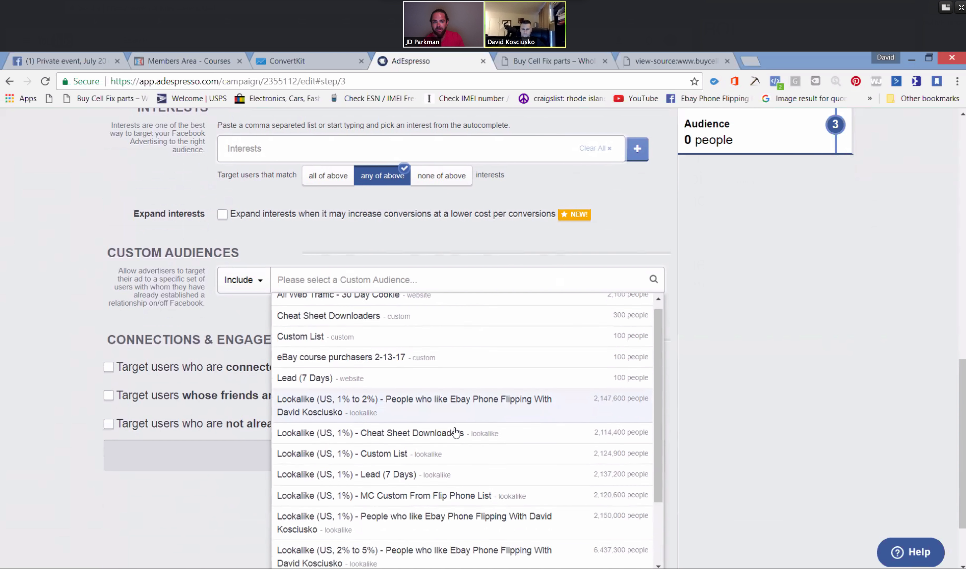
scroll(453, 431, "down", 2)
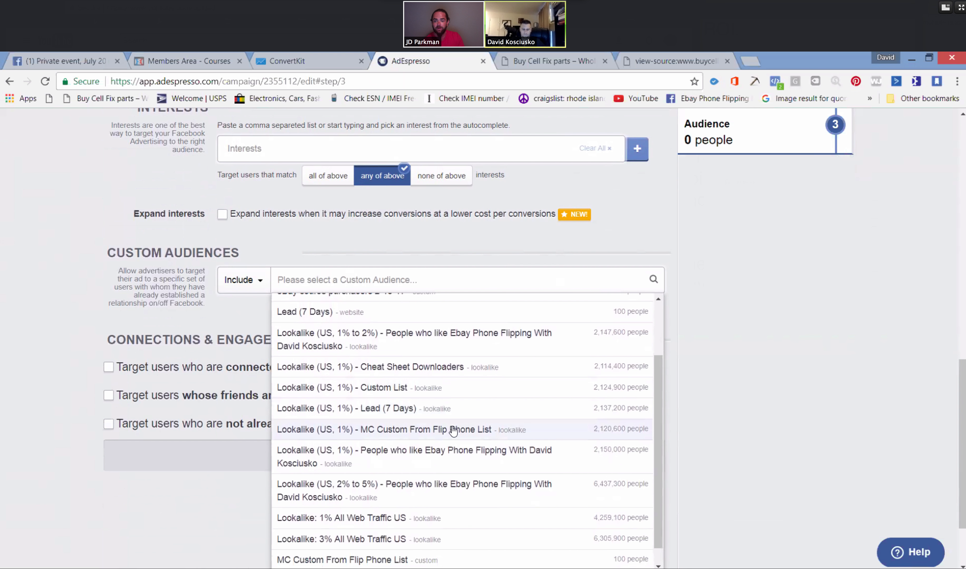
scroll(453, 431, "down", 1)
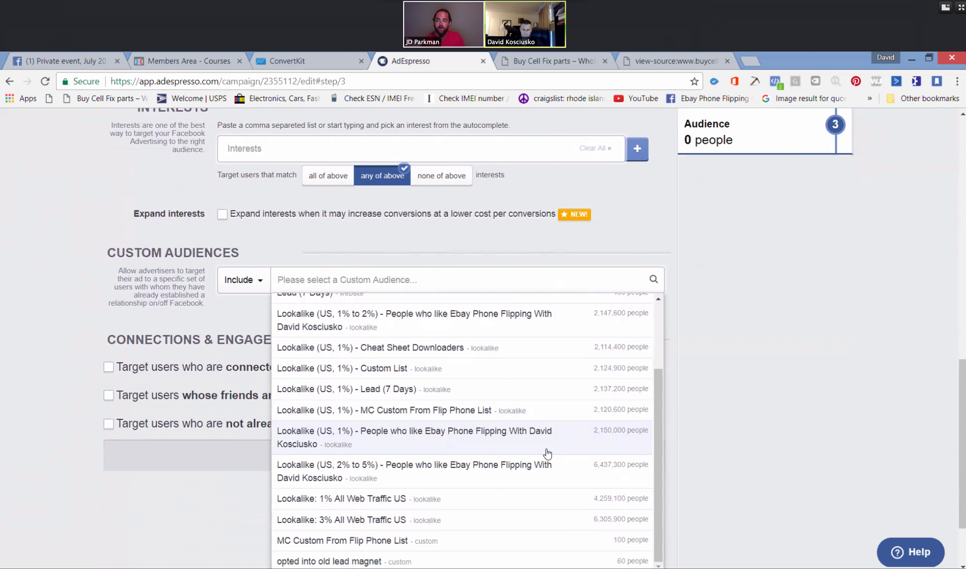
scroll(546, 454, "down", 1)
scroll(546, 455, "down", 1)
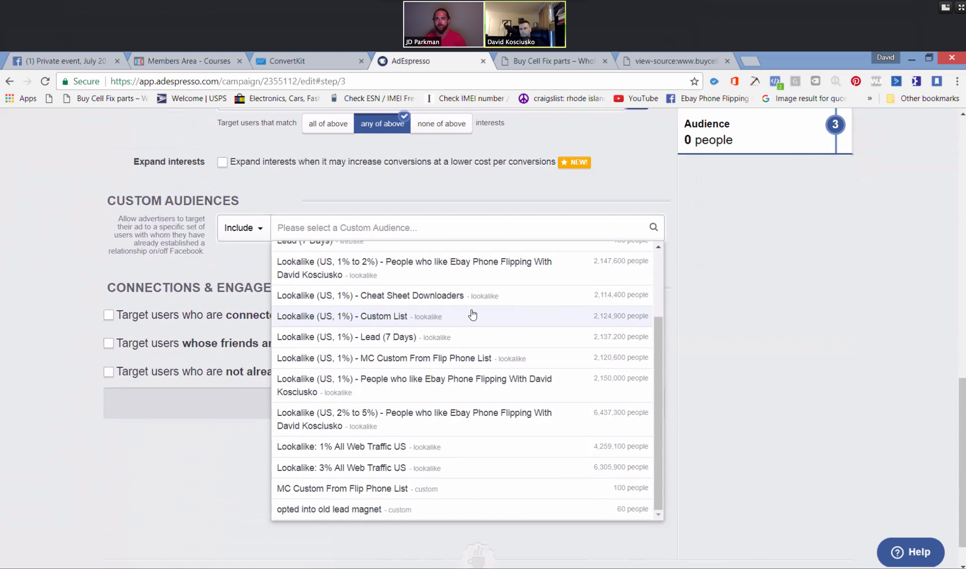
left_click(775, 265)
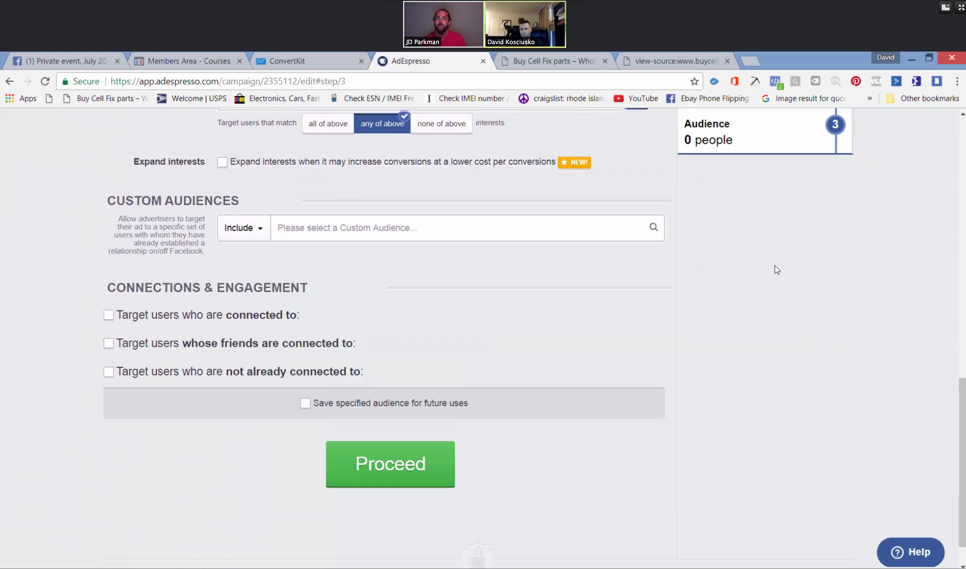
Restrict the audience to users who are not already connected to the Buycellfix Parts page.
scroll(598, 296, "up", 10)
scroll(368, 297, "up", 5)
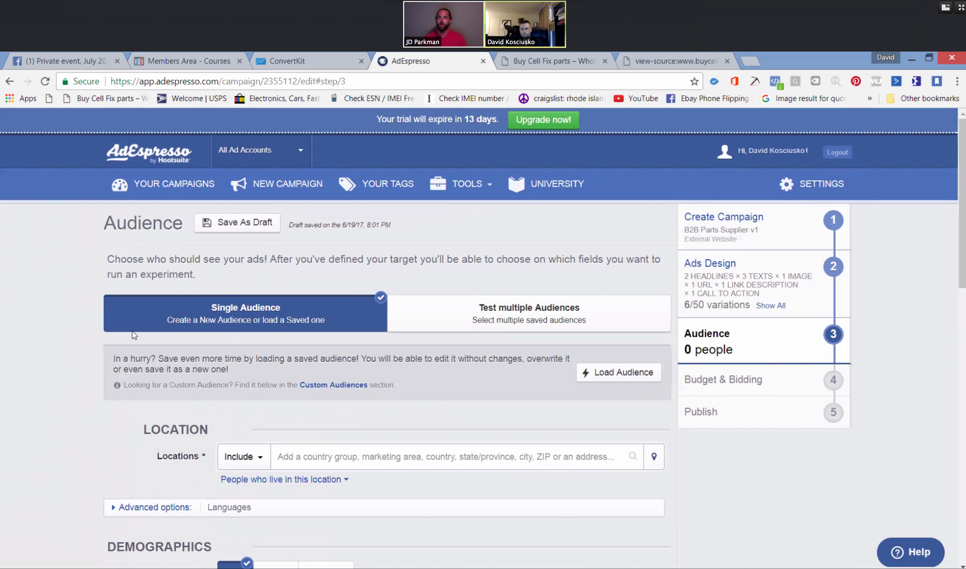
scroll(132, 331, "down", 15)
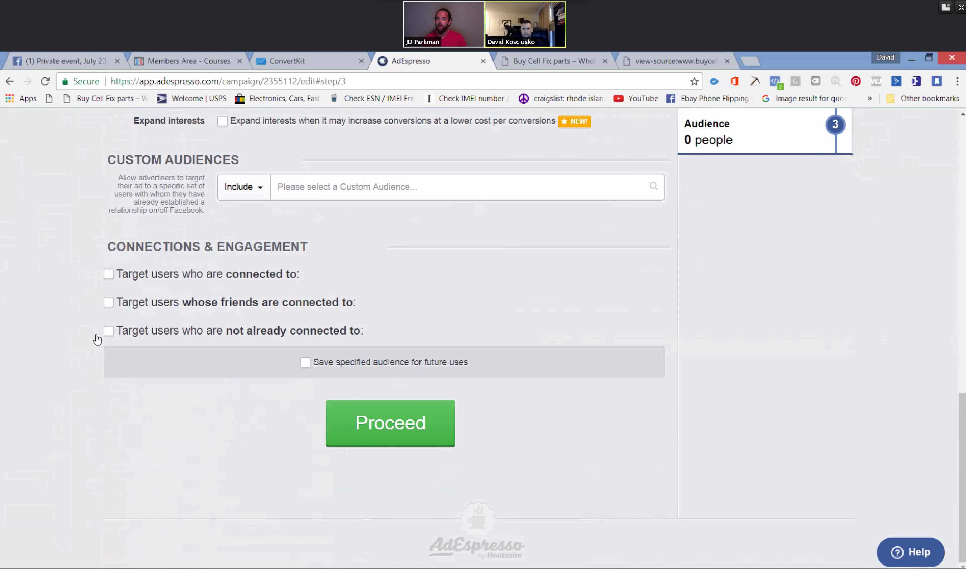
left_click(108, 331)
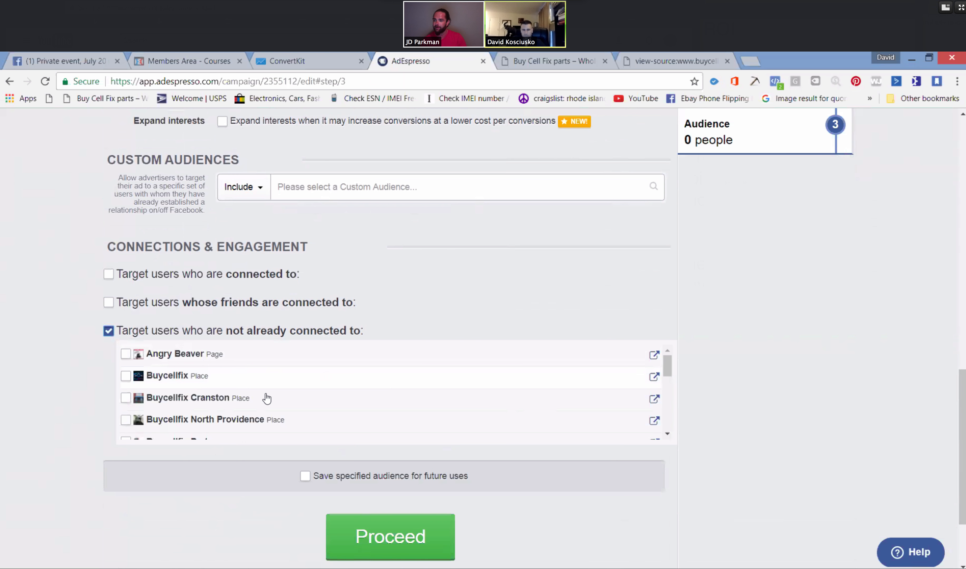
scroll(230, 407, "down", 1)
scroll(230, 406, "down", 1)
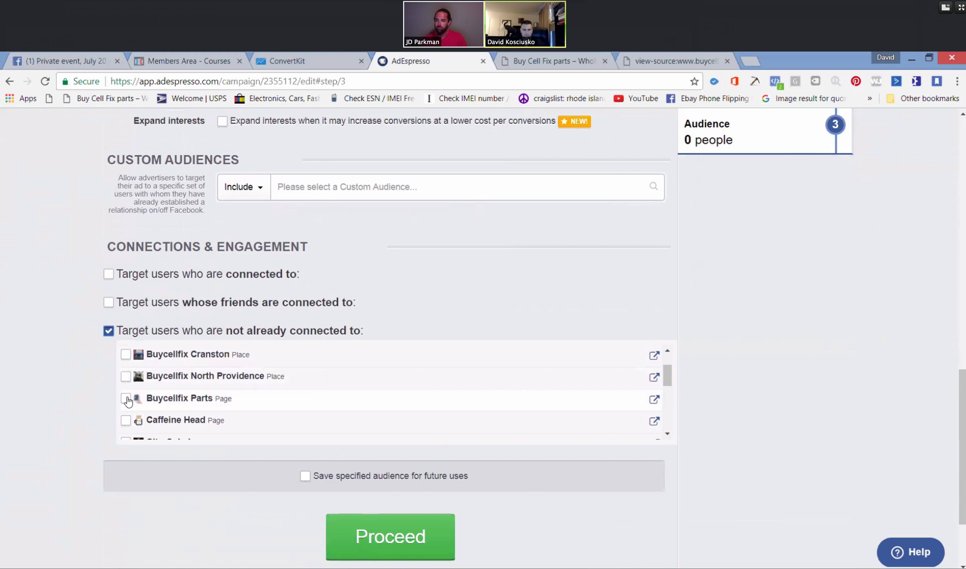
left_click(197, 400)
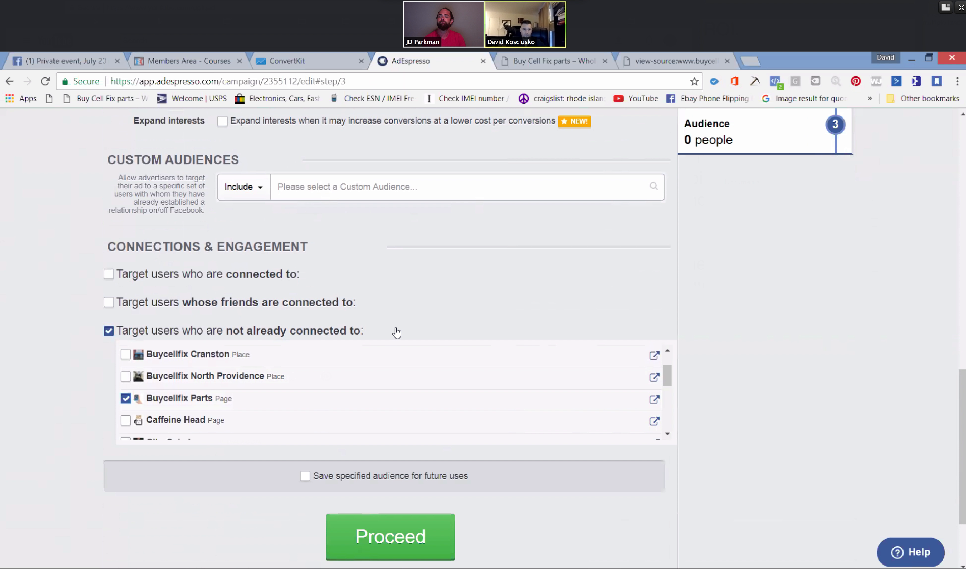
scroll(396, 332, "up", 10)
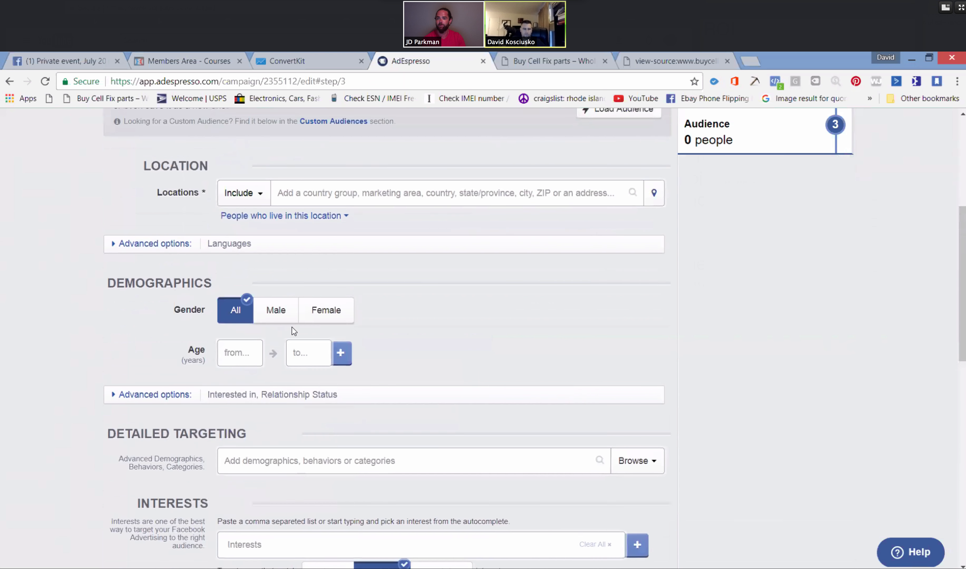
scroll(235, 367, "down", 10)
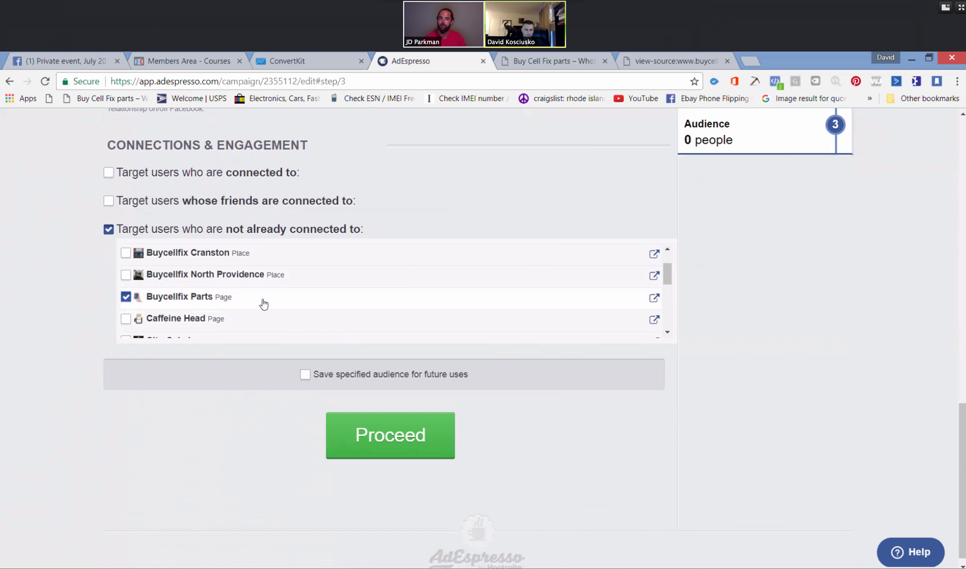
scroll(266, 304, "down", 5)
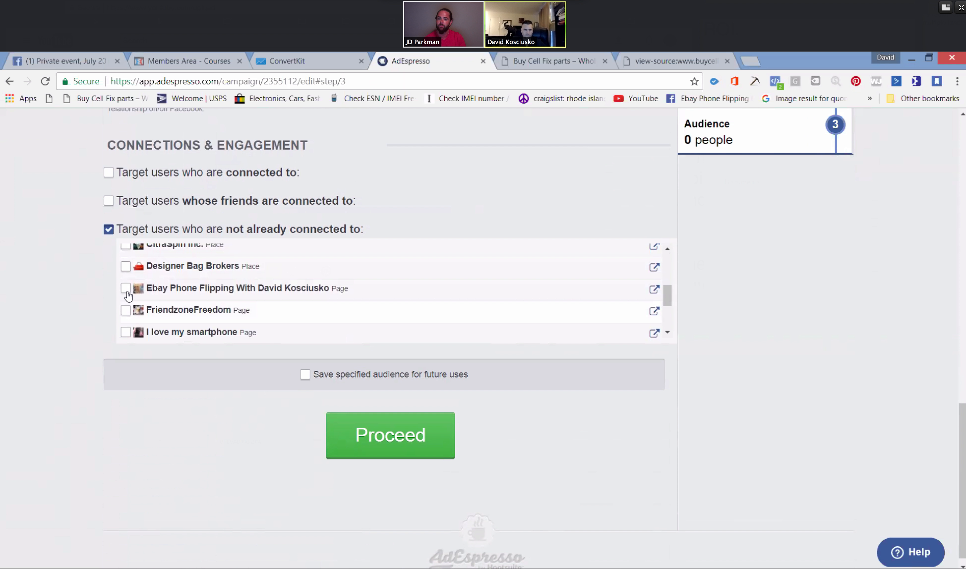
key("ctrl")
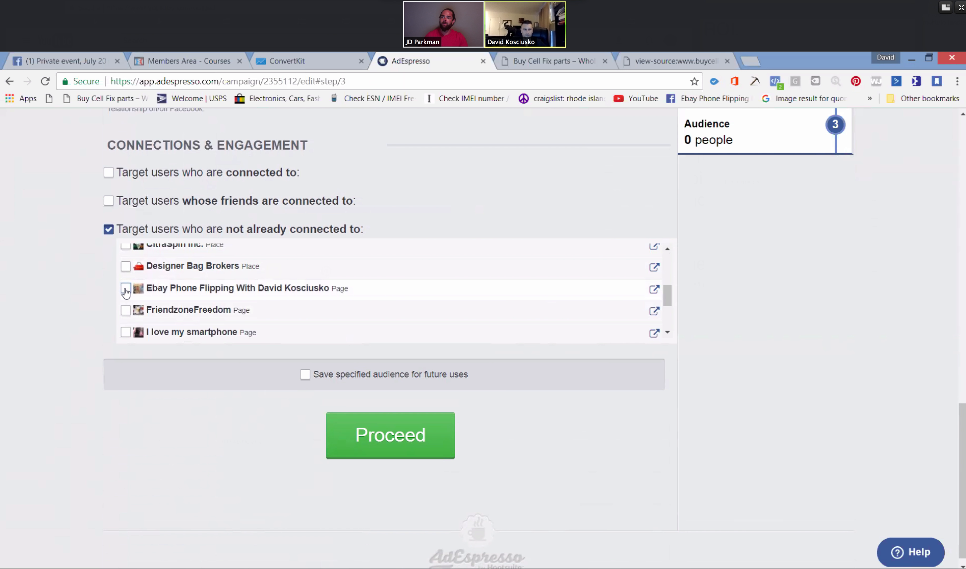
left_click(126, 290)
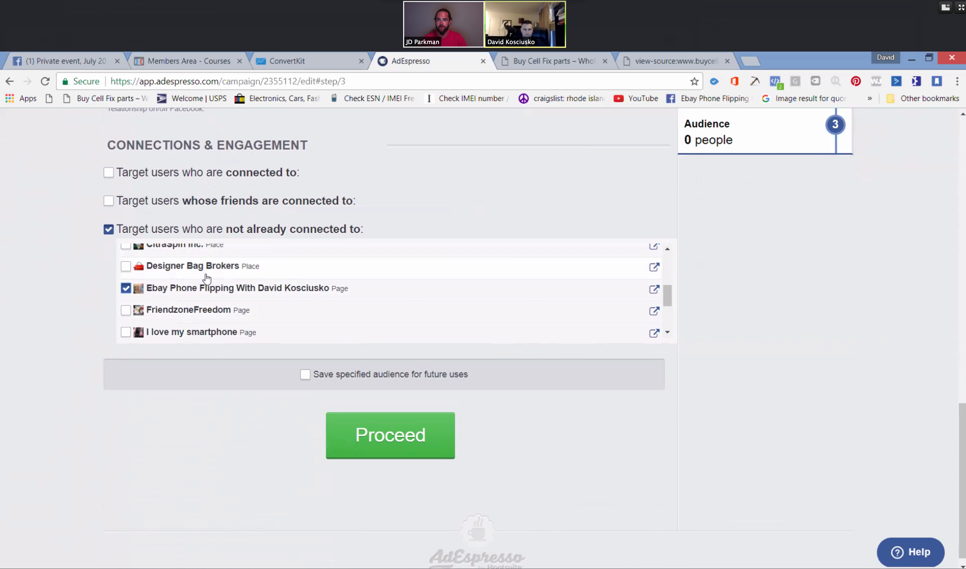
left_click(131, 289)
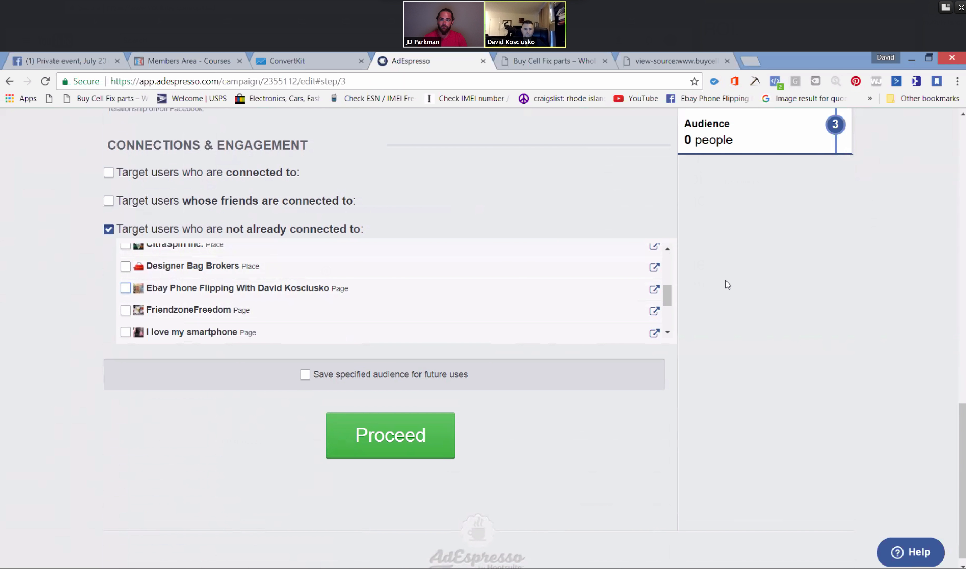
Add United States as an included location for the audience.
scroll(725, 272, "up", 15)
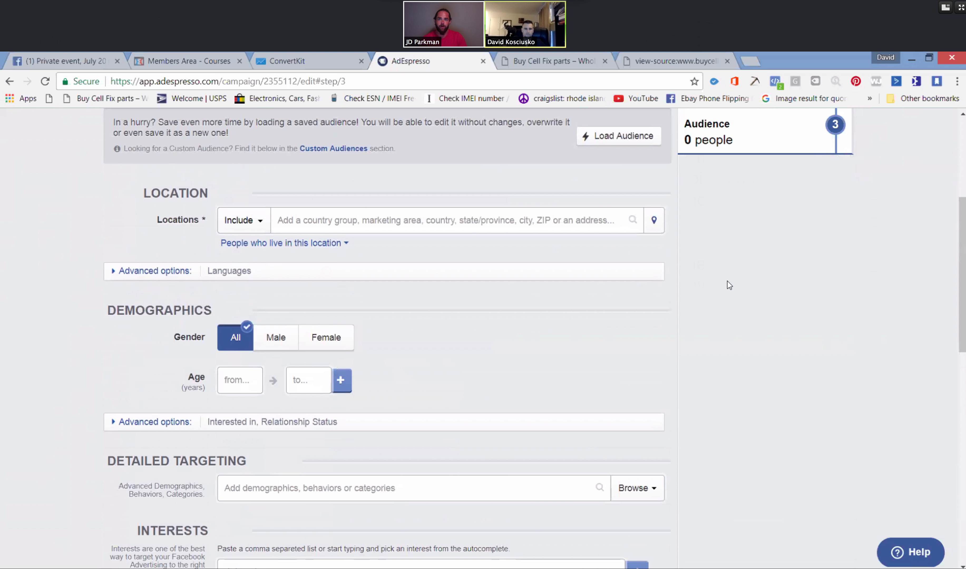
scroll(727, 284, "up", 5)
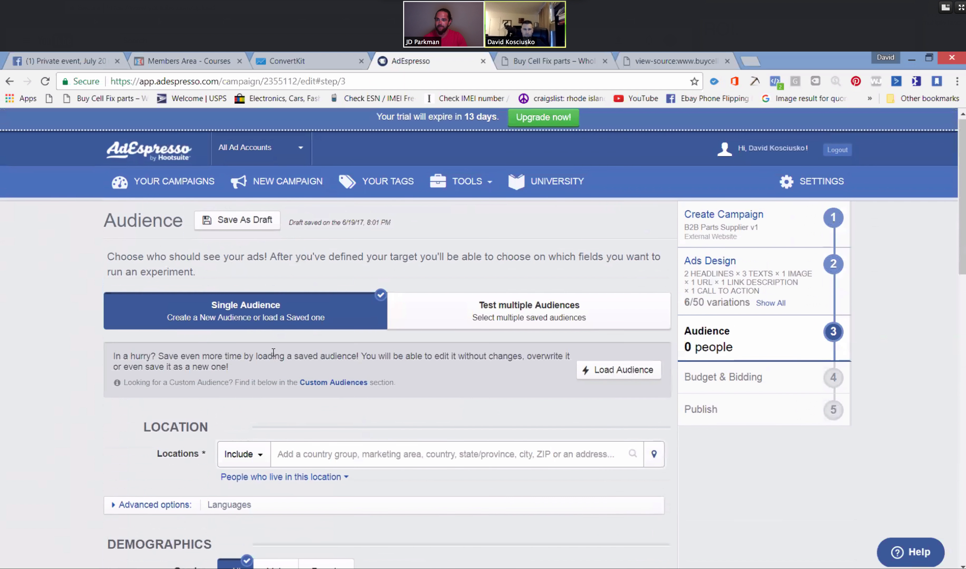
scroll(369, 307, "down", 4)
left_click(346, 280)
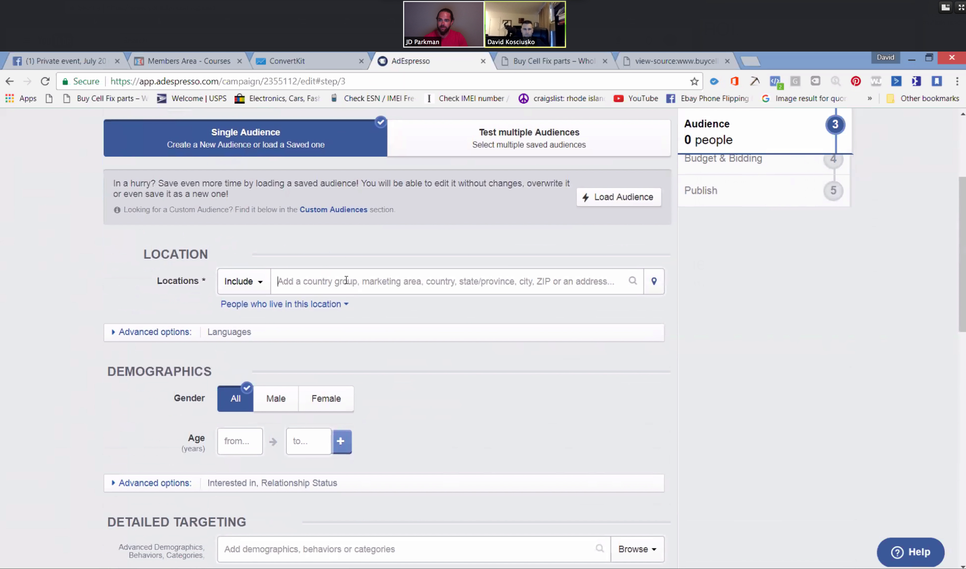
type("united")
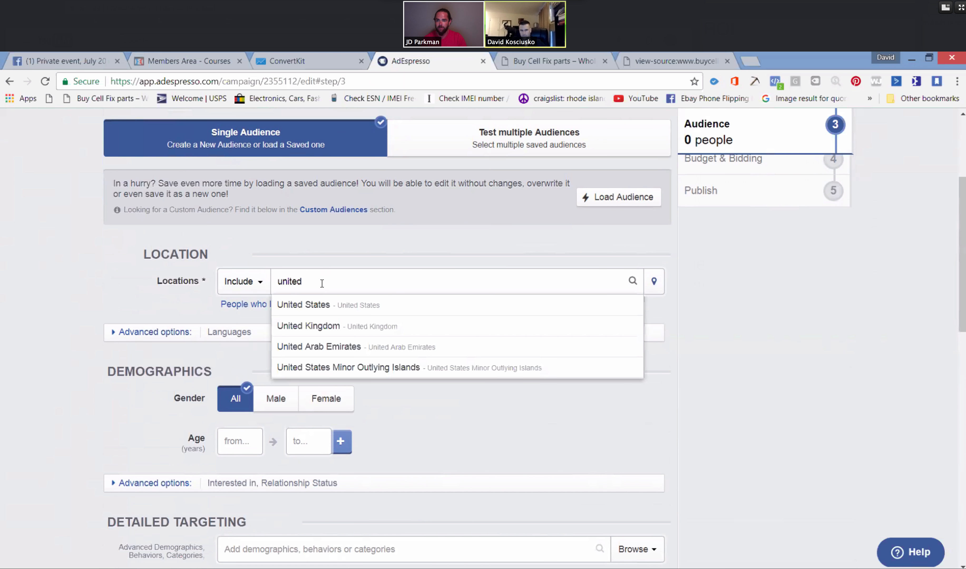
left_click(311, 308)
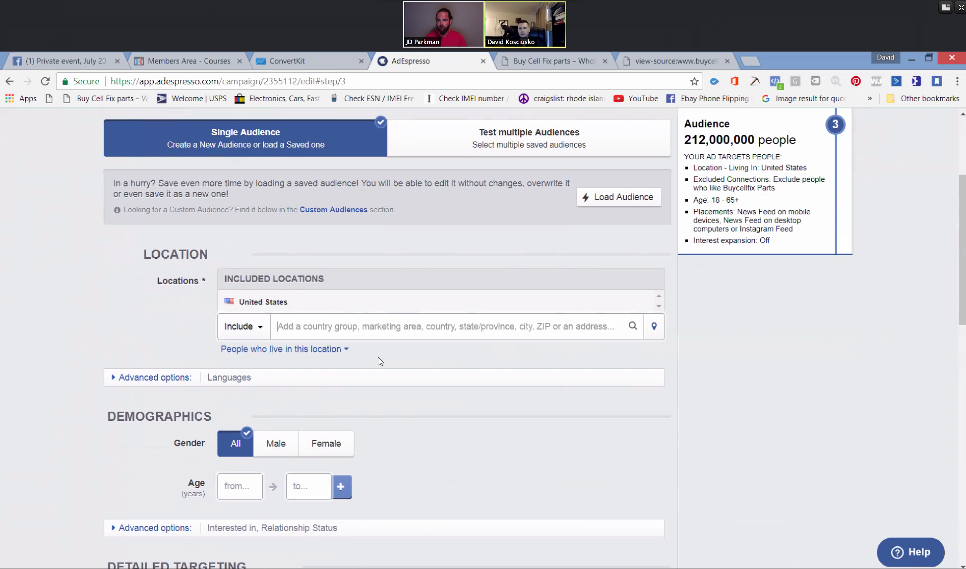
Set the audience's age range from 25 to 45 years.
scroll(273, 385, "down", 2)
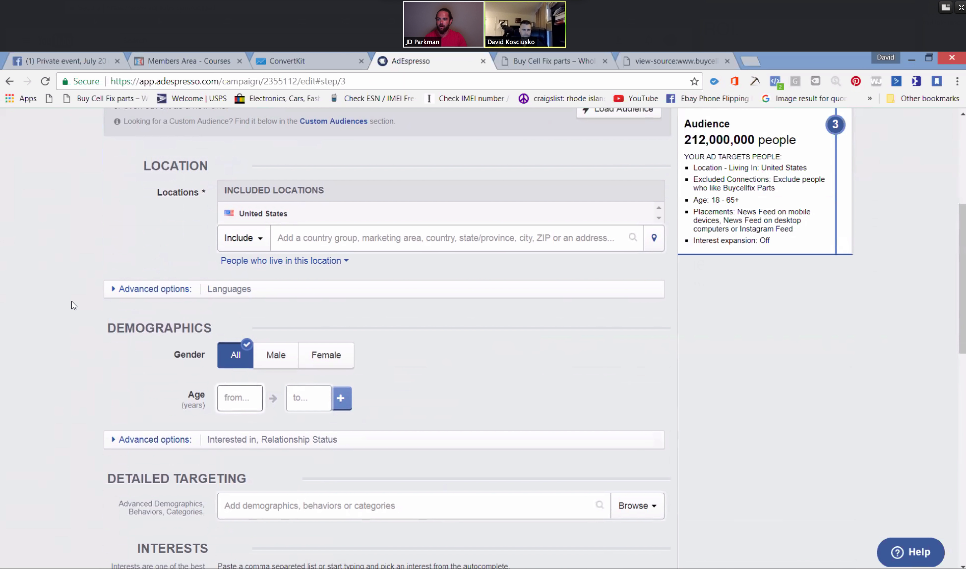
scroll(73, 304, "down", 2)
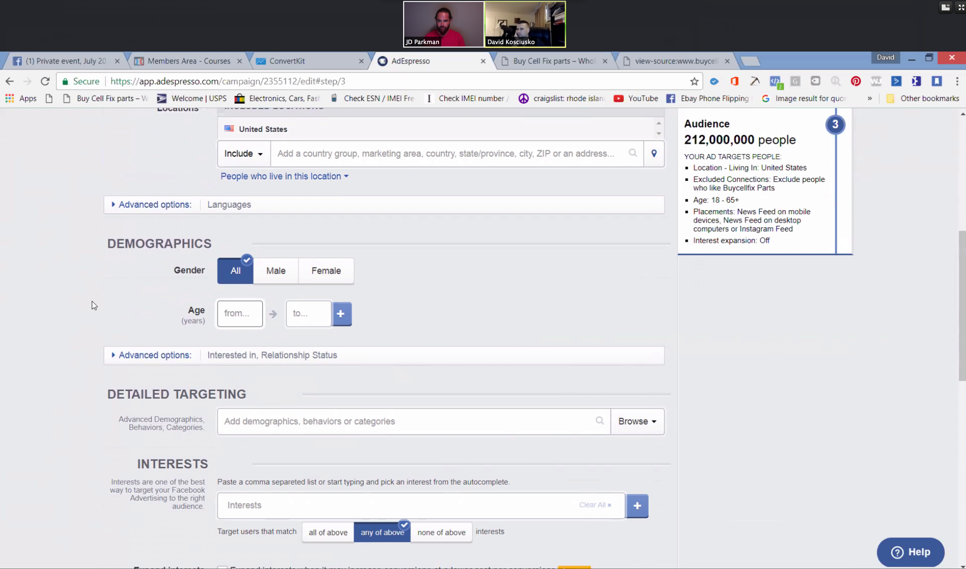
type("25")
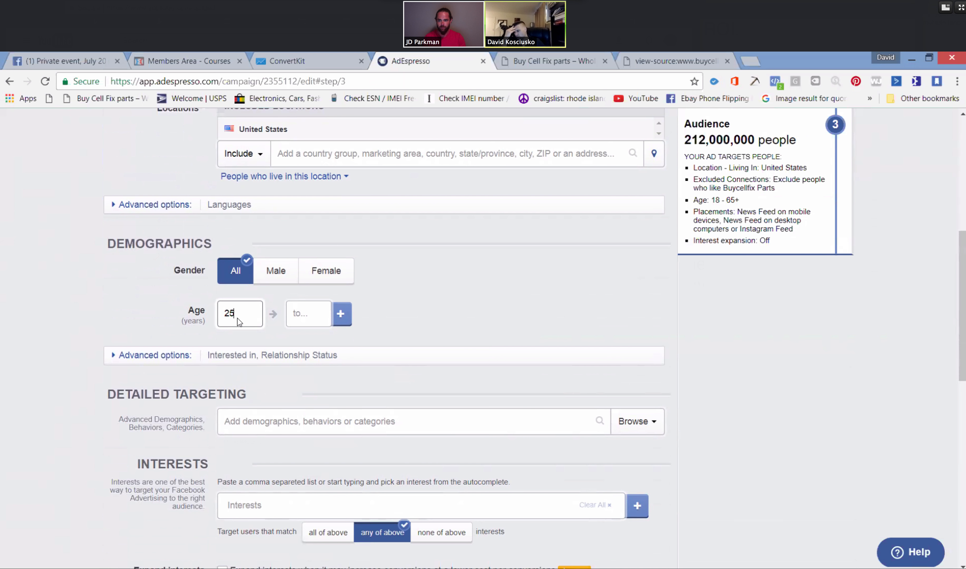
left_click(325, 315)
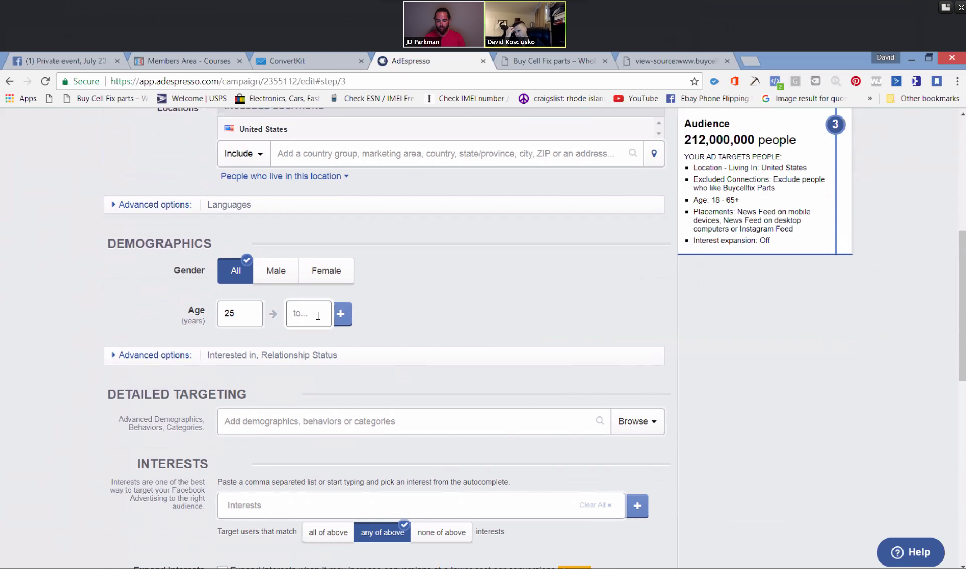
type("45")
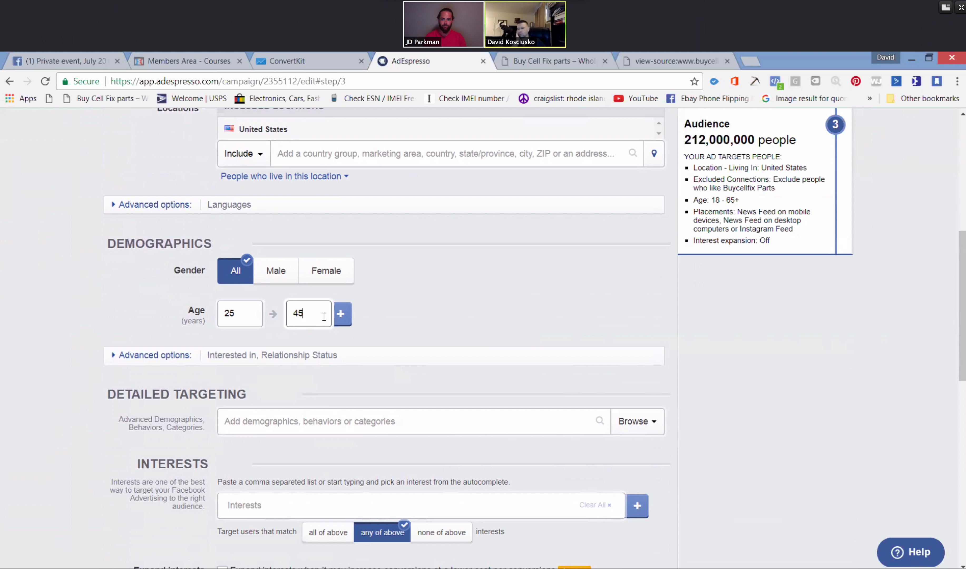
Set the audience's maximum age to 55 years.
double_click(298, 313)
type("55")
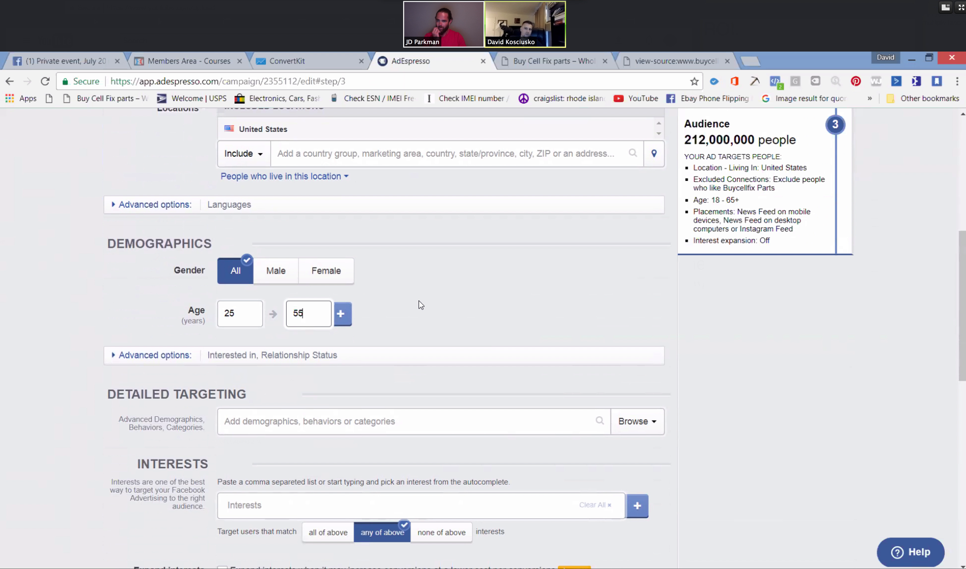
left_click(392, 309)
Review the audience's location, demographics, detailed targeting and interests sections.
scroll(353, 383, "down", 1)
scroll(353, 383, "down", 1)
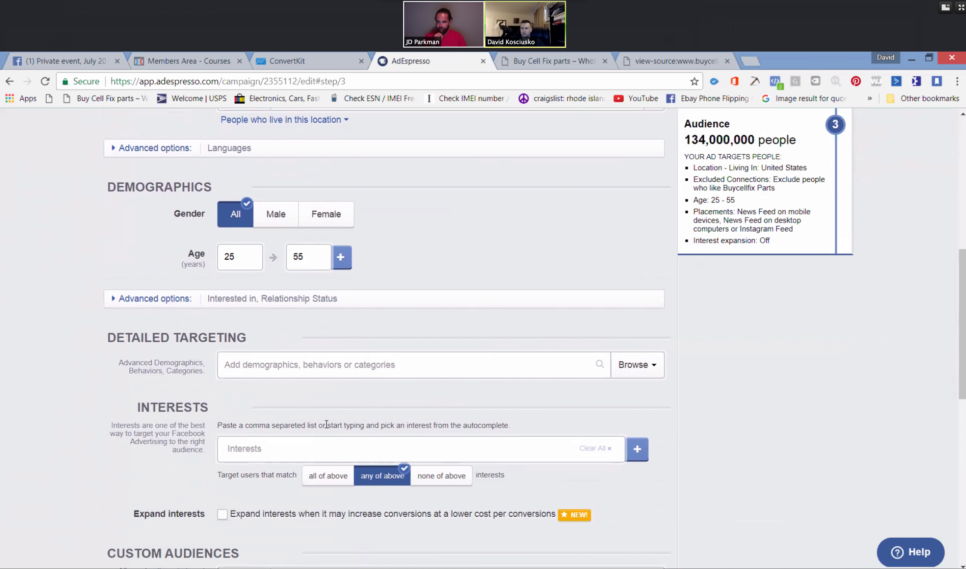
scroll(326, 424, "down", 2)
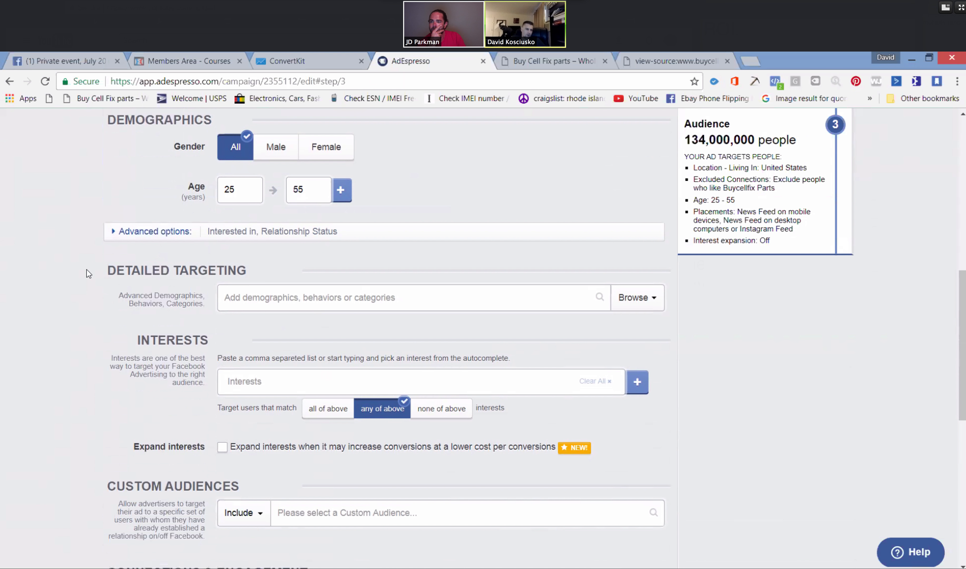
scroll(78, 274, "up", 3)
scroll(66, 281, "up", 3)
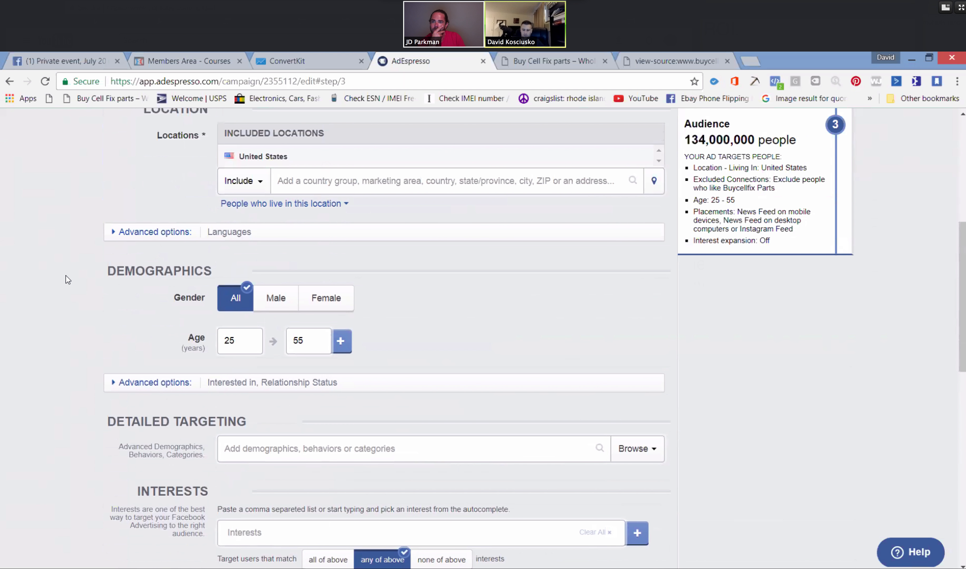
scroll(67, 273, "up", 1)
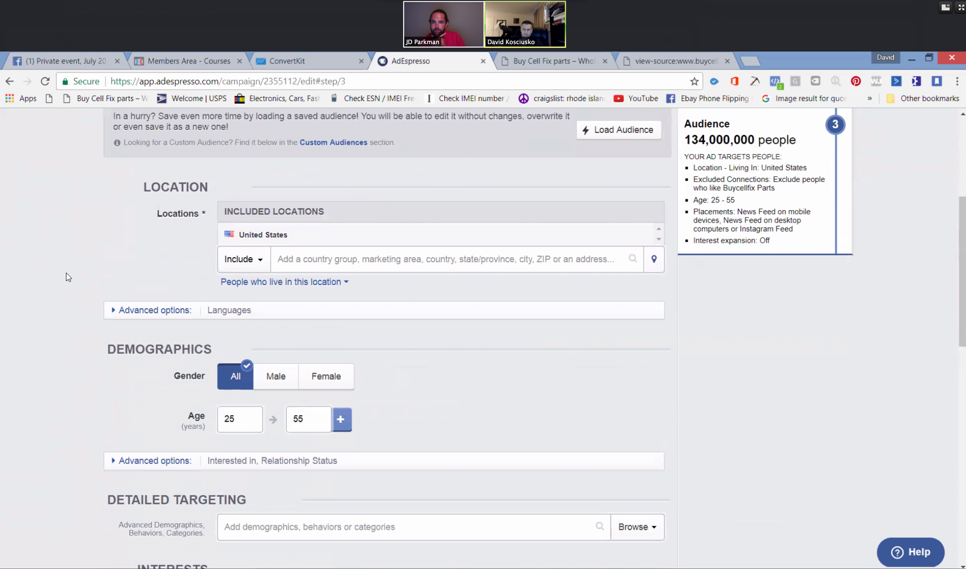
scroll(67, 273, "down", 4)
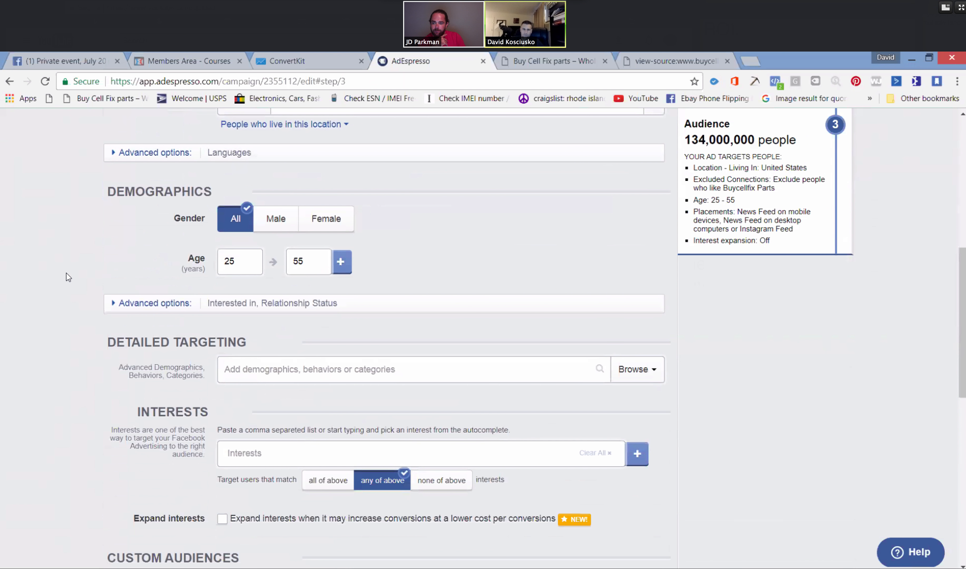
scroll(67, 272, "down", 2)
Search the interests for "cell phone repair store owner".
left_click(466, 379)
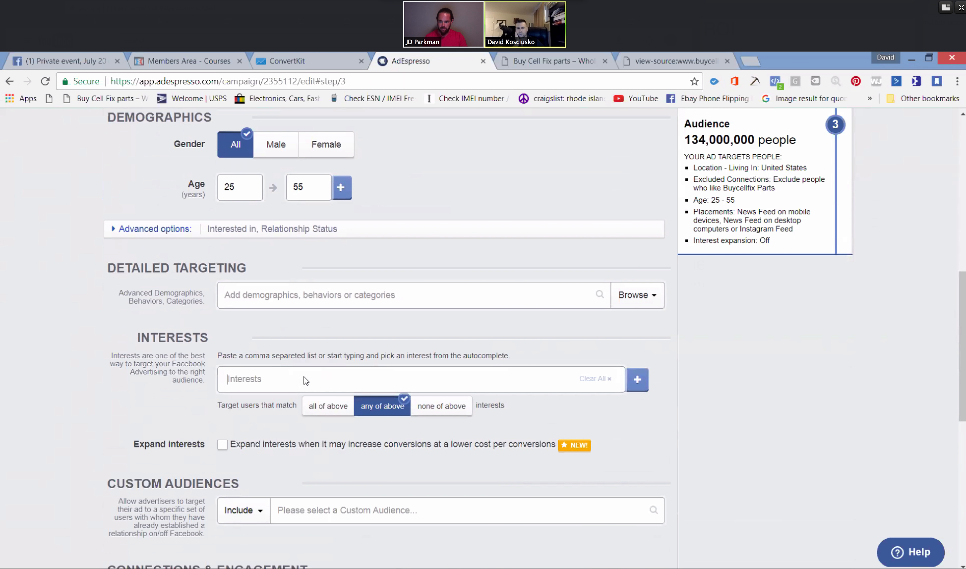
type("cel")
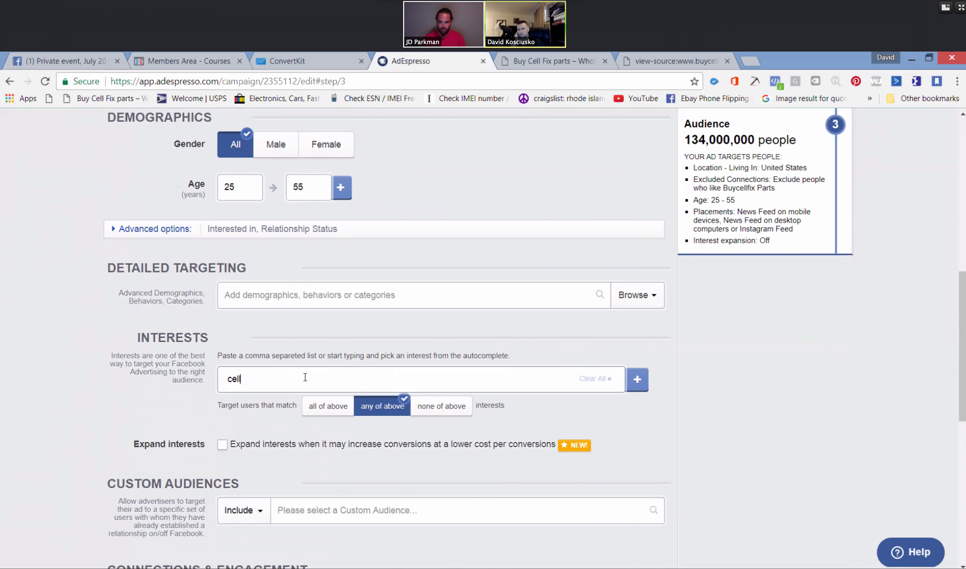
type("l phone repoar")
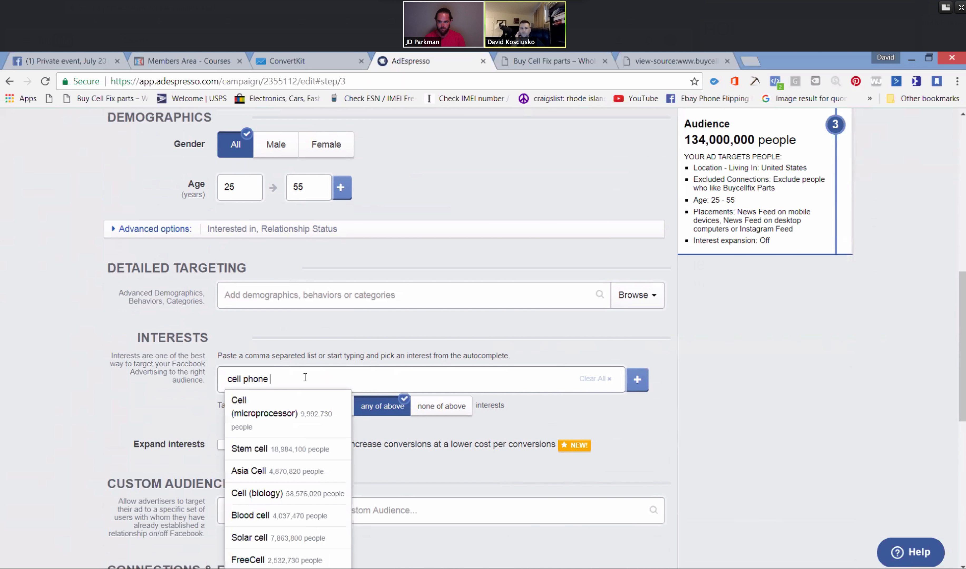
key("BackSpace")
key("BackSpace")
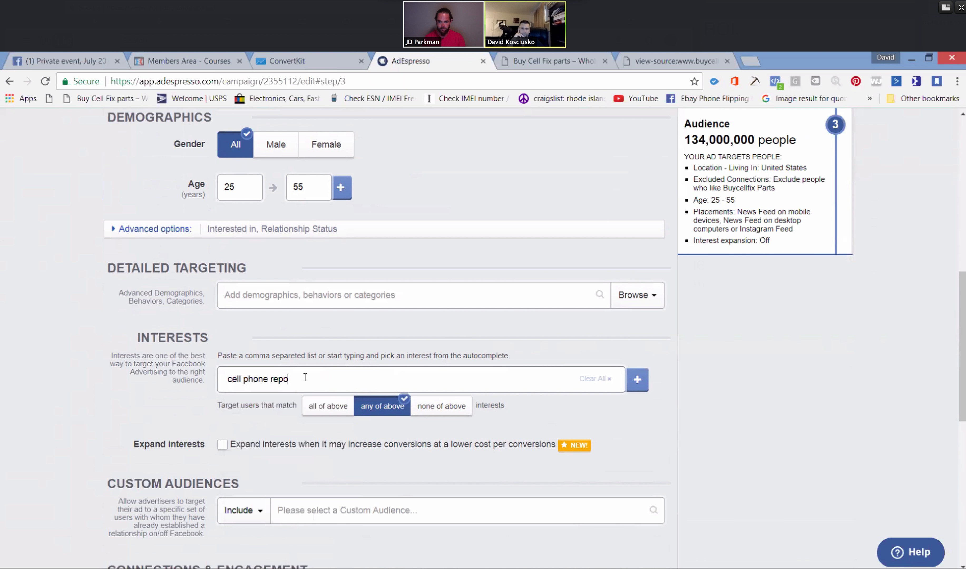
type("air")
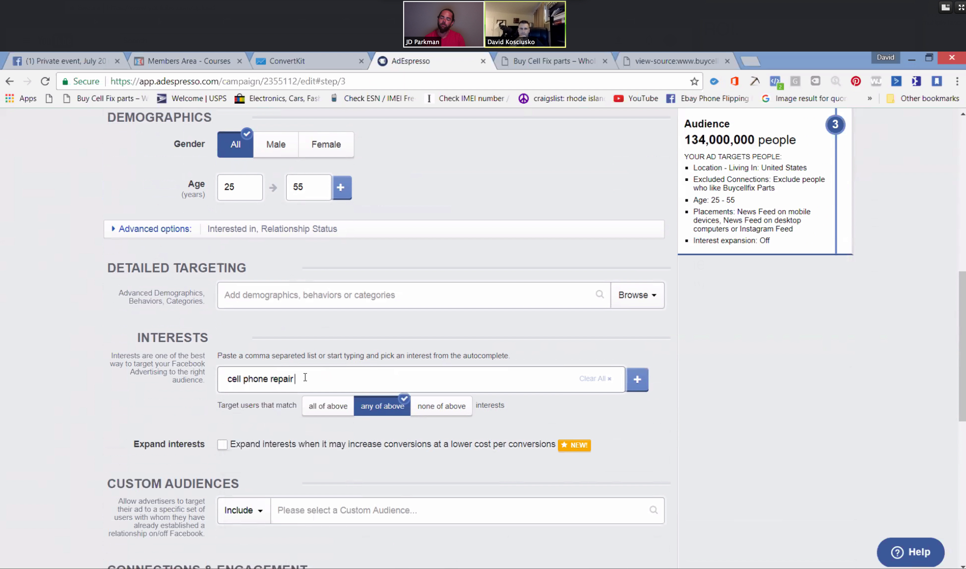
type(" store owner")
left_click(368, 384)
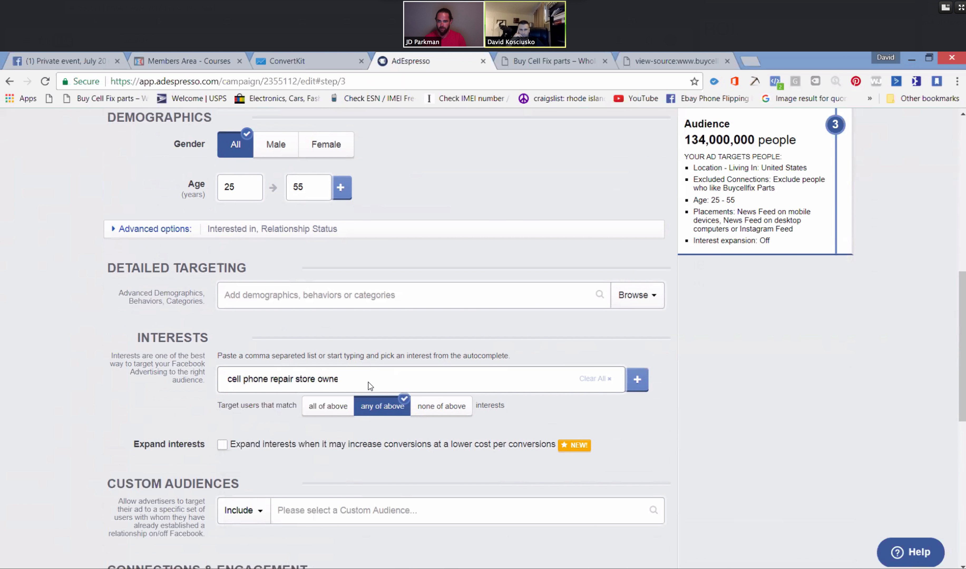
Shorten the interest search to "cell phone repair" and to "phone repair" to check for matching suggestions.
left_click_drag(346, 377, 308, 377)
left_click(319, 379)
left_click_drag(297, 380, 366, 380)
key("BackSpace")
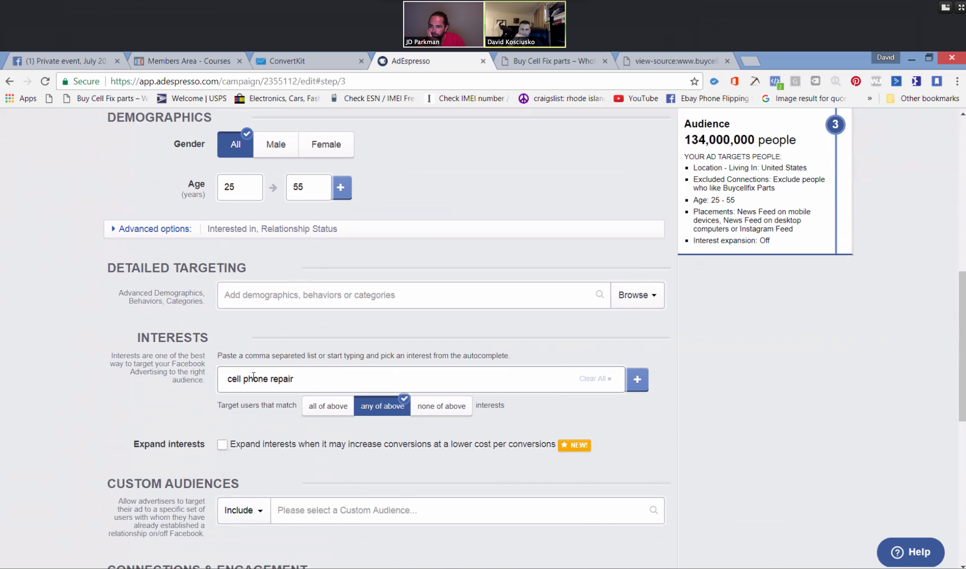
key("BackSpace")
key("BackSpace")
key("BackSpace")
key("BackSpace")
key("BackSpace")
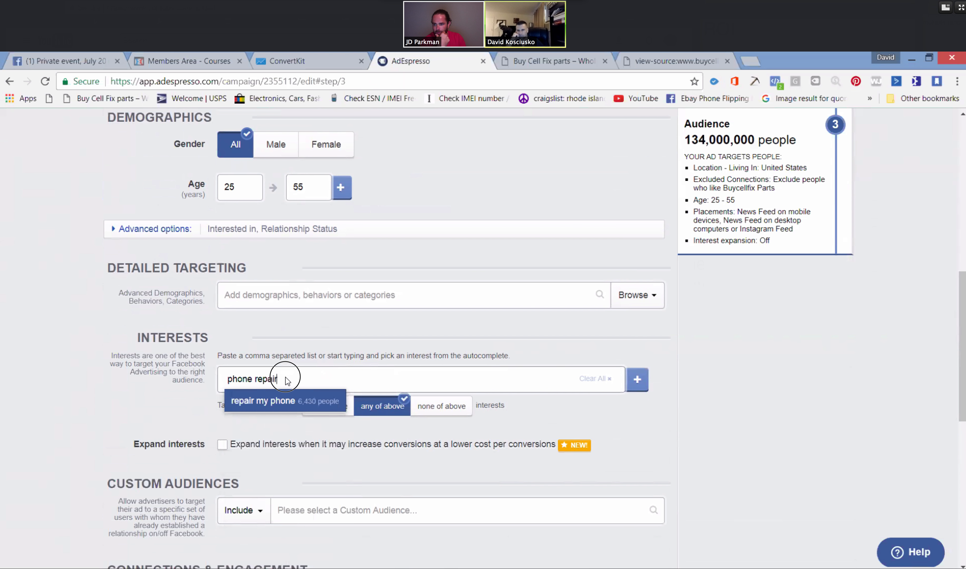
Search the interests for "cell phone" and add Mobile phones as a targeted interest.
left_click_drag(288, 379, 182, 376)
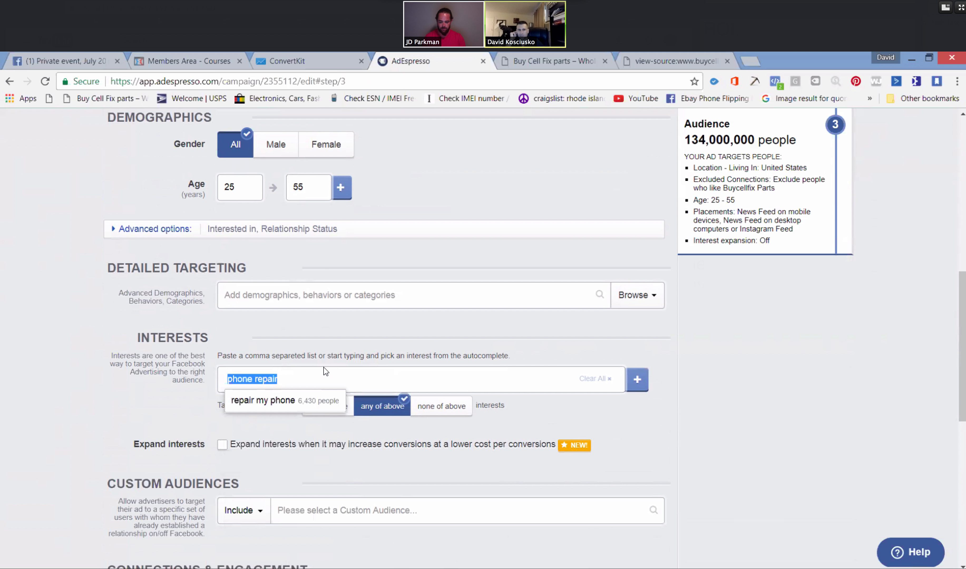
type("cell phone")
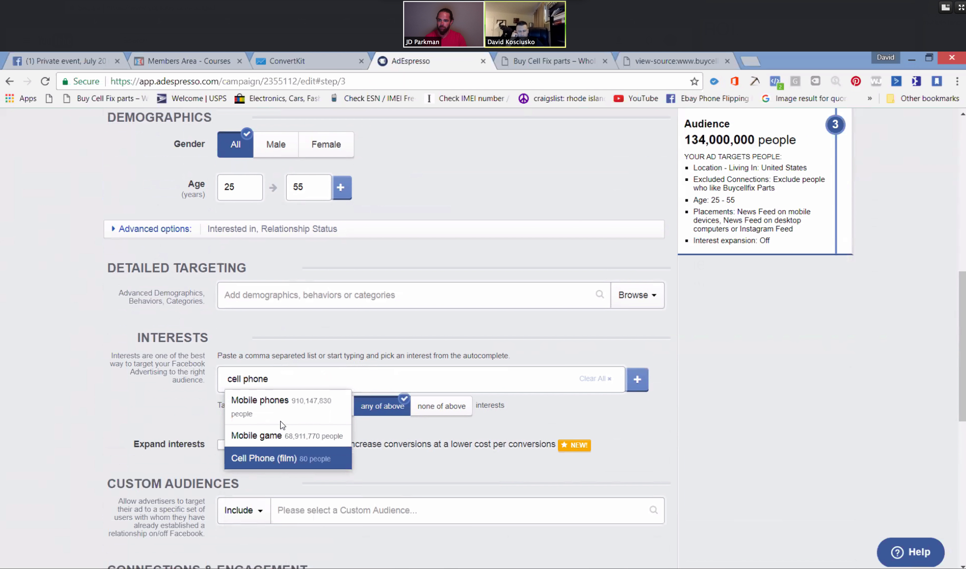
left_click(264, 401)
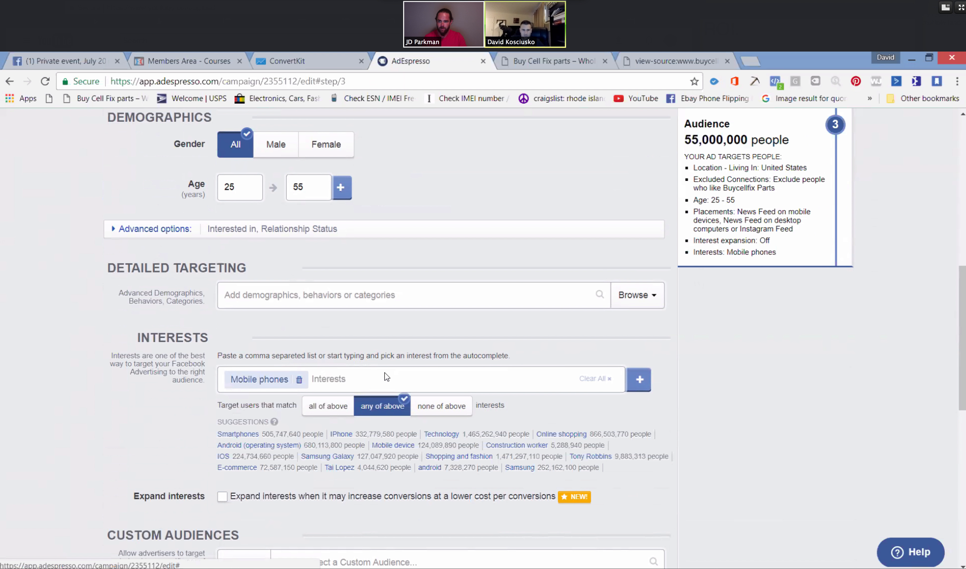
Add a second interest group combined with AND, and search it for "wholesale gadget parts" and "wholesale gadget".
type("wholesale")
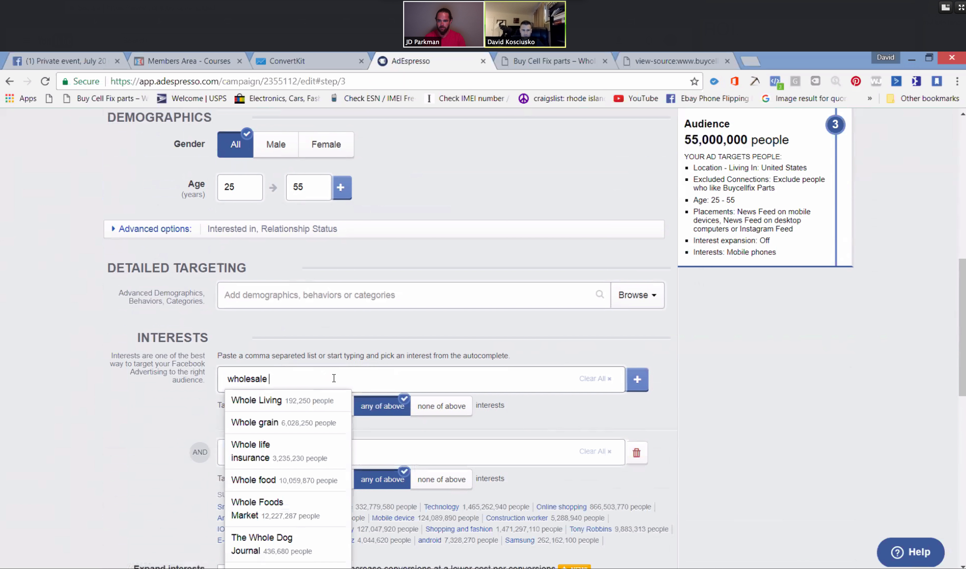
type(" gadget parts")
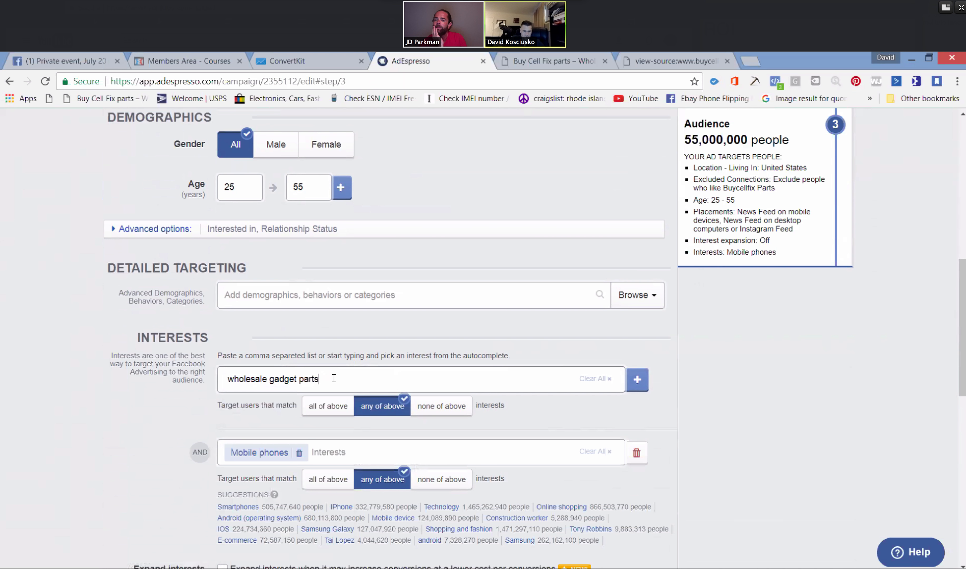
key("BackSpace")
key("BackSpace")
key("BackSpace")
key("BackSpace")
key("BackSpace")
key("BackSpace")
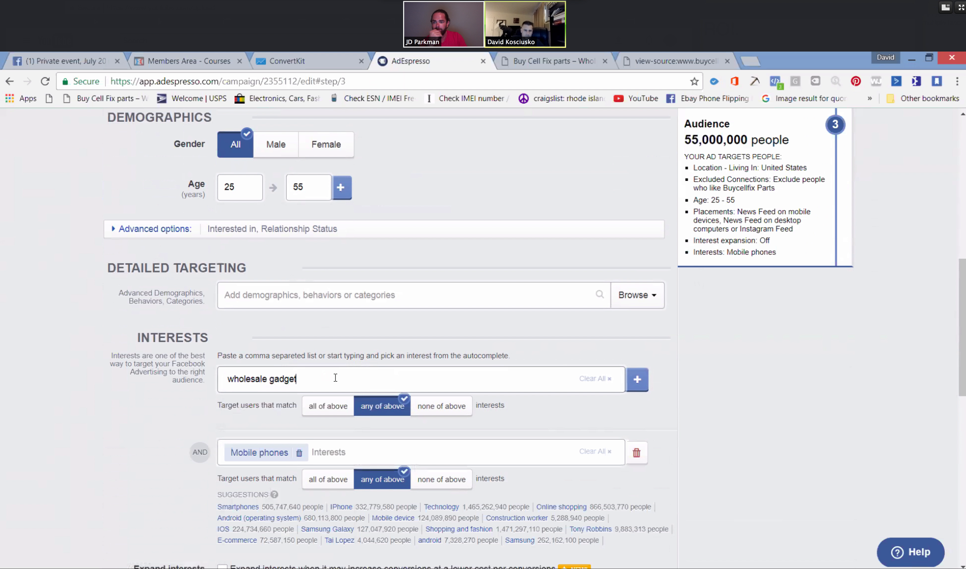
Search the interests for the one-word name "wholesalegadgetparts", and clear the search text.
left_click(273, 379)
key("BackSpace")
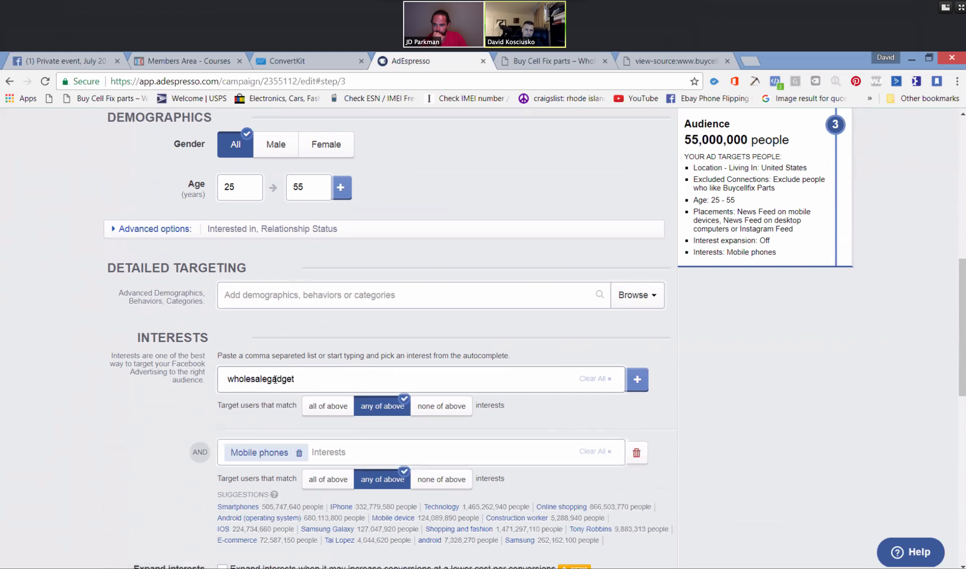
left_click(307, 380)
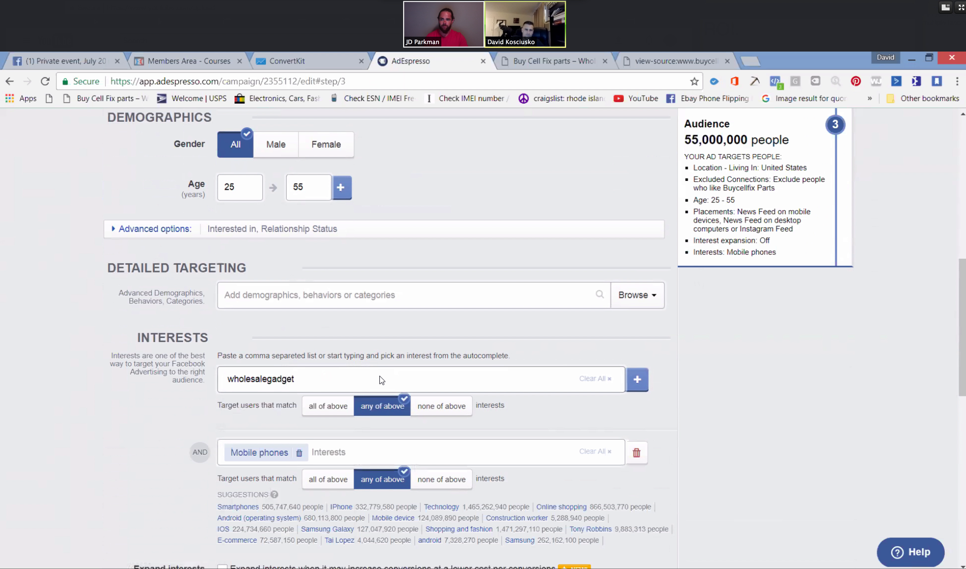
type("pa")
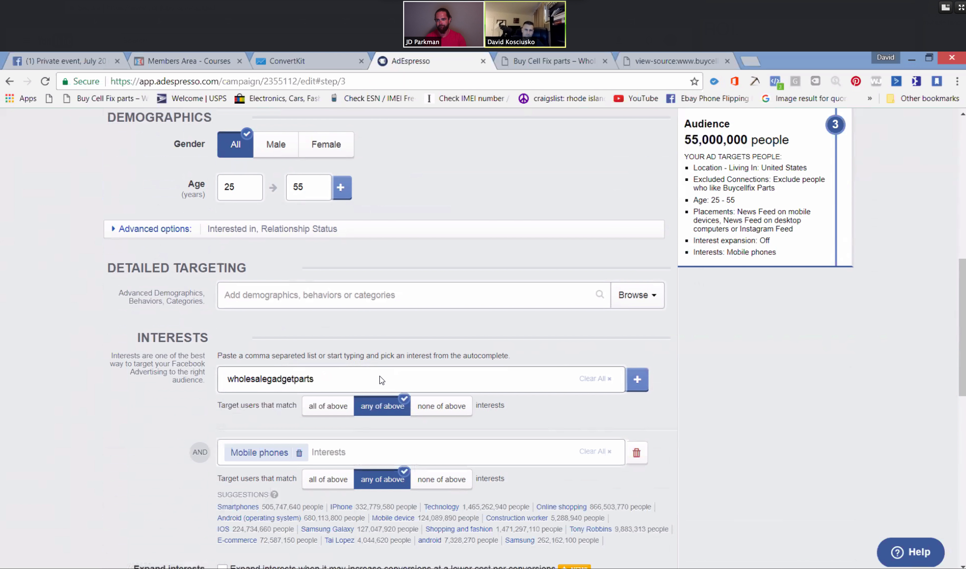
type("rts")
left_click_drag(328, 379, 196, 379)
key("BackSpace")
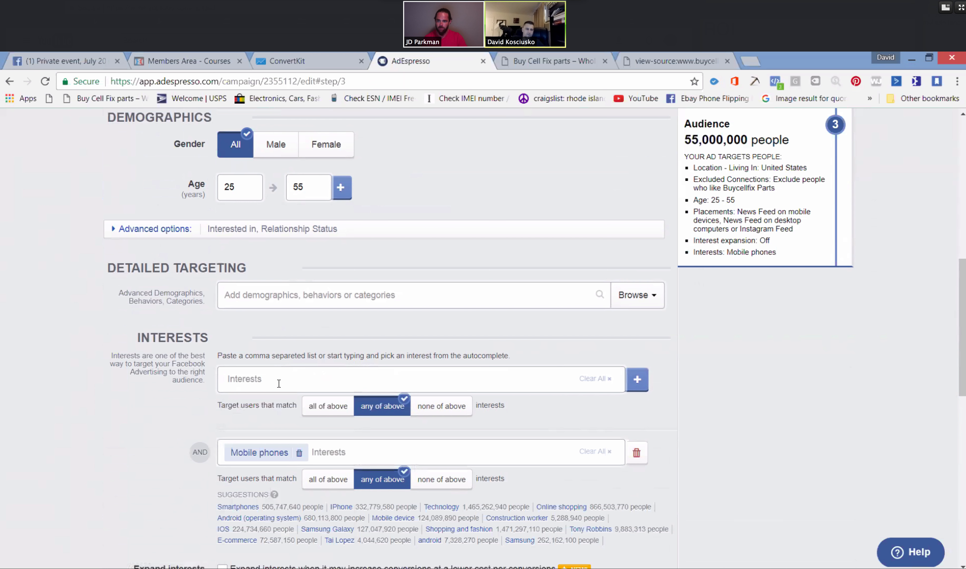
Search the new interest group for "lcd" and for the name "lcdcycle".
type("lcd")
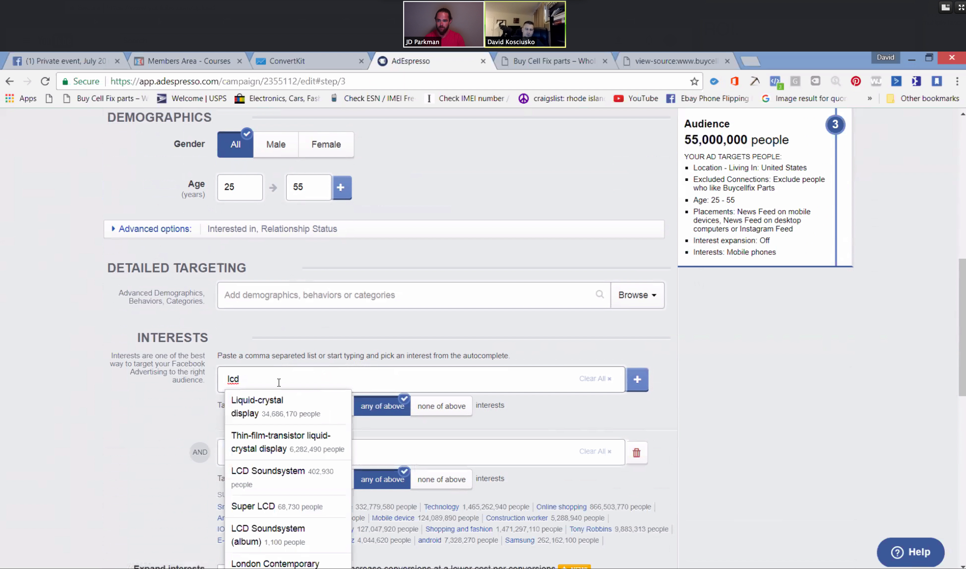
key("BackSpace")
type("cycle")
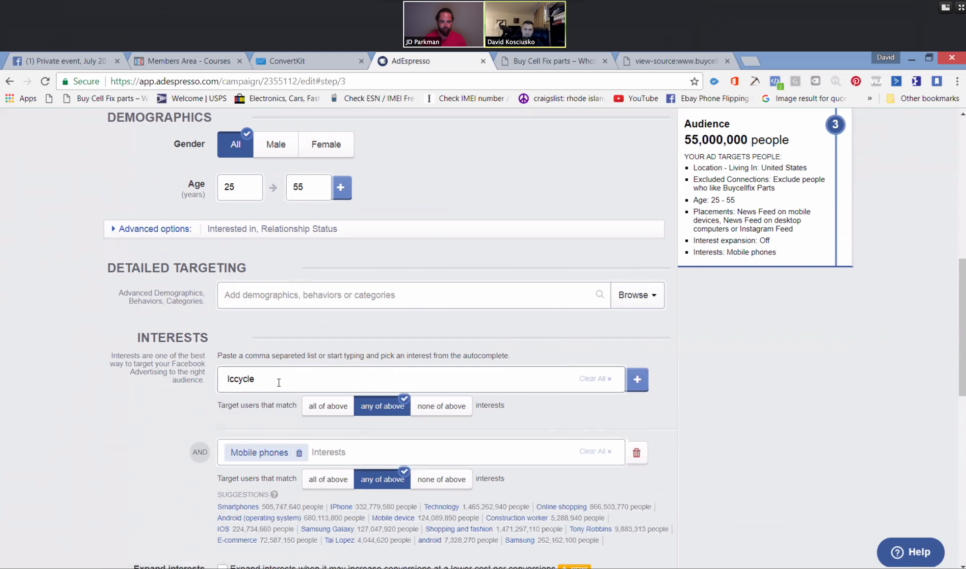
key("BackSpace")
key("BackSpace")
key("BackSpace")
key("BackSpace")
key("BackSpace")
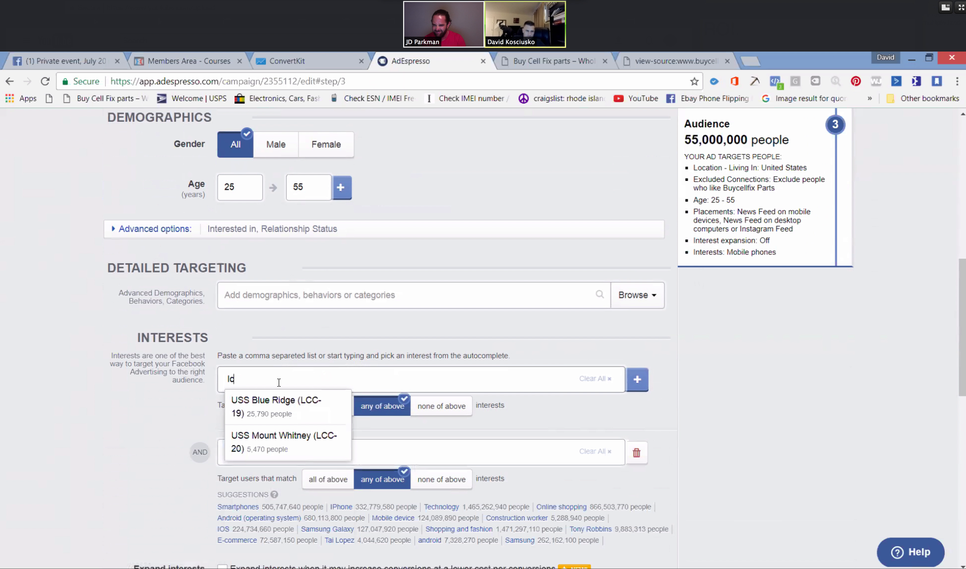
type("dcycle")
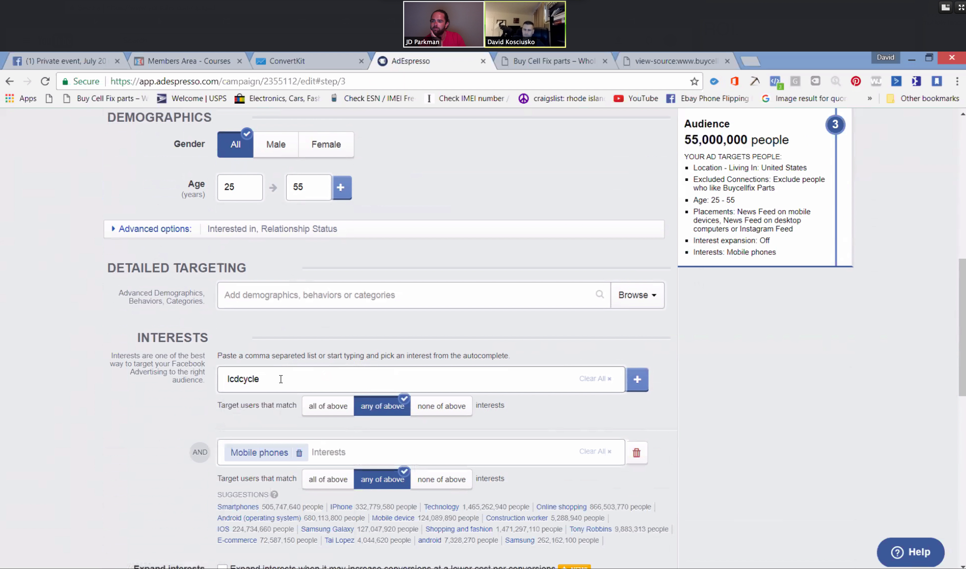
Search for "lcd", add Liquid-crystal display as the second group's interest, and create another empty interest group combined with AND.
key("BackSpace")
key("BackSpace")
key("BackSpace")
key("BackSpace")
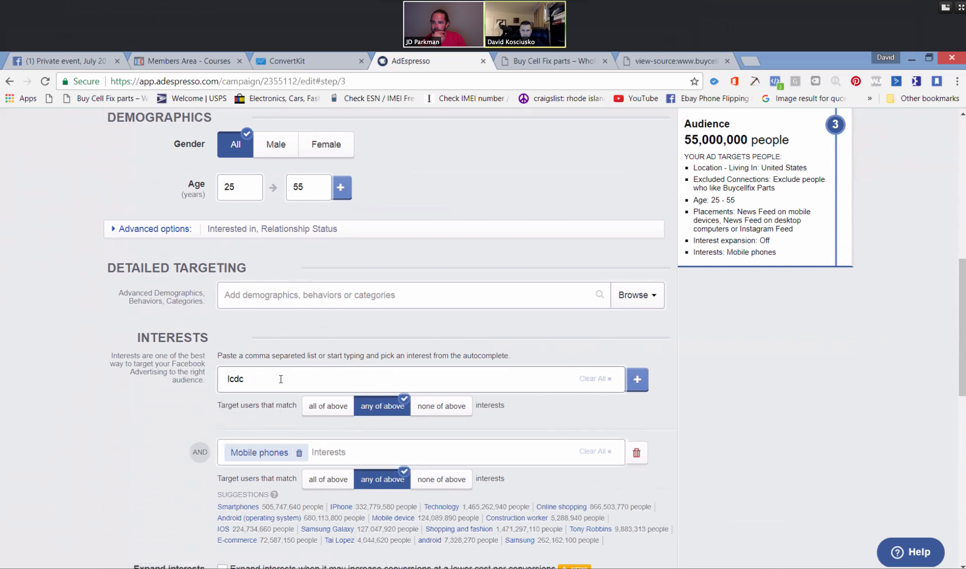
key("BackSpace")
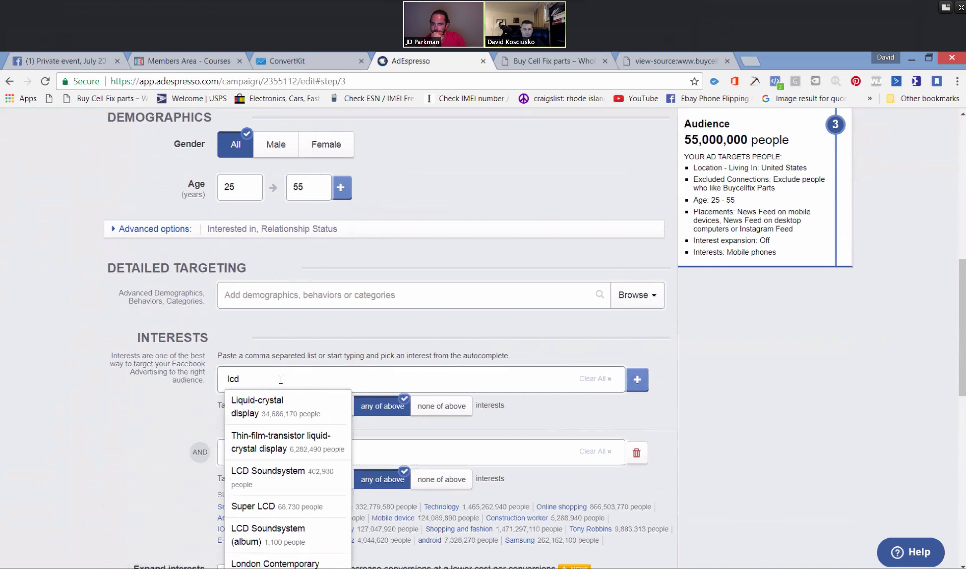
scroll(276, 371, "down", 1)
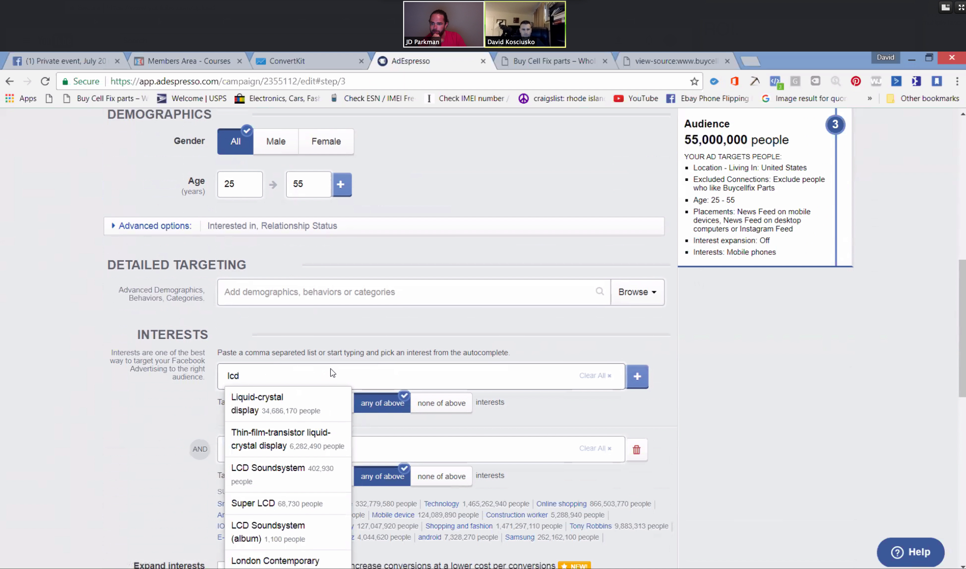
scroll(328, 370, "down", 2)
scroll(315, 418, "down", 3)
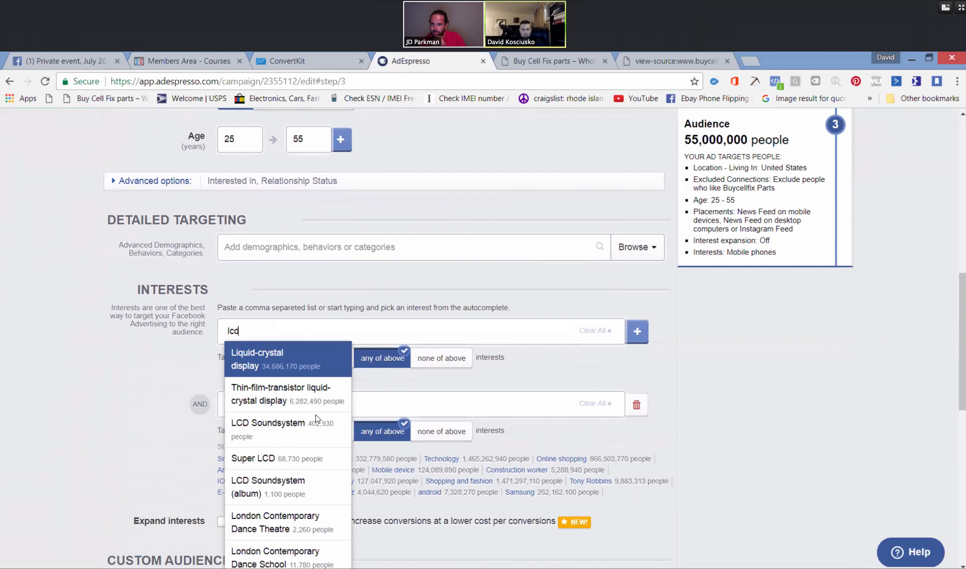
scroll(315, 417, "down", 1)
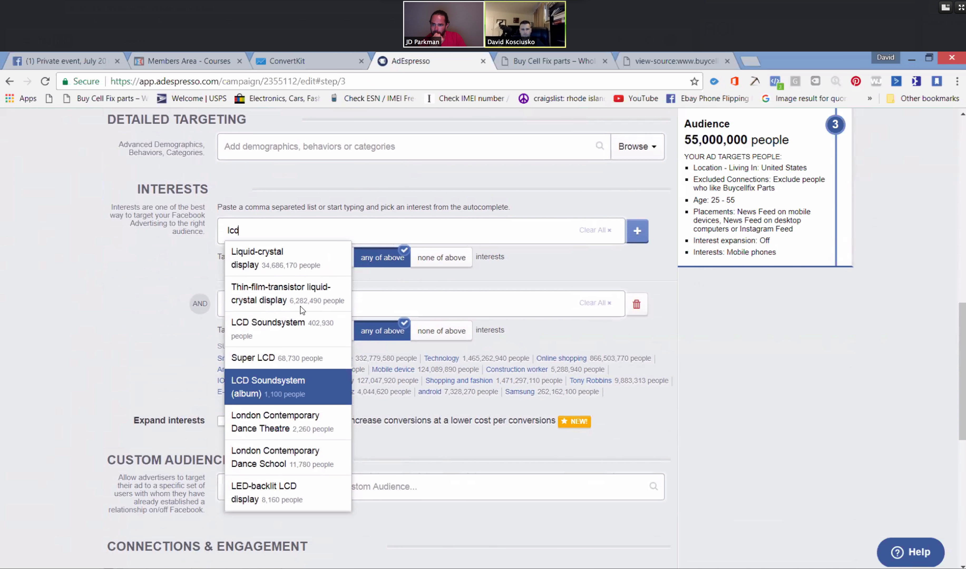
left_click(264, 255)
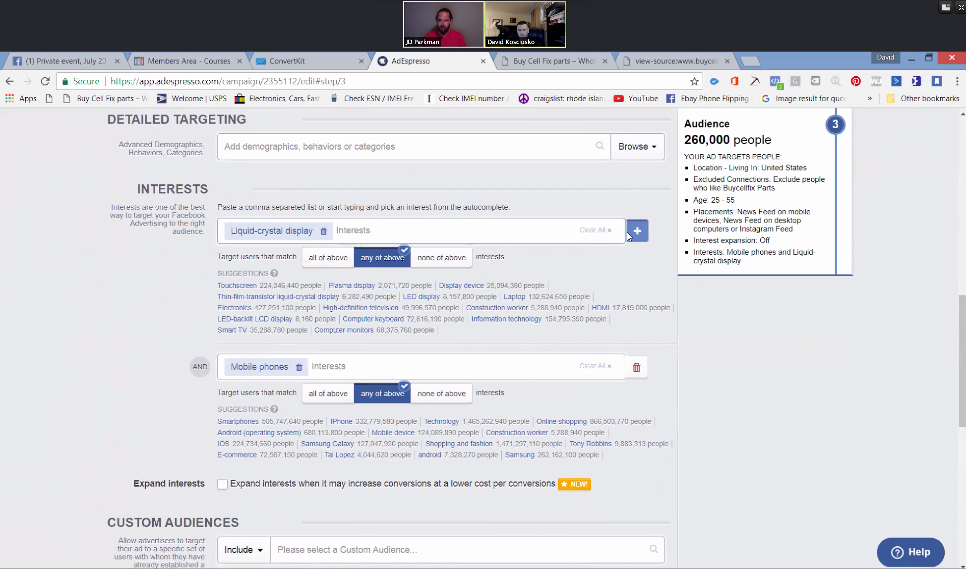
left_click(639, 231)
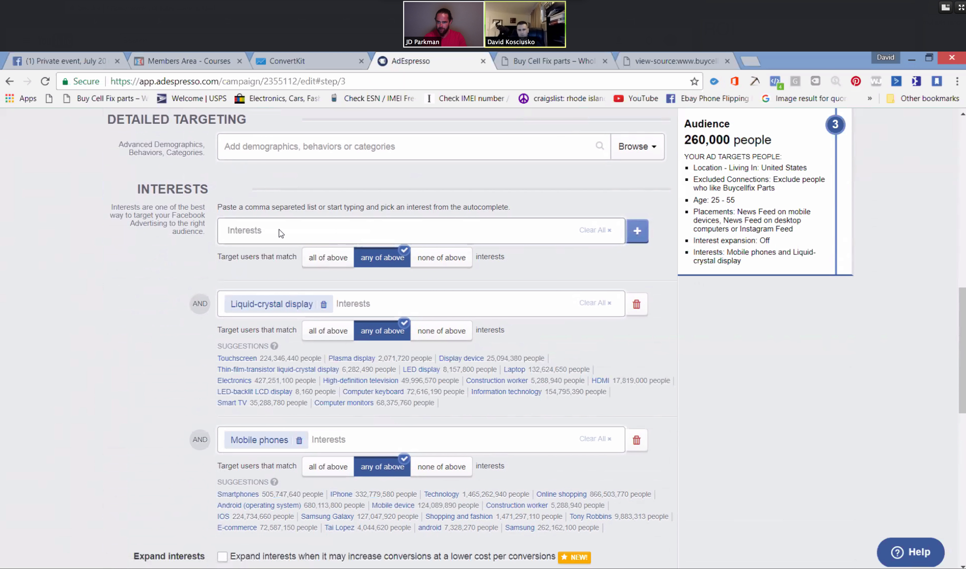
Add the suggested interests Smartphones and IPhone to the interest group containing Mobile phones.
scroll(279, 230, "up", 4)
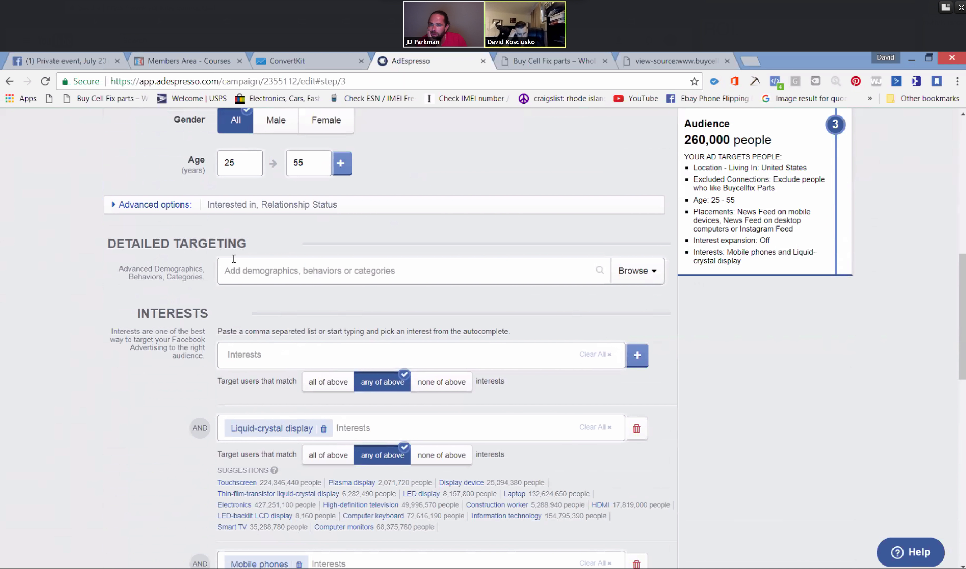
scroll(231, 262, "up", 2)
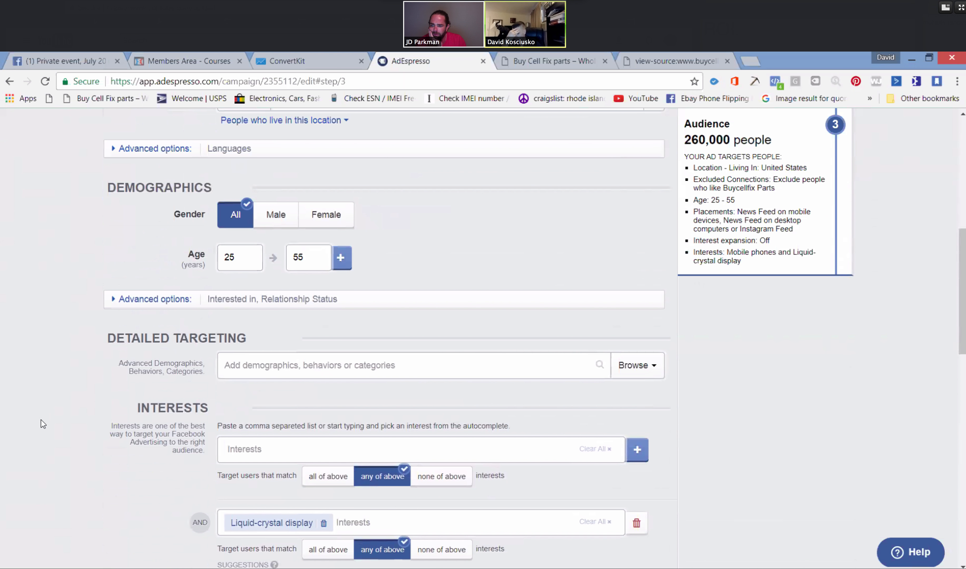
scroll(40, 420, "down", 6)
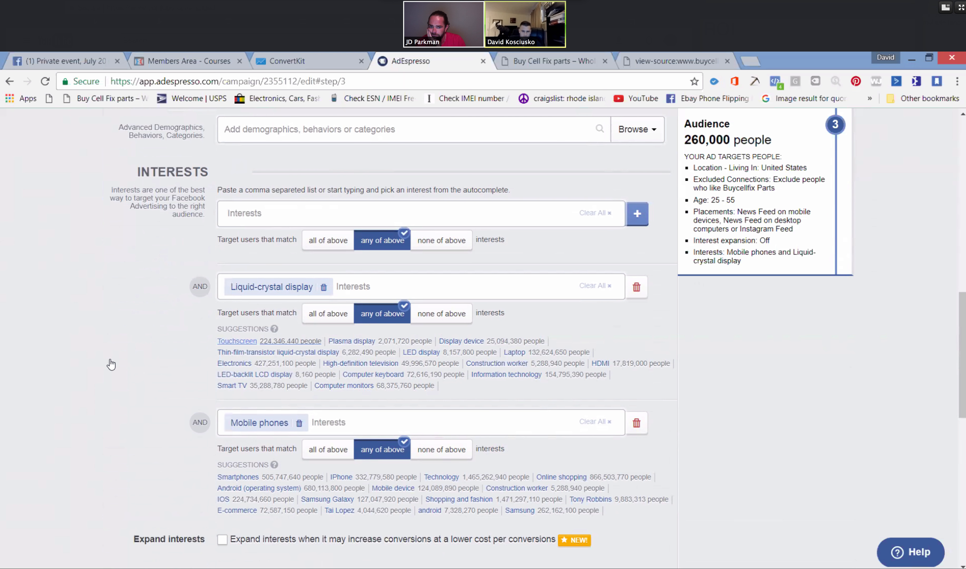
scroll(142, 358, "down", 2)
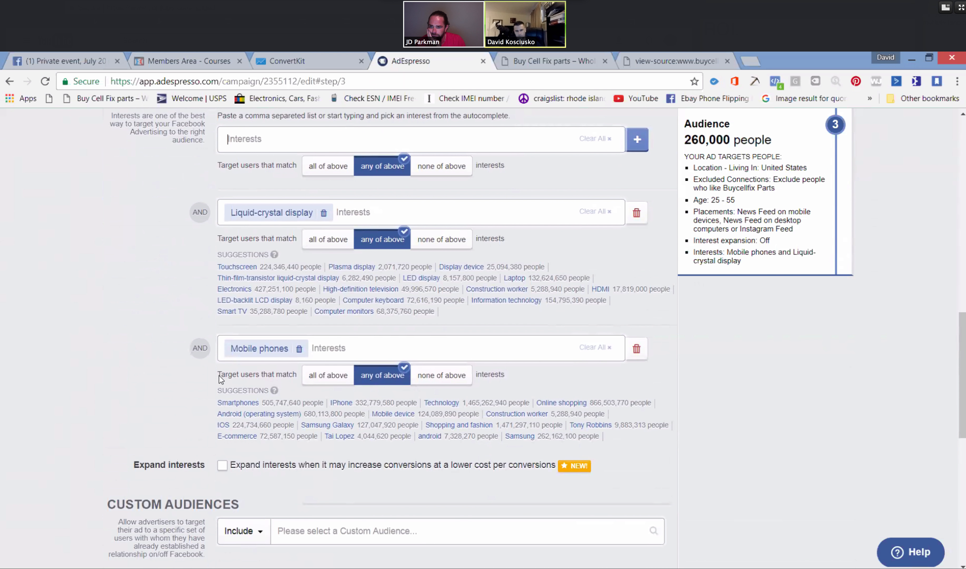
left_click(231, 403)
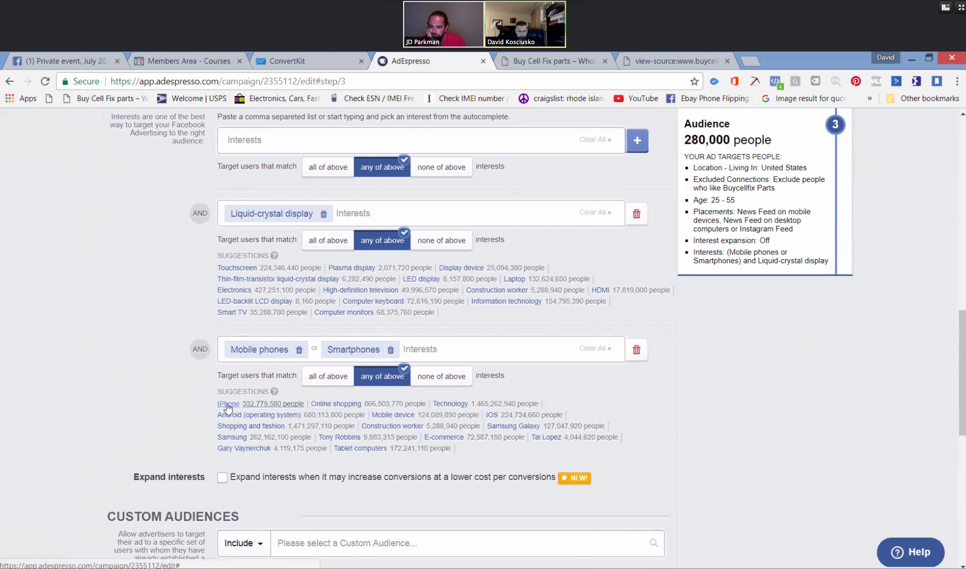
left_click(228, 405)
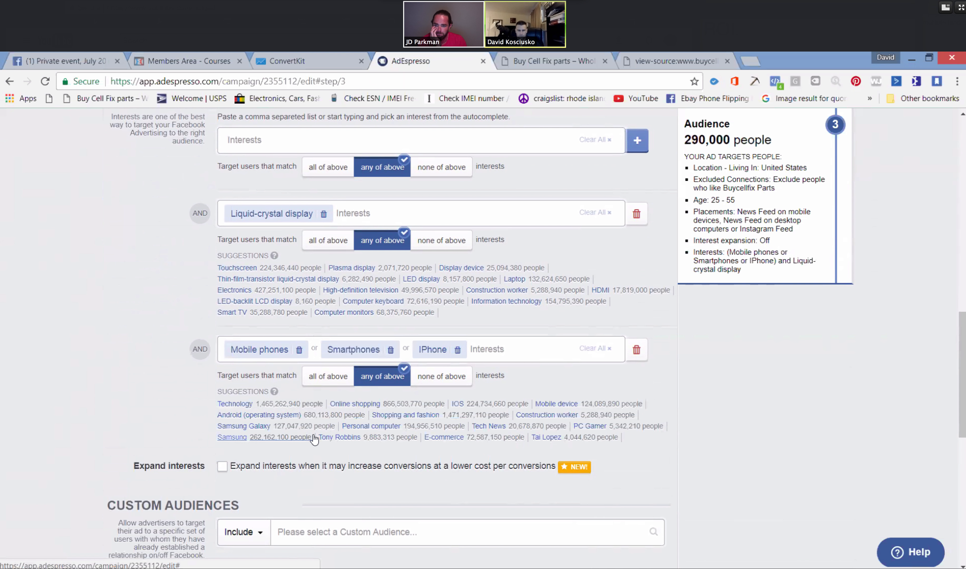
Browse the detailed targeting categories down to the Work industries within Demographics.
scroll(168, 266, "up", 4)
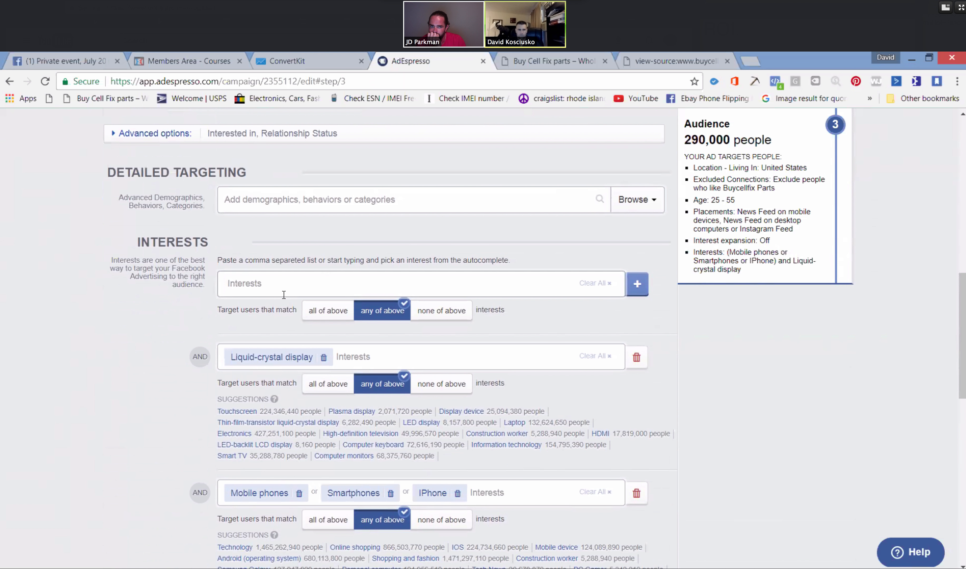
scroll(284, 295, "up", 6)
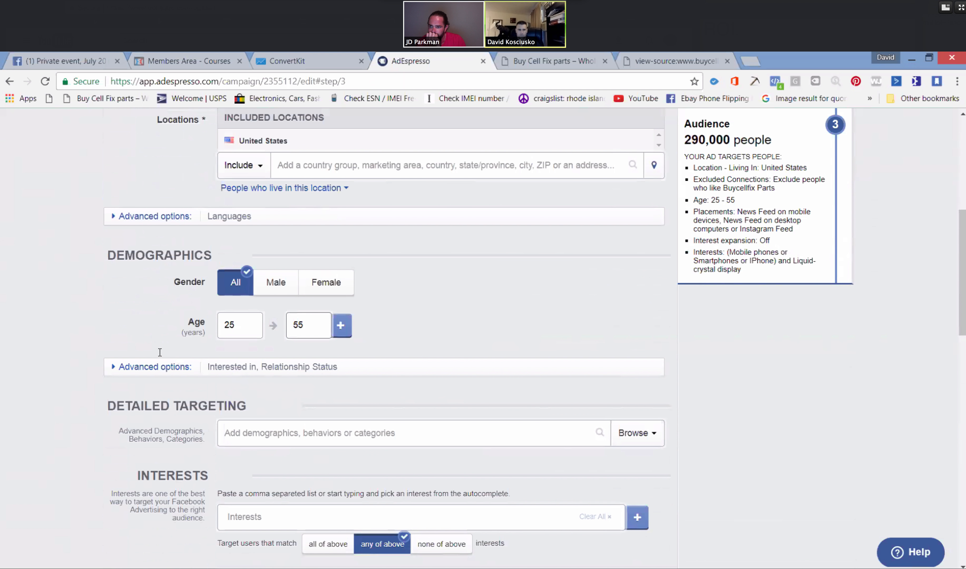
left_click(560, 429)
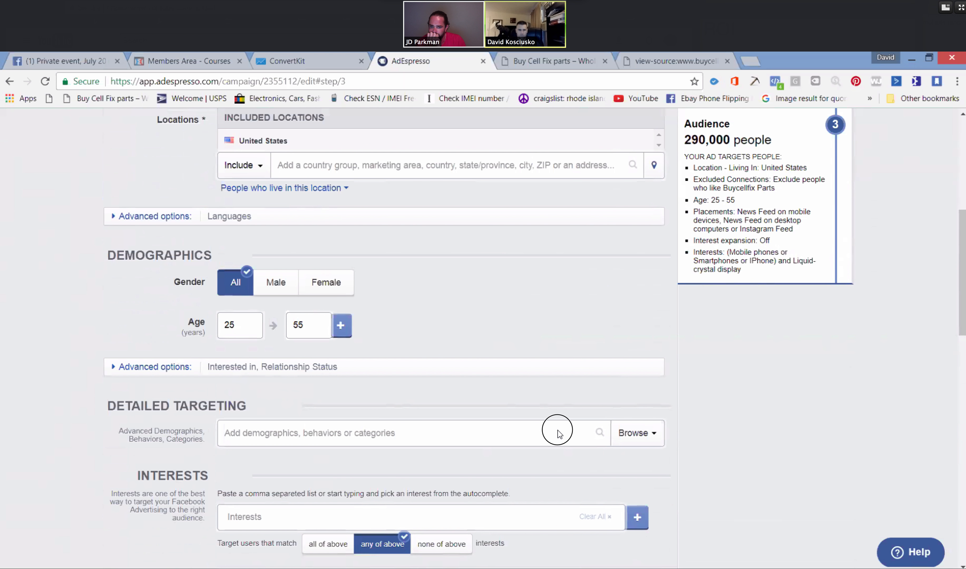
left_click(649, 434)
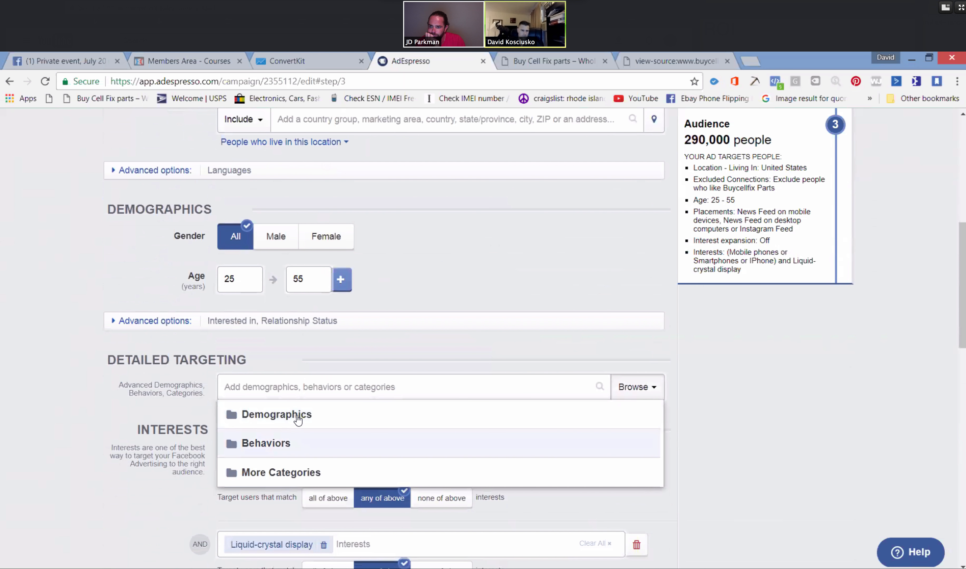
left_click(285, 415)
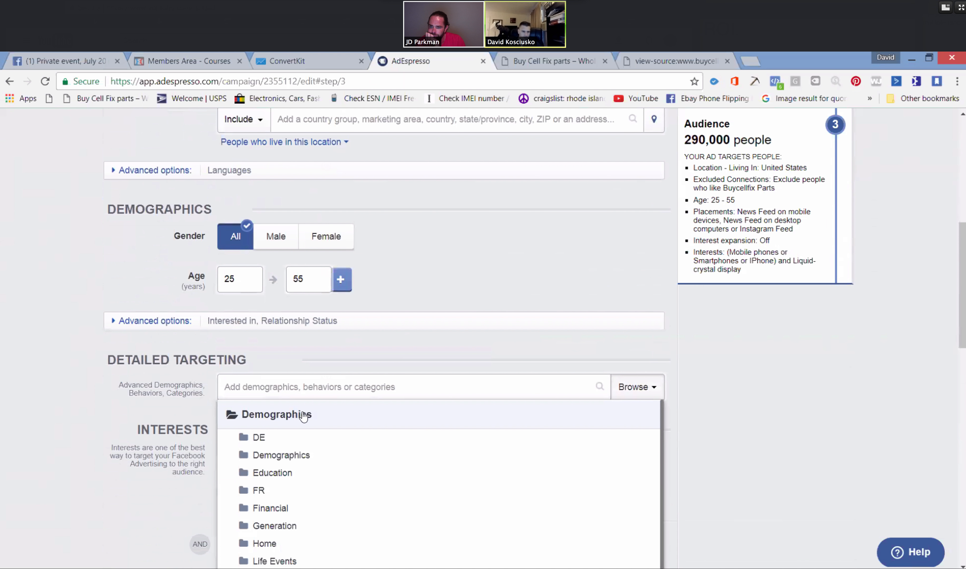
scroll(305, 416, "down", 1)
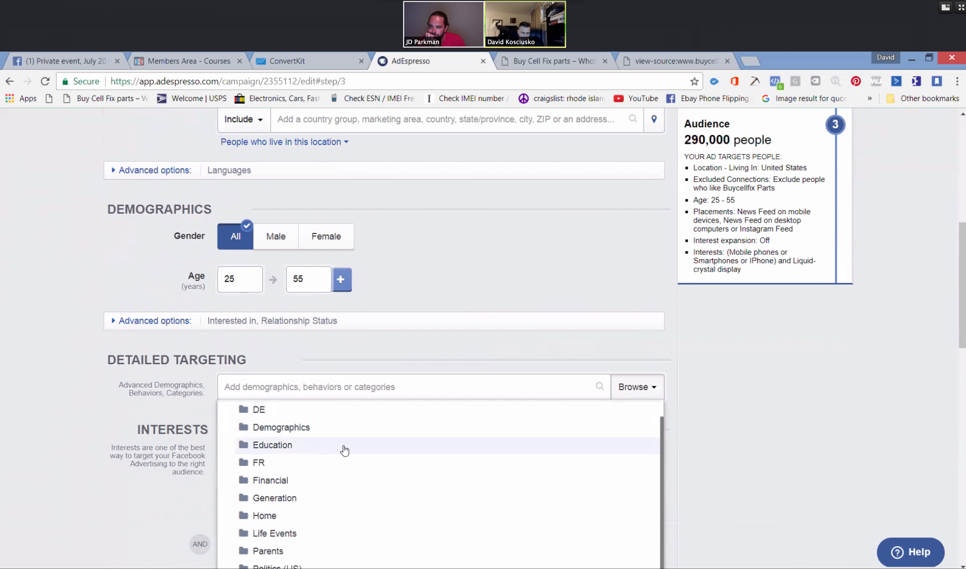
scroll(344, 454, "down", 3)
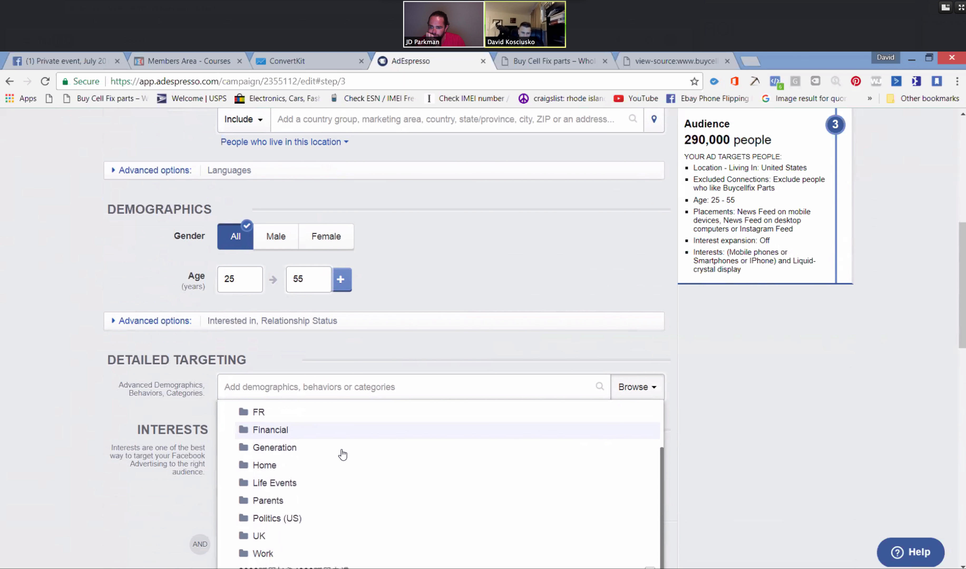
scroll(343, 454, "down", 1)
left_click(259, 516)
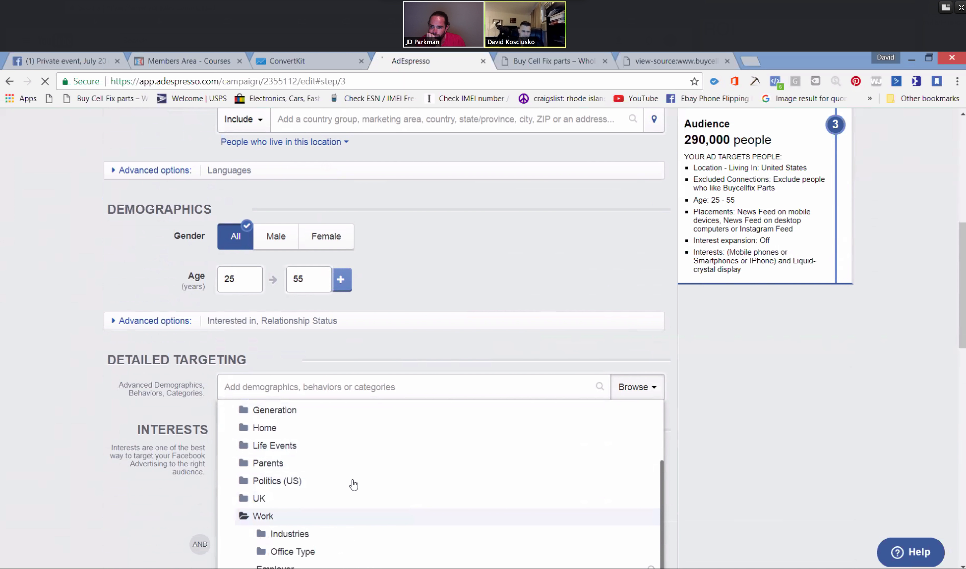
scroll(349, 485, "down", 3)
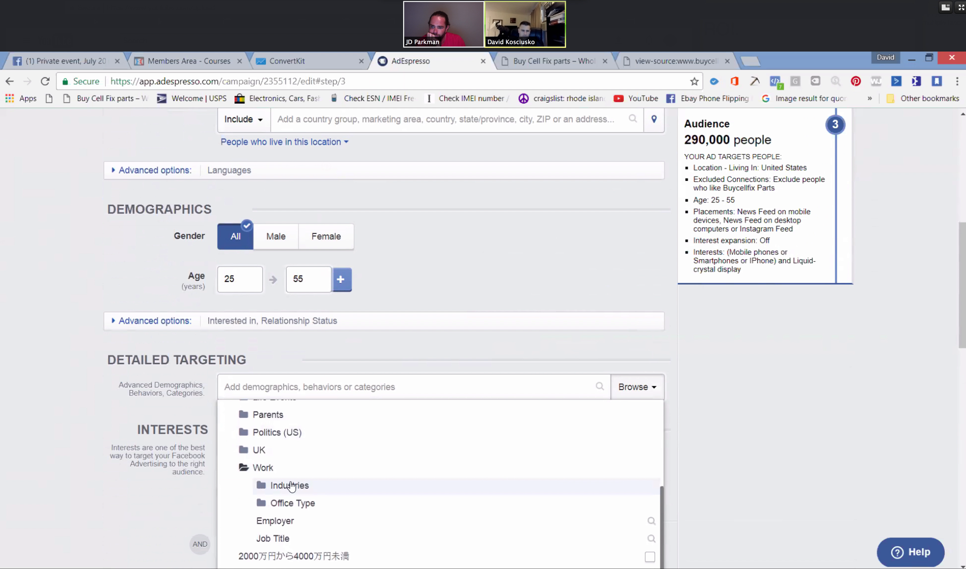
left_click(292, 485)
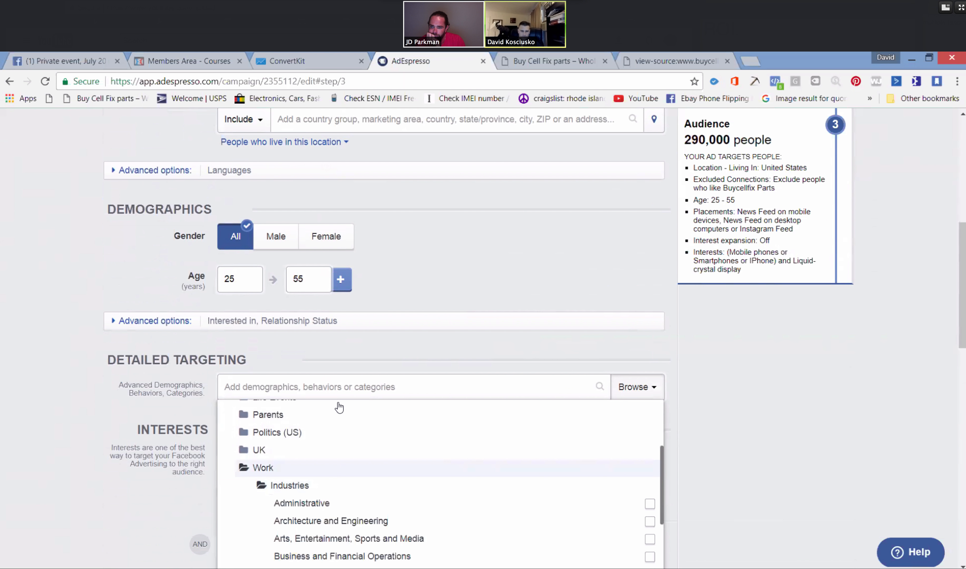
Look through the Work industries for one that fits phone repair businesses.
scroll(388, 470, "down", 4)
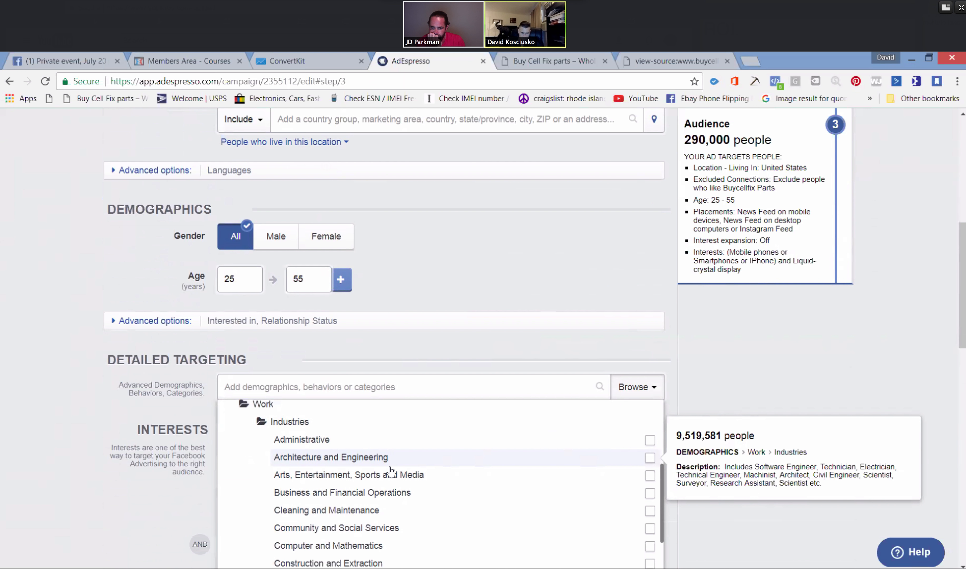
scroll(391, 471, "down", 1)
scroll(390, 471, "down", 2)
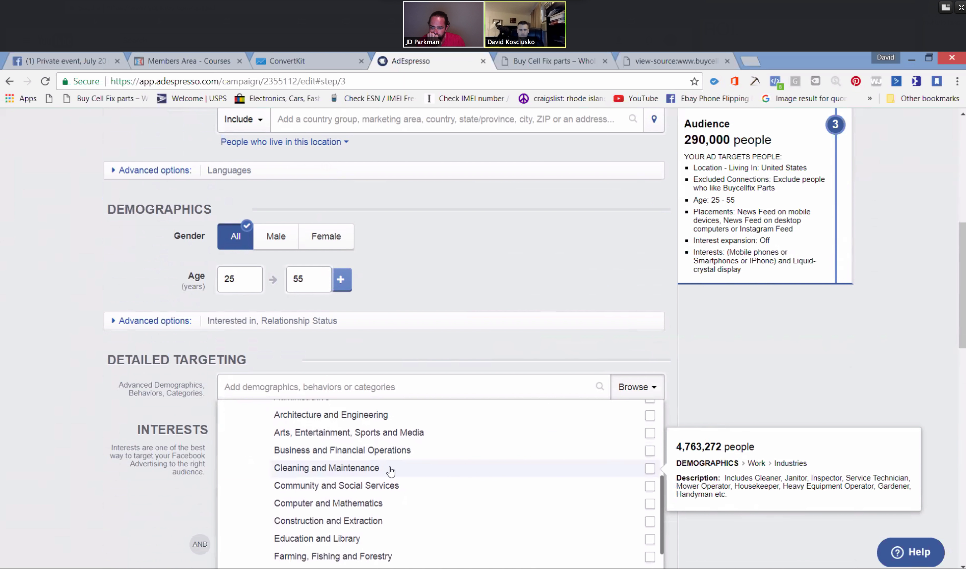
scroll(391, 471, "down", 1)
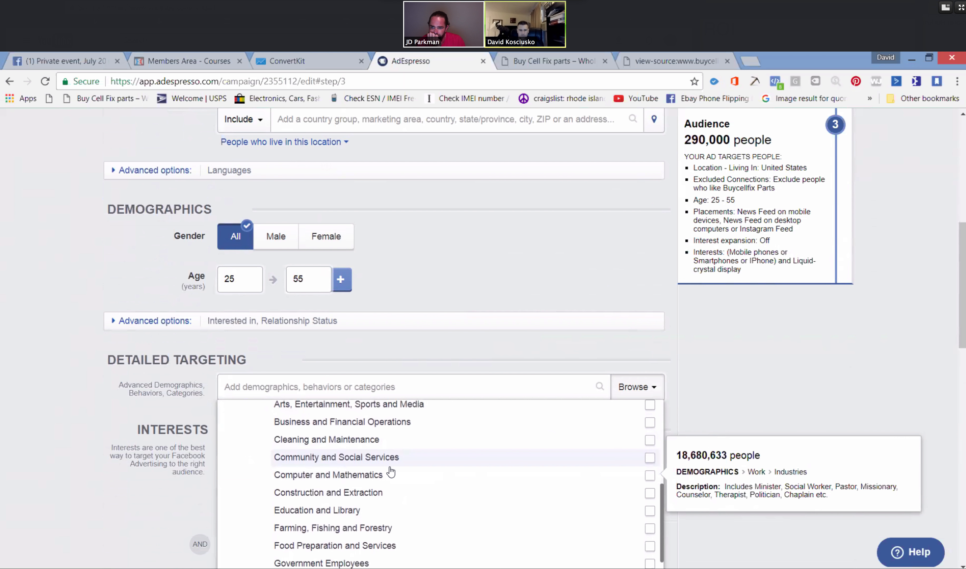
scroll(391, 471, "down", 1)
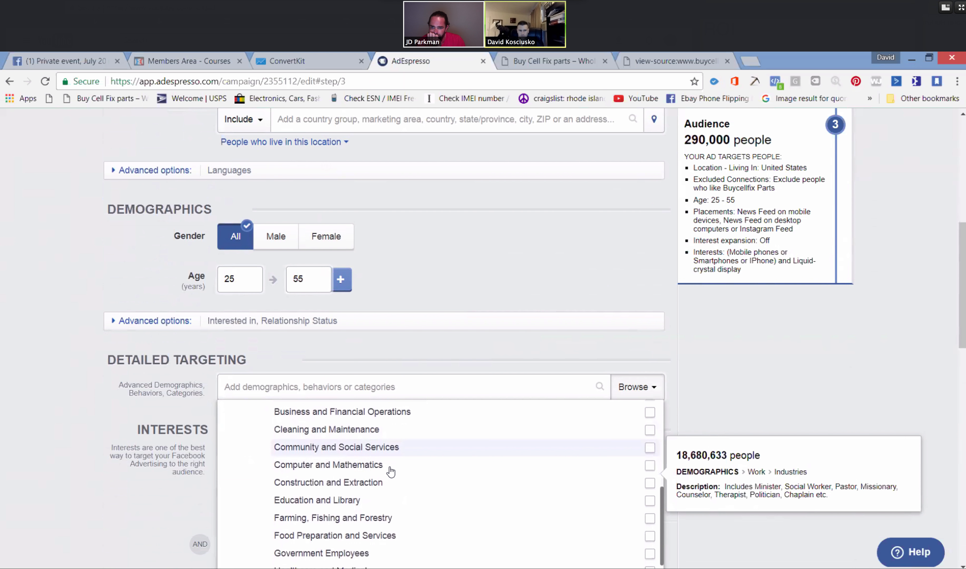
Search detailed targeting for "computer rep" and check the audience sizes of the Computer Repair employer and field-of-study entries.
left_click(255, 386)
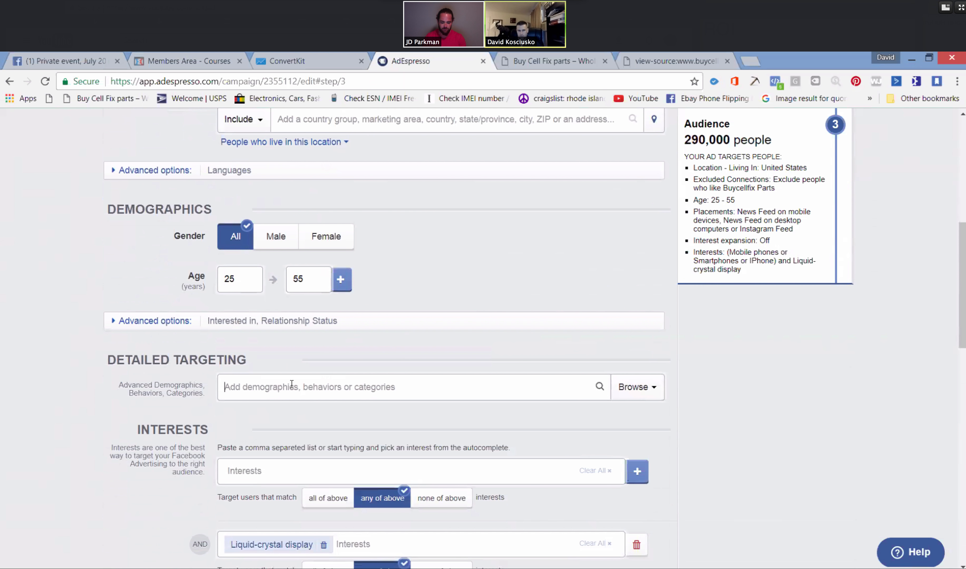
type("computer rep")
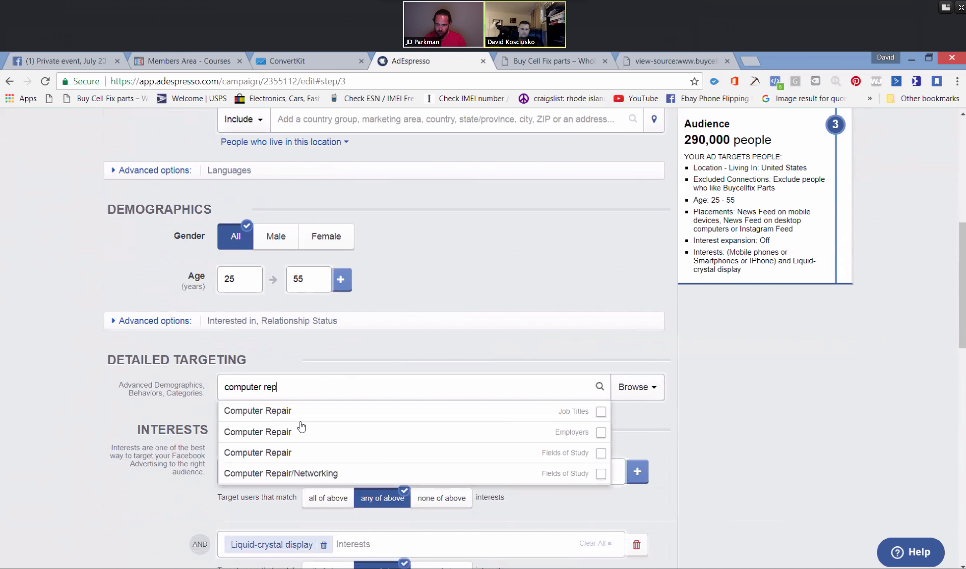
mouse_move(410, 446)
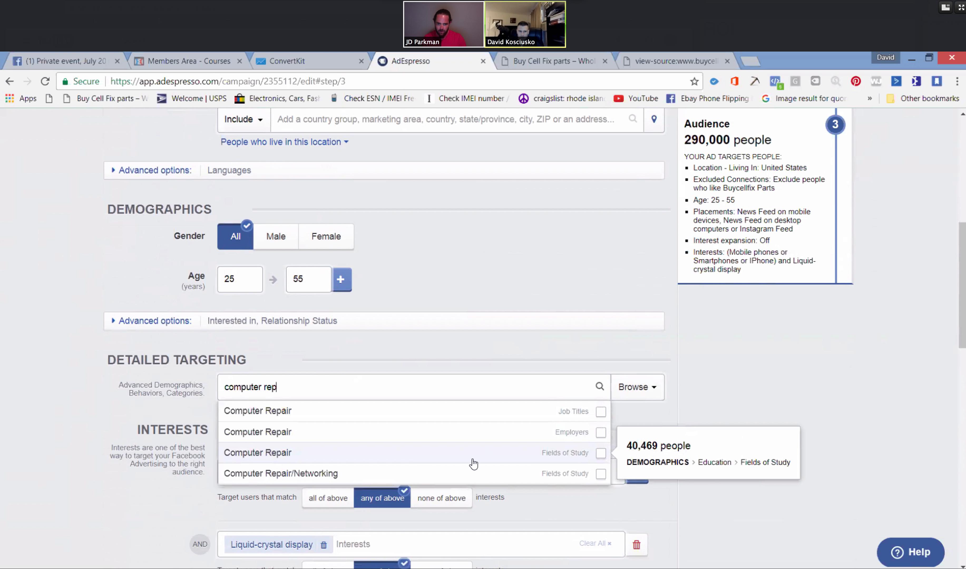
mouse_move(463, 436)
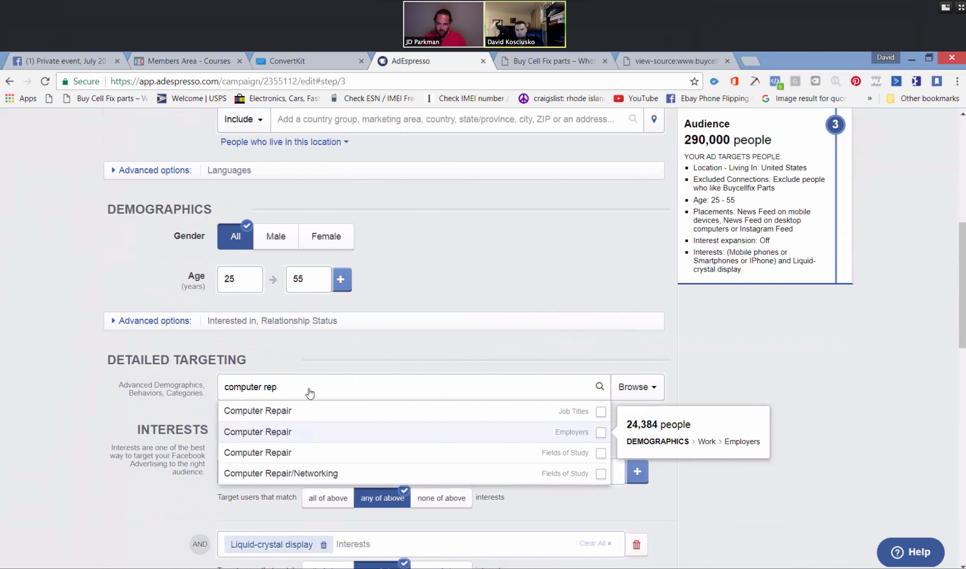
Search detailed targeting for "cell phone repair" instead.
left_click_drag(289, 387, 227, 384)
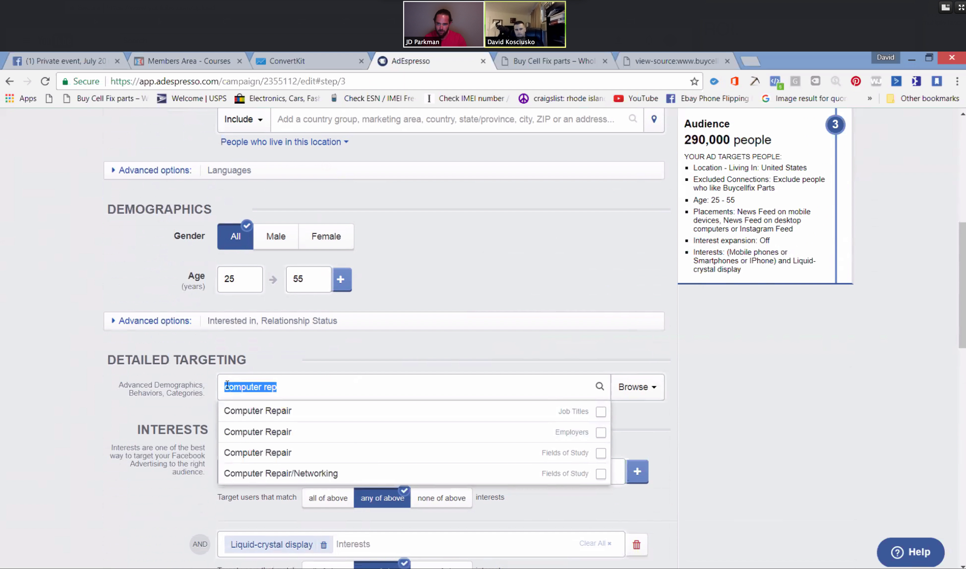
type("cell p")
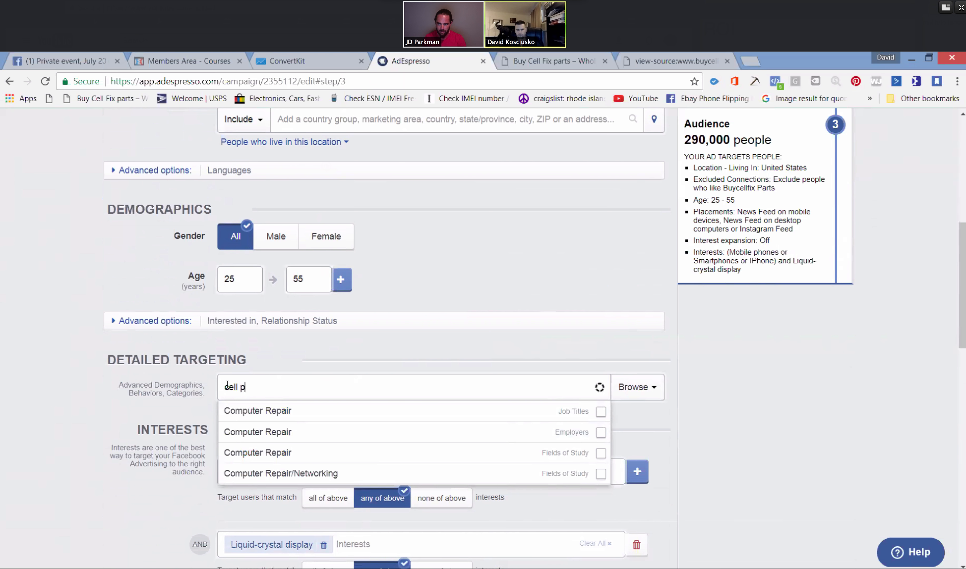
type("hone repla")
key("BackSpace")
key("BackSpace")
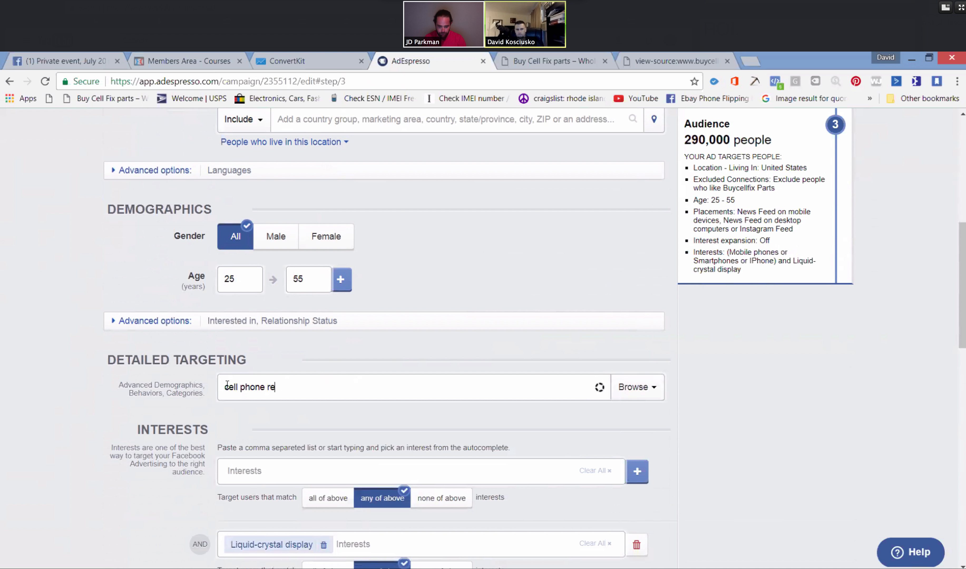
type("pair")
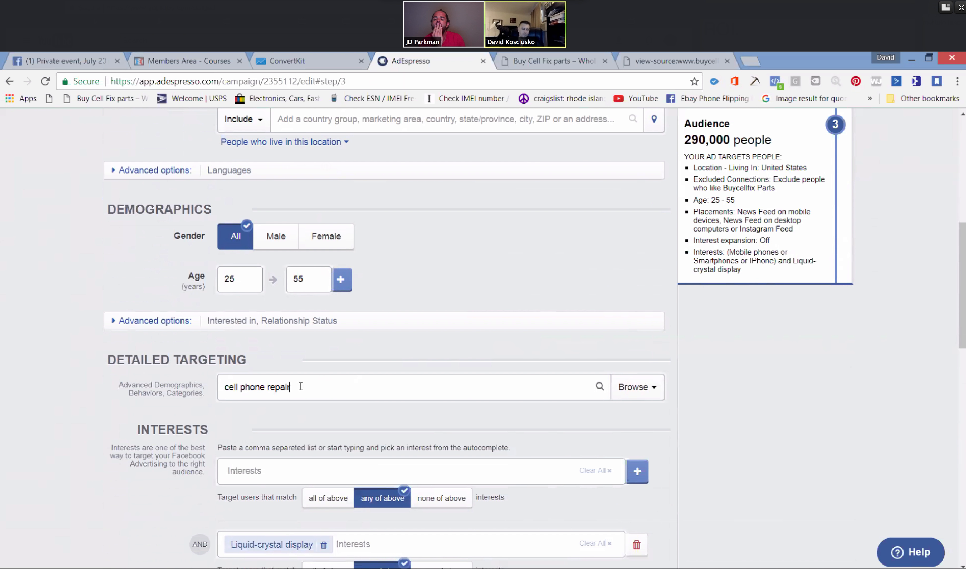
Change the detailed targeting search to "mobile phone repair".
left_click_drag(237, 387, 212, 390)
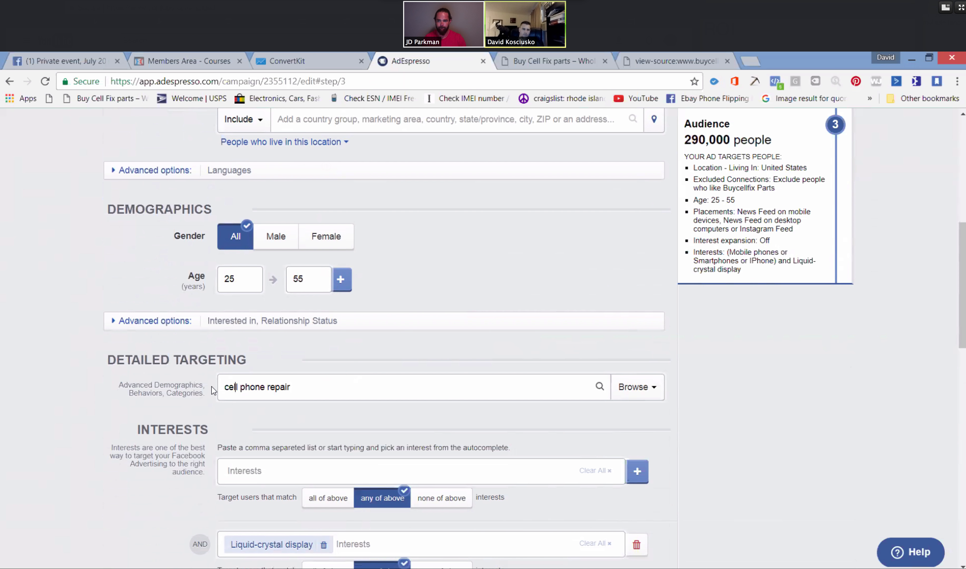
key("BackSpace")
key("BackSpace")
key("BackSpace")
key("BackSpace")
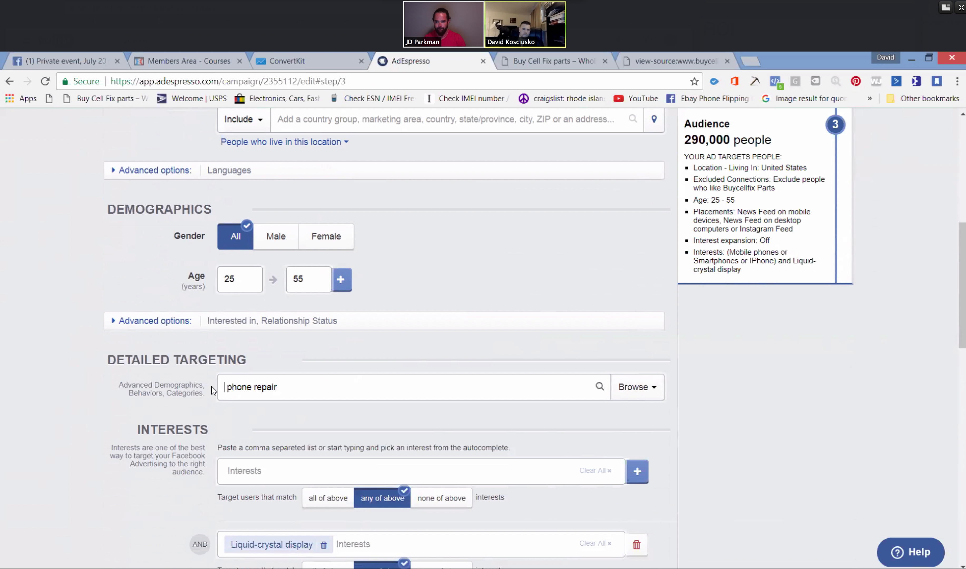
type("mobile")
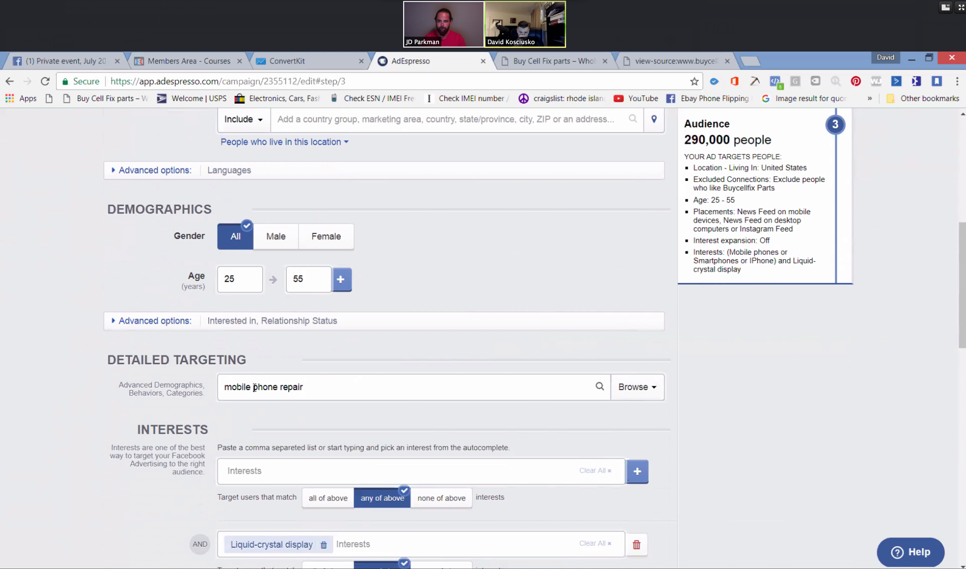
Change the detailed targeting search to "iphone repair".
key("BackSpace")
key("BackSpace")
key("BackSpace")
key("BackSpace")
key("BackSpace")
key("BackSpace")
key("BackSpace")
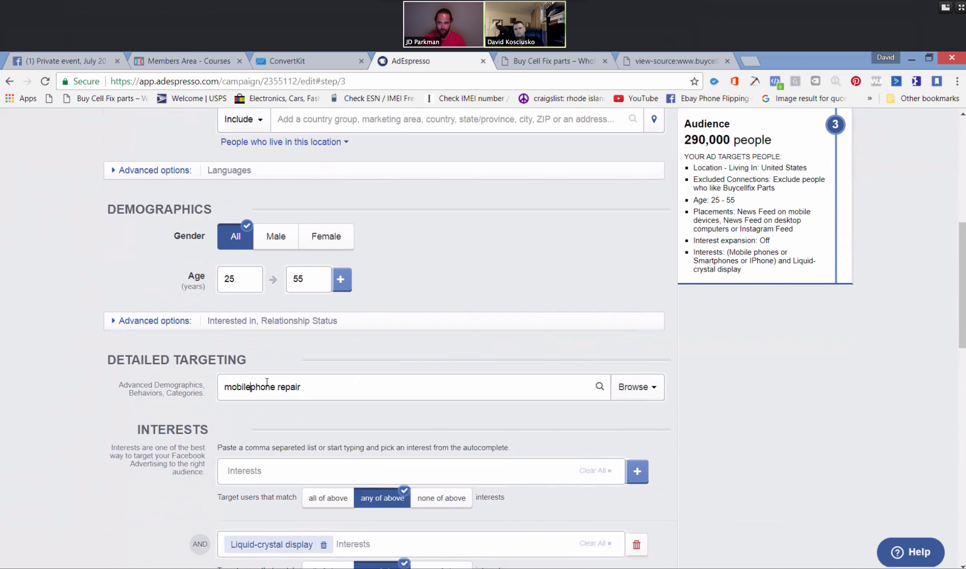
type("i")
left_click(363, 388)
Search the empty interest group for "iphone repair".
scroll(326, 395, "down", 2)
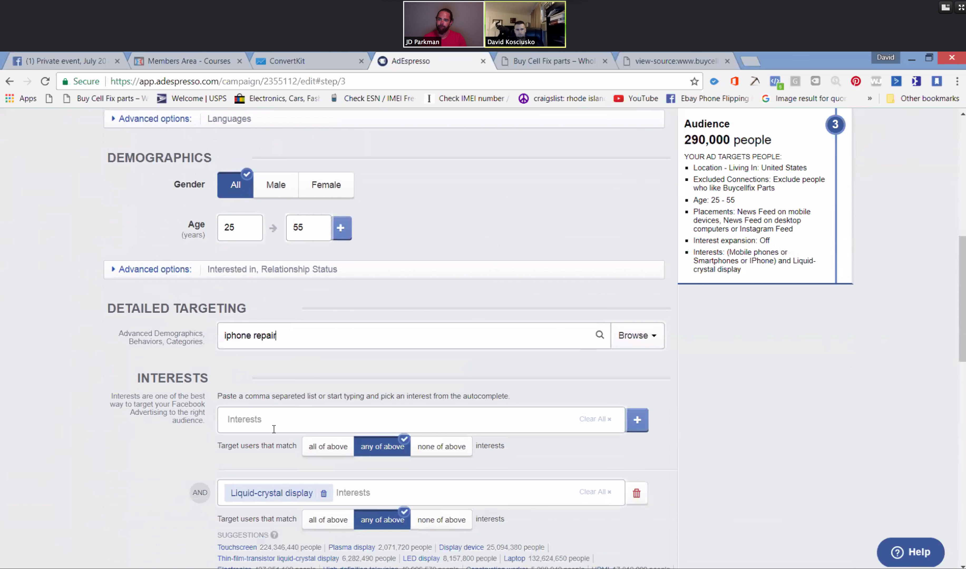
left_click(265, 382)
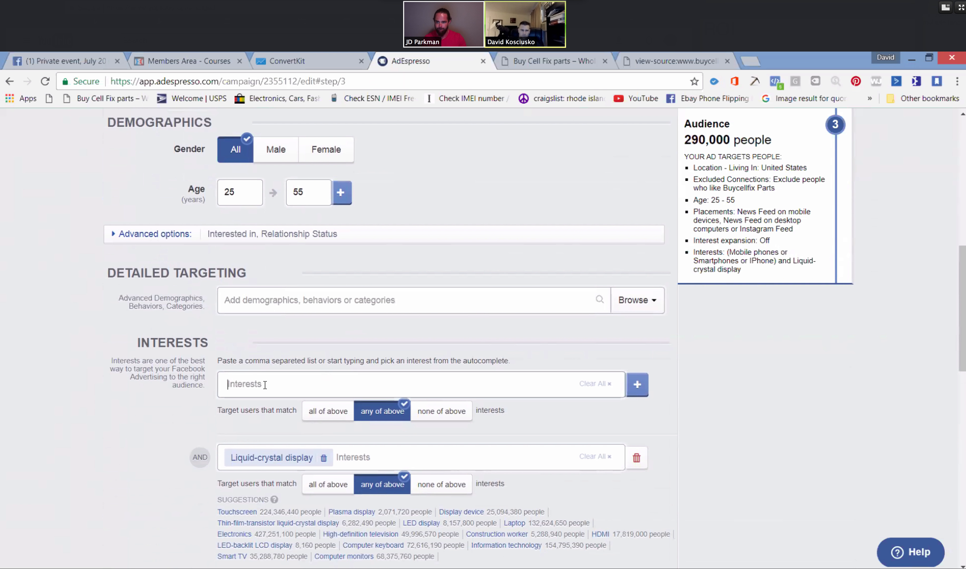
type("iphone repair")
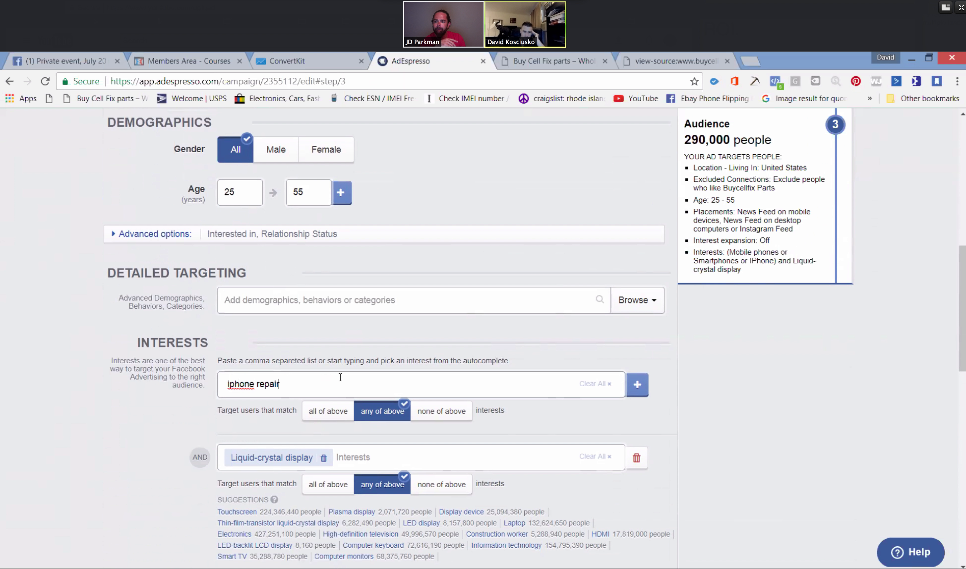
Search detailed targeting for "cell phone repair".
scroll(341, 378, "down", 3)
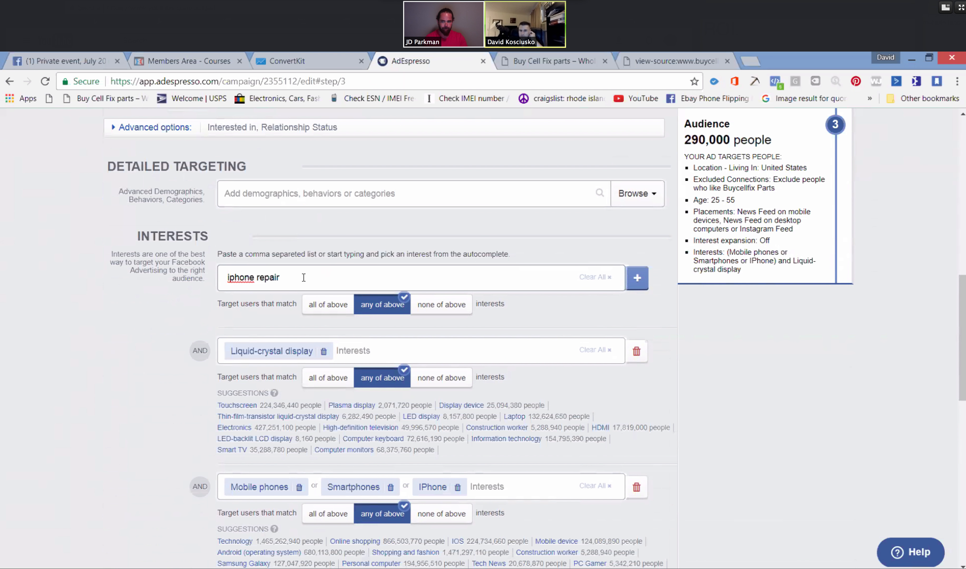
left_click(316, 191)
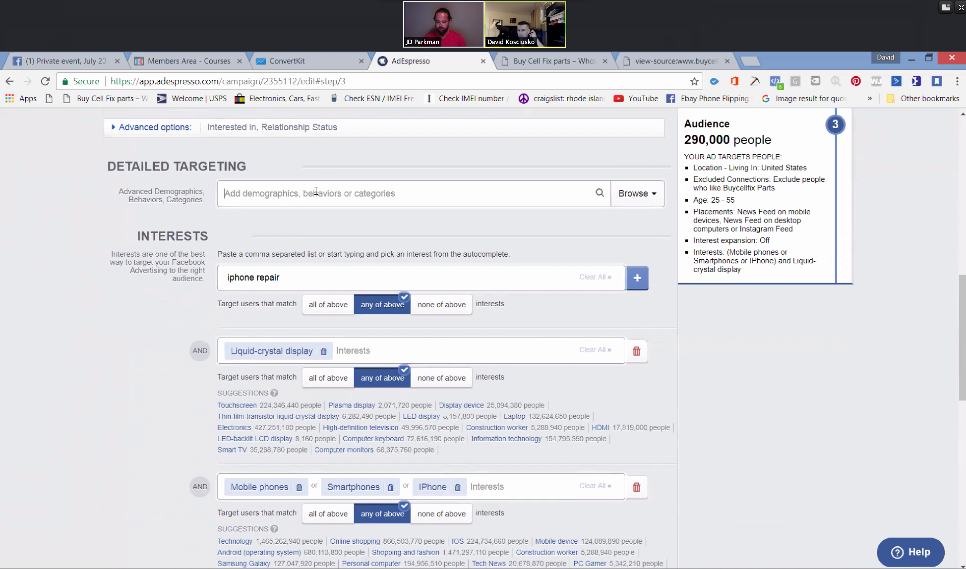
type("cell phone repair")
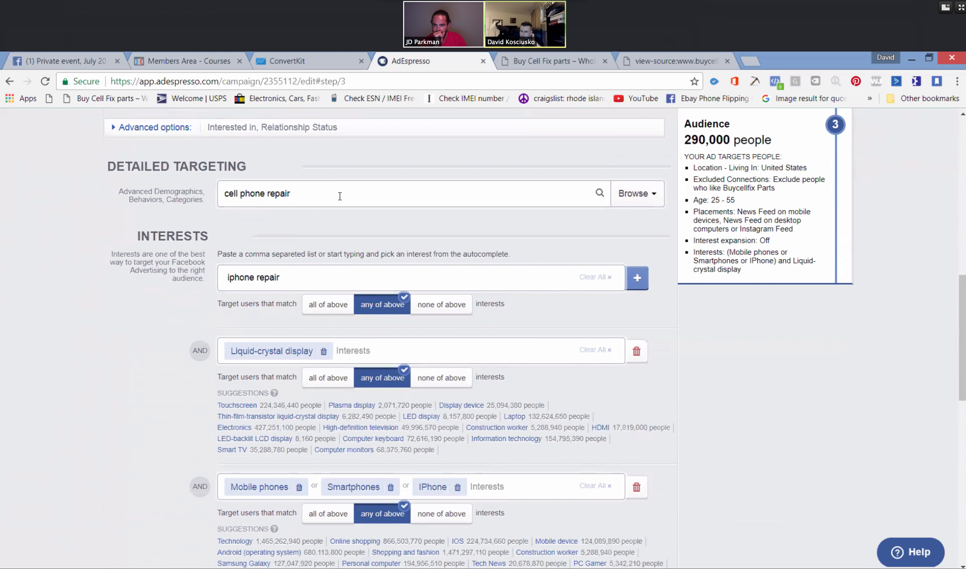
Clear the "iphone repair" search text from the empty interest group.
scroll(418, 210, "up", 3)
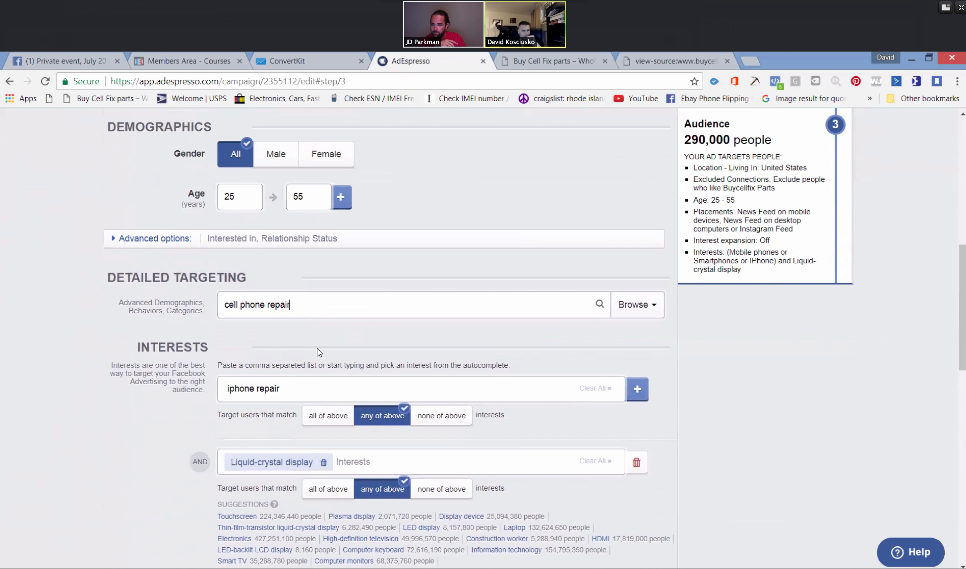
left_click(305, 392)
triple_click(304, 391)
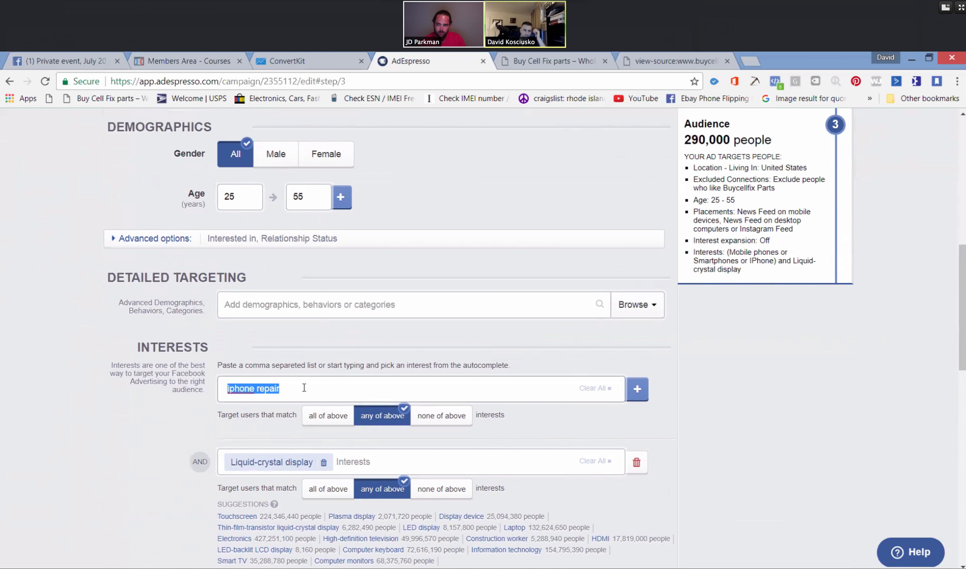
key("BackSpace")
Repeat the detailed targeting search for "cell phone repair".
left_click(304, 304)
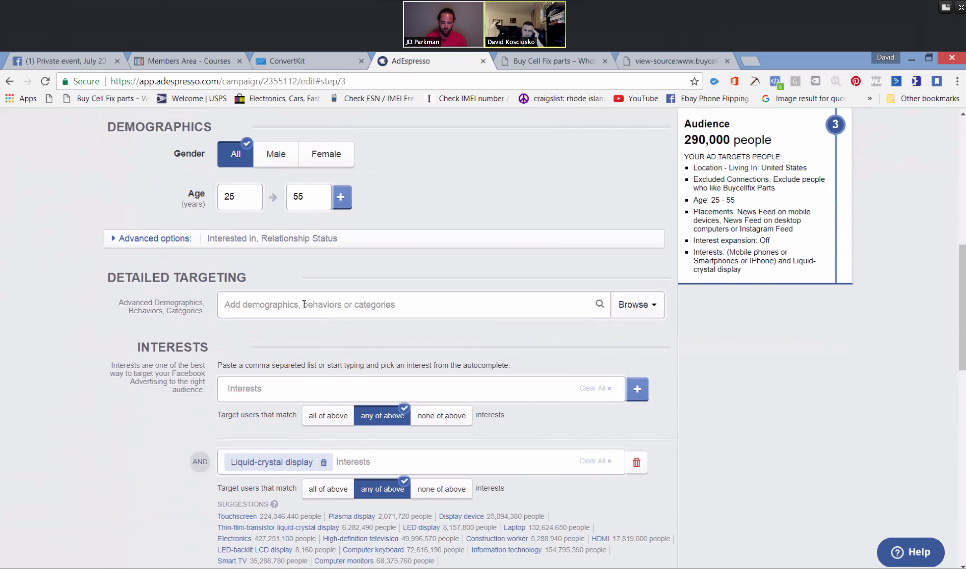
type("cell")
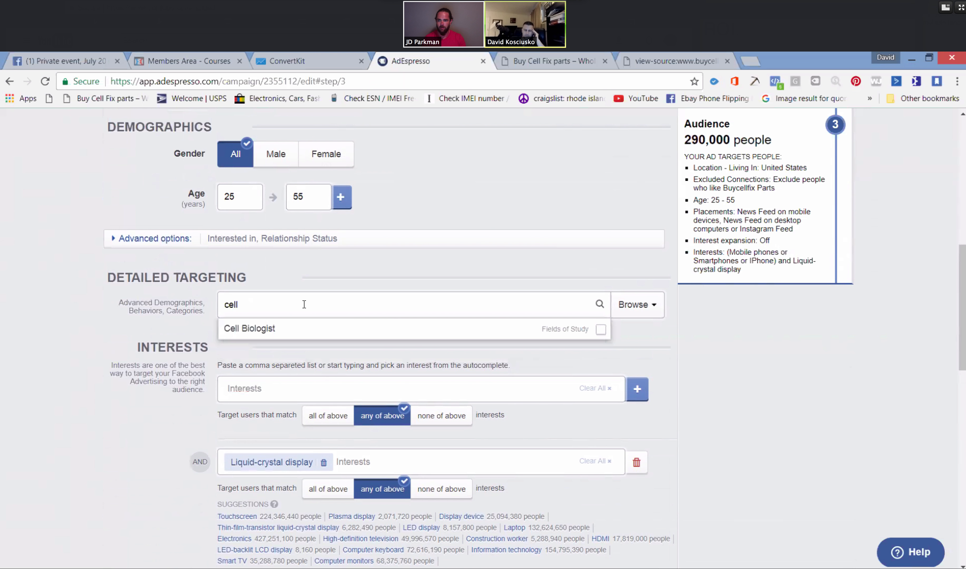
type(" phone re")
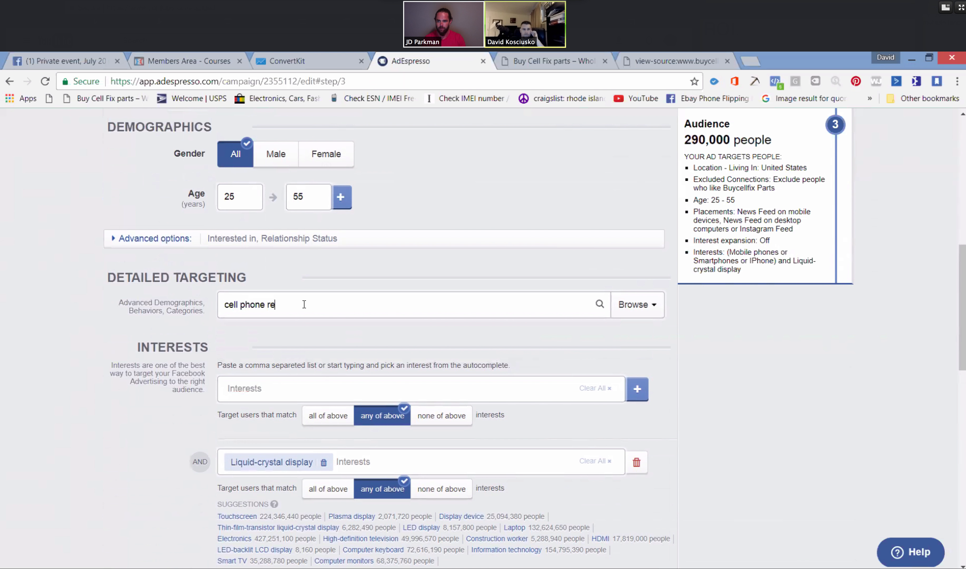
type("pair")
left_click(328, 306)
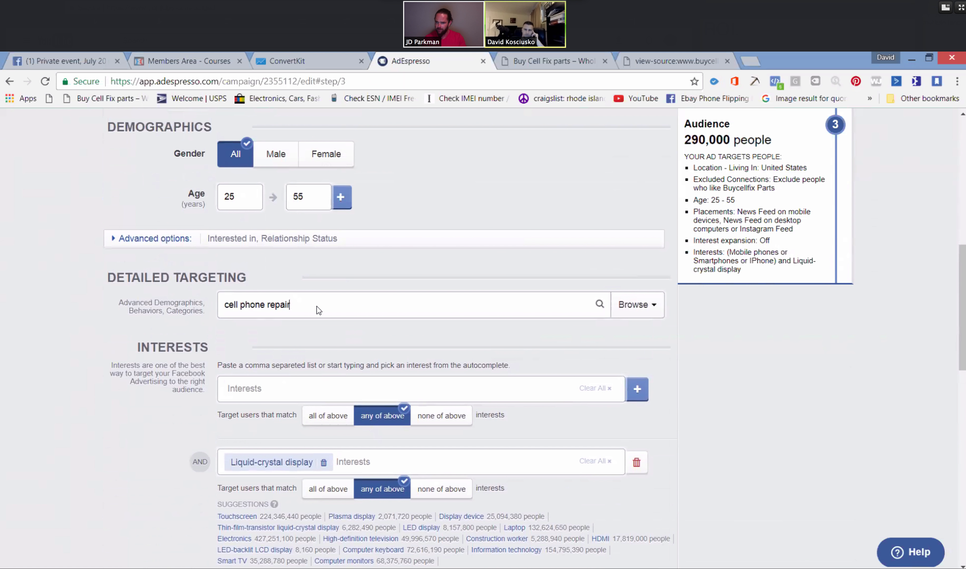
Browse the work industries available in detailed targeting and retry the search for "cell phone repair".
left_click(656, 308)
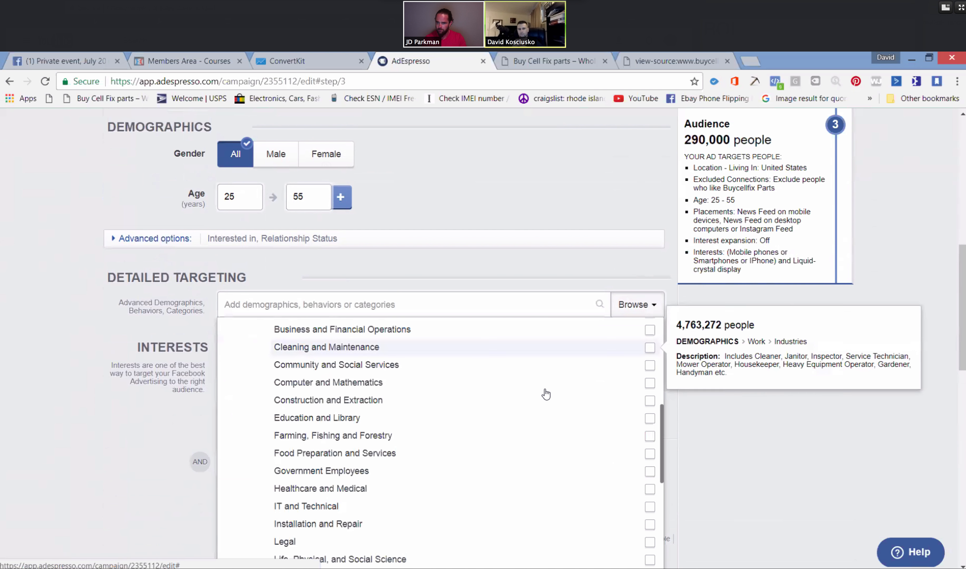
left_click(395, 304)
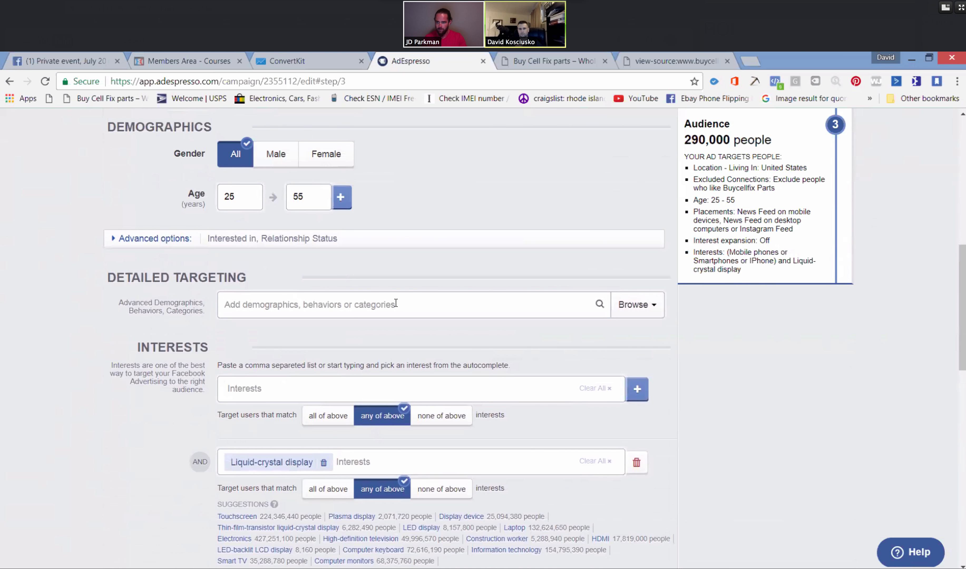
type("cell phone ")
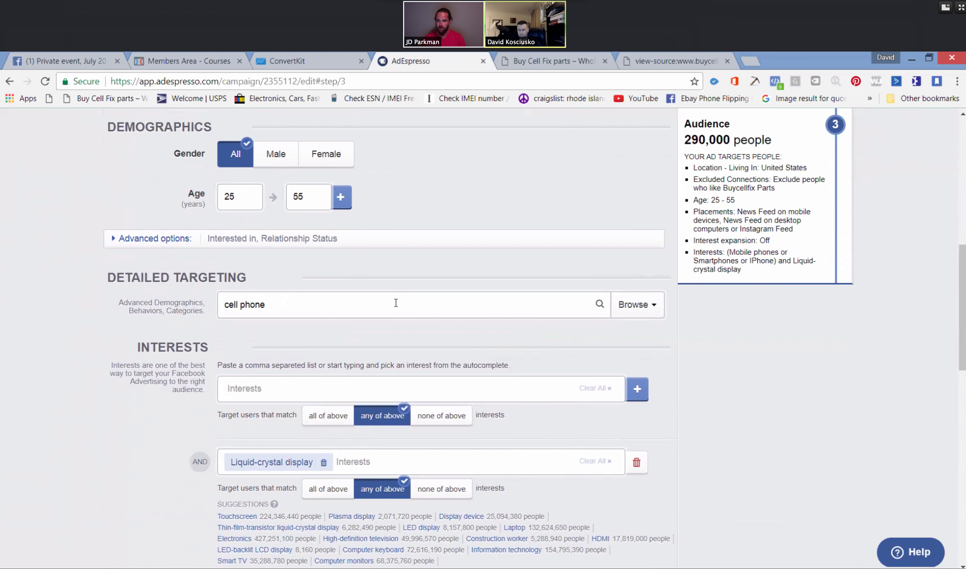
type("repair")
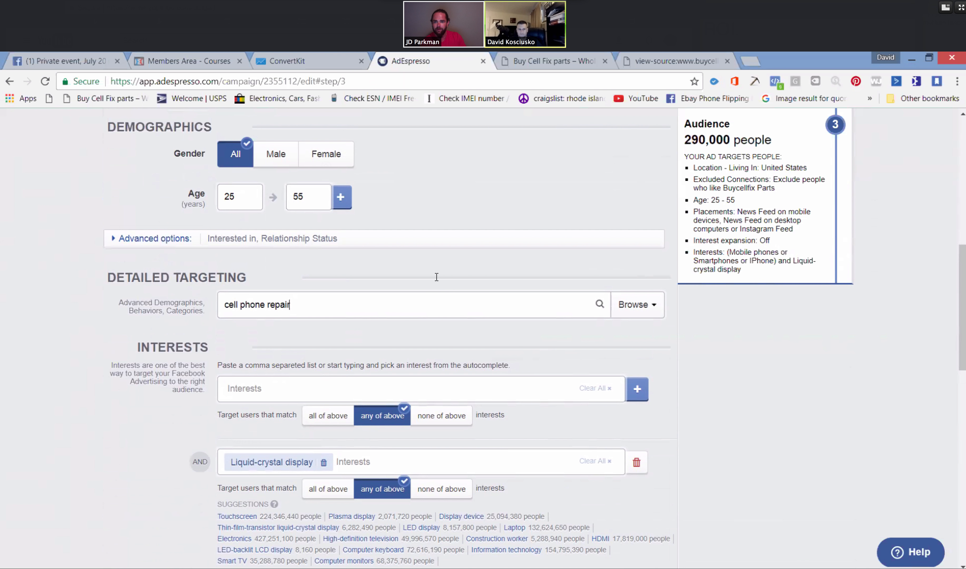
left_click(343, 309)
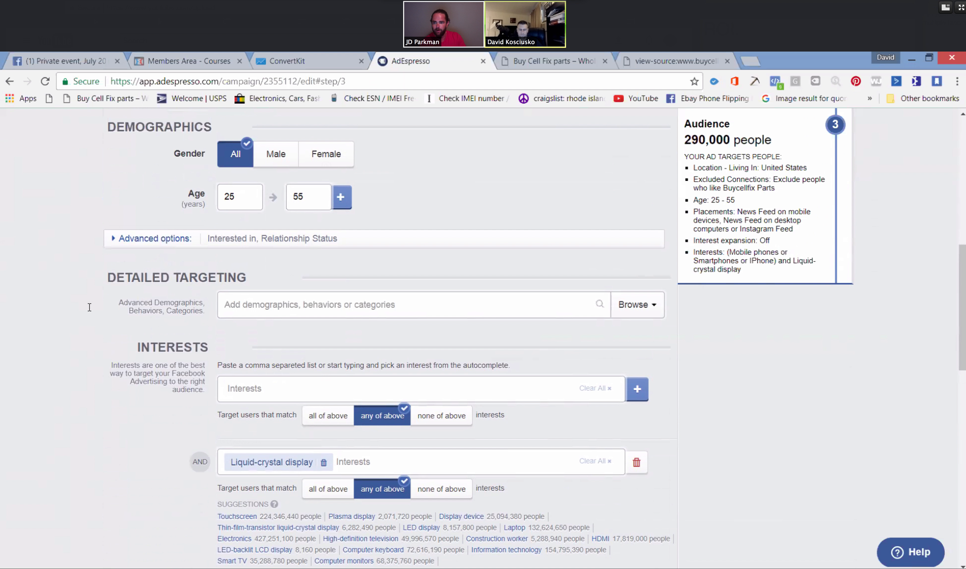
Save the campaign with its current audience settings as a draft.
scroll(193, 334, "up", 3)
scroll(193, 334, "up", 9)
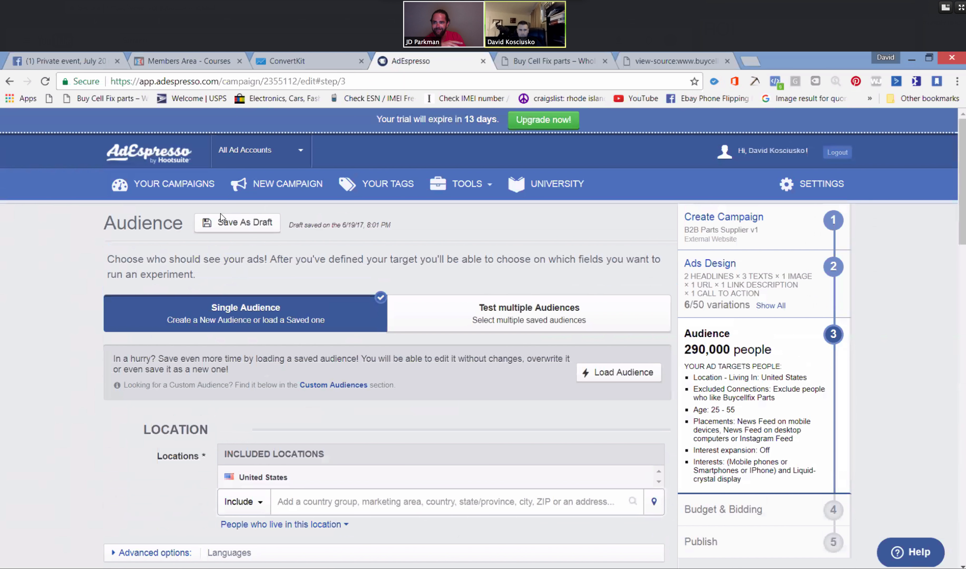
left_click(198, 221)
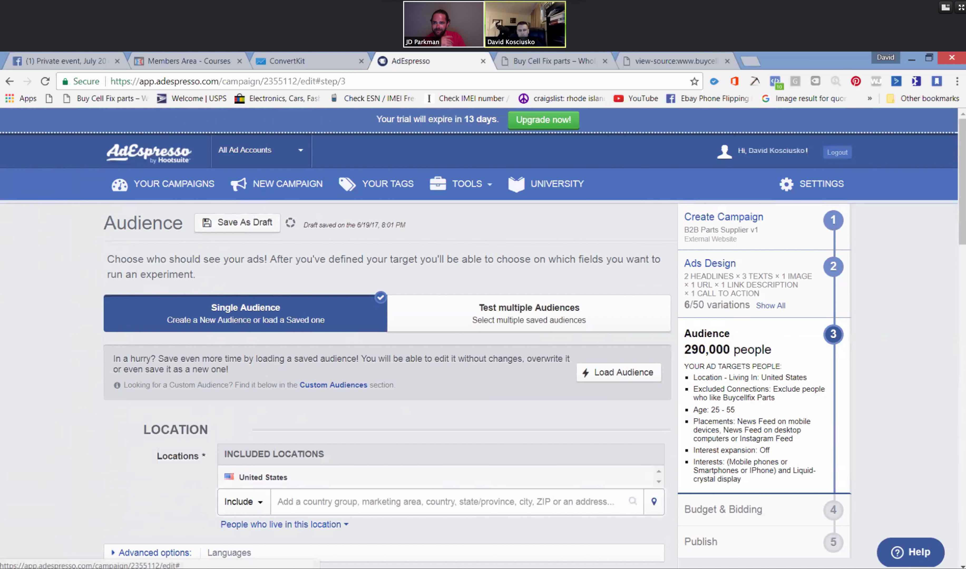
Return to detailed targeting and search once more for "cell phone repair".
scroll(81, 405, "down", 2)
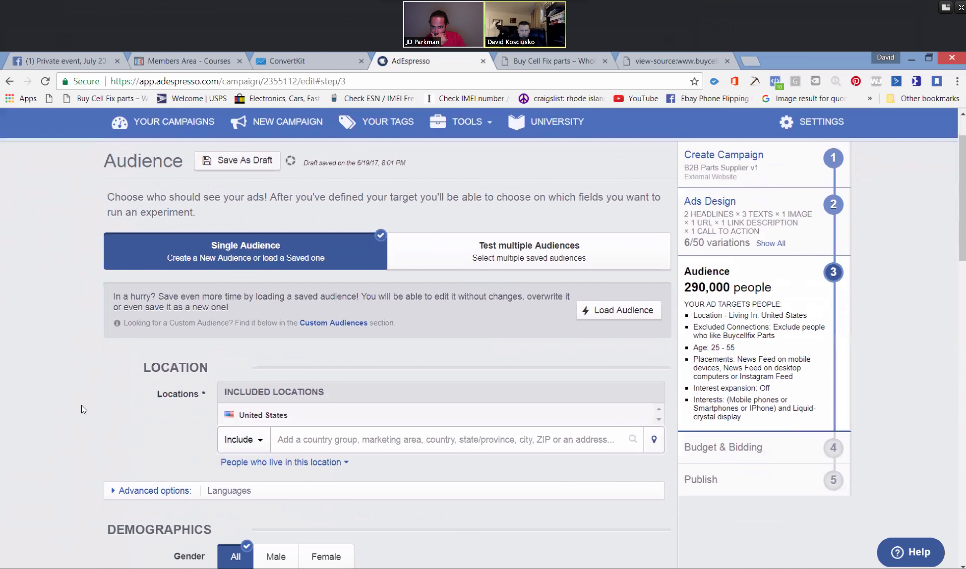
scroll(76, 418, "down", 4)
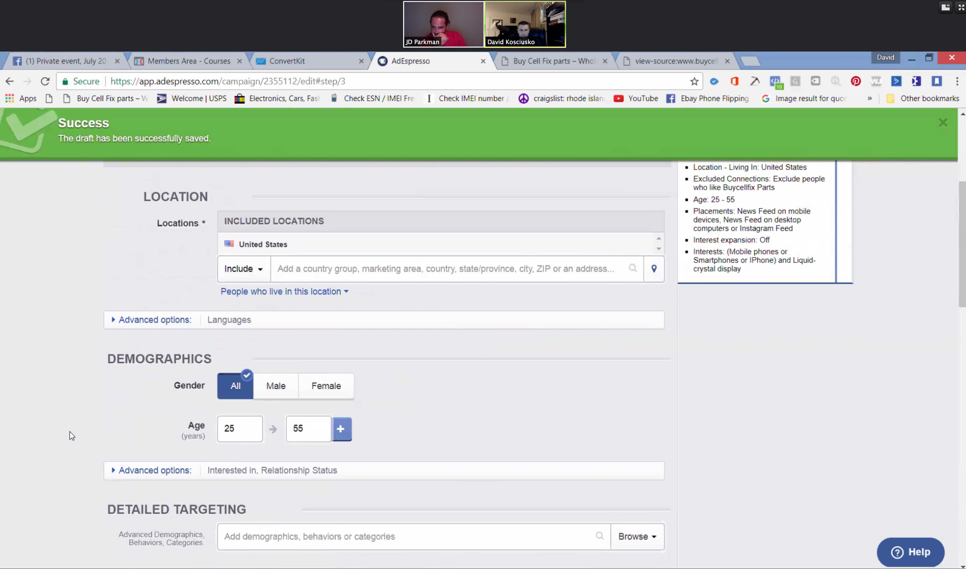
scroll(71, 432, "down", 3)
scroll(76, 434, "down", 1)
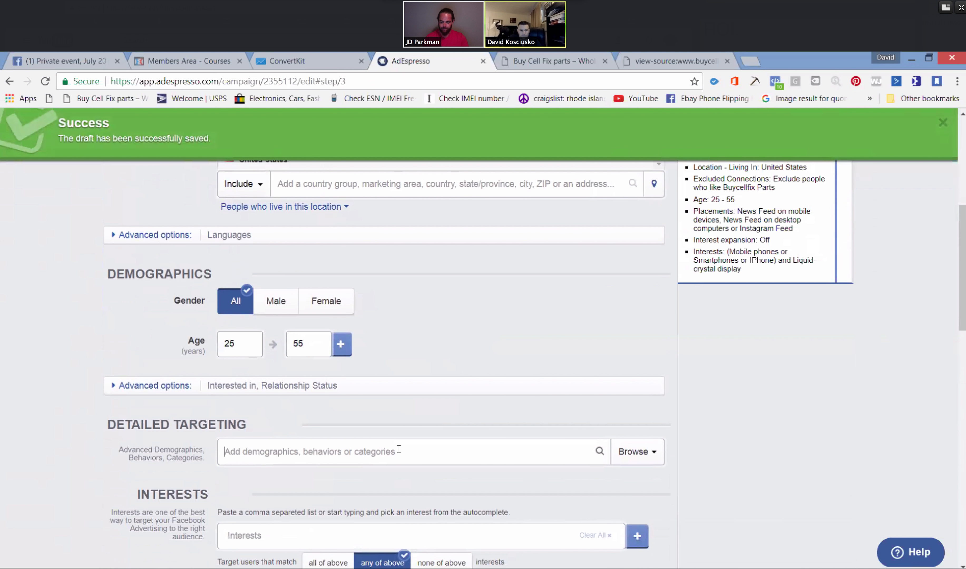
left_click(399, 449)
type("cell h")
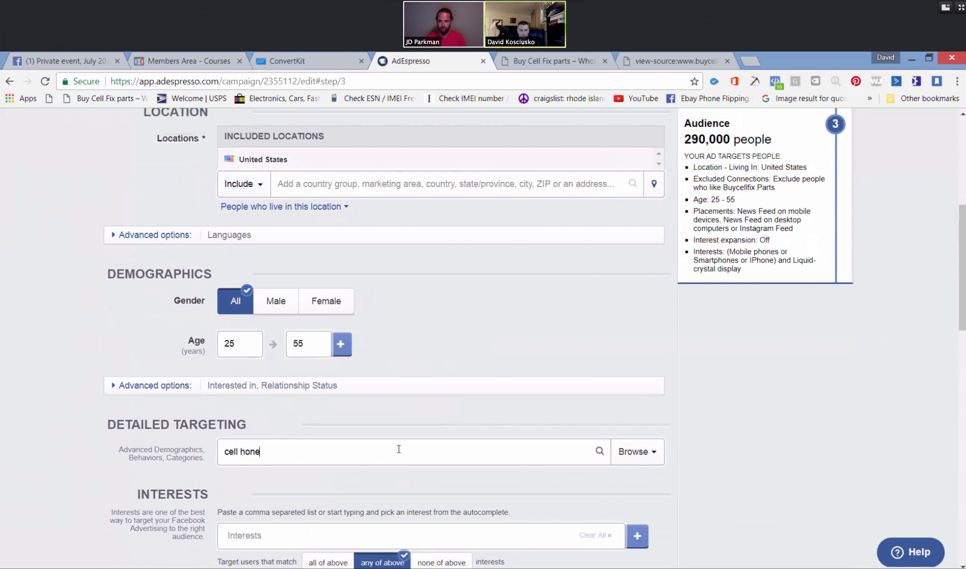
type("one")
key("BackSpace")
key("BackSpace")
key("BackSpace")
key("BackSpace")
Shorten the detailed targeting search to "phone repair".
scroll(399, 446, "down", 1)
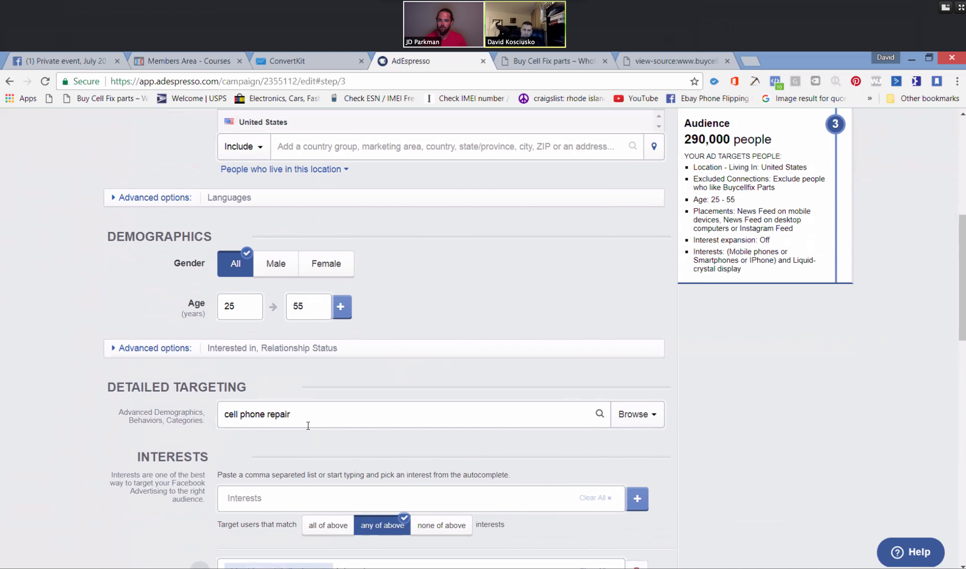
scroll(312, 420, "down", 2)
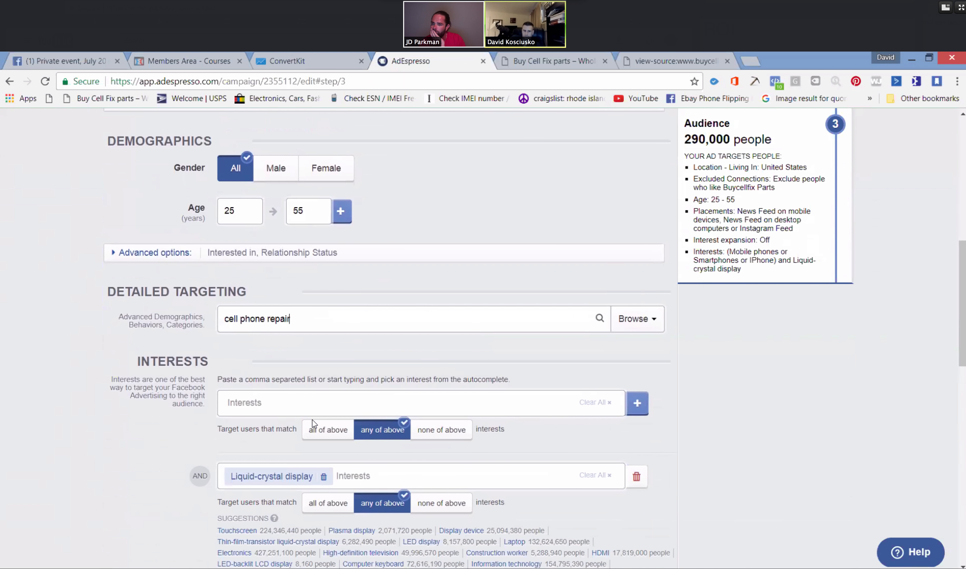
scroll(341, 372, "down", 2)
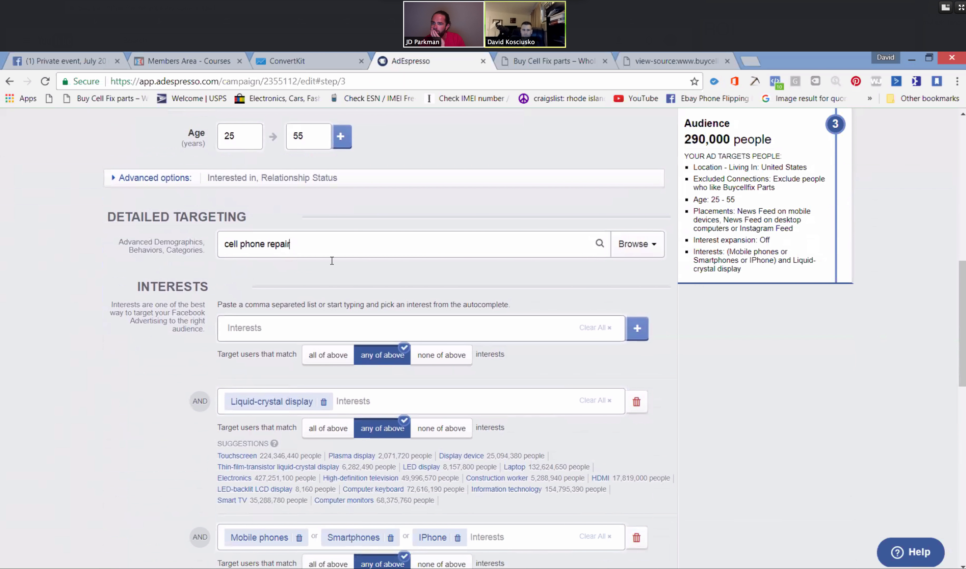
left_click(309, 248)
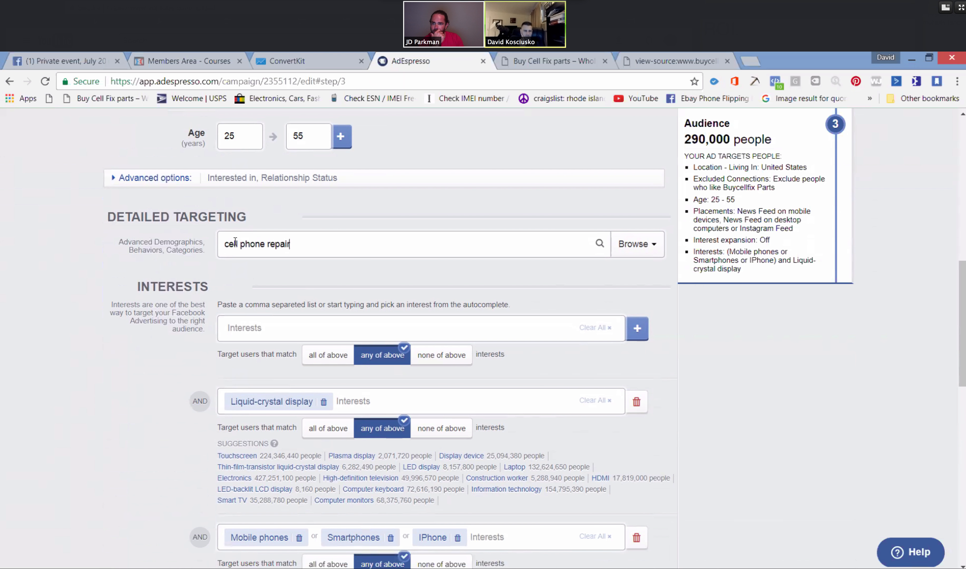
left_click_drag(240, 244, 225, 245)
key("BackSpace")
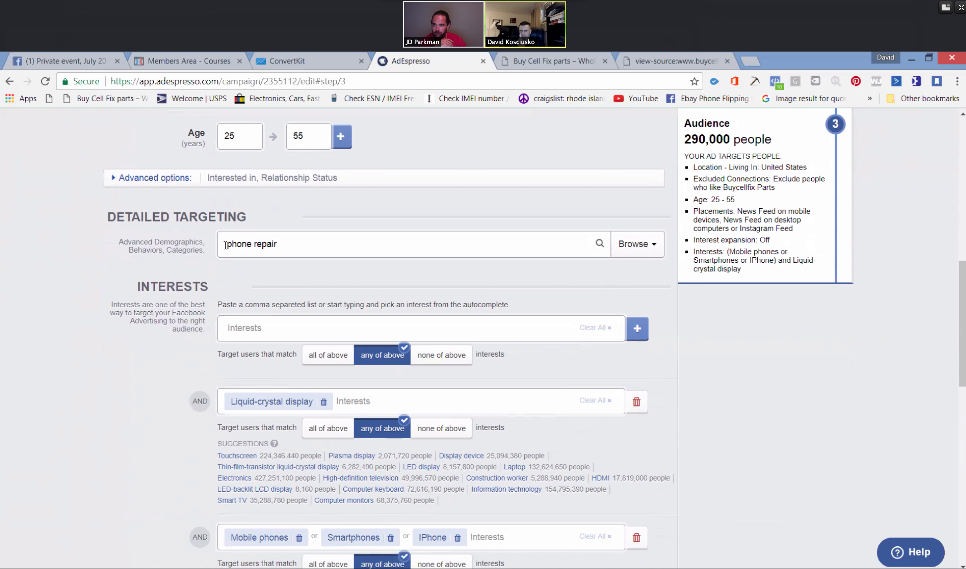
key("Delete")
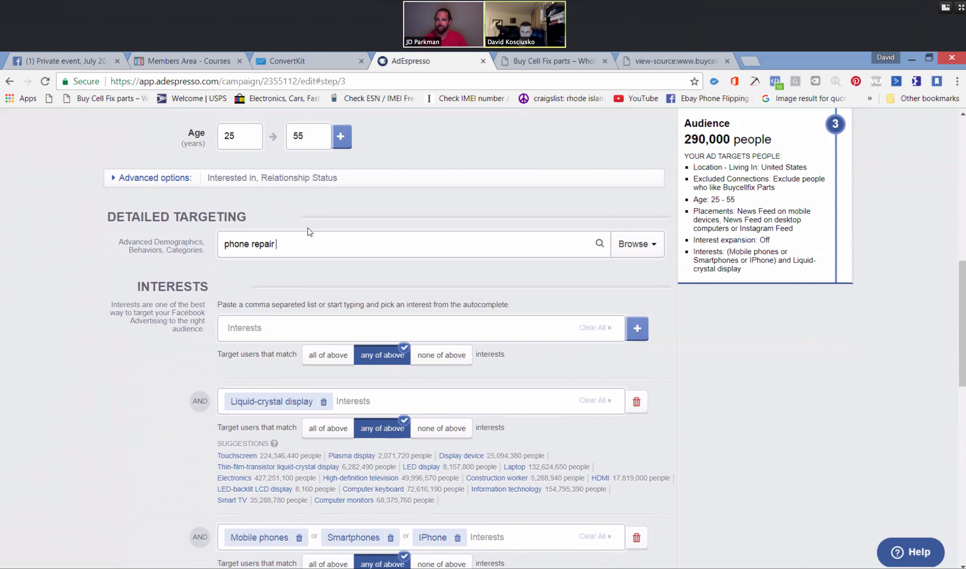
Replace the detailed targeting search with "smartphone repair".
left_click(292, 245)
key("ctrl+a")
key("BackSpace")
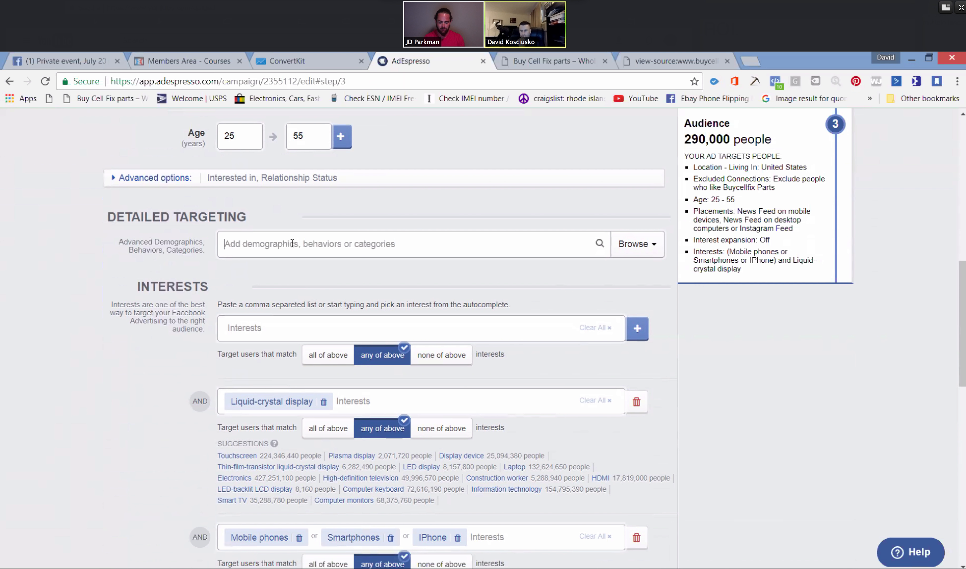
type("sm")
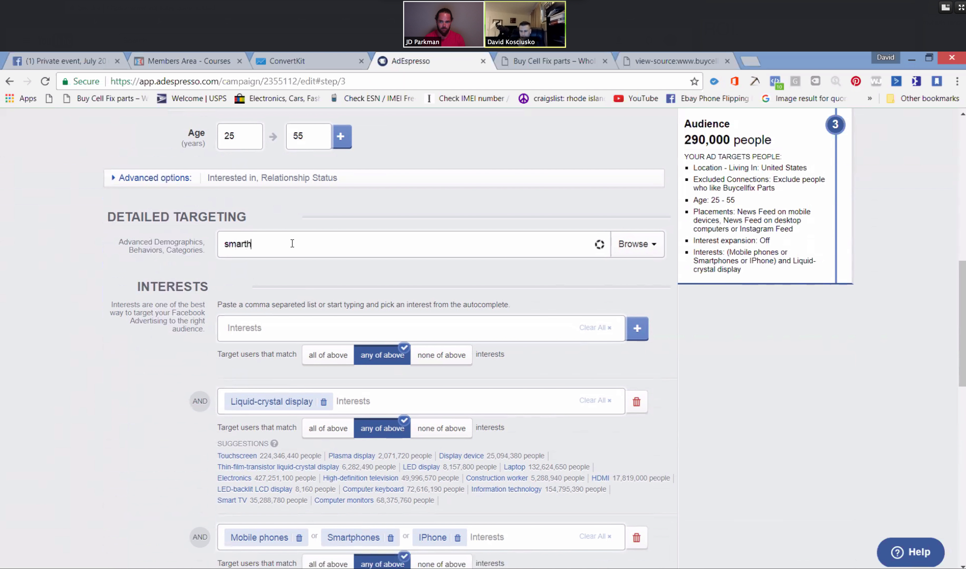
type("arth")
key("BackSpace")
type("phone")
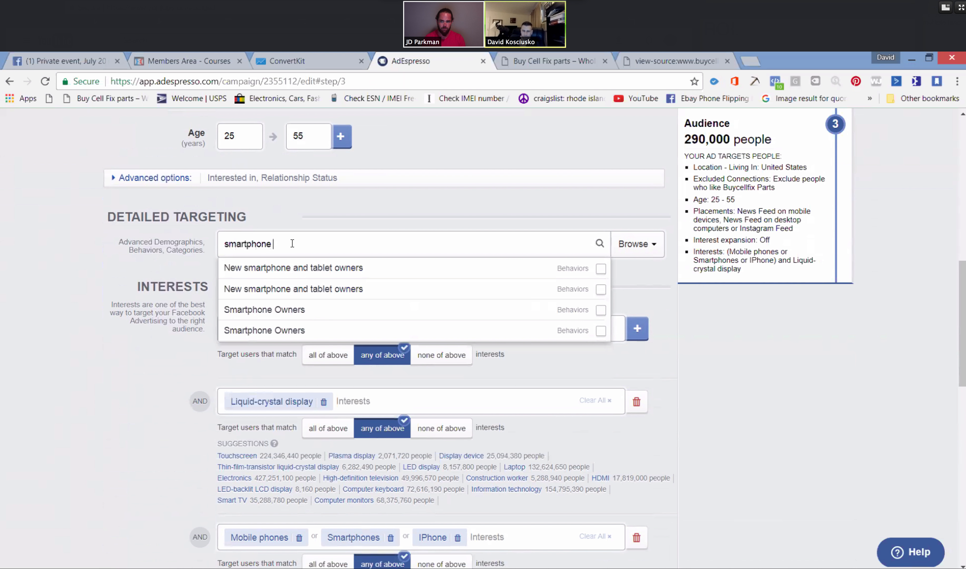
type("pair")
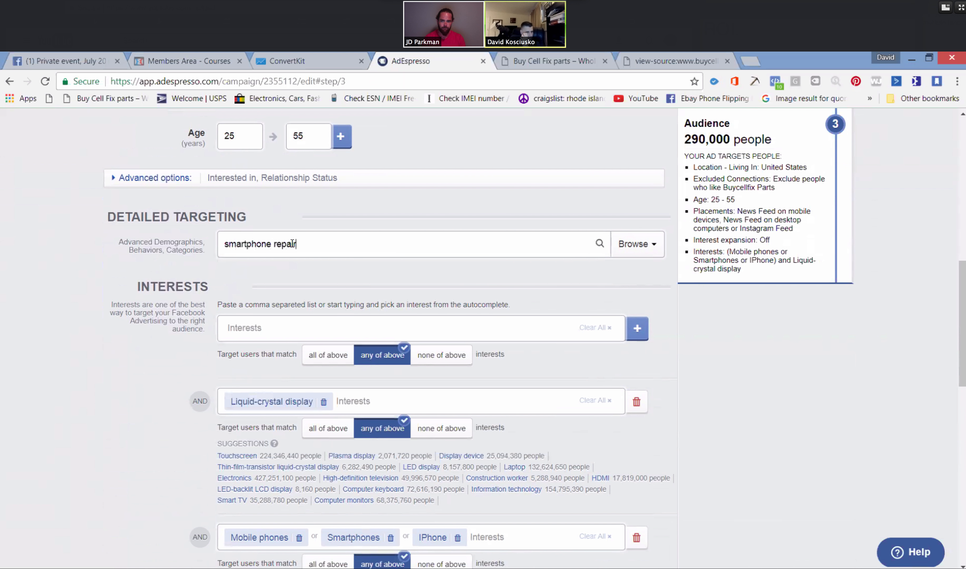
Try the detailed targeting searches "smartphone purchase" and "smartphone buyer".
key("BackSpace")
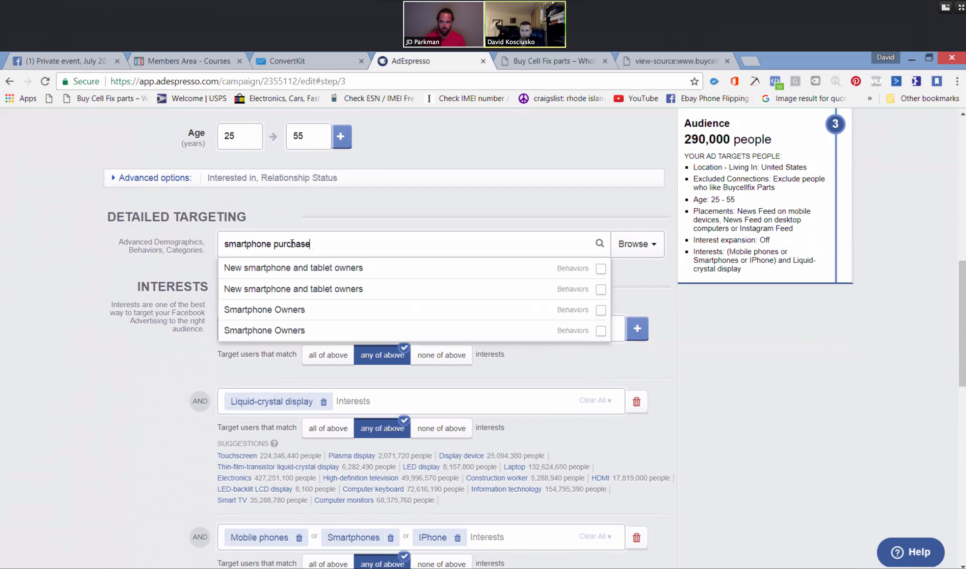
key("BackSpace")
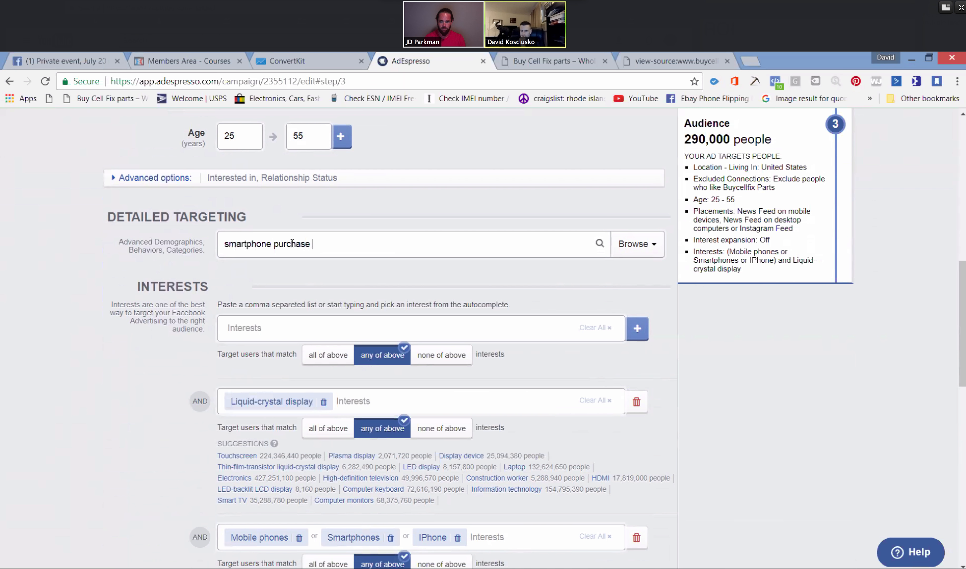
key("BackSpace")
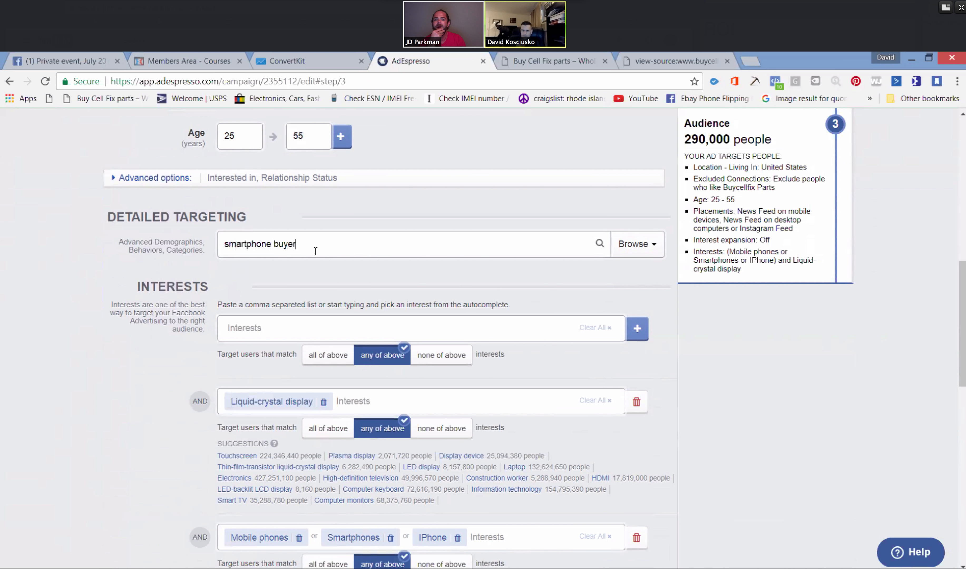
Reduce the detailed targeting search to "smartphone", check the audience size of the Apple-Smartphone employer suggestion, and dismiss the suggestions.
key("BackSpace")
key("BackSpace")
key("BackSpace")
key("BackSpace")
key("BackSpace")
key("BackSpace")
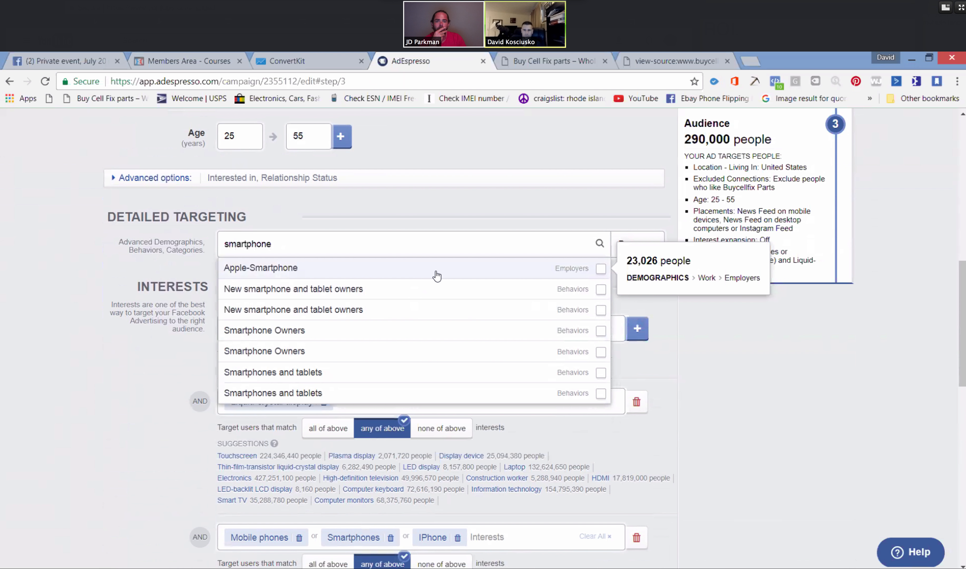
left_click(636, 236)
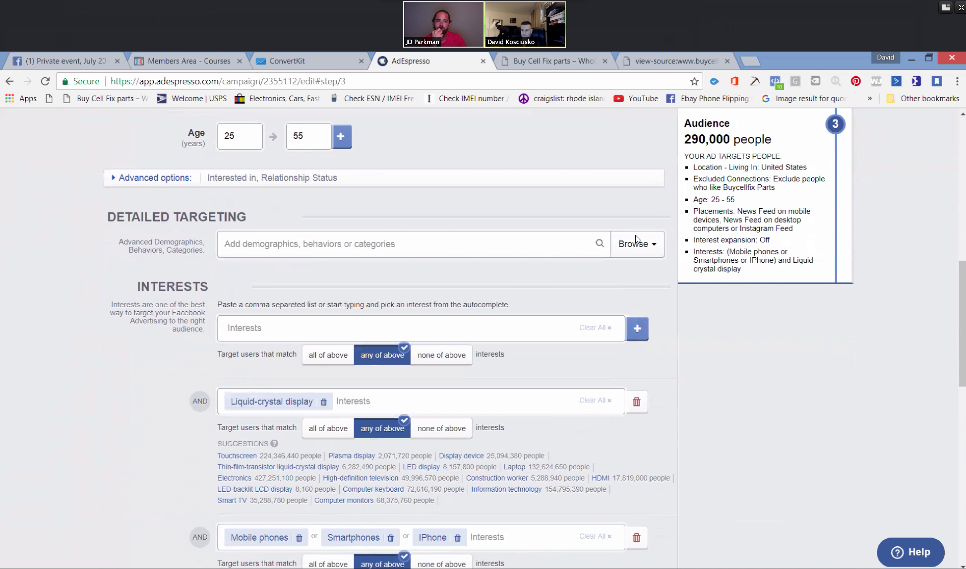
Browse the detailed targeting demographics down to the Work industries, and collapse the Work and Demographics categories.
left_click(638, 243)
scroll(392, 328, "up", 10)
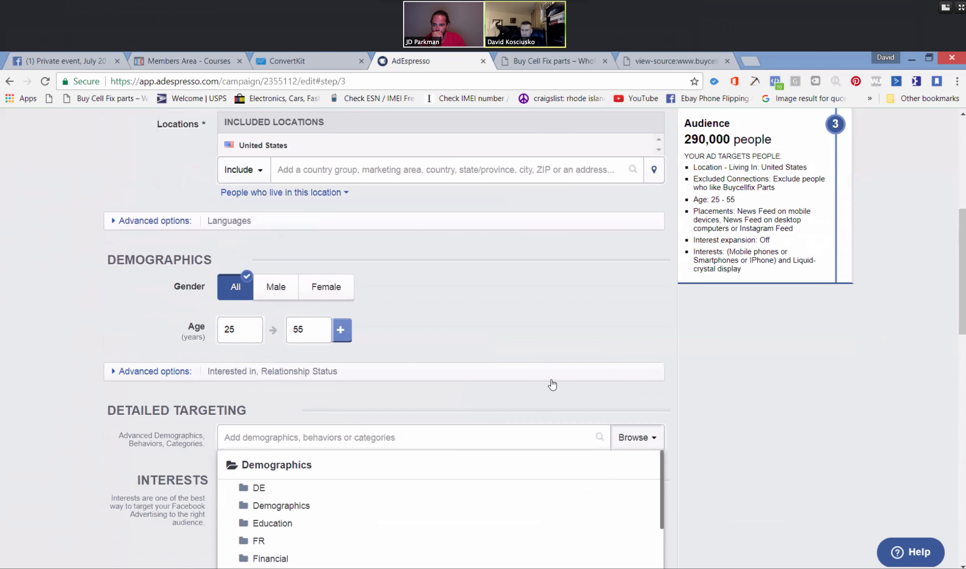
scroll(330, 470, "down", 3)
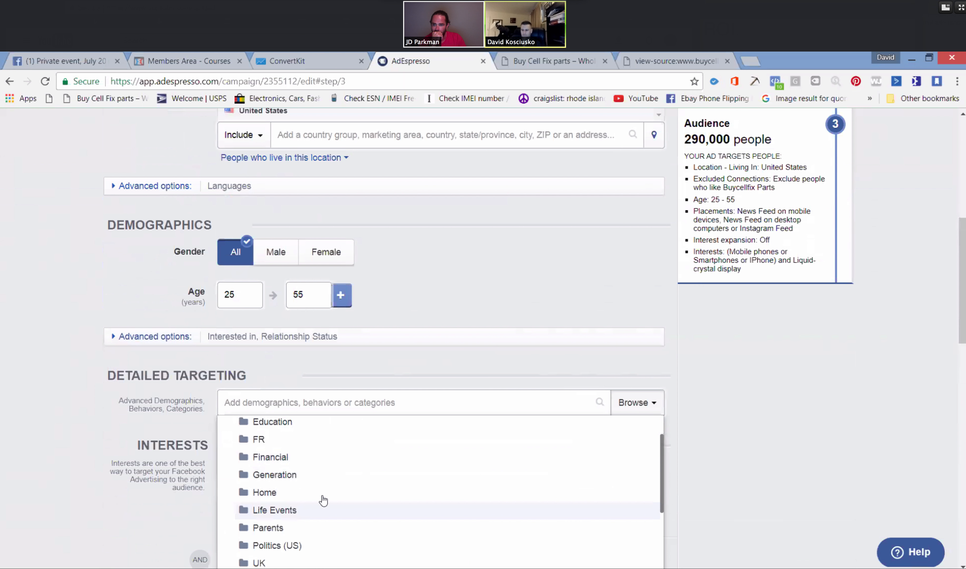
scroll(764, 470, "down", 4)
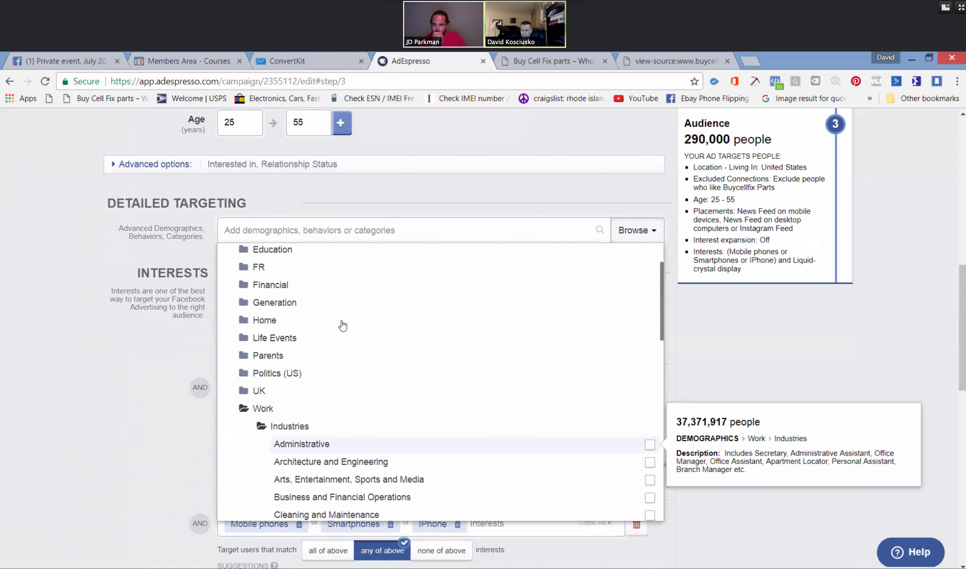
left_click(244, 410)
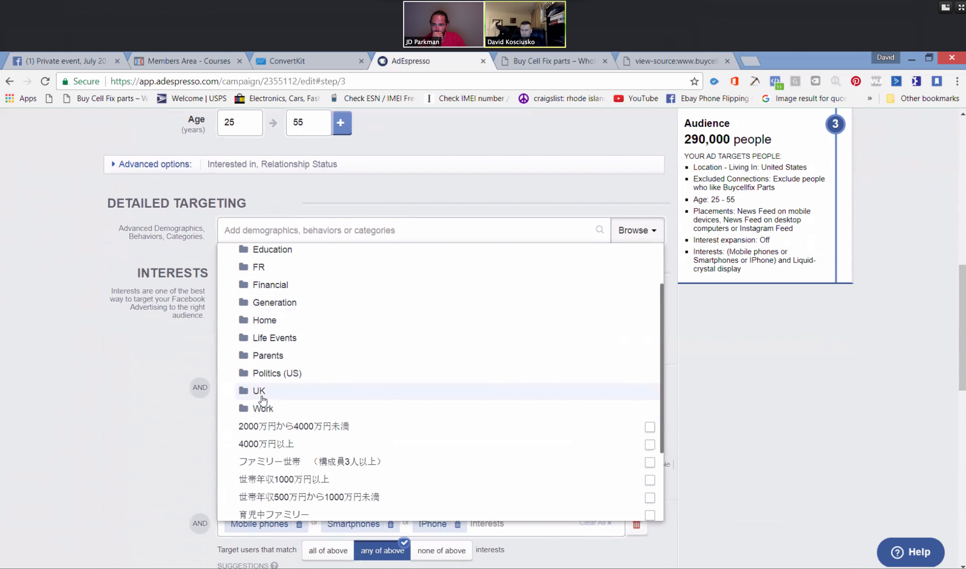
scroll(261, 397, "up", 2)
left_click(235, 257)
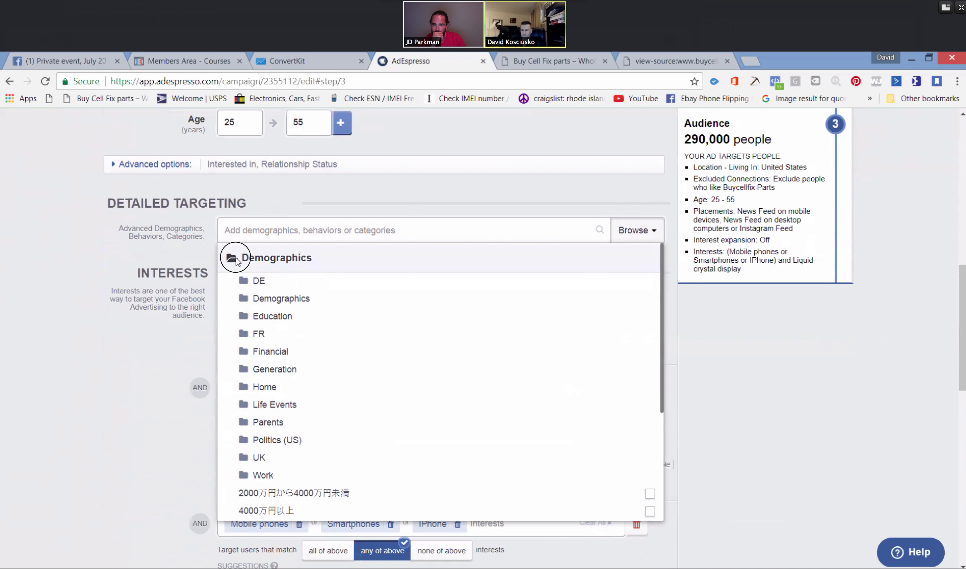
Add Consumer Services from the B2B industries under Behaviors to the detailed targeting.
left_click(234, 286)
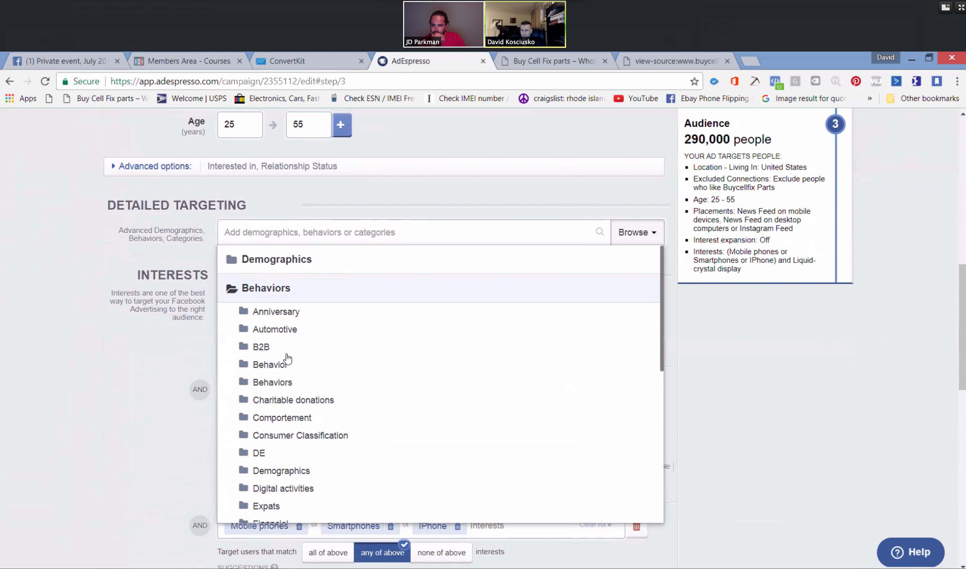
left_click(243, 348)
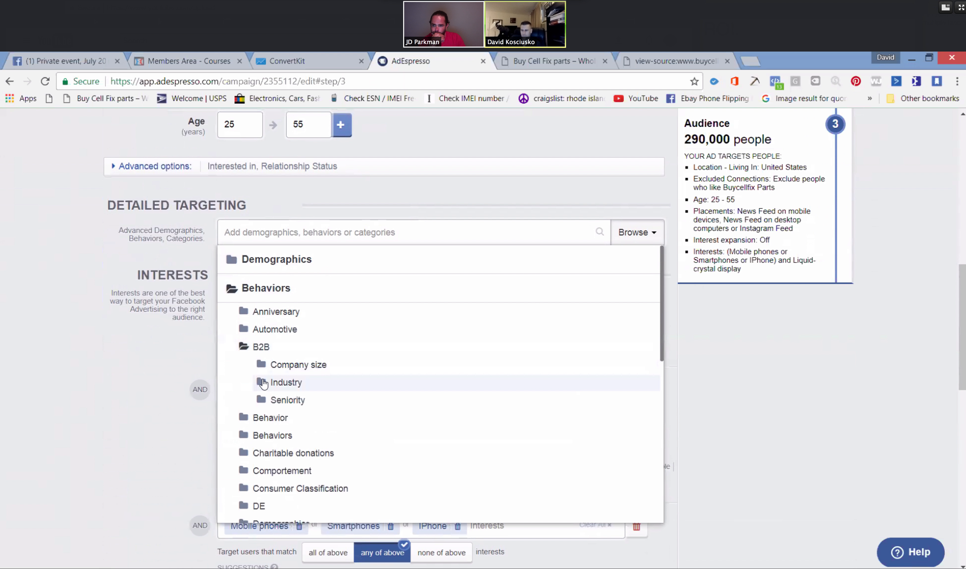
left_click(263, 383)
scroll(254, 379, "down", 2)
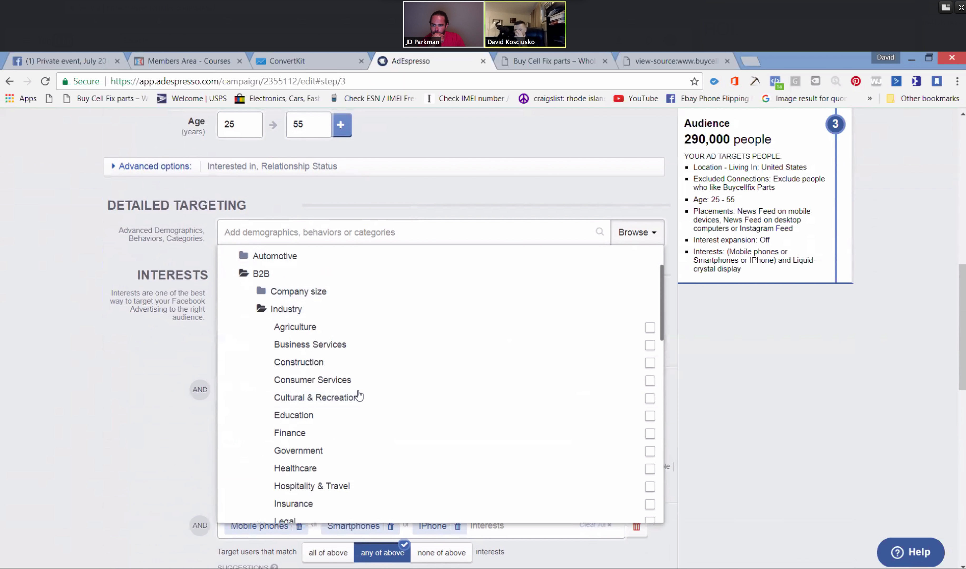
mouse_move(354, 391)
scroll(354, 395, "down", 2)
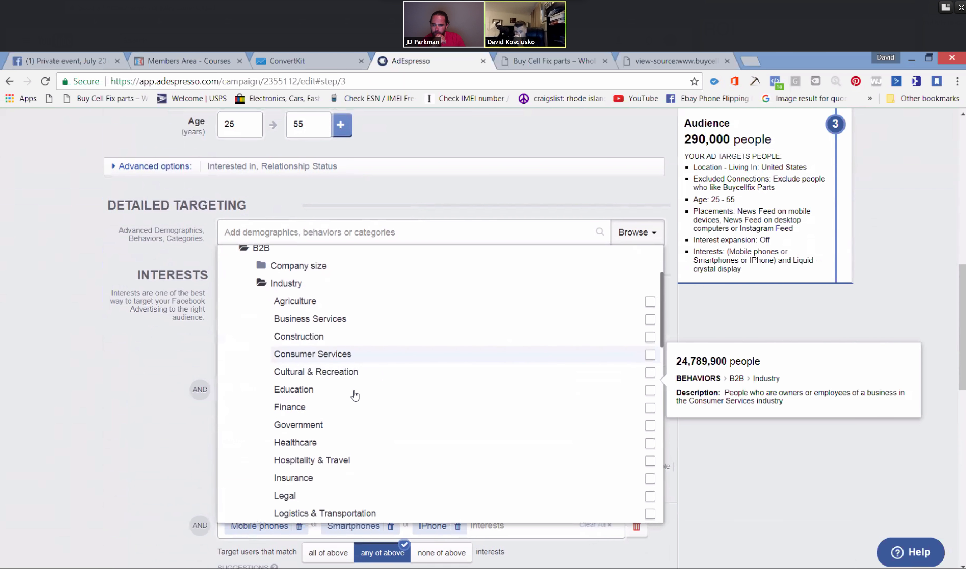
scroll(355, 394, "down", 1)
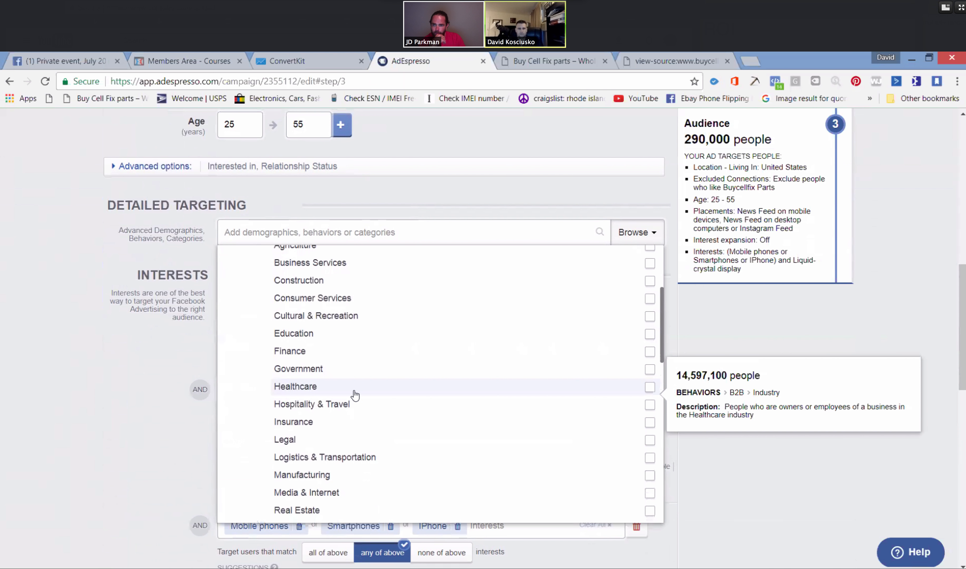
scroll(354, 395, "up", 2)
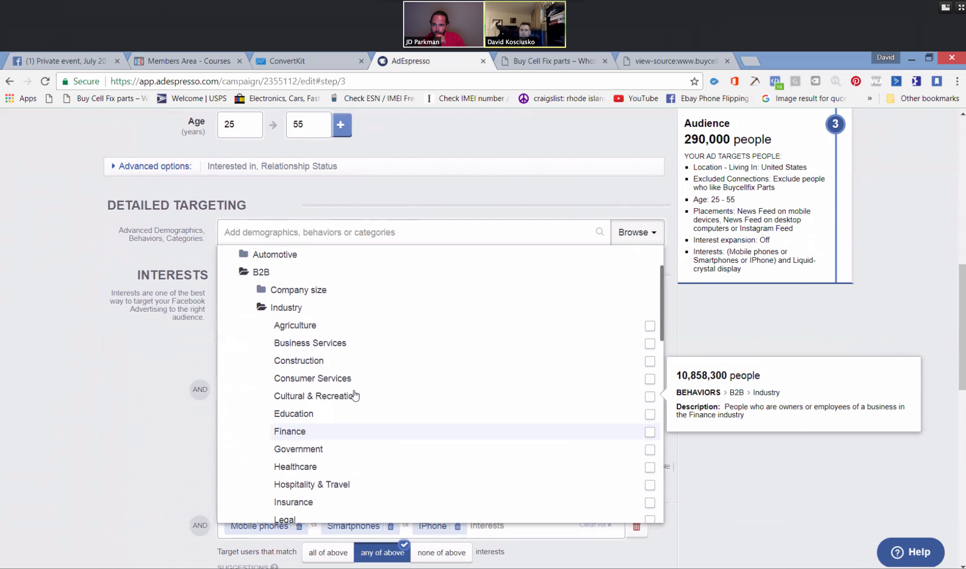
left_click(652, 382)
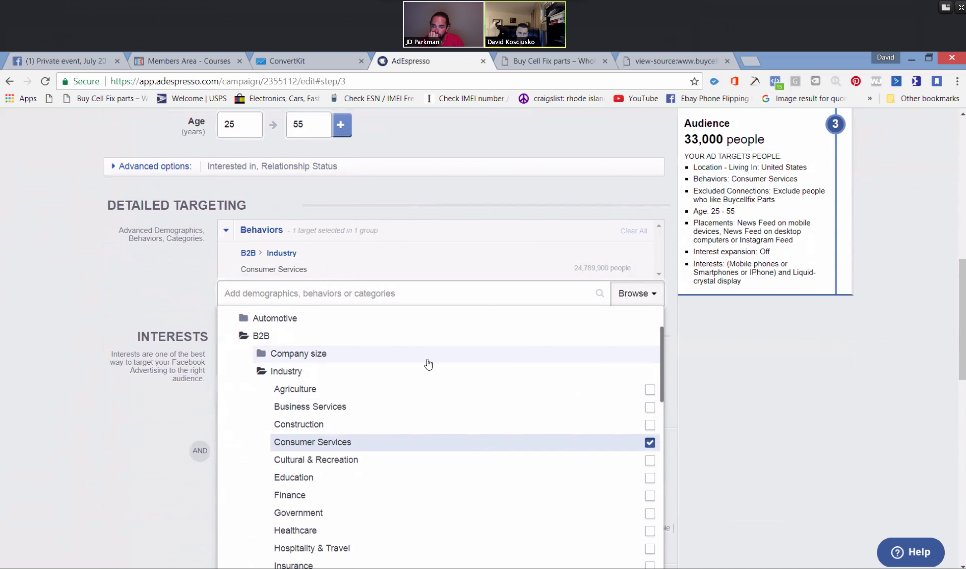
Examine the remaining B2B industries and the retail shopper types under Purchase Behaviour (AU) for relevant targets.
scroll(447, 428, "down", 4)
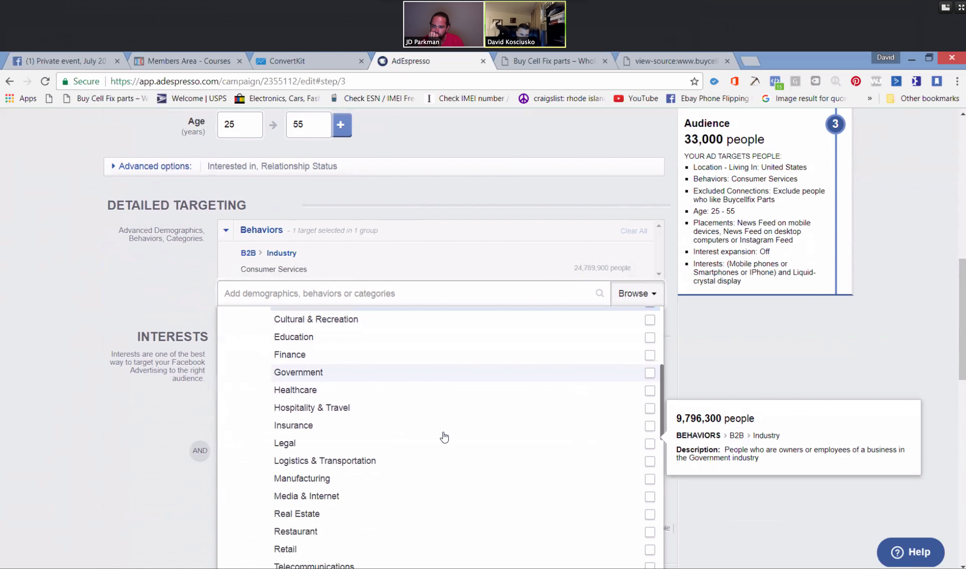
scroll(444, 437, "down", 2)
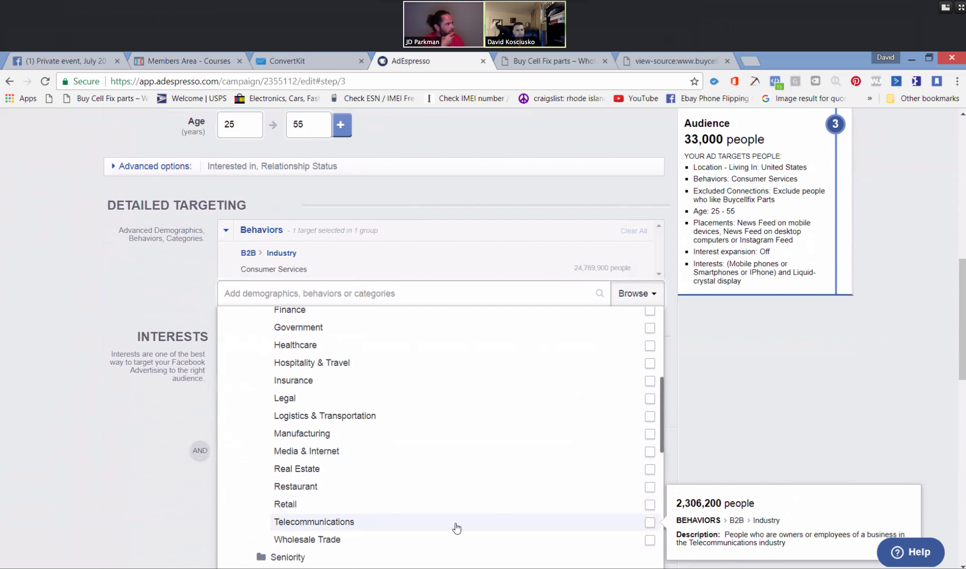
scroll(458, 528, "down", 2)
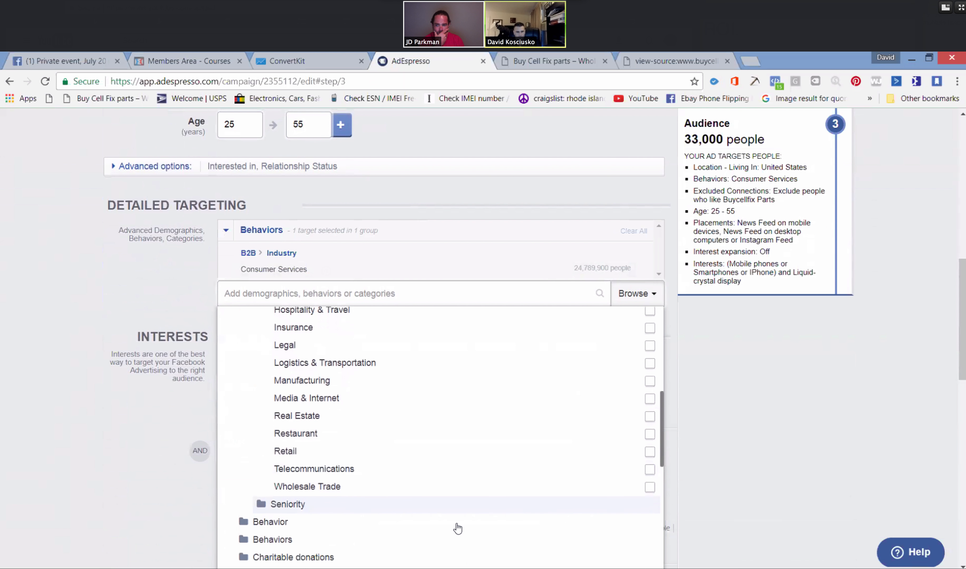
scroll(458, 526, "down", 1)
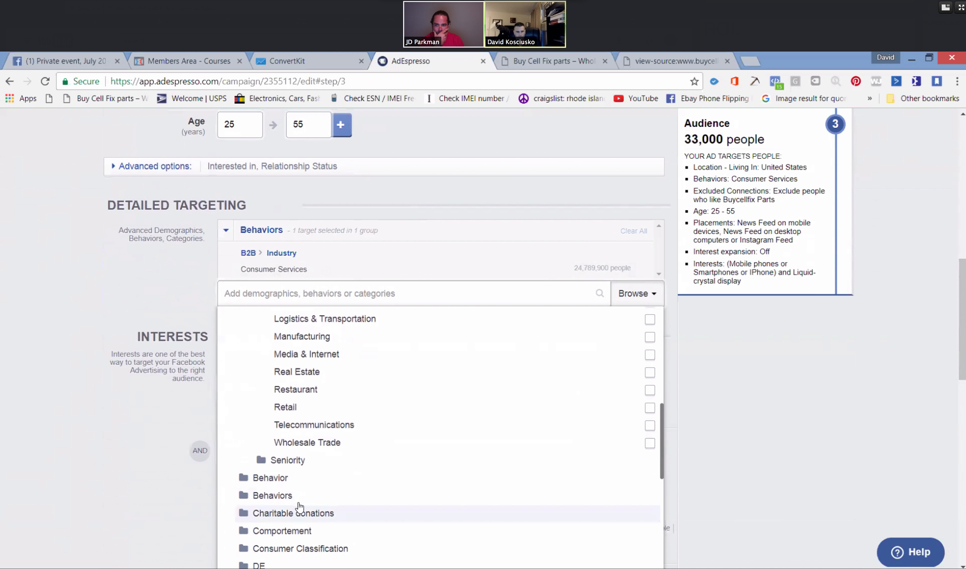
left_click(244, 497)
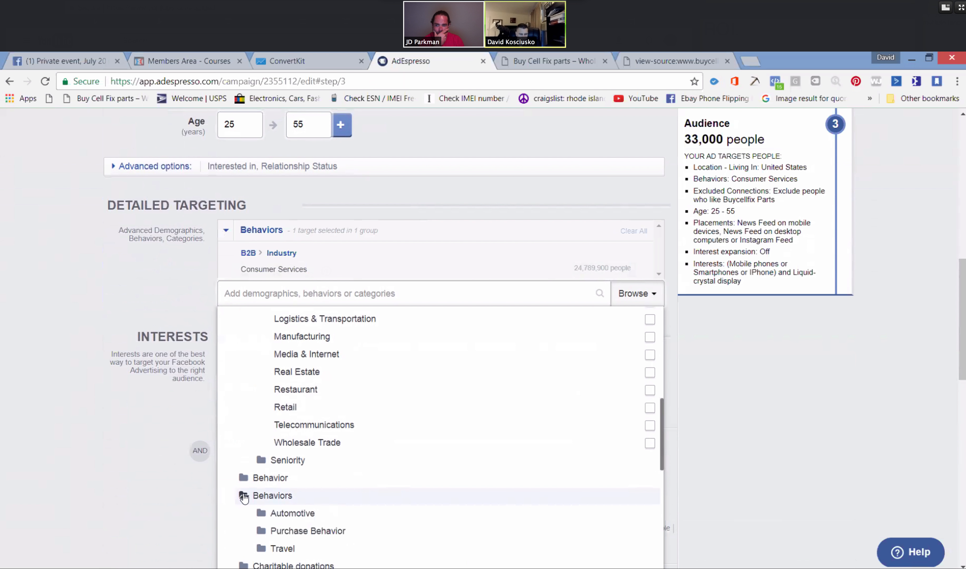
scroll(249, 497, "down", 1)
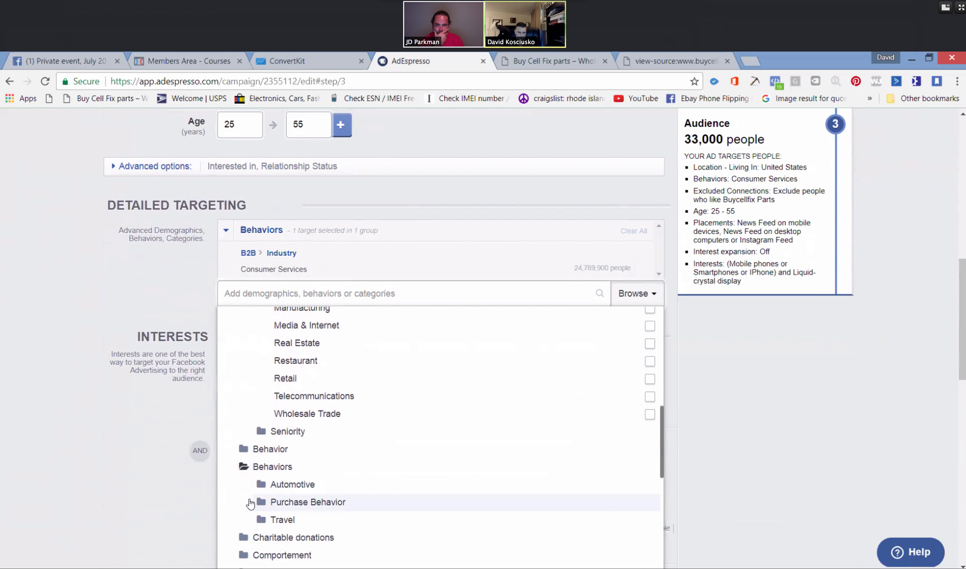
left_click(247, 501)
scroll(245, 496, "down", 2)
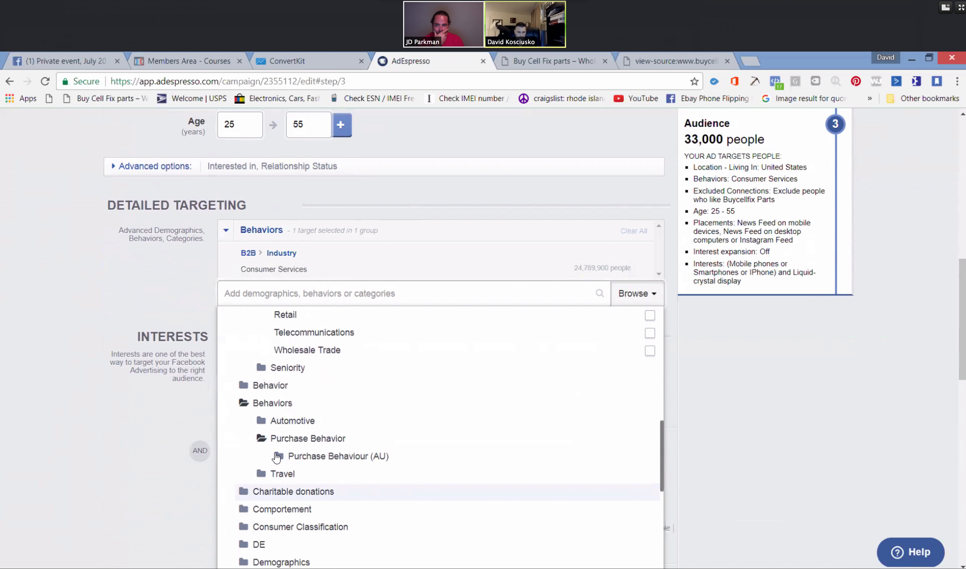
left_click(277, 458)
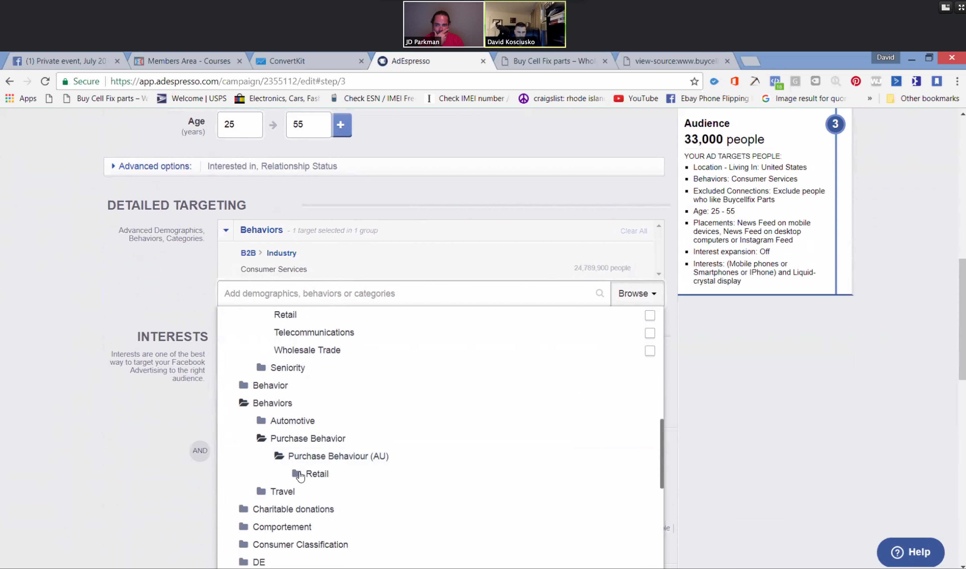
left_click(299, 475)
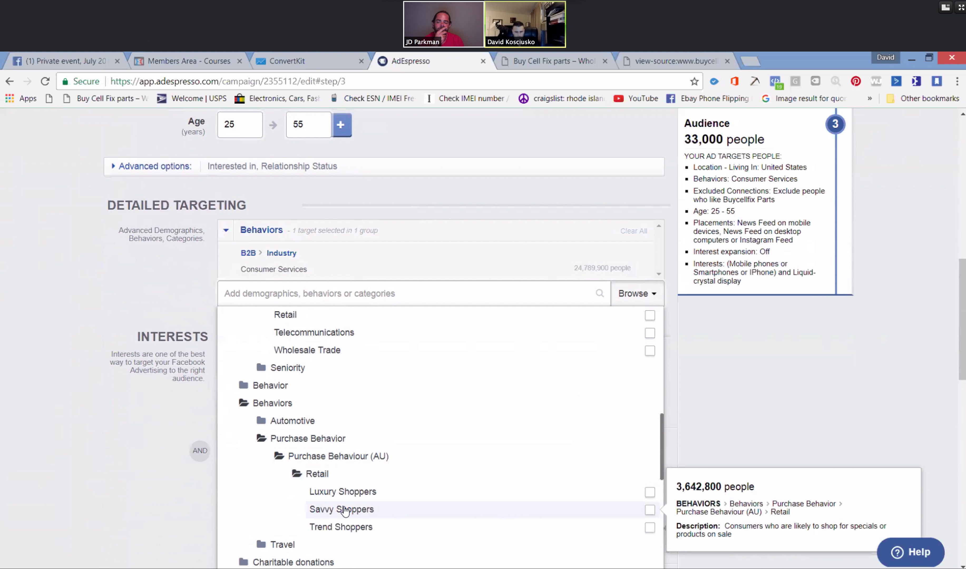
Look through the remaining behavior categories and check the roles offered under Job role.
scroll(345, 511, "down", 3)
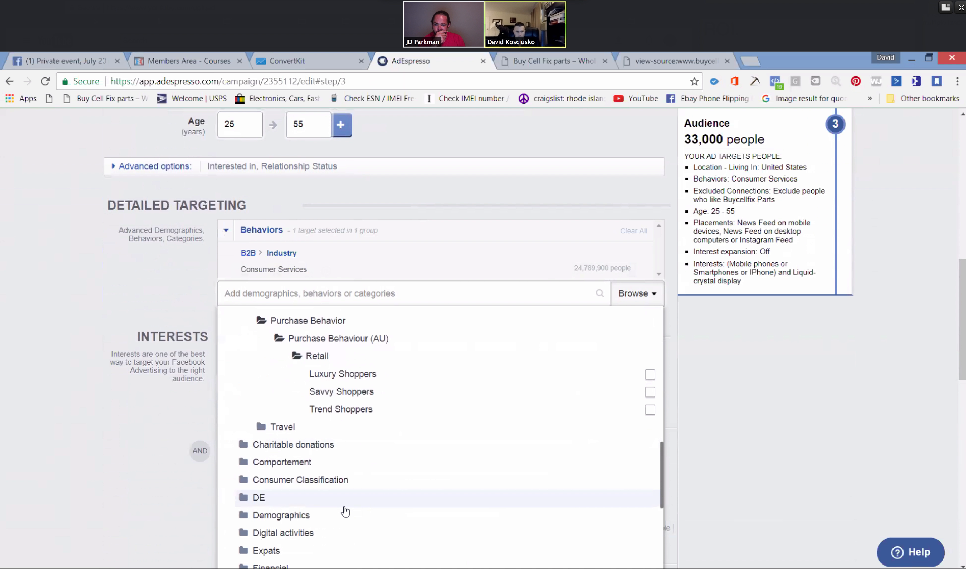
scroll(345, 511, "down", 1)
scroll(345, 511, "down", 1)
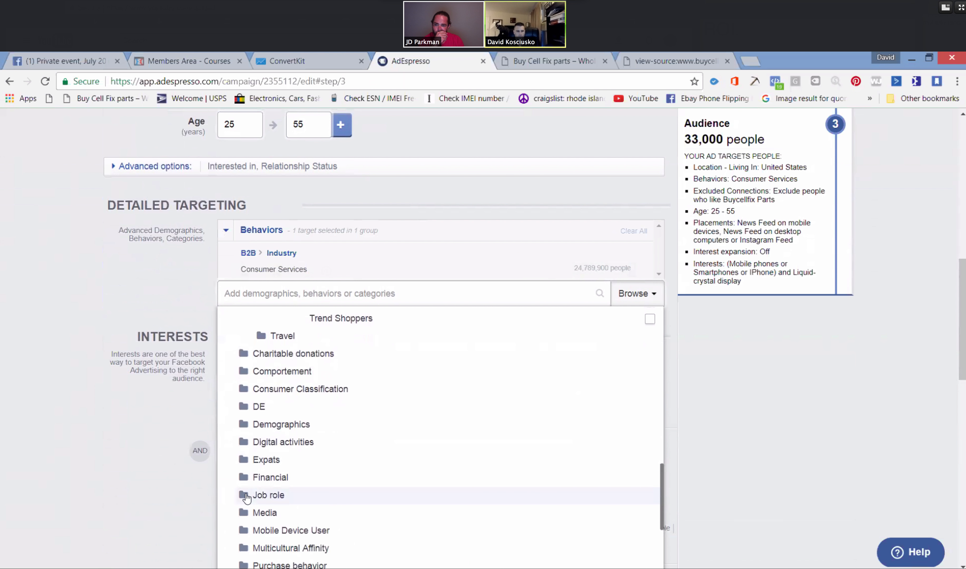
left_click(247, 498)
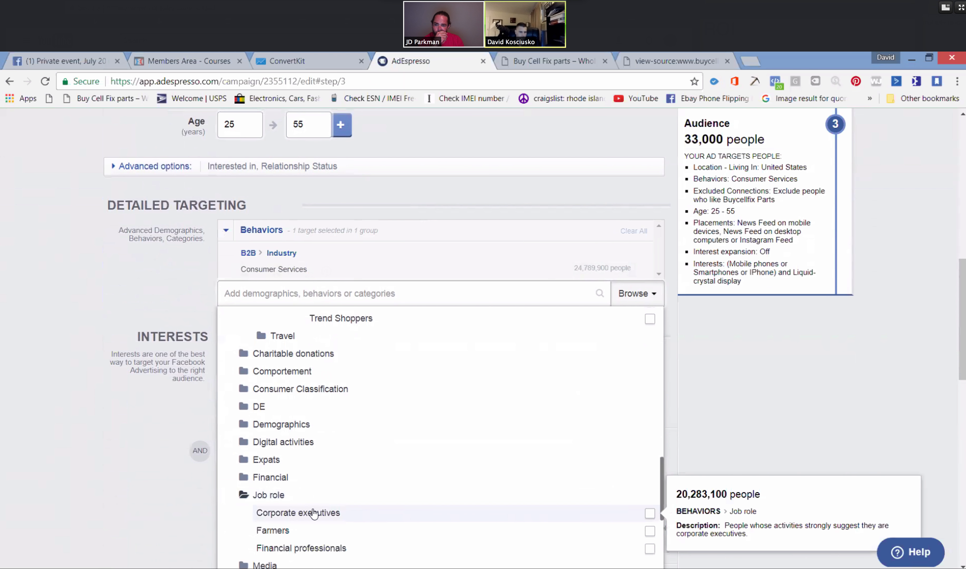
scroll(314, 508, "down", 1)
left_click(245, 458)
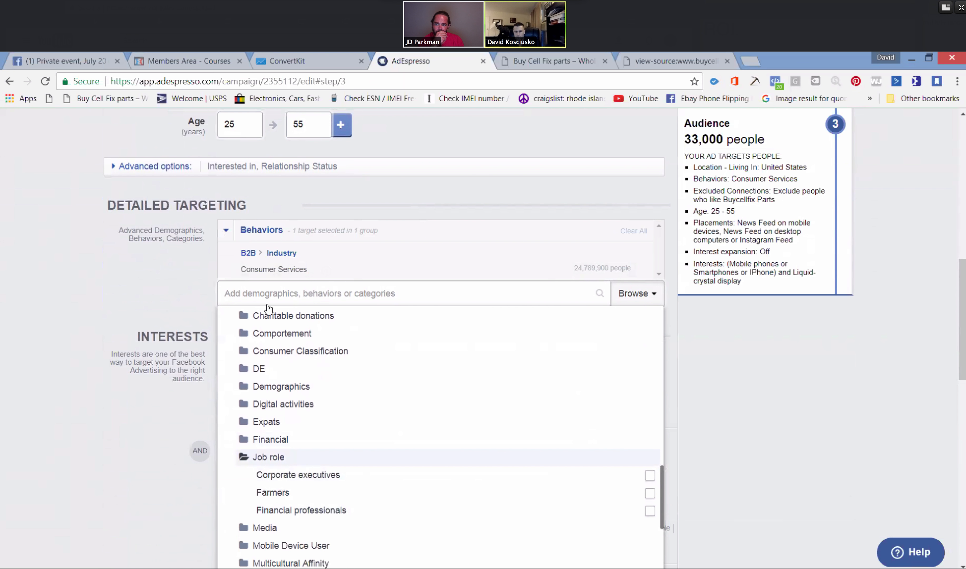
Search detailed targeting for "owners", add the Small business owners behavior, and dismiss the suggestions.
left_click(279, 295)
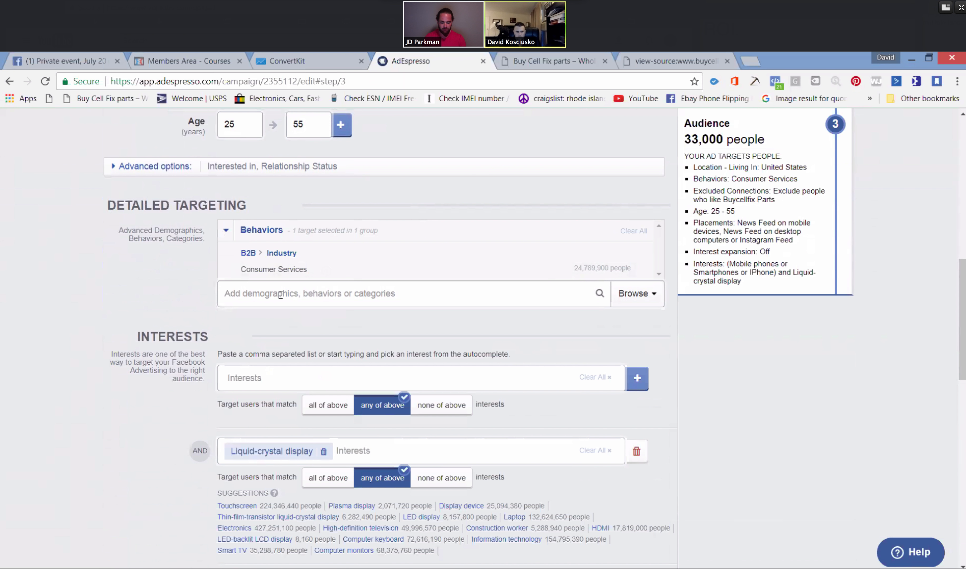
type("owners")
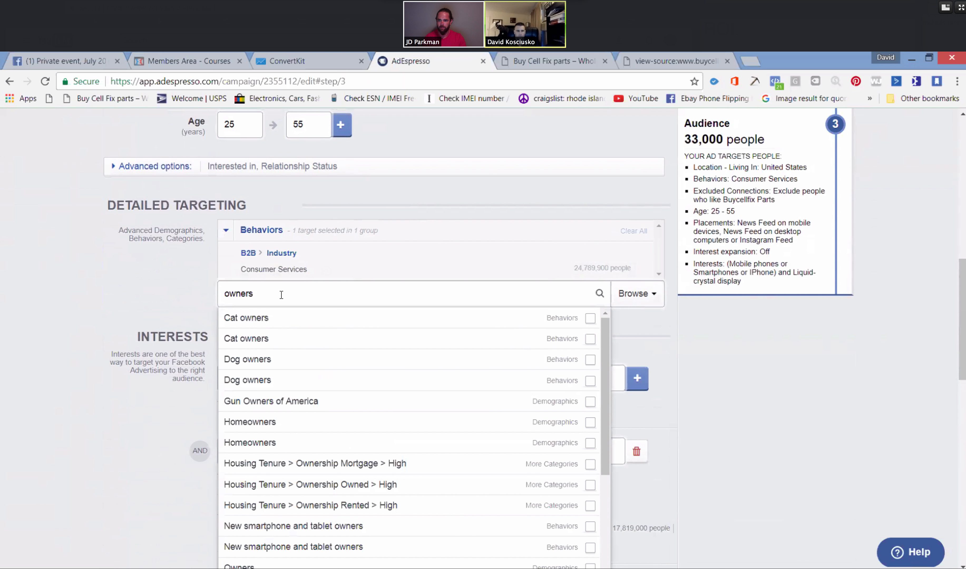
mouse_move(316, 407)
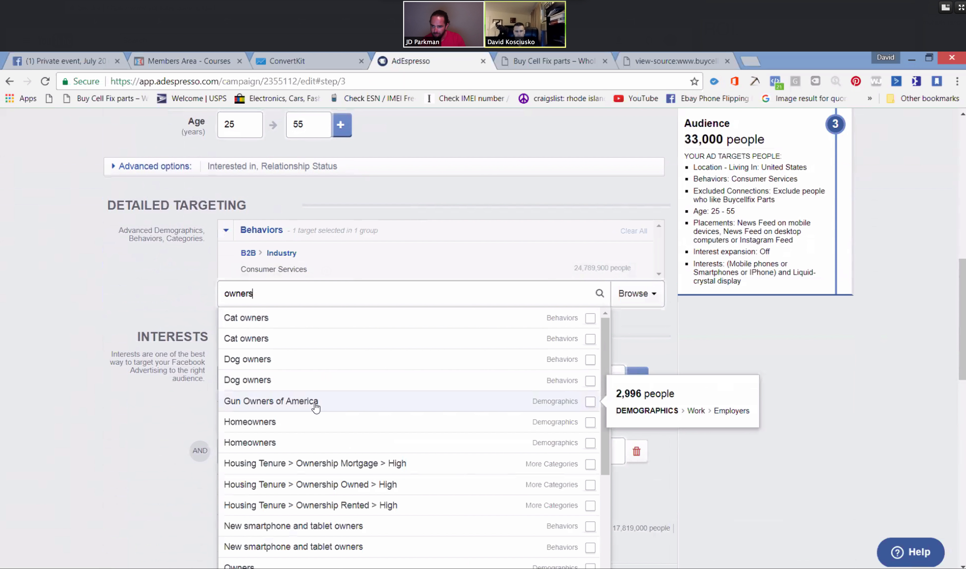
scroll(315, 406, "down", 2)
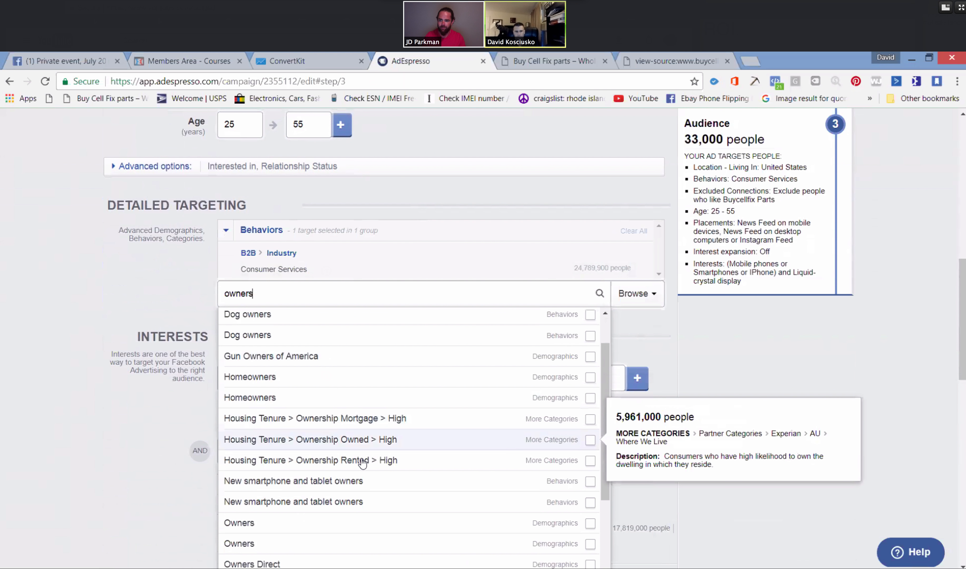
scroll(363, 464, "down", 3)
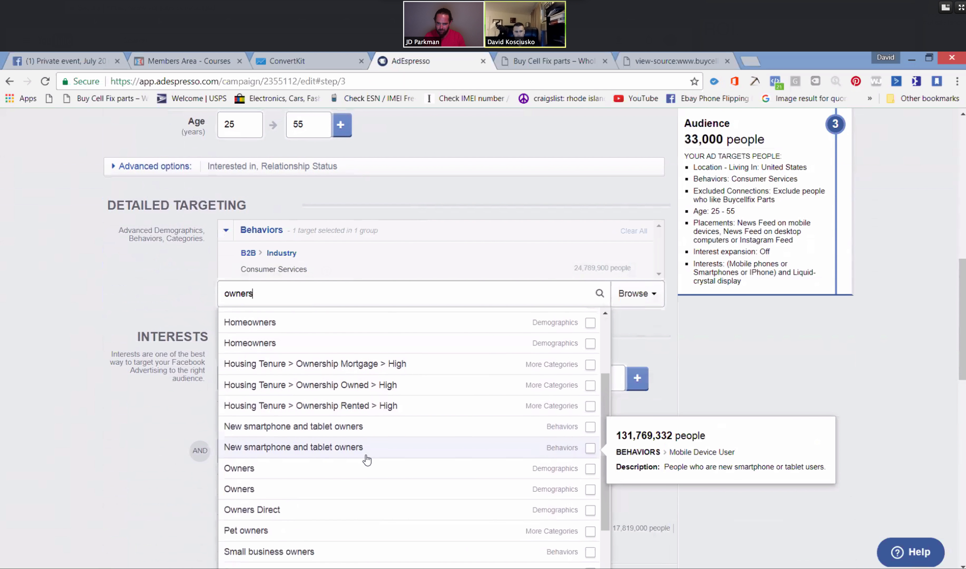
scroll(366, 461, "down", 3)
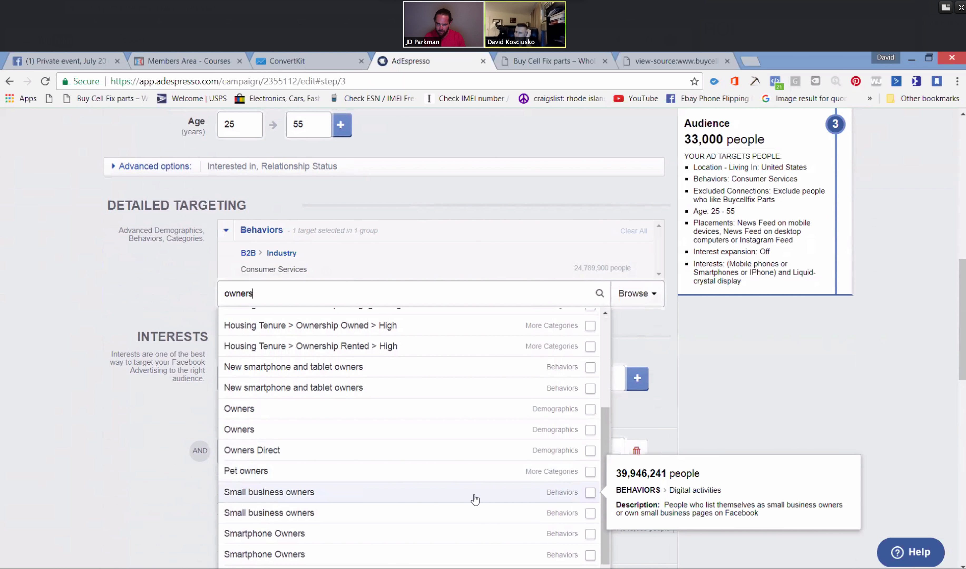
left_click(445, 502)
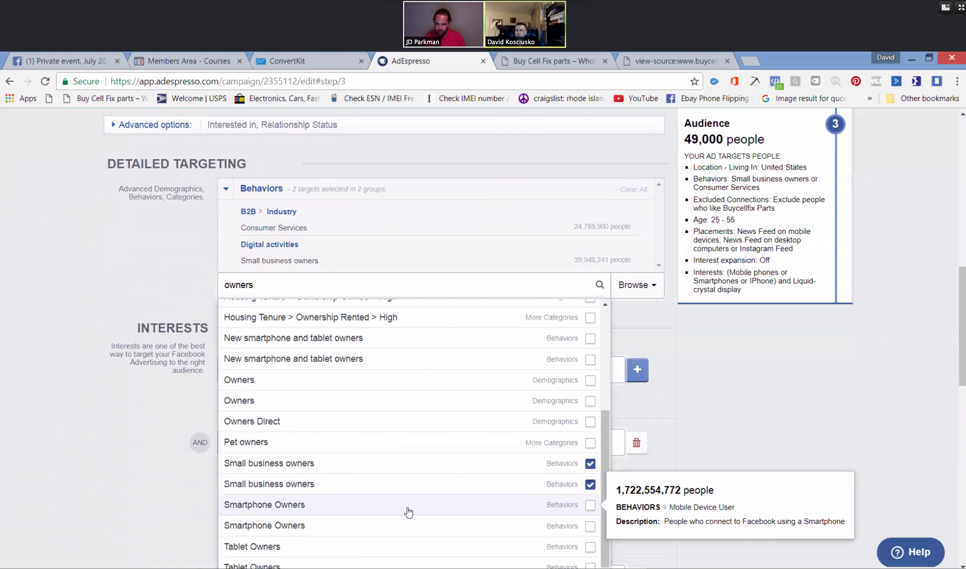
scroll(408, 509, "down", 2)
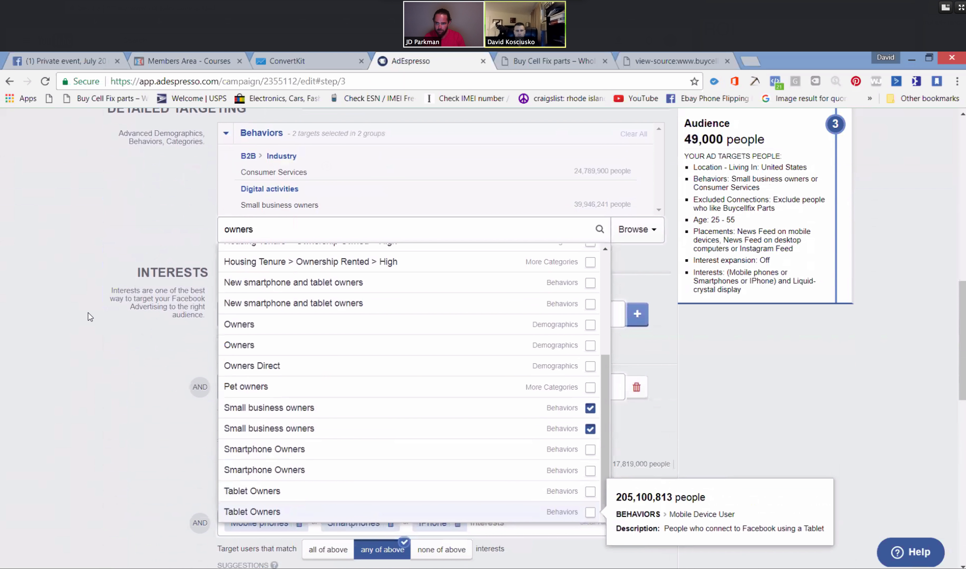
left_click(92, 317)
Delete the Liquid-crystal display interest group so only the mobile phones, smartphones and iPhone group remains.
left_click(265, 316)
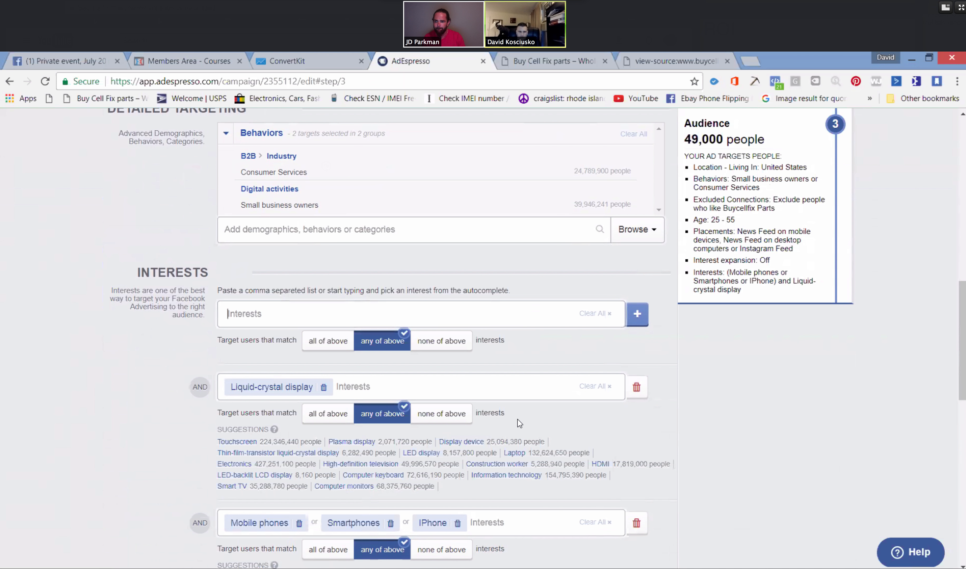
scroll(517, 419, "down", 3)
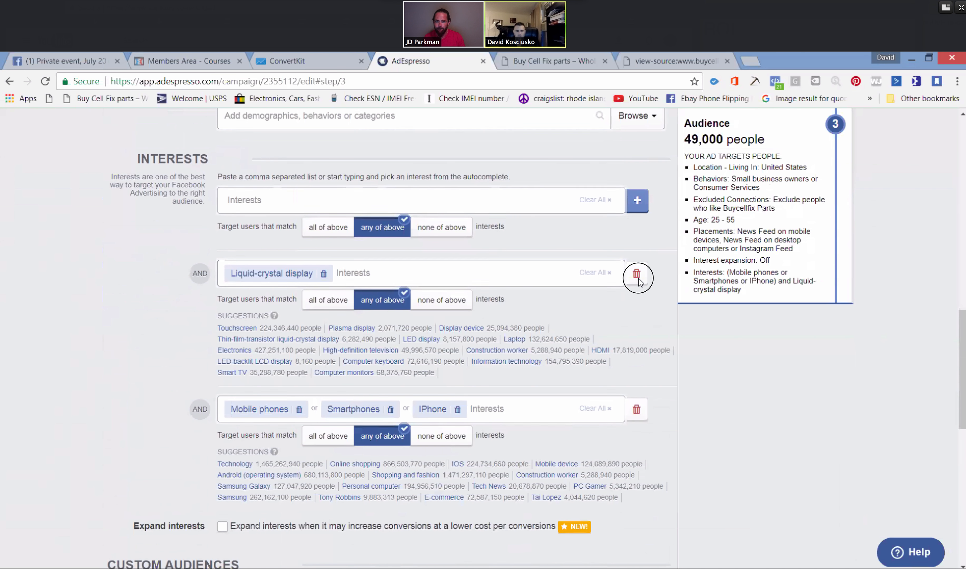
left_click(636, 274)
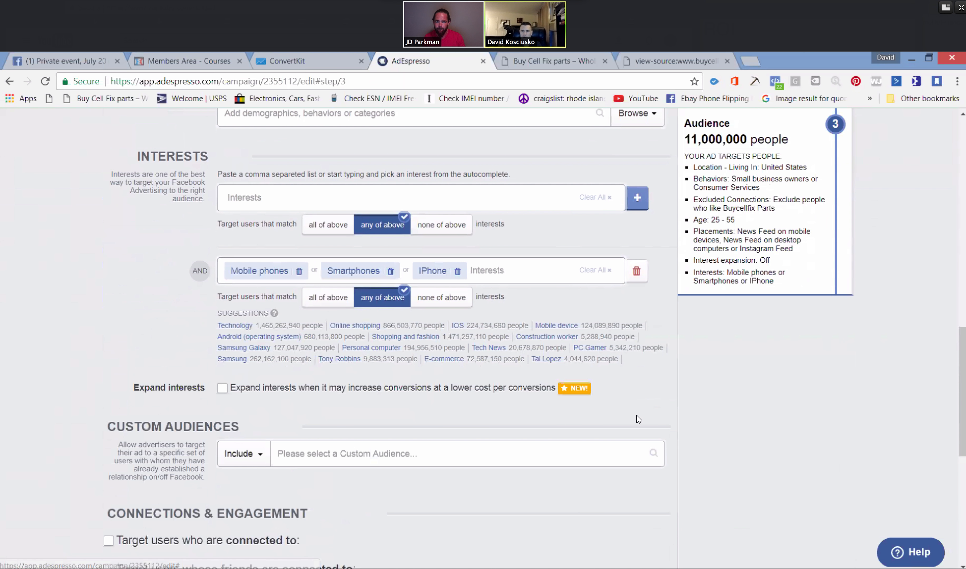
scroll(329, 392, "up", 5)
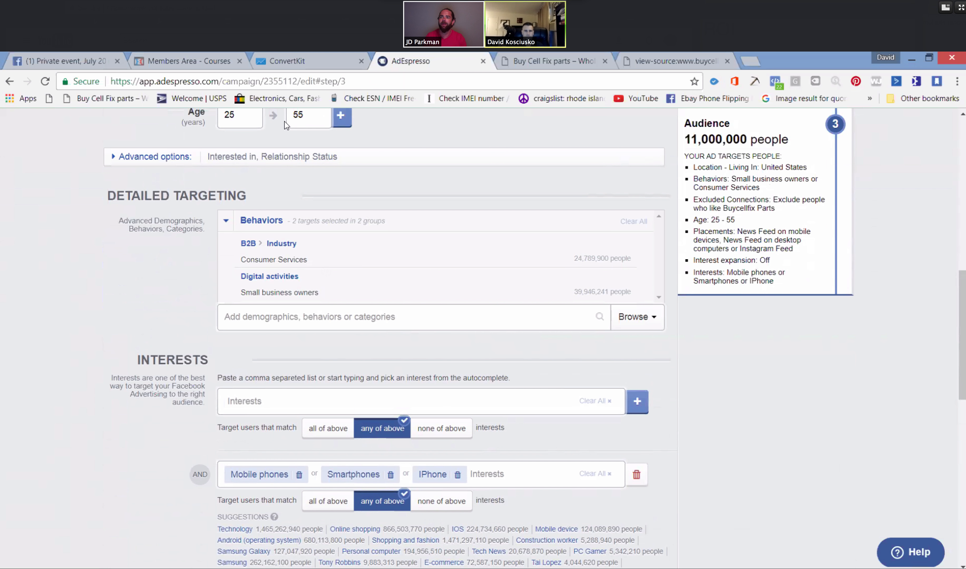
Switch to Facebook, search for "cell phone repair", and show the matching groups.
left_click(43, 62)
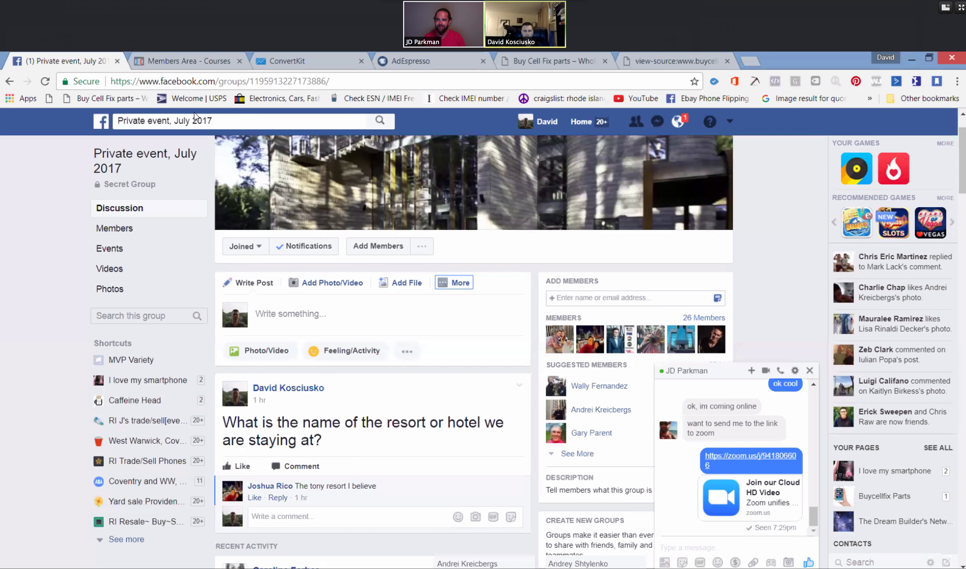
left_click(197, 122)
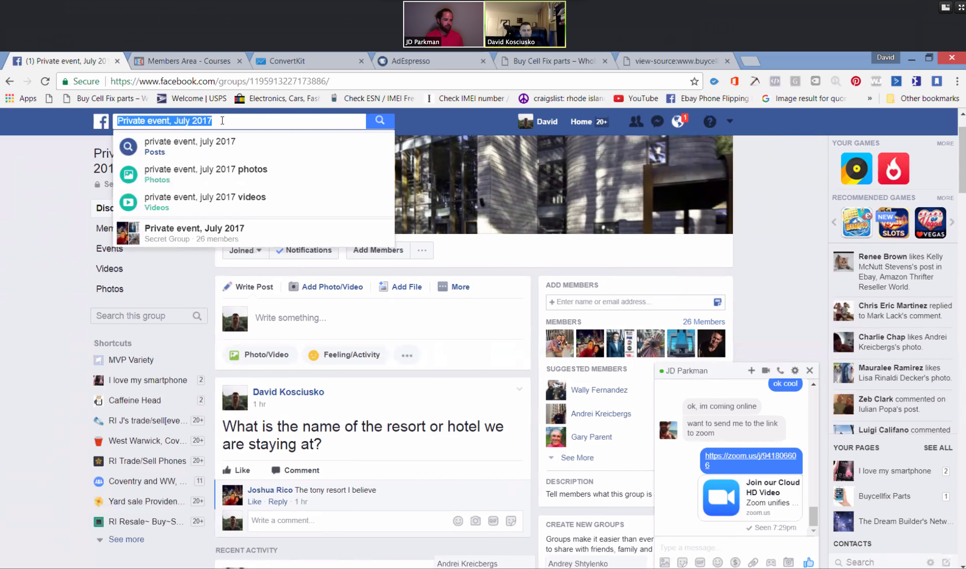
type("cecell phone re")
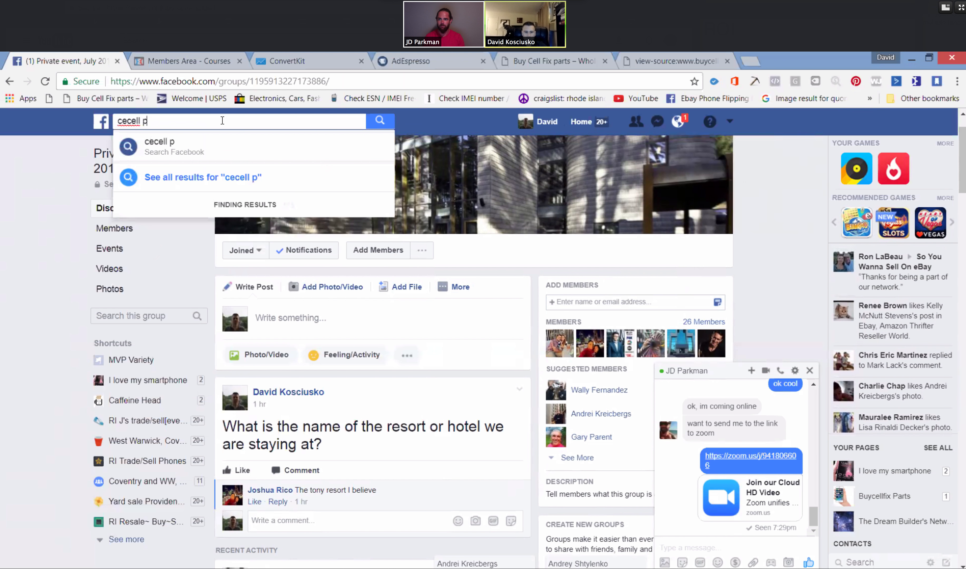
key("BackSpace")
key("BackSpace")
key("BackSpace")
key("BackSpace")
key("BackSpace")
key("BackSpace")
key("BackSpace")
key("BackSpace")
key("BackSpace")
key("BackSpace")
key("BackSpace")
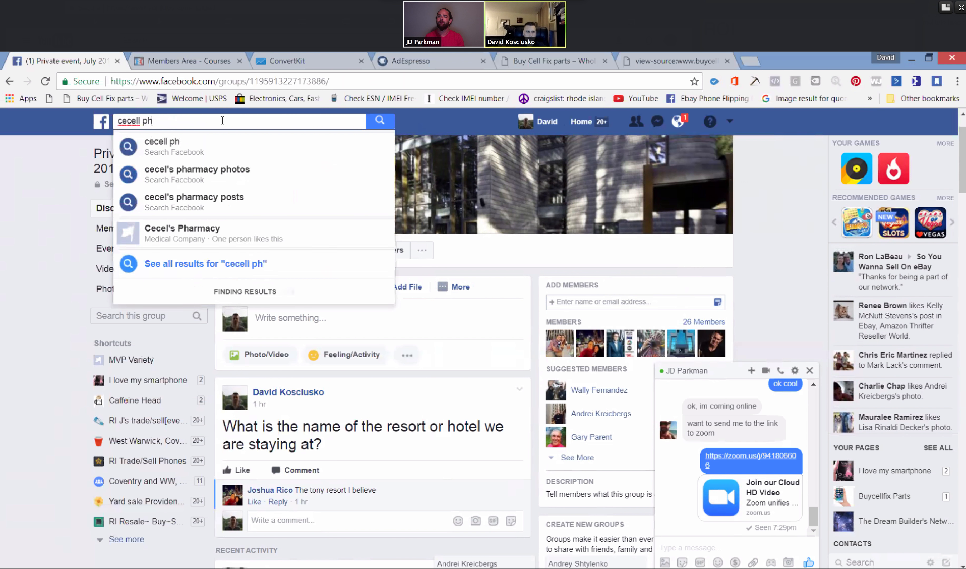
key("BackSpace")
key("BackSpace")
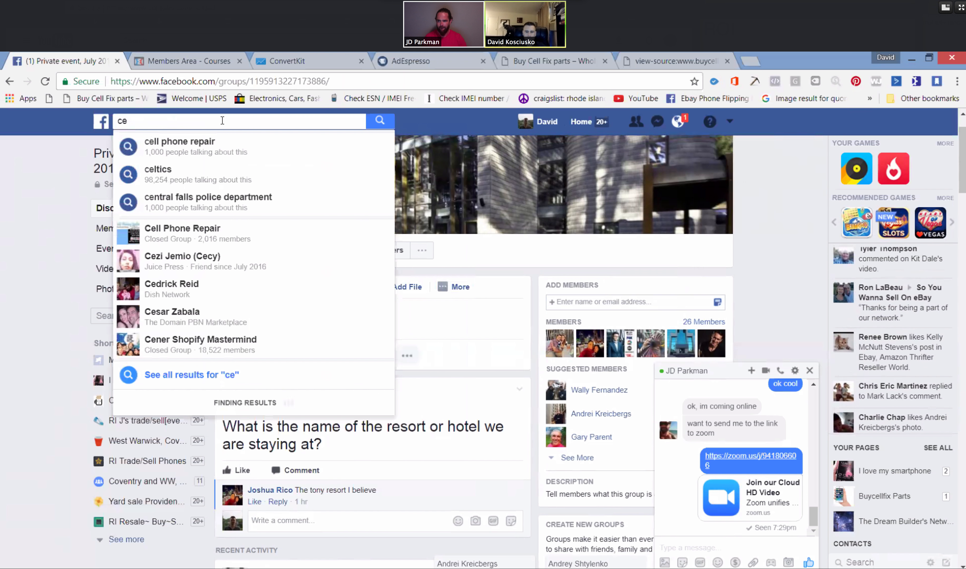
type("ll phone repair")
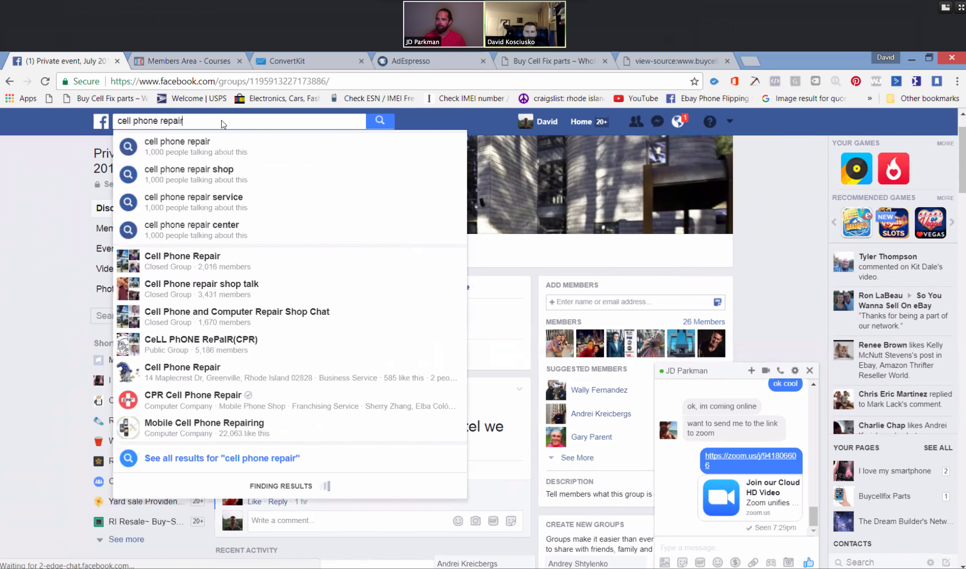
key("Return")
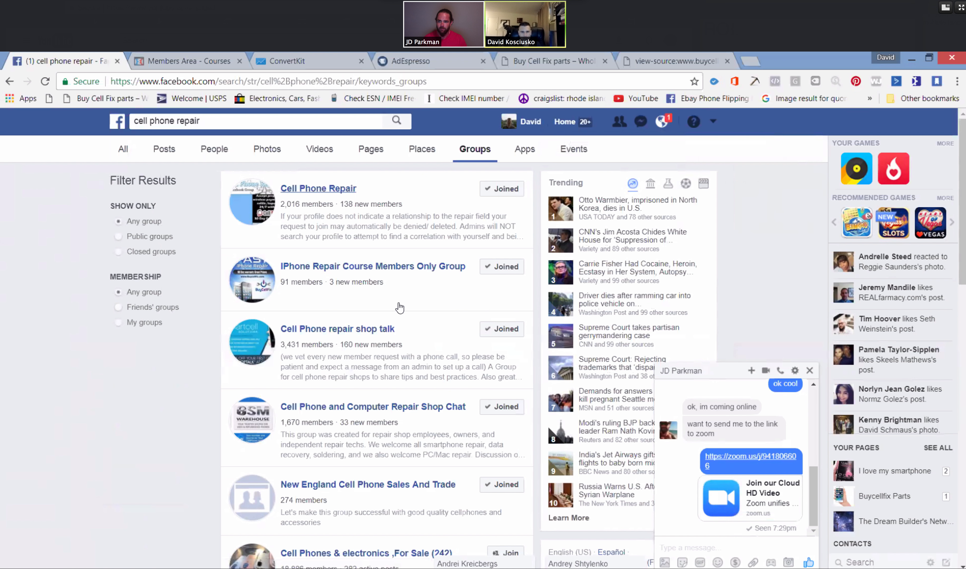
Look through the cell phone repair groups for names usable as targeting interests.
scroll(385, 198, "down", 5)
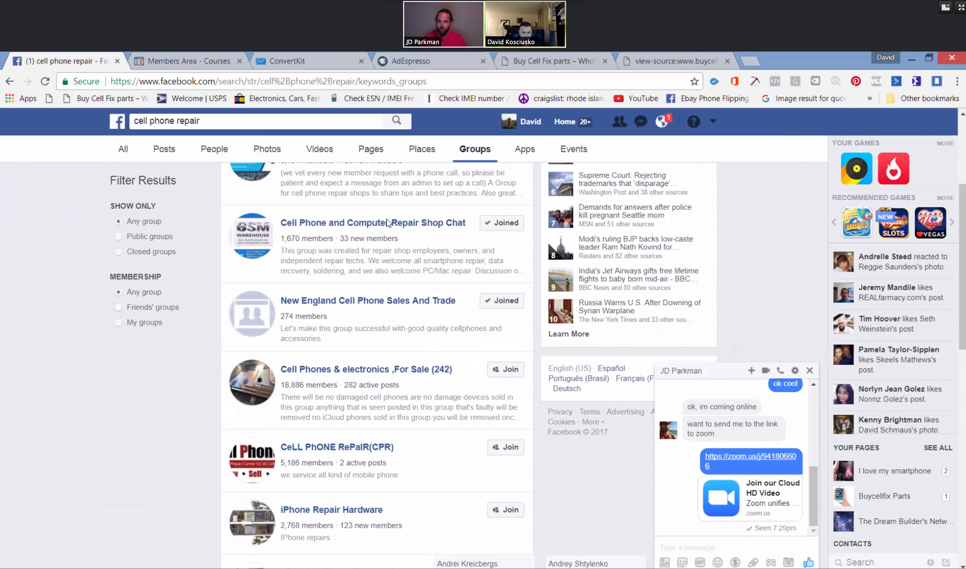
scroll(384, 198, "down", 7)
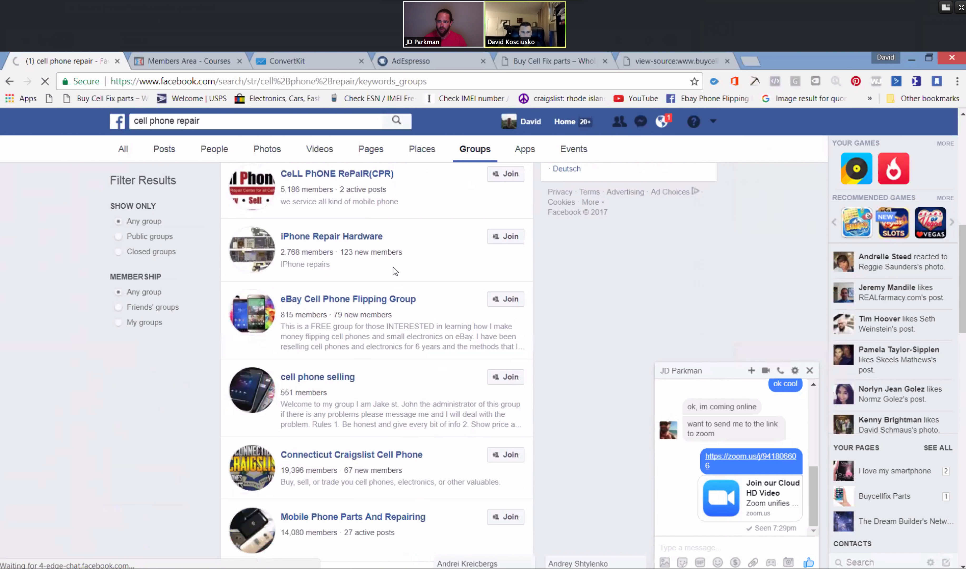
scroll(395, 271, "down", 1)
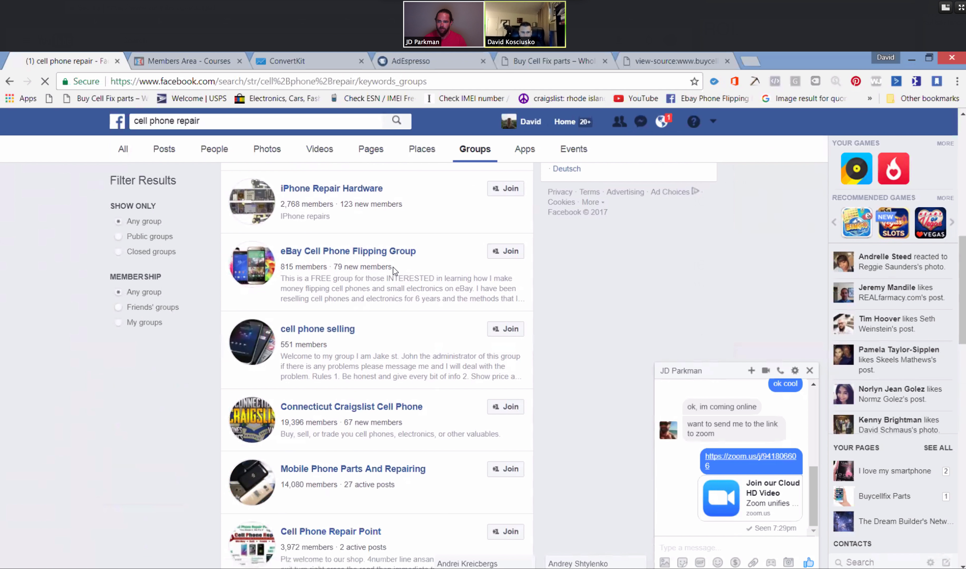
scroll(394, 267, "up", 8)
scroll(437, 369, "up", 1)
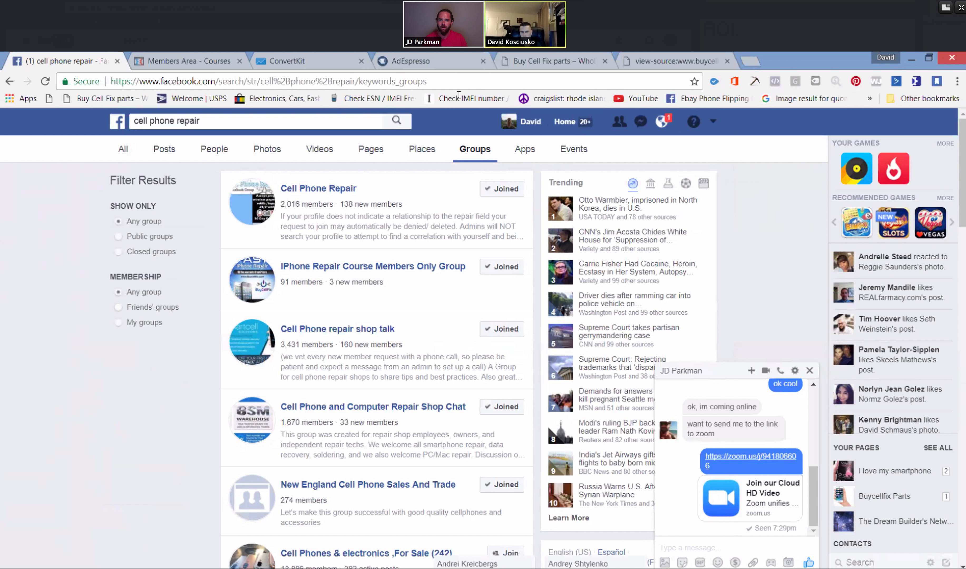
Return to AdEspresso, try "cell phone repair" and "cellphonerepair" as a new interest, and clear the entry.
left_click(435, 60)
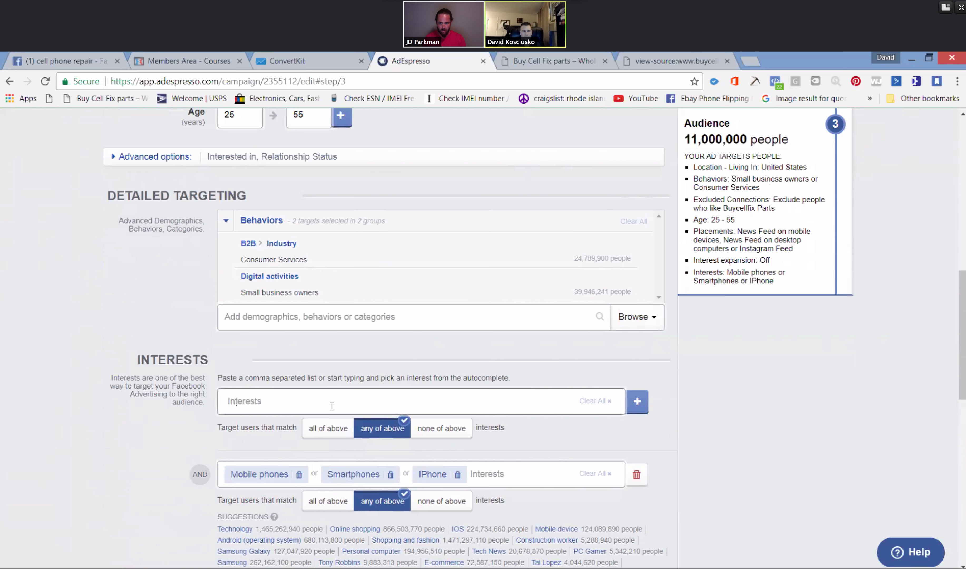
type("repair")
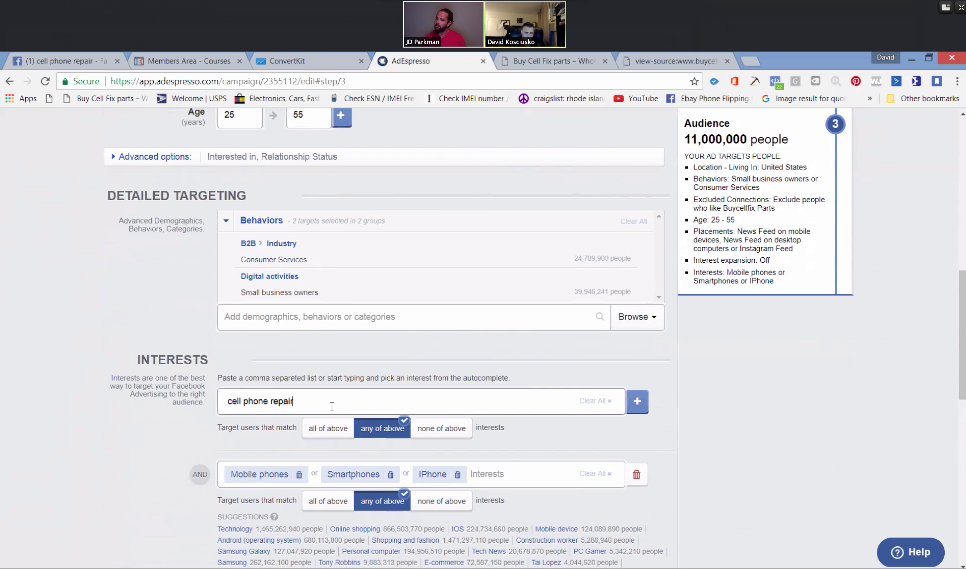
left_click(270, 406)
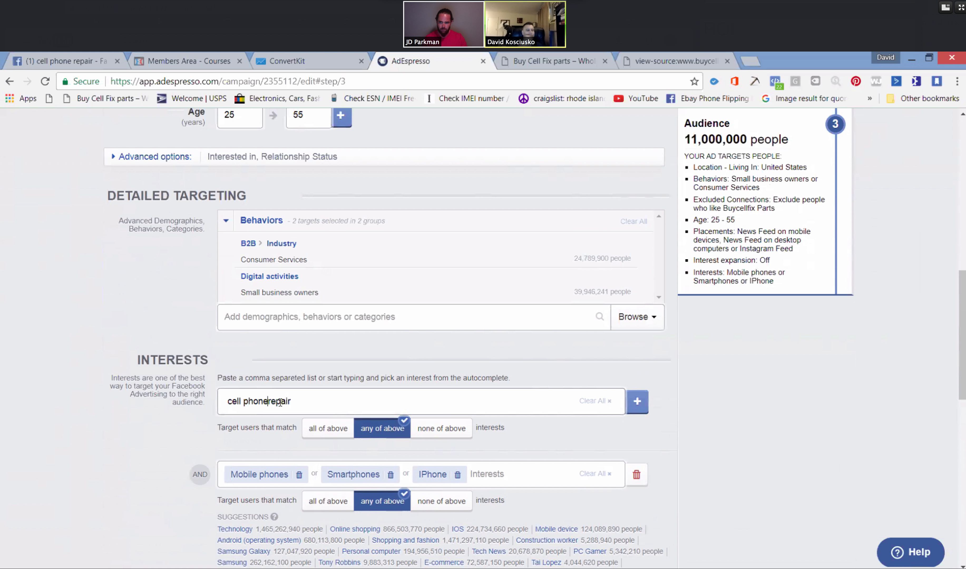
left_click(244, 400)
key("BackSpace")
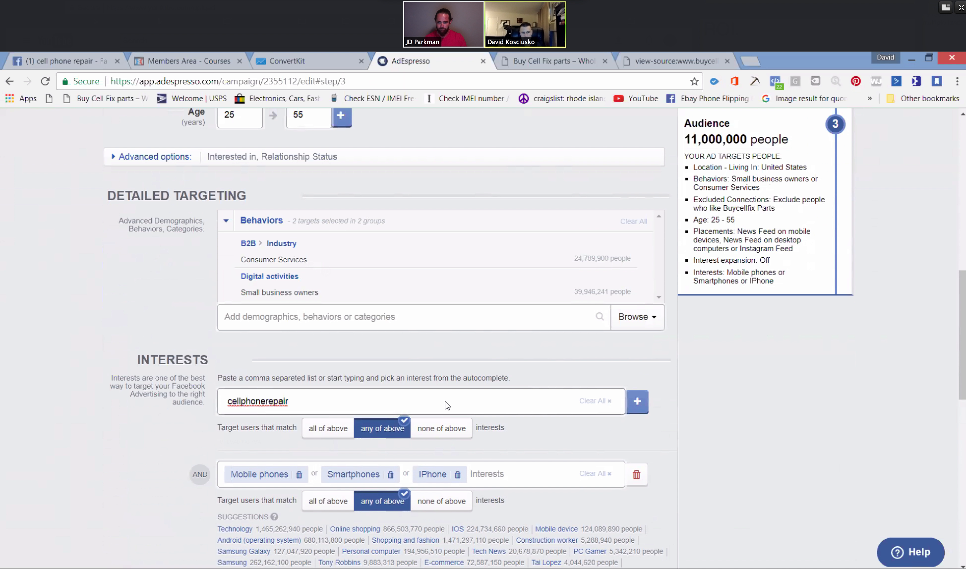
double_click(290, 400)
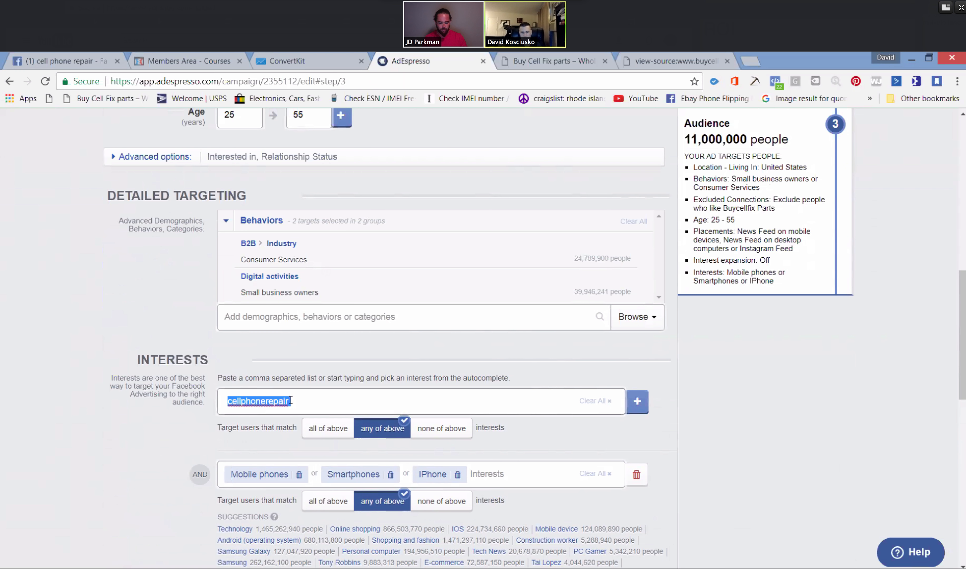
key("BackSpace")
Back in the Facebook group results, open Cell Phones & electronics ,For Sale (242) and CeLL PhONE RePaIR(CPR) in separate new tabs.
left_click(551, 65)
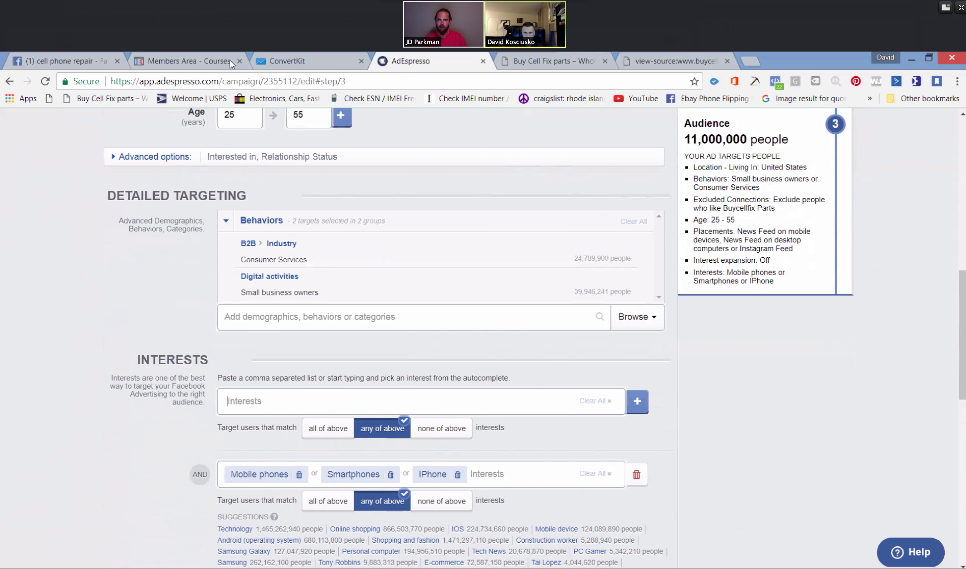
left_click(55, 62)
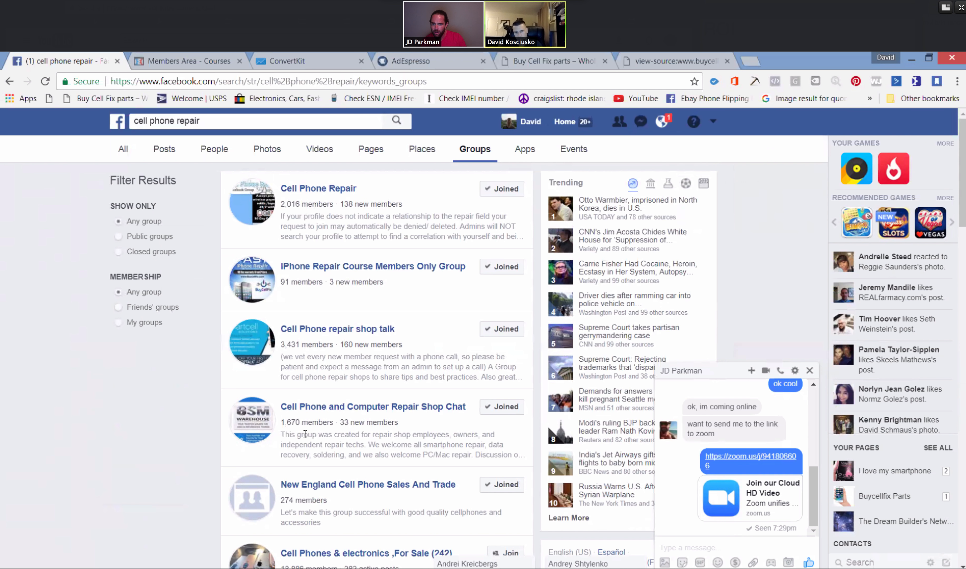
scroll(330, 448, "down", 3)
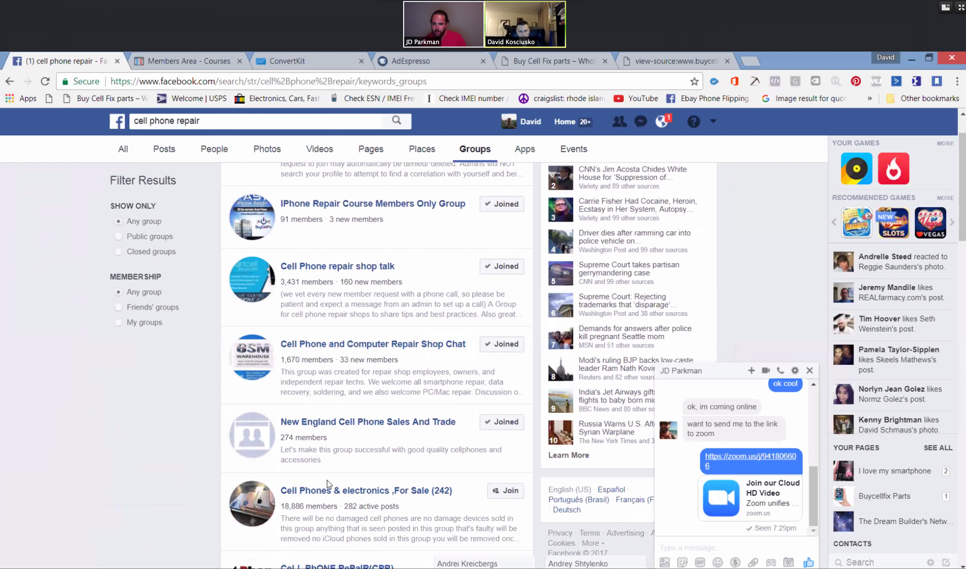
right_click(385, 431)
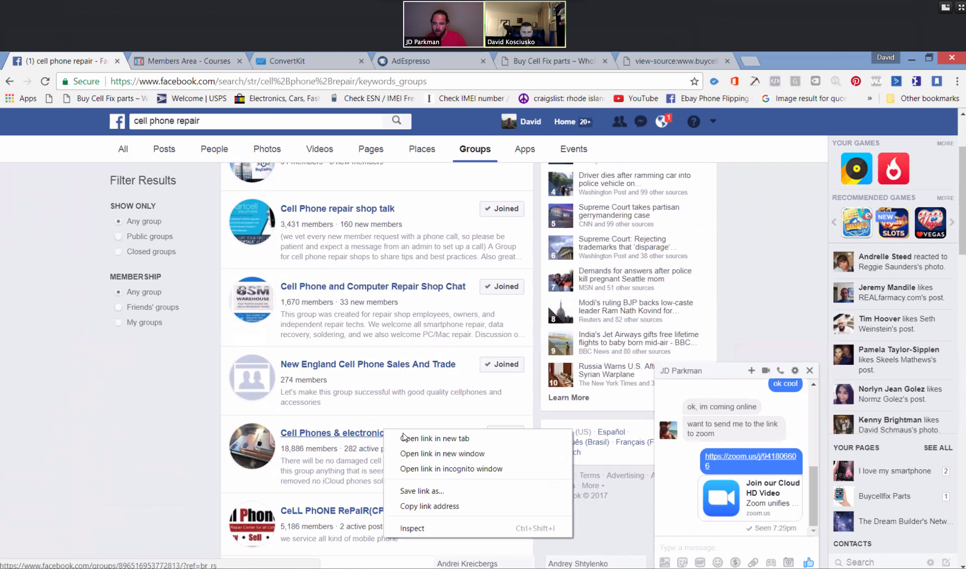
left_click(406, 439)
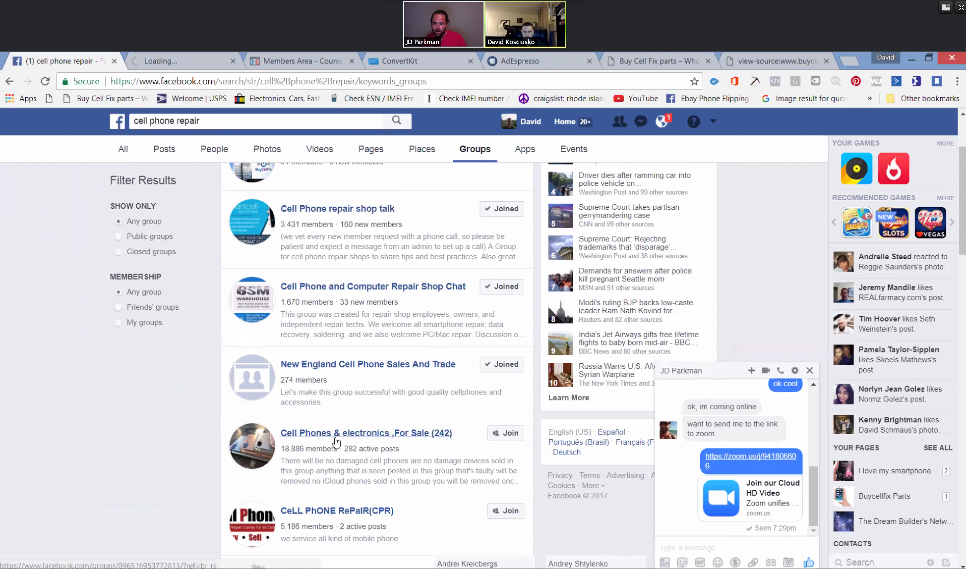
scroll(337, 441, "down", 2)
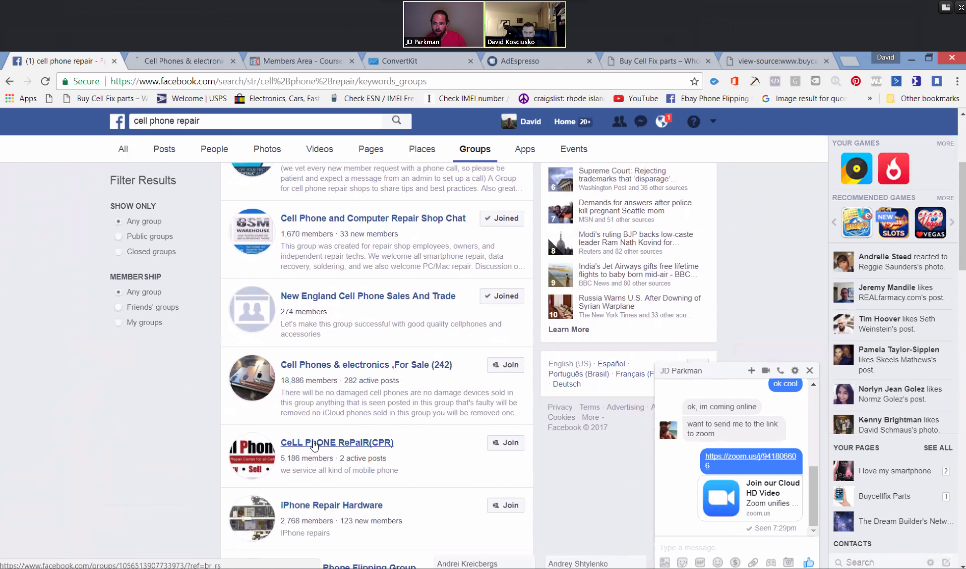
right_click(336, 442)
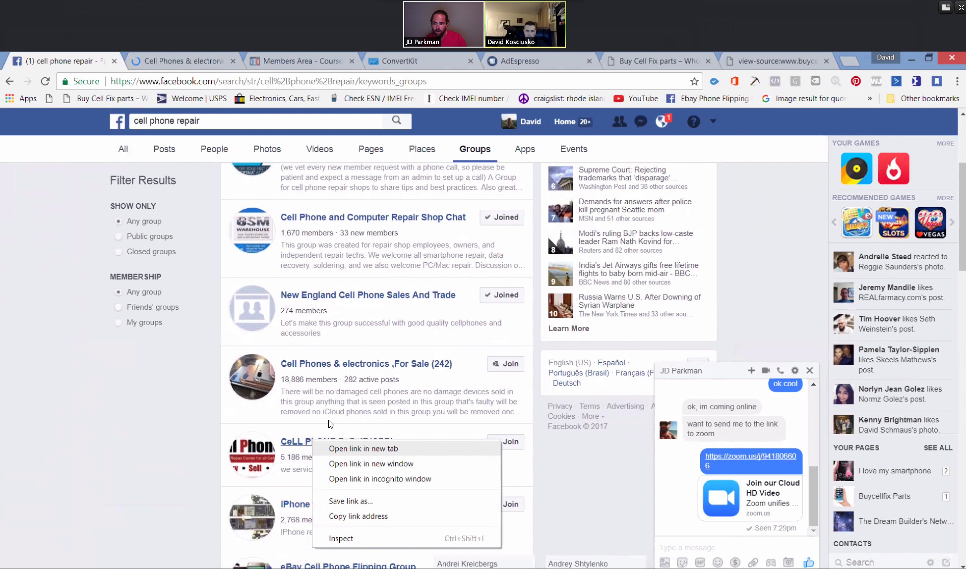
left_click(339, 448)
Find the Mobile Phone Parts And Repairing group further down the results and open it in a new tab.
scroll(328, 422, "down", 3)
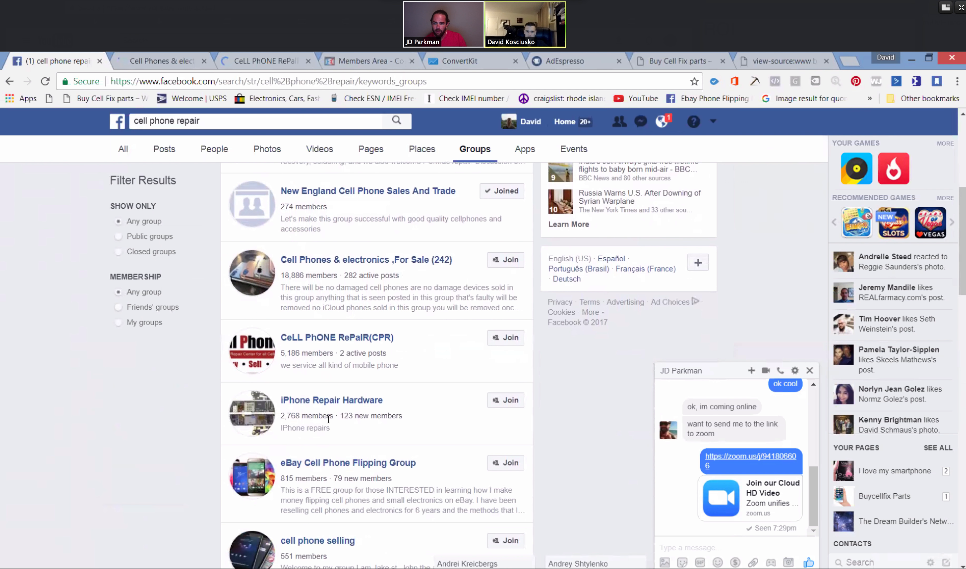
scroll(328, 419, "down", 5)
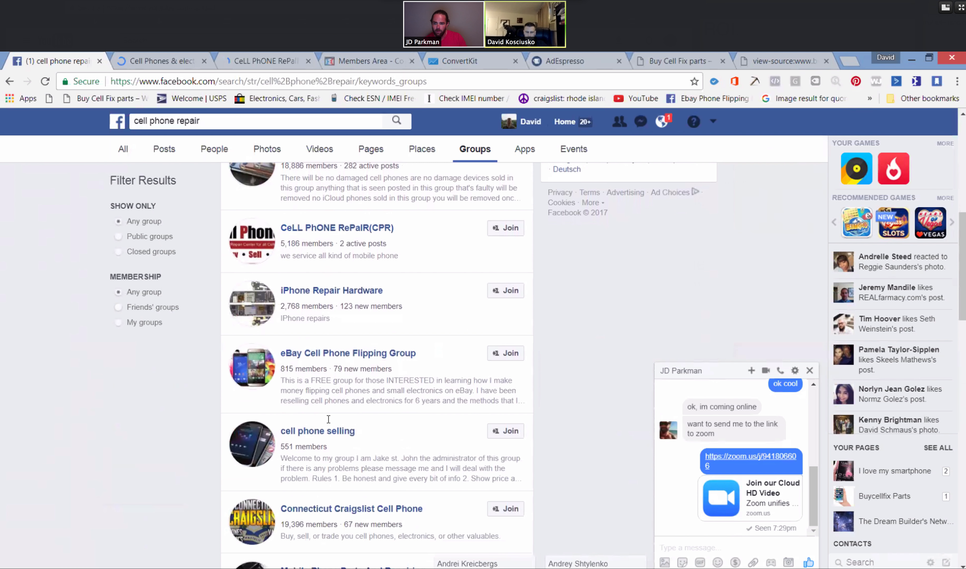
scroll(328, 422, "down", 2)
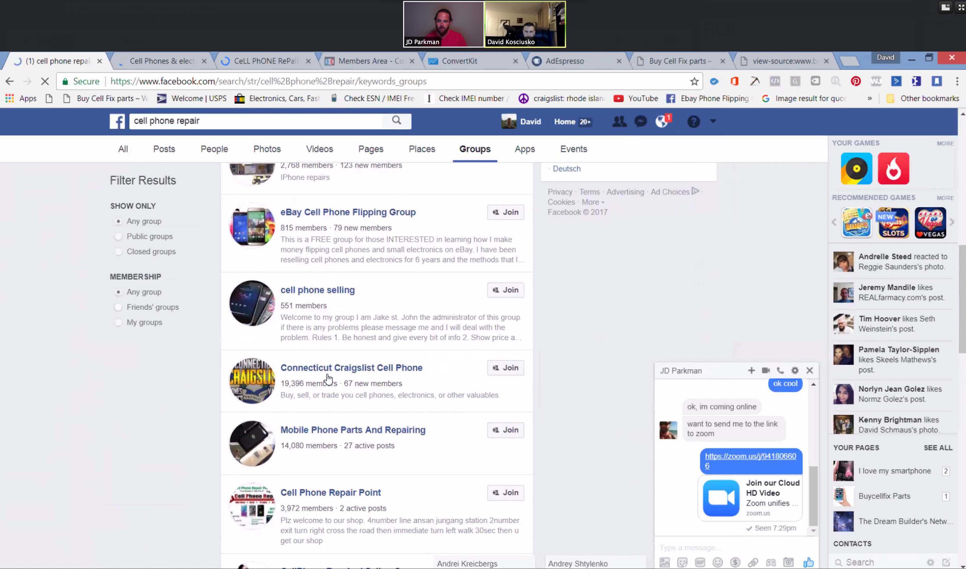
scroll(329, 383, "down", 2)
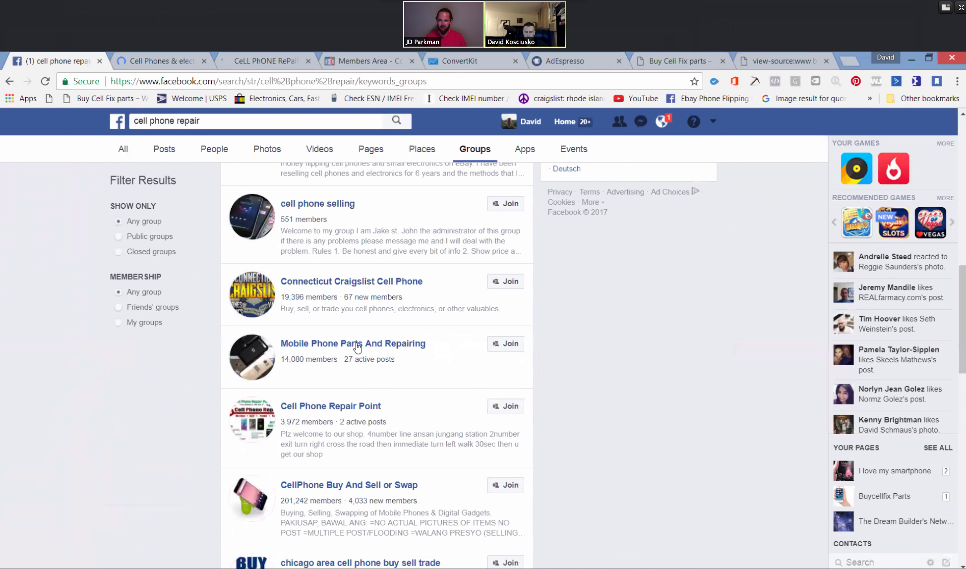
right_click(364, 348)
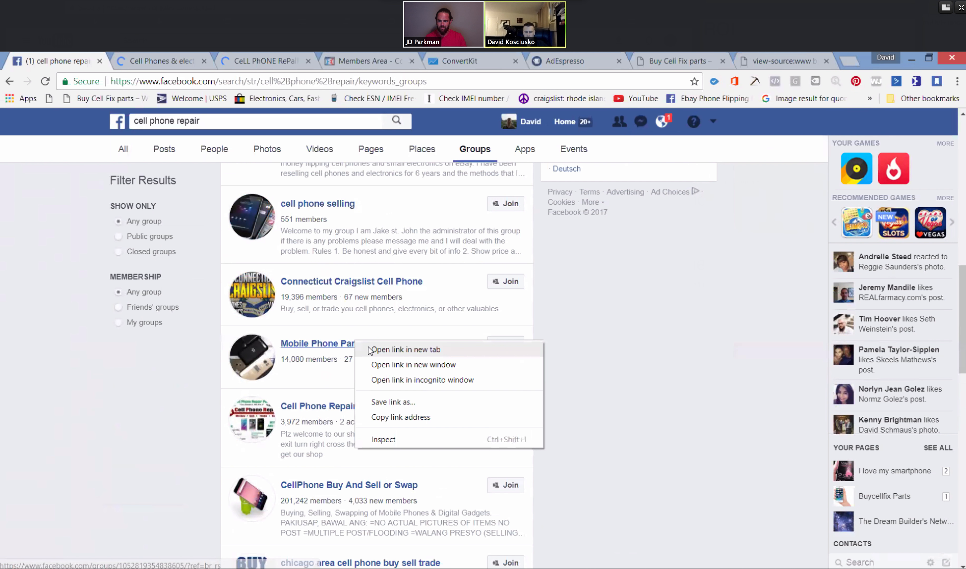
left_click(384, 359)
Switch to the Cell Phones & electronics ,For Sale (242) group page and copy its name without the "(242)".
left_click(157, 61)
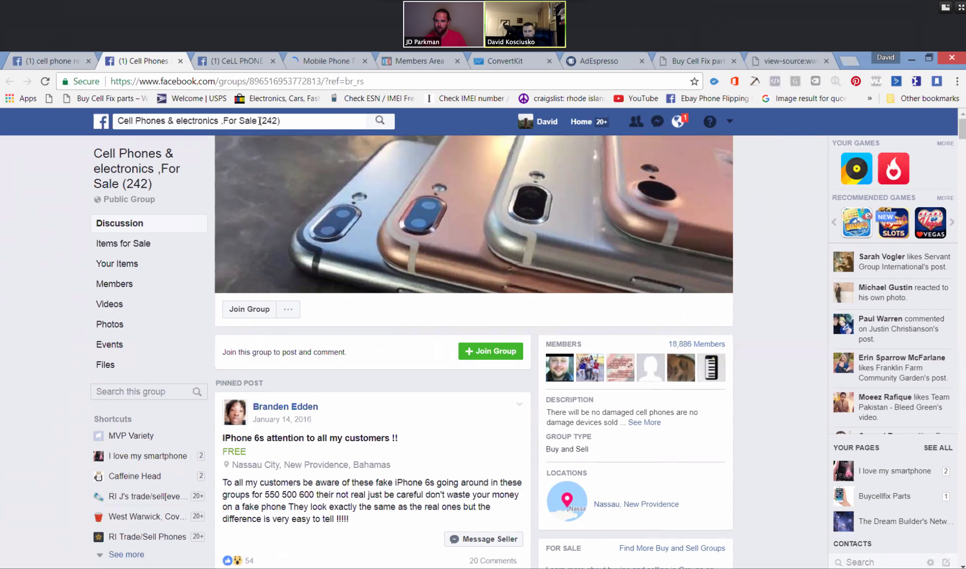
left_click(121, 122)
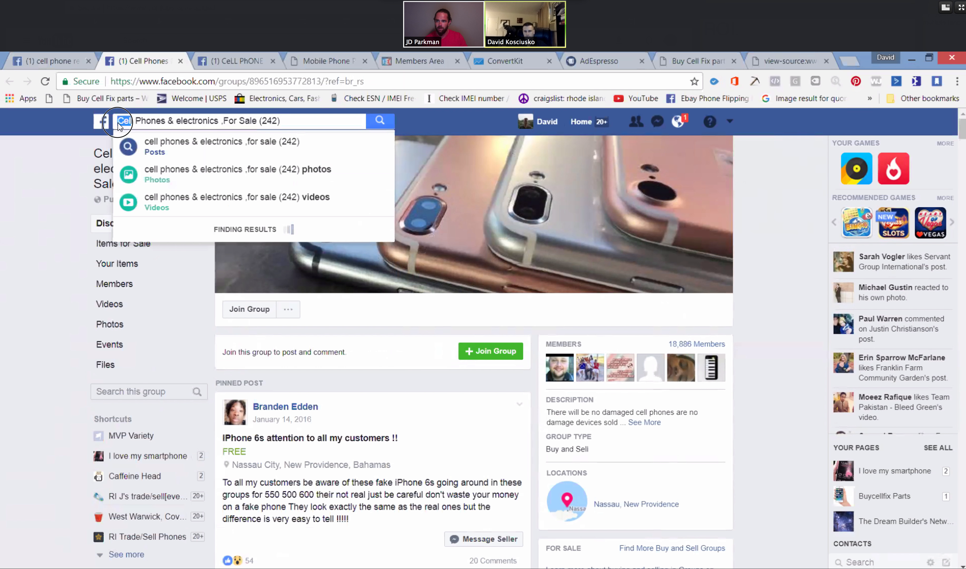
left_click(258, 123)
left_click(254, 122)
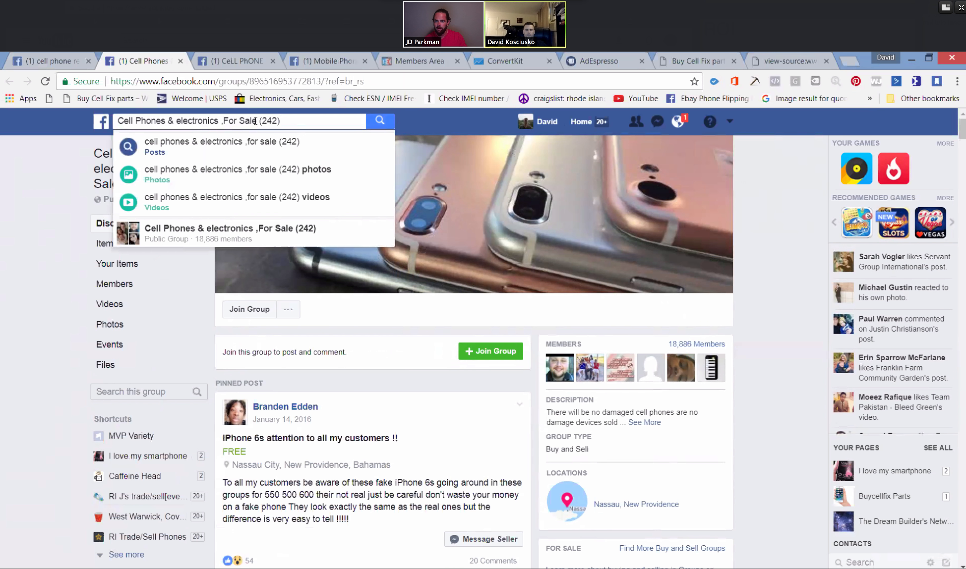
left_click_drag(255, 122, 192, 122)
left_click(256, 121)
left_click_drag(258, 121, 122, 120)
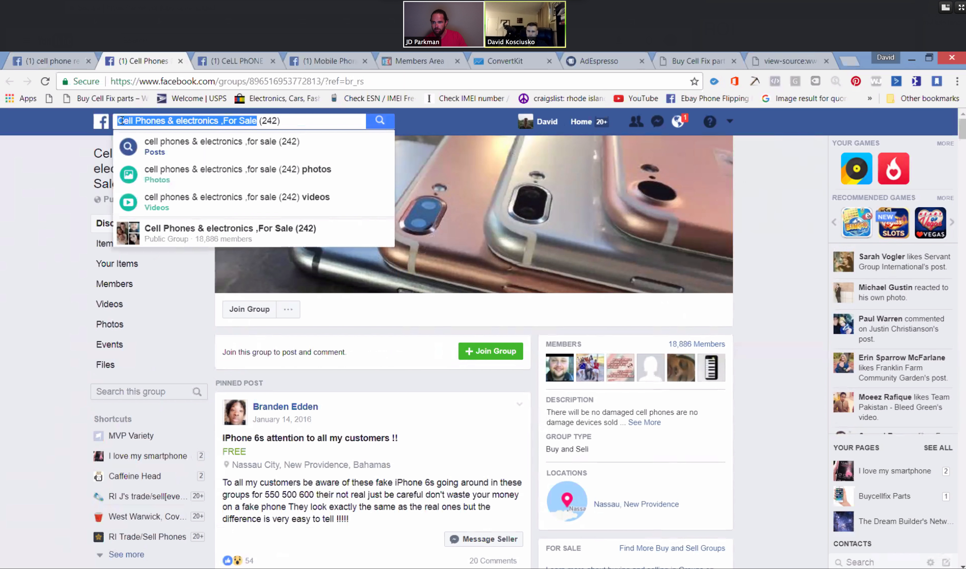
right_click(124, 123)
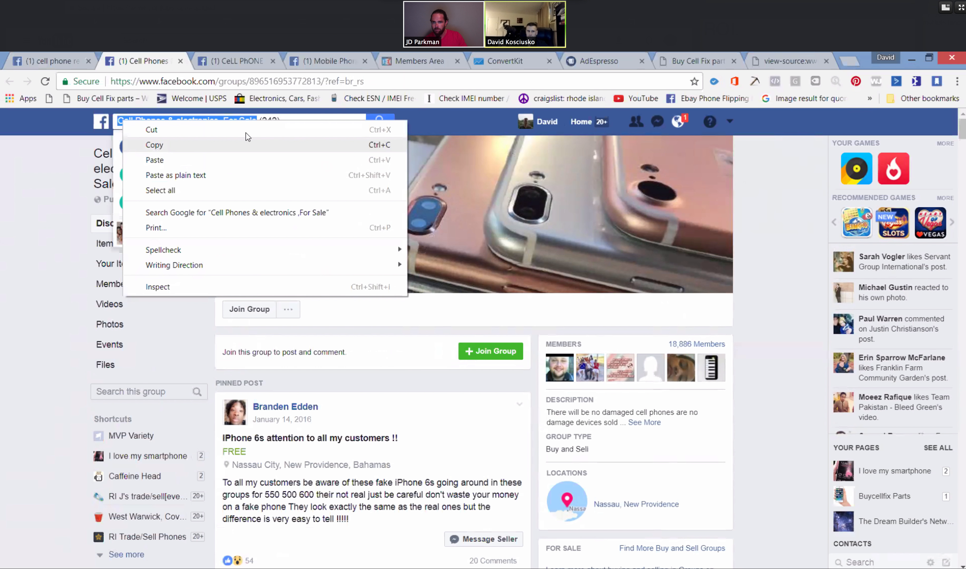
left_click(168, 145)
Return to AdEspresso and try the copied group name "Cell Phones & electronics ,For Sale" as a new interest.
left_click(590, 64)
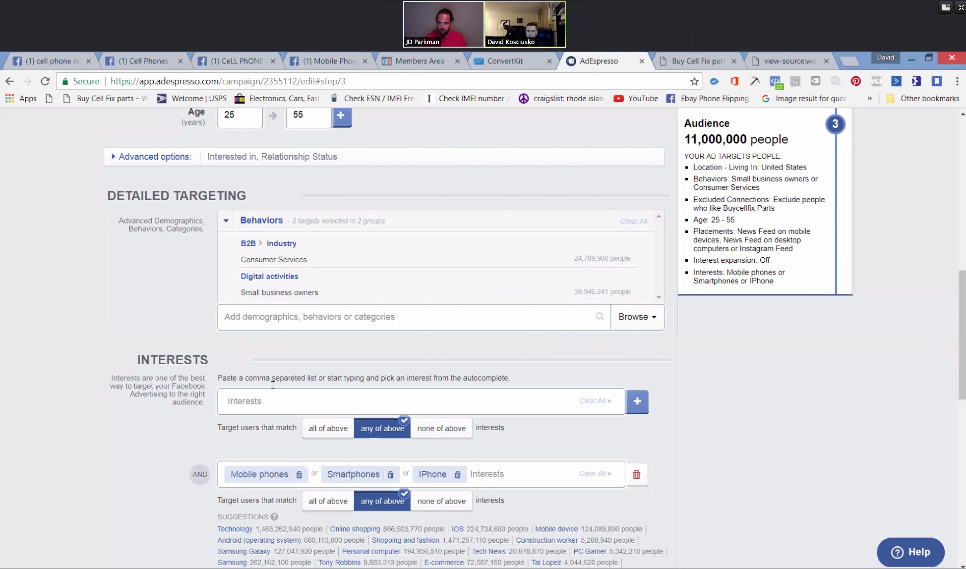
left_click(256, 401)
right_click(255, 401)
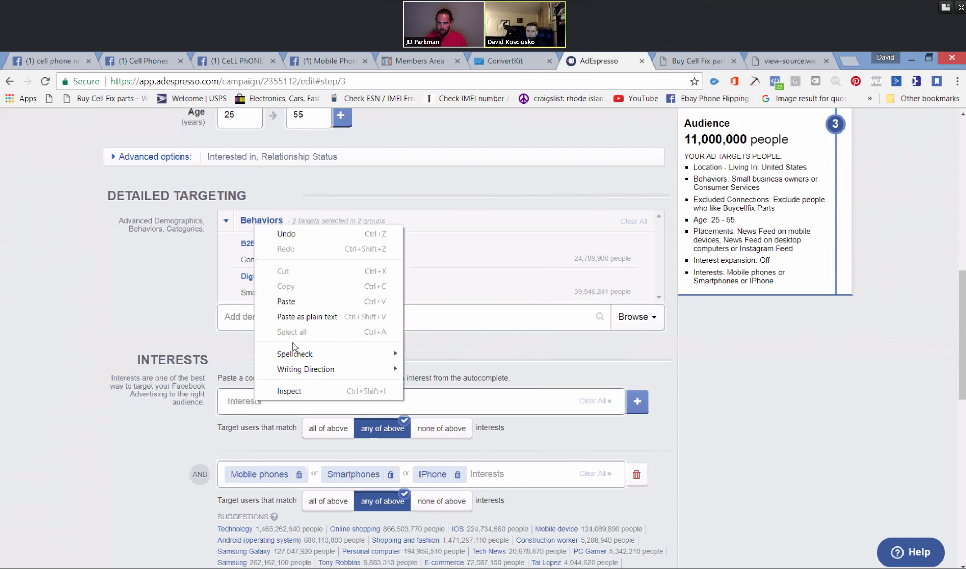
left_click(301, 307)
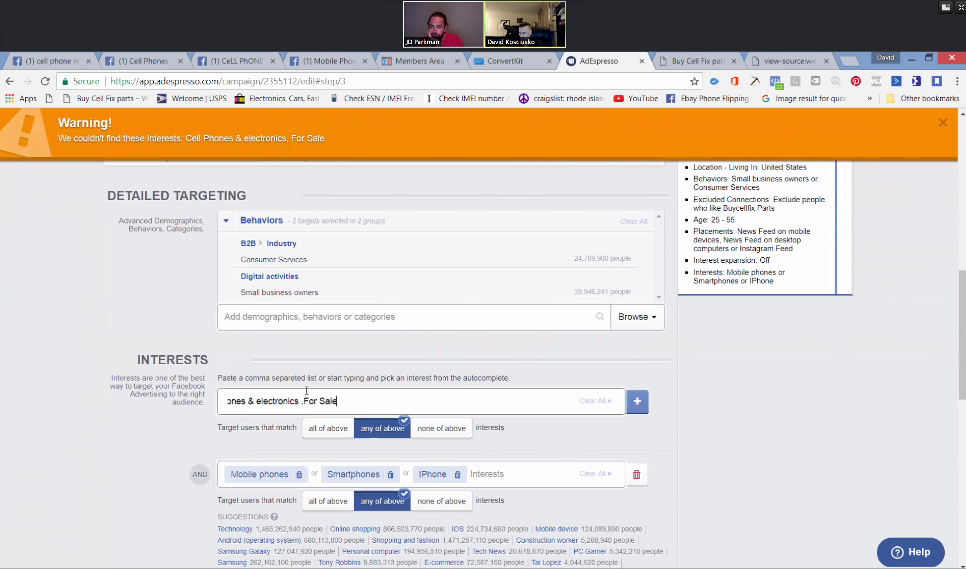
Shorten the interest entry to "Cell Phones & electronics" and dismiss the warning banner.
left_click_drag(333, 400, 207, 402)
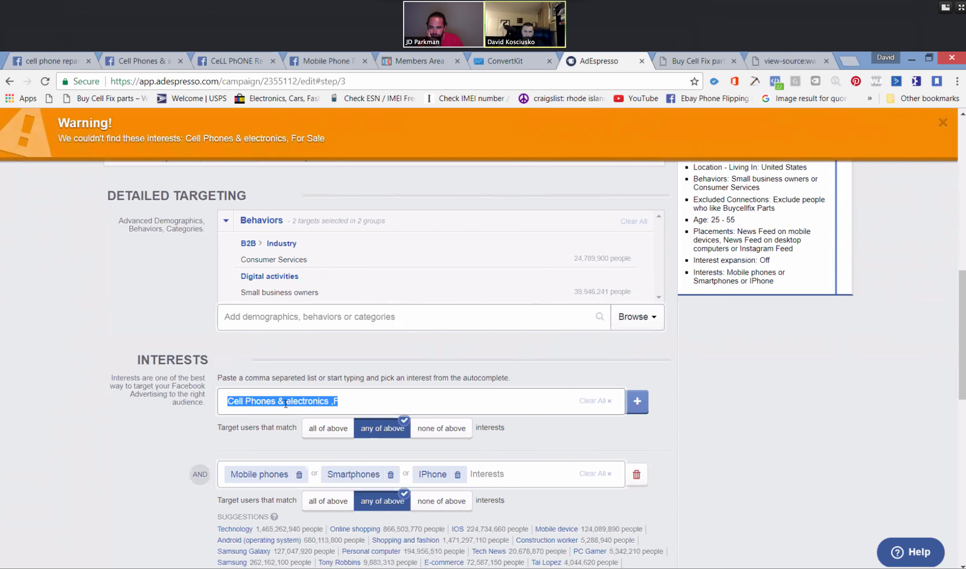
left_click(324, 401)
left_click(330, 401)
left_click_drag(330, 403, 408, 401)
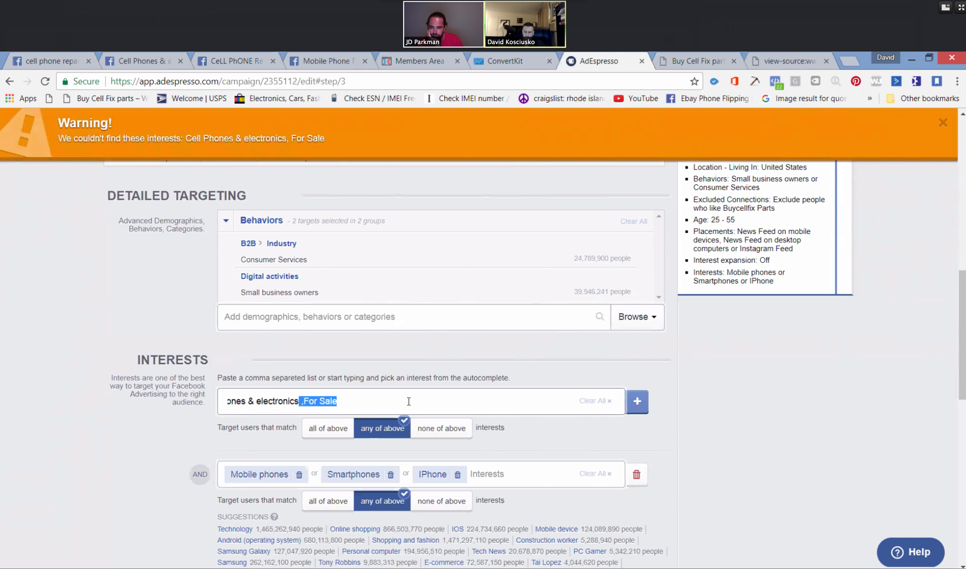
key("BackSpace")
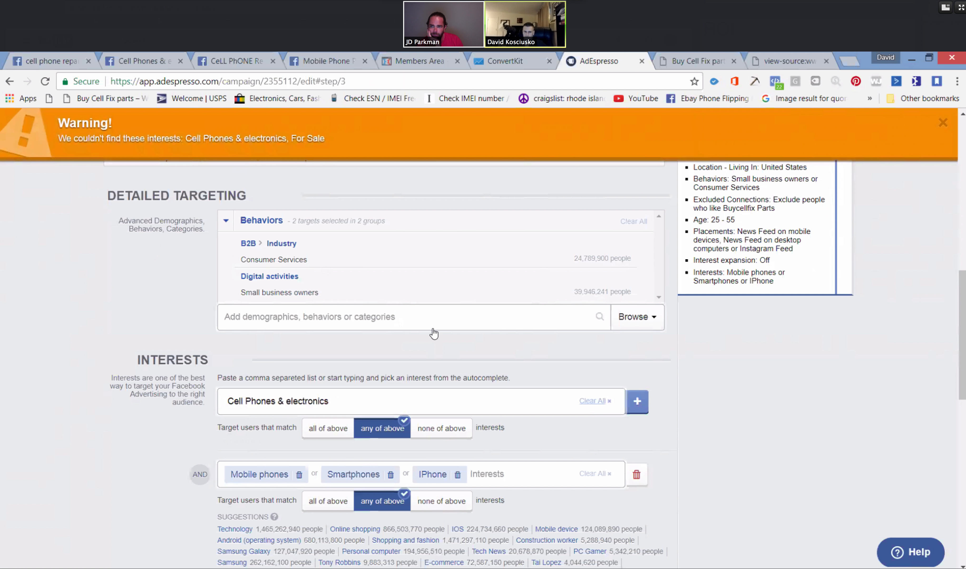
left_click(943, 123)
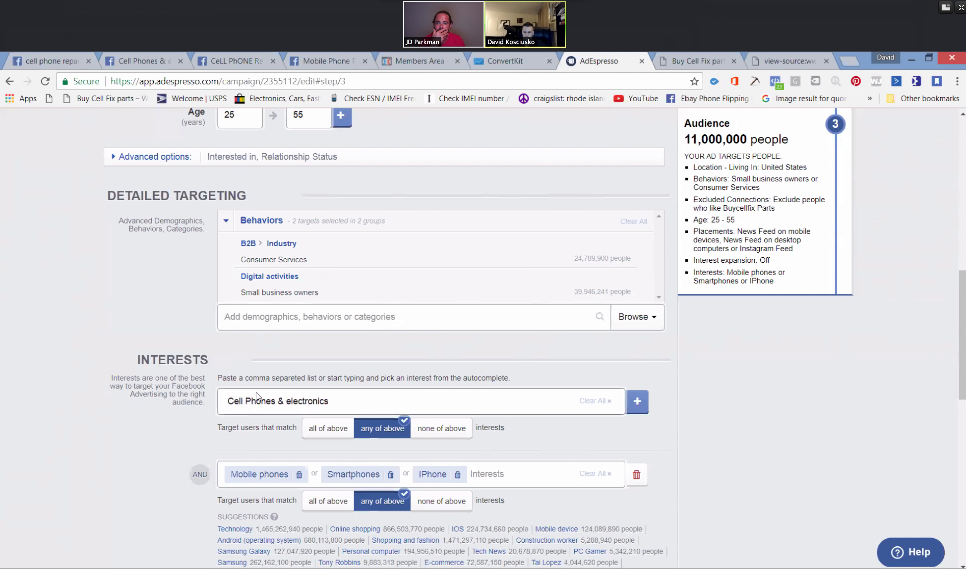
Clear the "Cell Phones & electronics" entry from the empty interest group.
triple_click(219, 401)
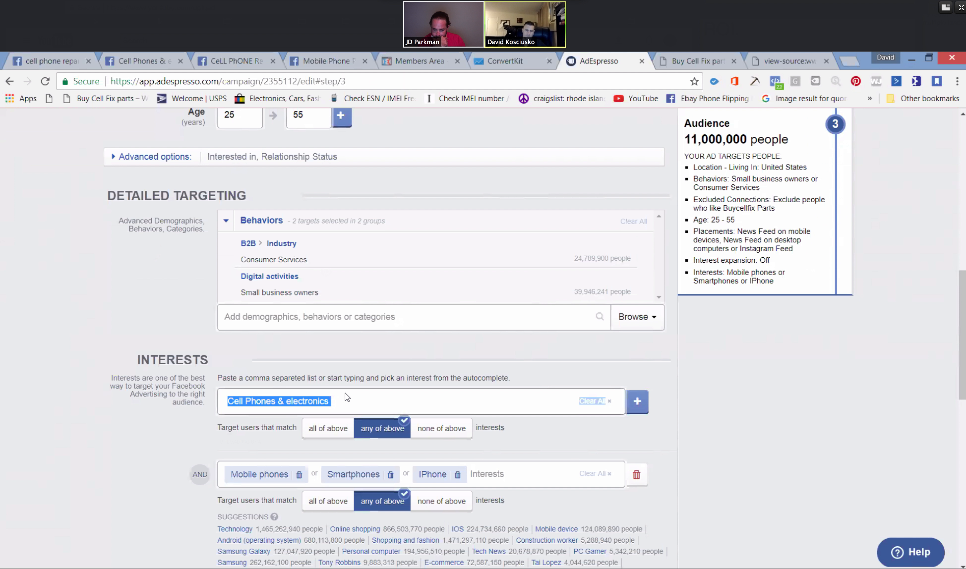
left_click(334, 399)
left_click_drag(333, 399, 214, 396)
key("BackSpace")
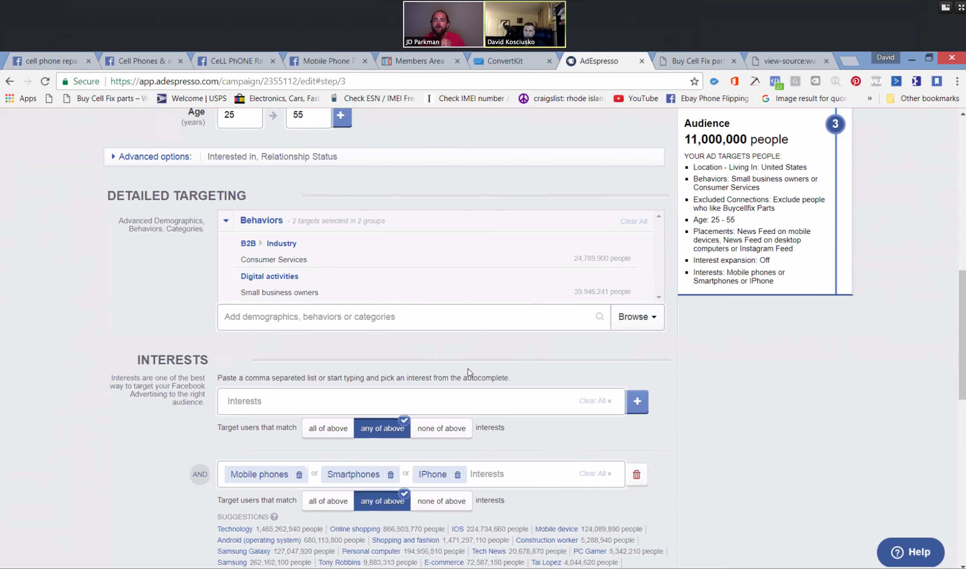
Review the audience settings, then browse the detailed targeting categories and check what the Demographics folder offers.
scroll(701, 393, "up", 3)
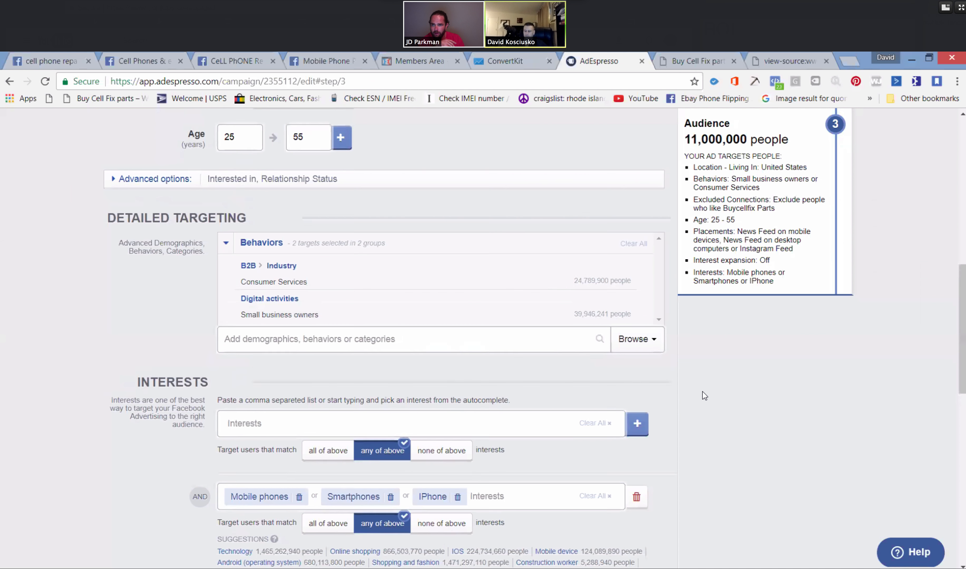
scroll(703, 391, "up", 7)
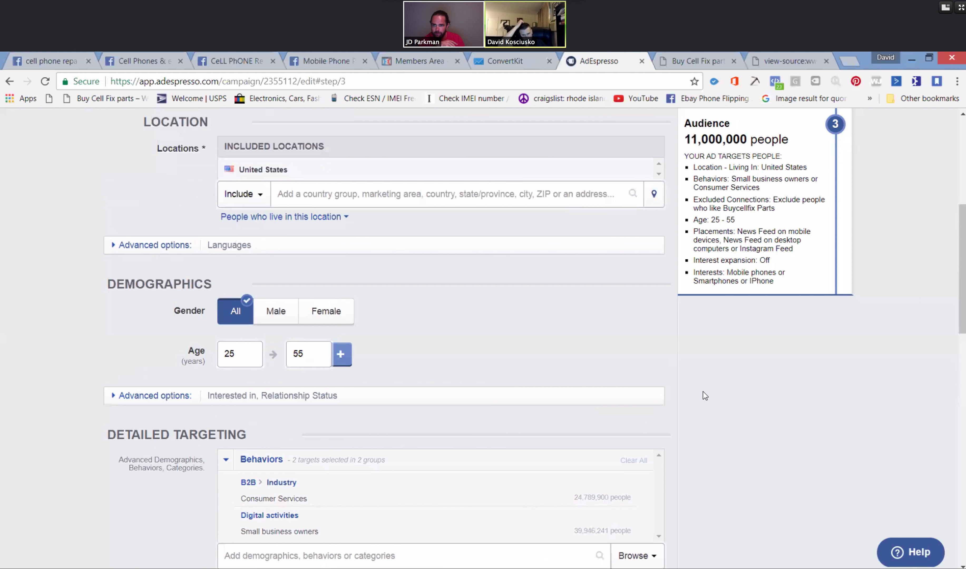
scroll(703, 396, "up", 2)
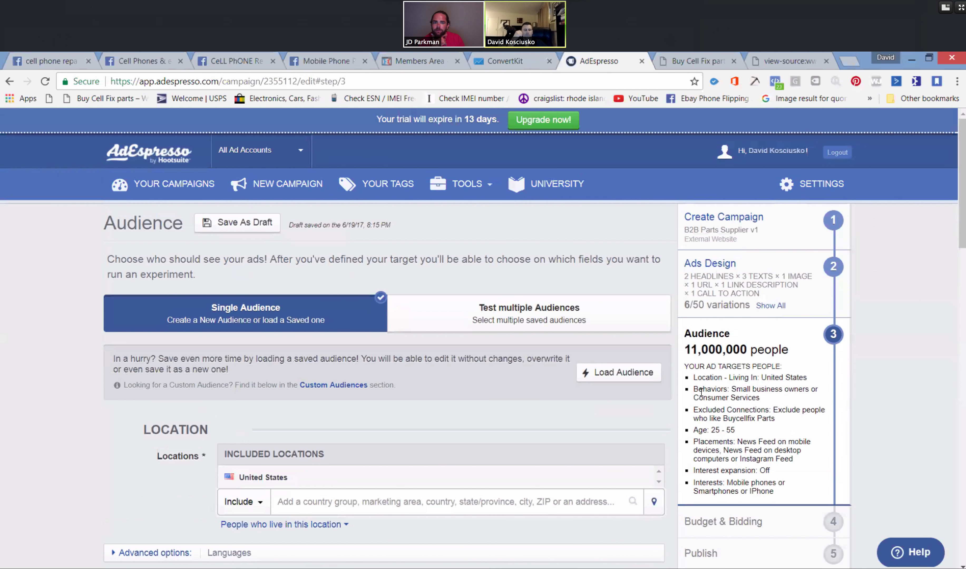
scroll(668, 424, "down", 6)
scroll(668, 424, "down", 1)
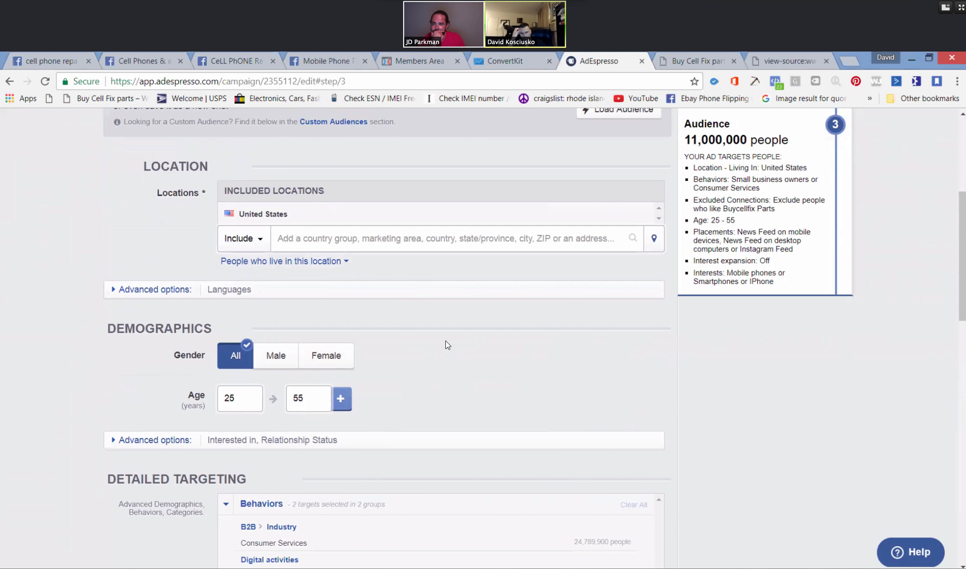
scroll(447, 342, "down", 5)
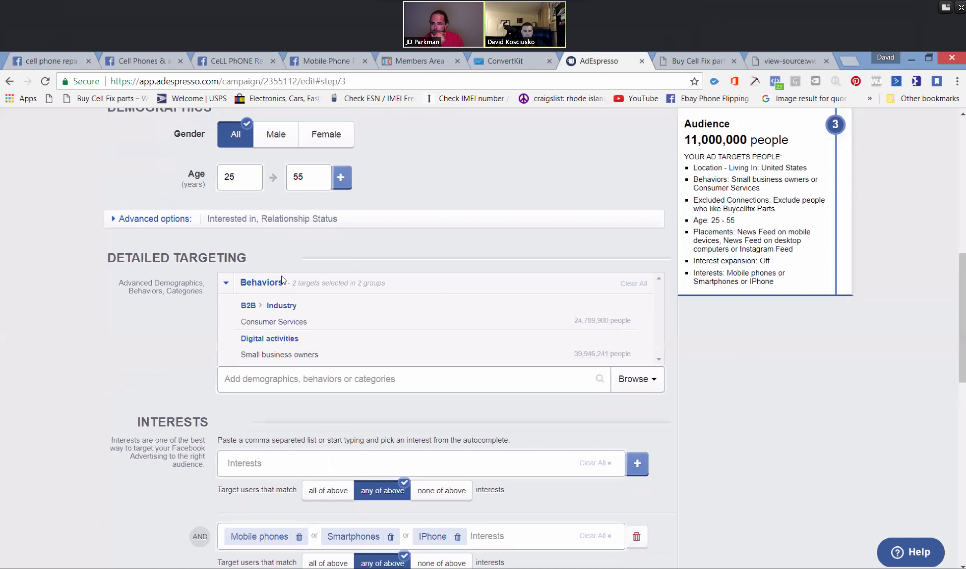
left_click(651, 380)
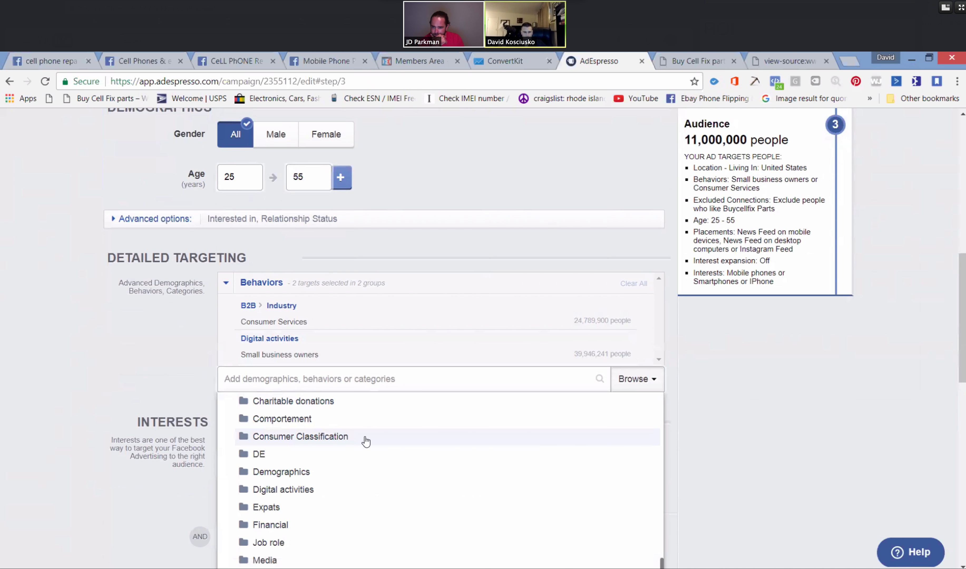
scroll(366, 441, "down", 1)
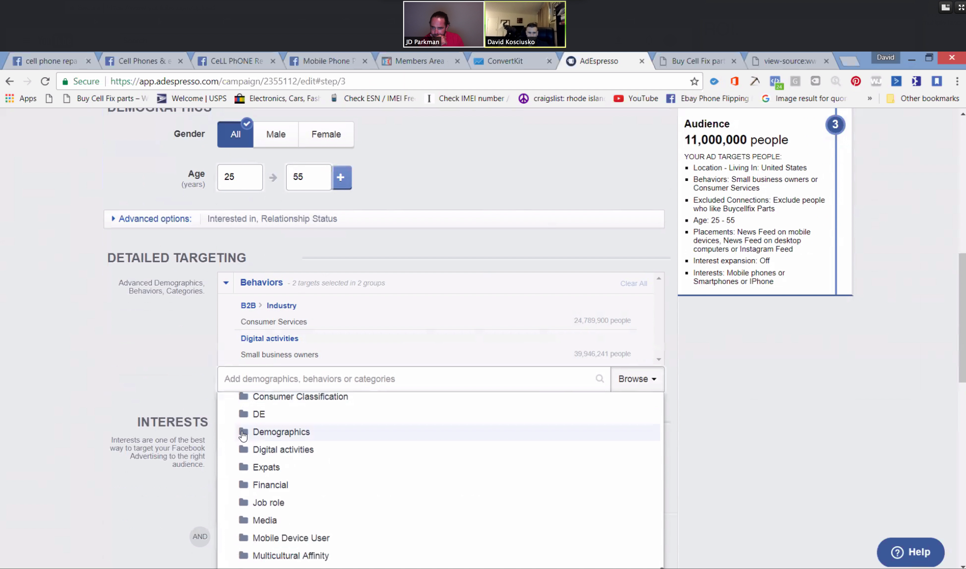
left_click(243, 434)
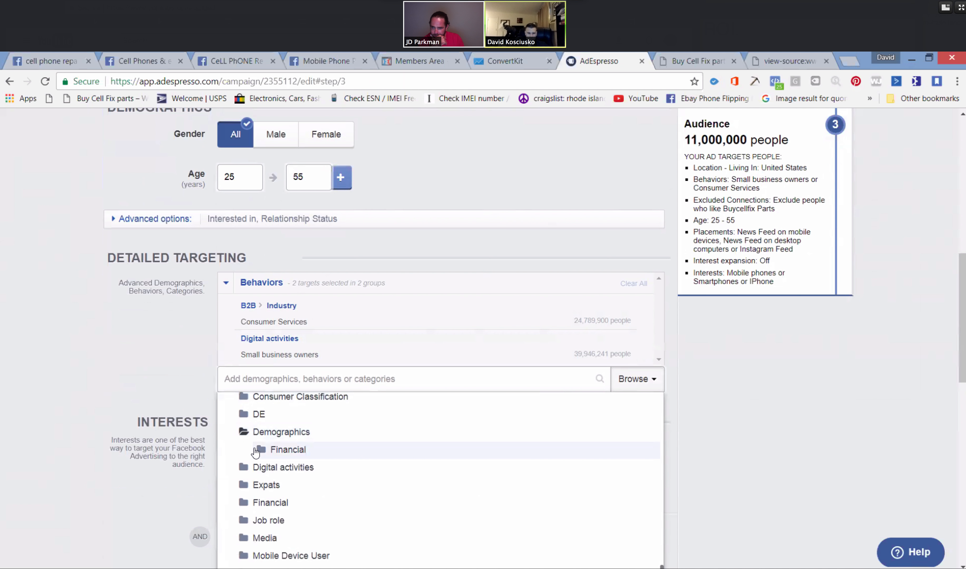
left_click(255, 453)
left_click(243, 432)
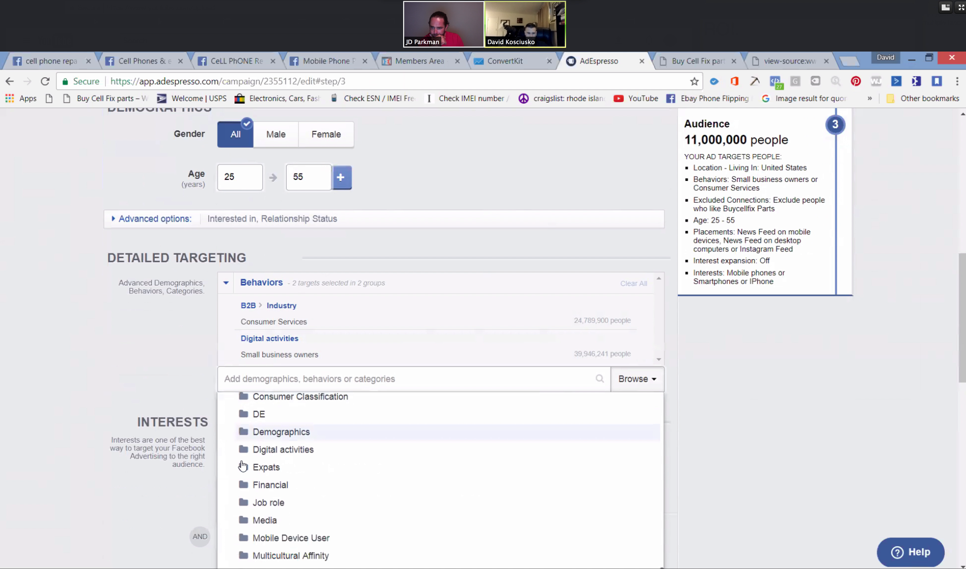
Examine the Job role behaviors, including the details of Financial professionals and Corporate executives, and collapse the folder again.
left_click(243, 502)
scroll(243, 501, "down", 3)
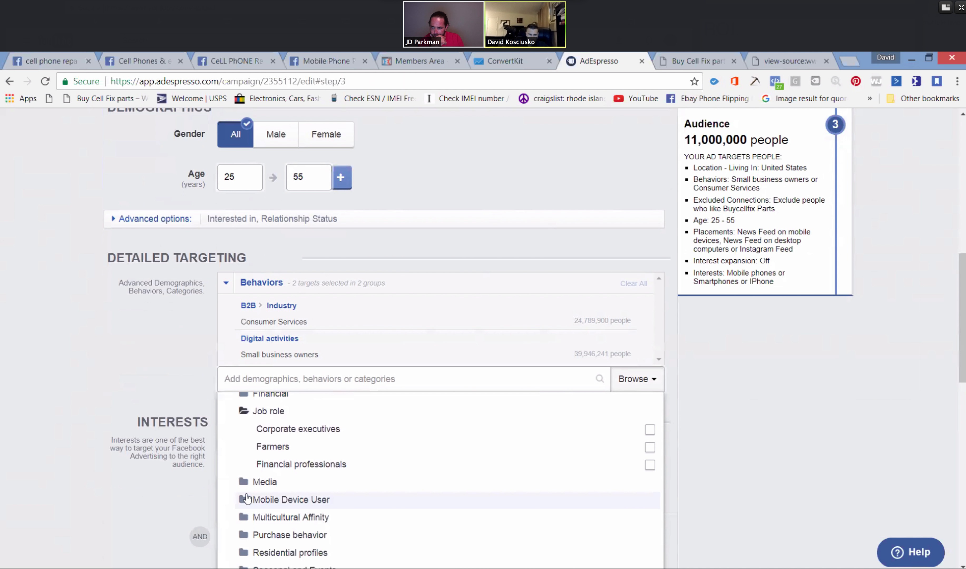
mouse_move(376, 477)
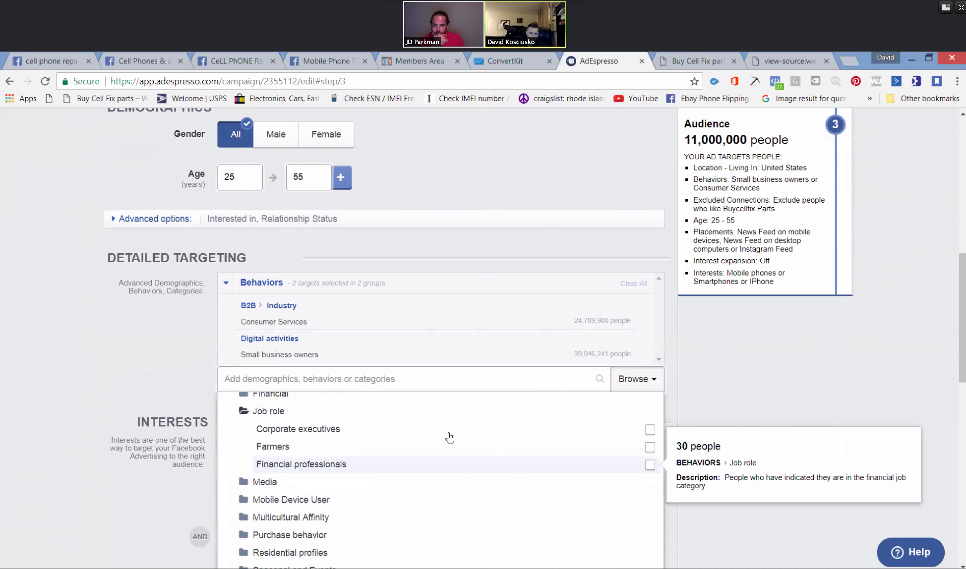
mouse_move(451, 436)
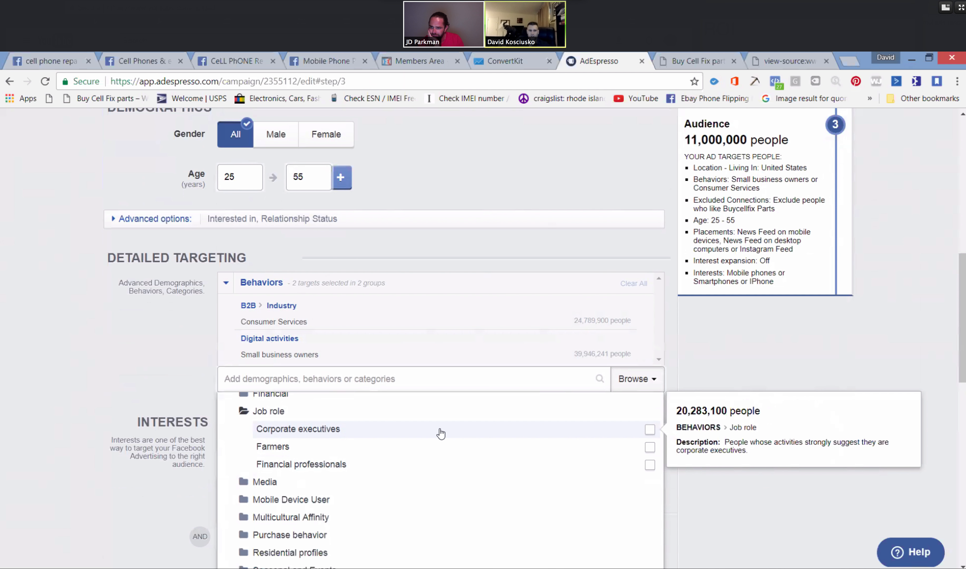
left_click(243, 415)
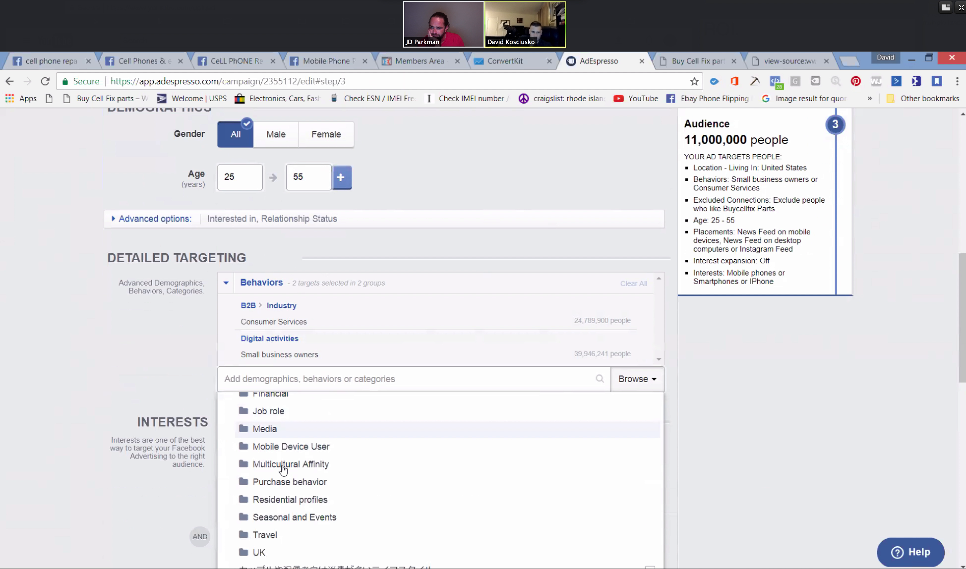
Expand the Digital activities folder among the behavior categories, look through its subcategories and collapse it again.
scroll(276, 449, "up", 1)
scroll(276, 450, "up", 4)
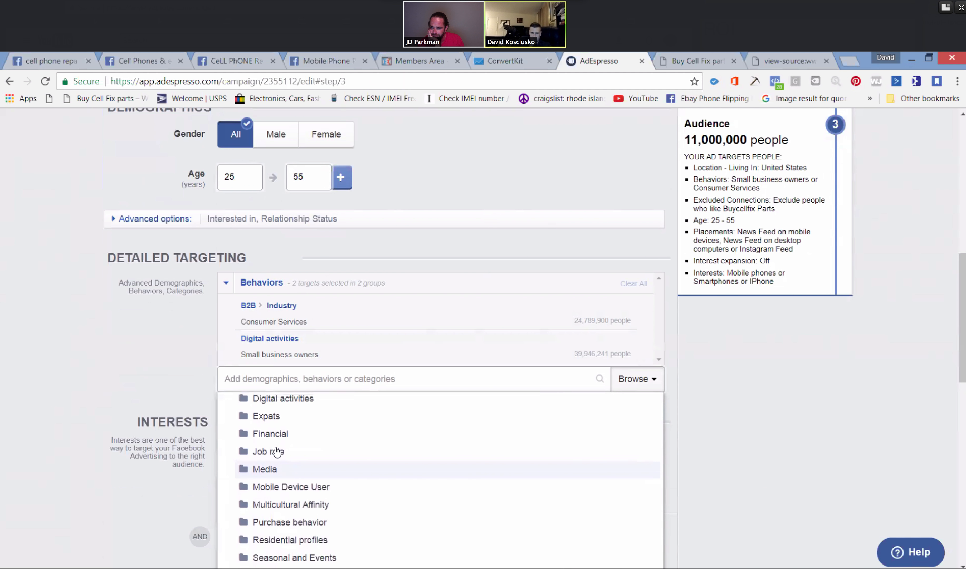
scroll(270, 461, "up", 1)
left_click(243, 467)
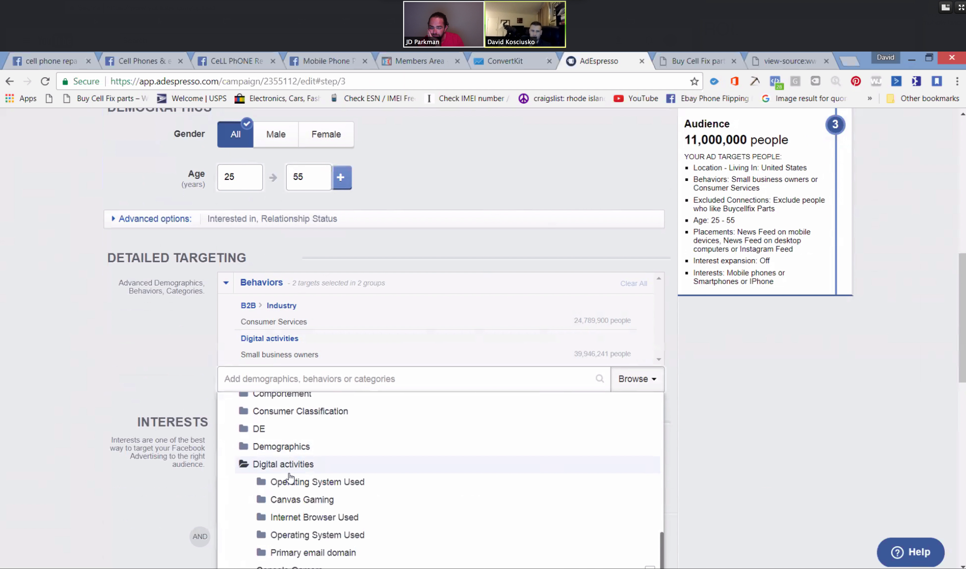
scroll(335, 474, "down", 2)
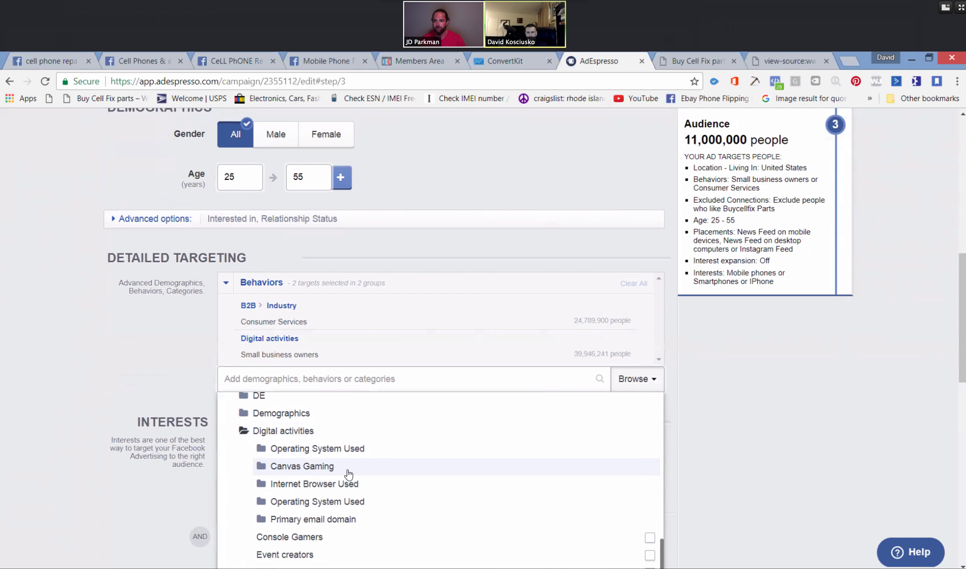
scroll(285, 449, "down", 1)
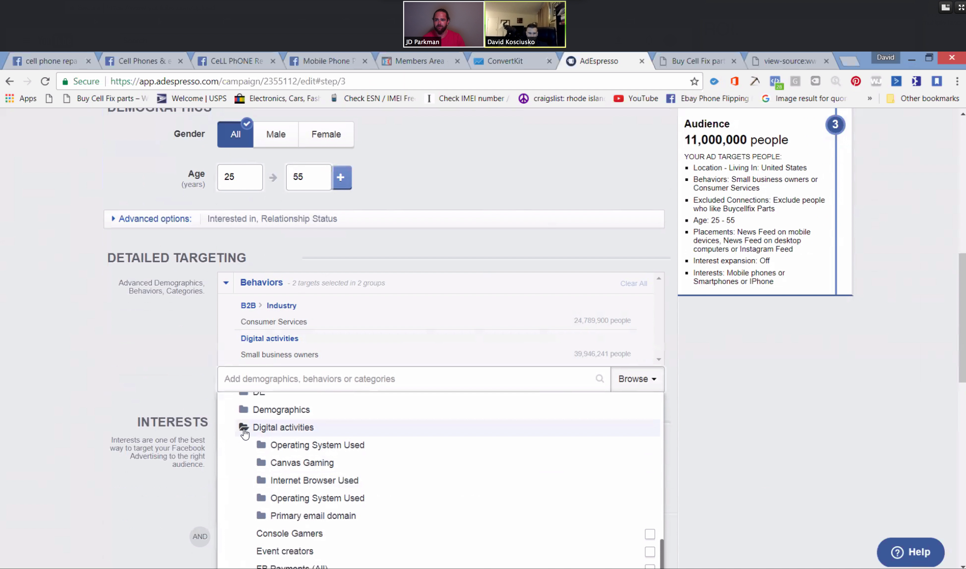
left_click(263, 428)
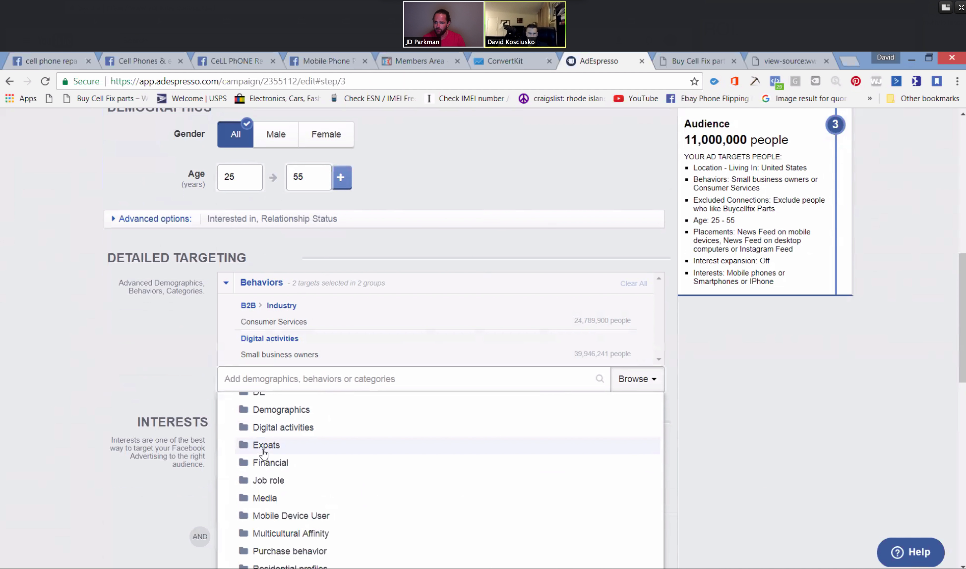
Check the contents of the Consumer Classification folder, and review the retail shopper options under Behaviors > Purchase Behavior.
scroll(259, 471, "up", 2)
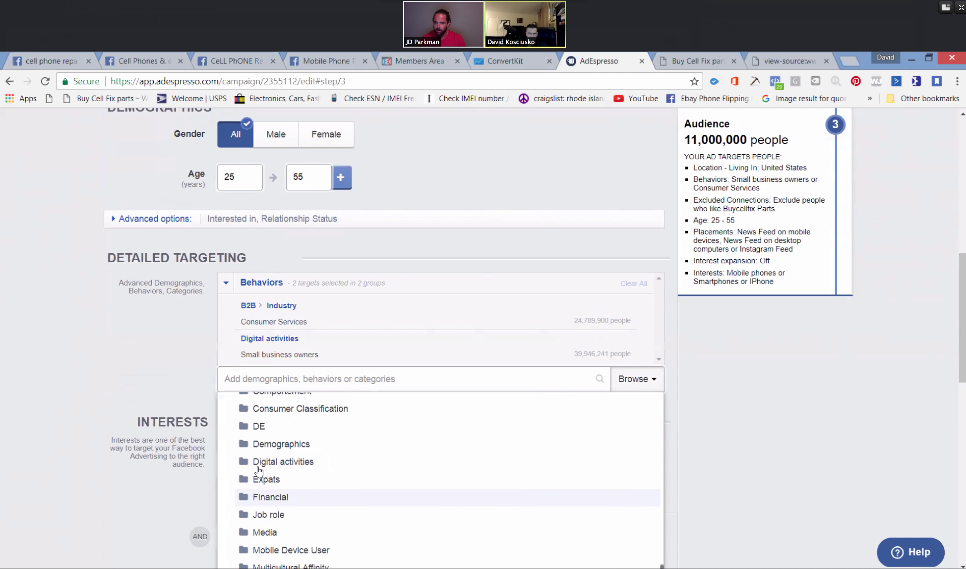
scroll(258, 472, "up", 1)
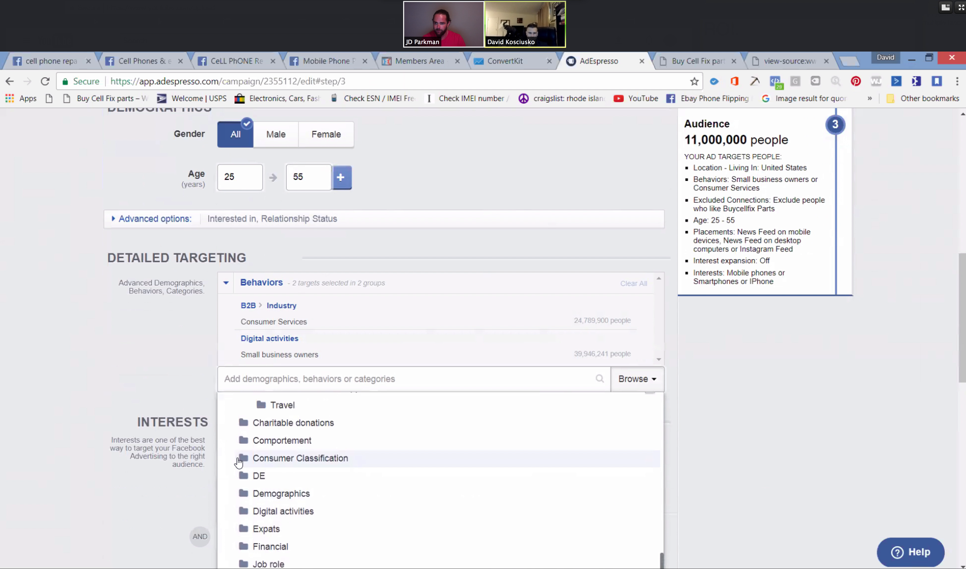
left_click(243, 461)
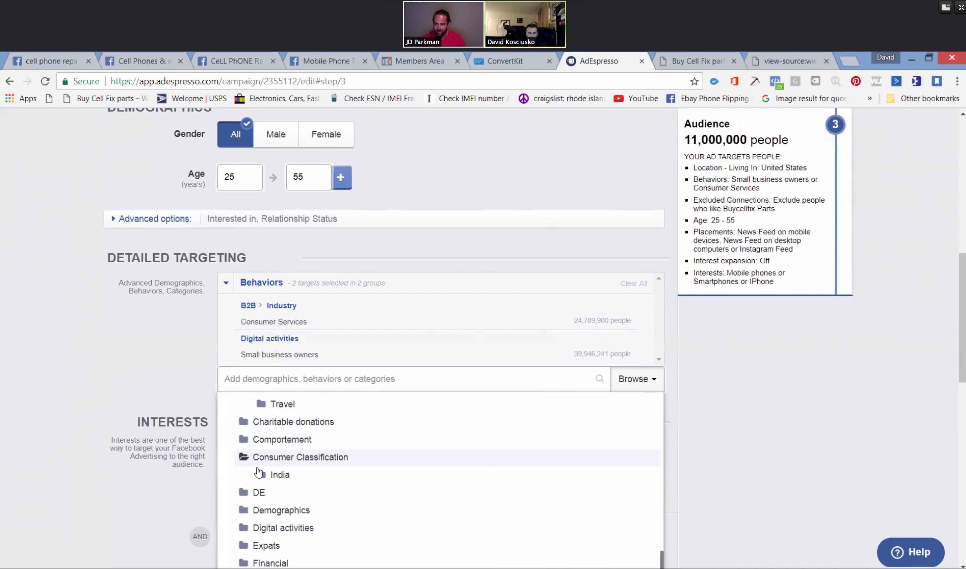
left_click(244, 460)
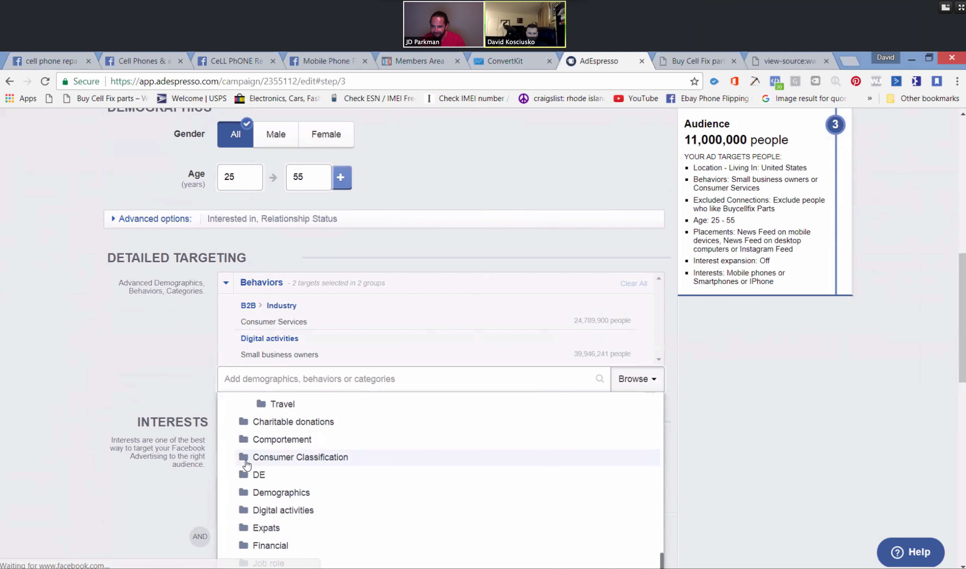
scroll(274, 464, "up", 1)
scroll(299, 465, "up", 5)
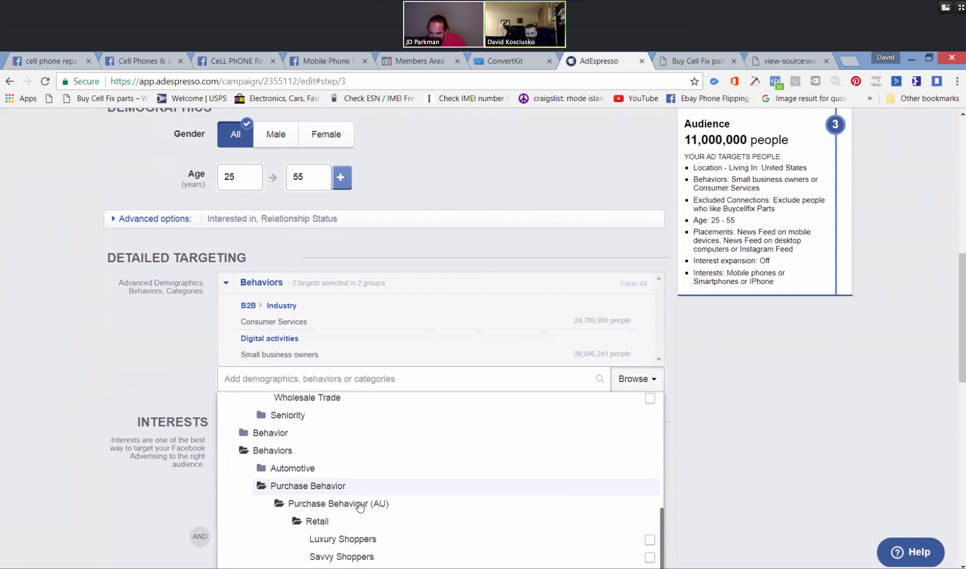
scroll(377, 500, "down", 1)
scroll(378, 502, "down", 1)
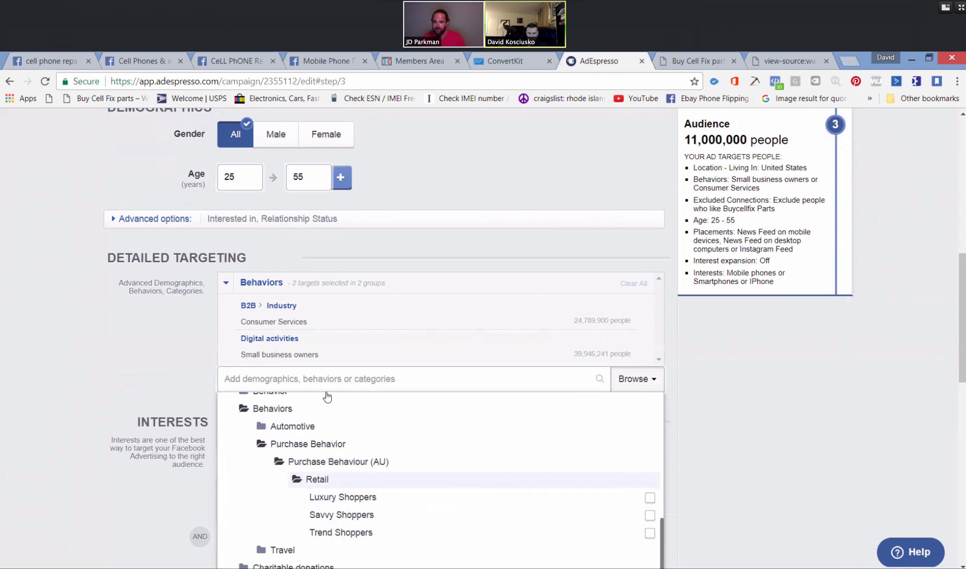
Search the detailed targeting options for "b2b" and "b2b sales".
left_click(320, 379)
type("b2b")
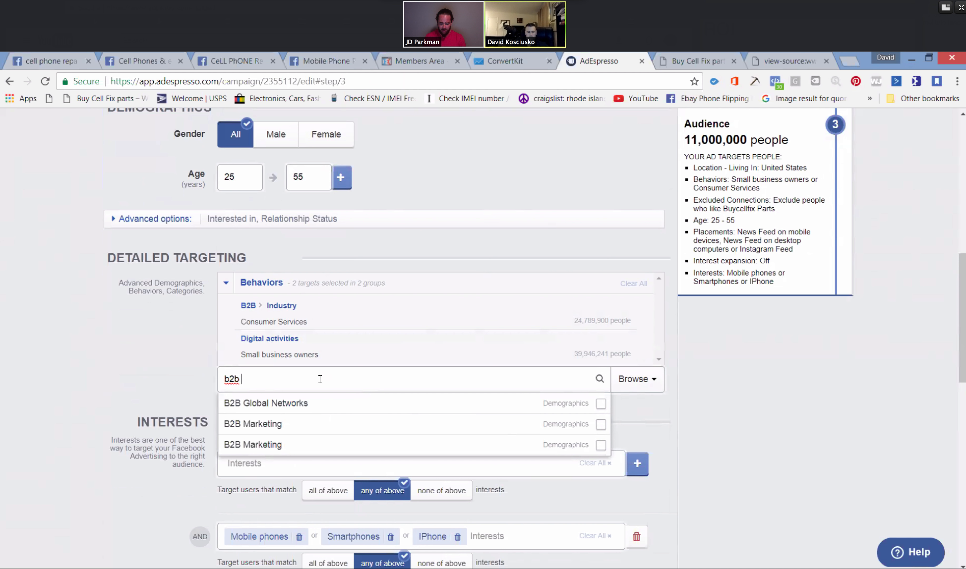
type("sales")
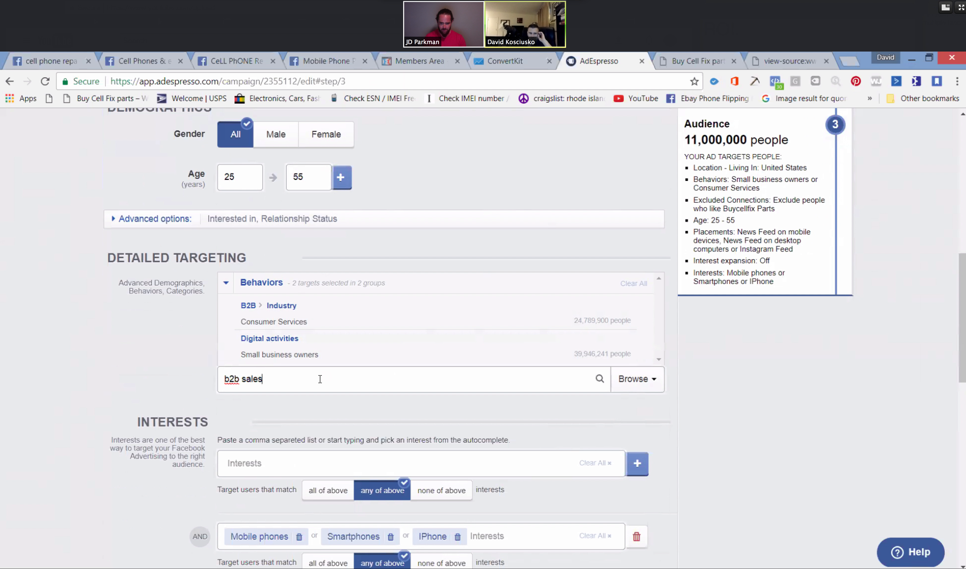
key("BackSpace")
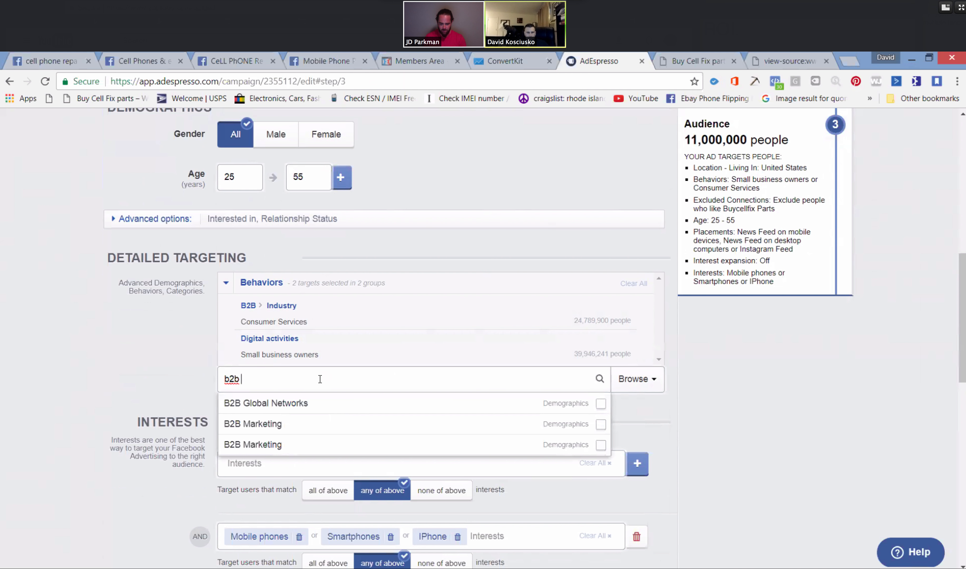
Search the detailed targeting options for "b2b pur" and clear the search text.
type("hase")
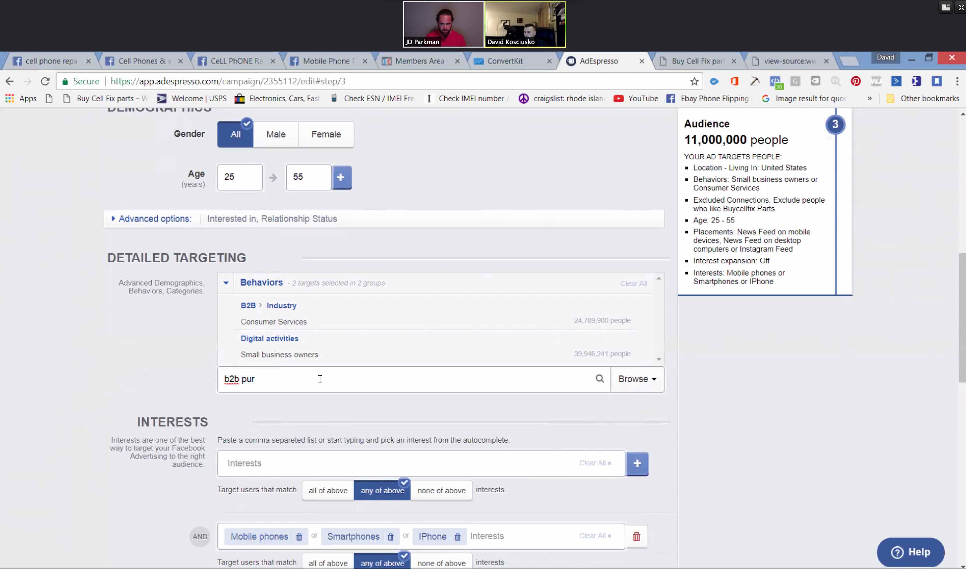
key("BackSpace")
key("BackSpace")
key("BackSpace")
key("BackSpace")
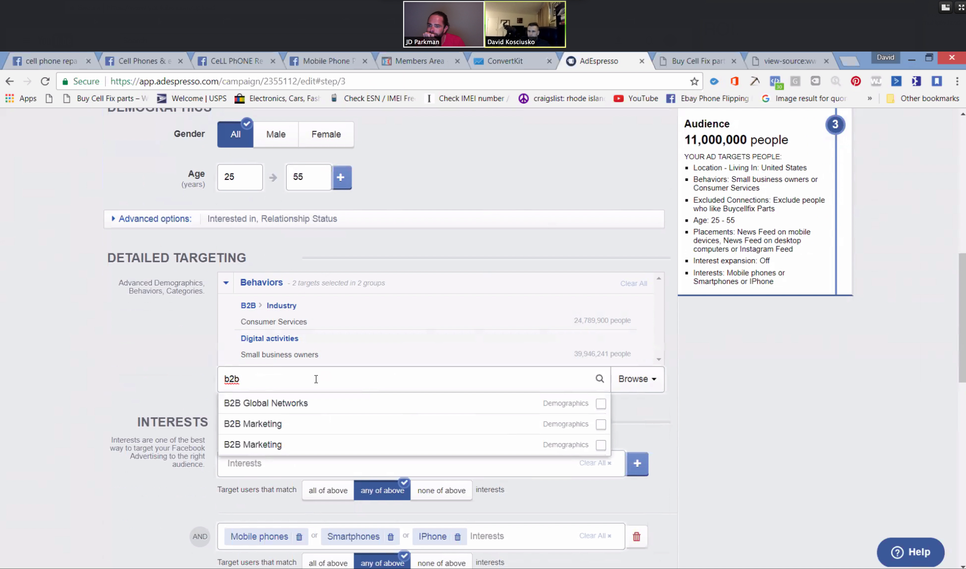
key("BackSpace")
key("BackSpace")
key("BackSpace")
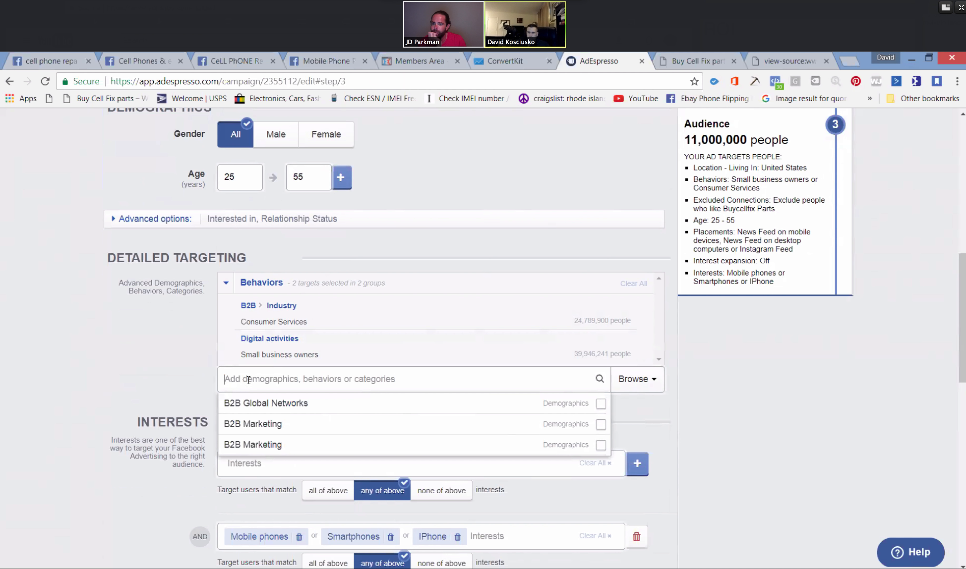
Reopen the list of detailed targeting categories and collapse its expanded Behaviors folder.
scroll(74, 408, "down", 5)
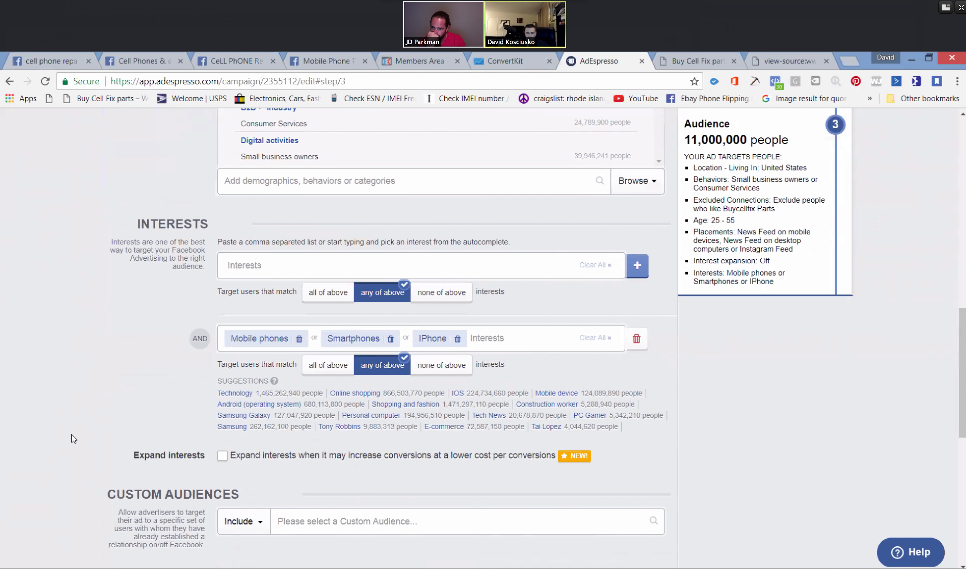
scroll(74, 438, "down", 4)
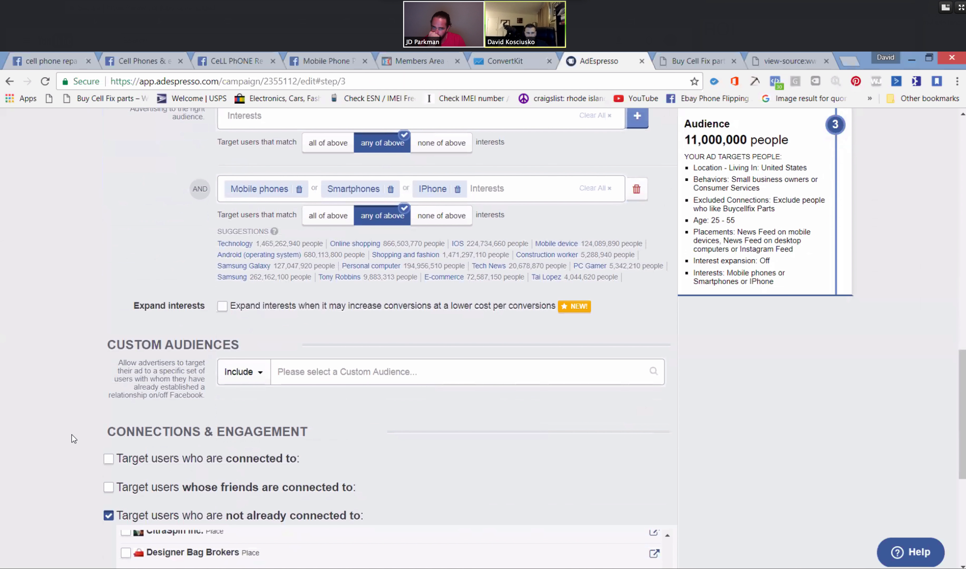
scroll(74, 439, "up", 9)
scroll(73, 439, "up", 3)
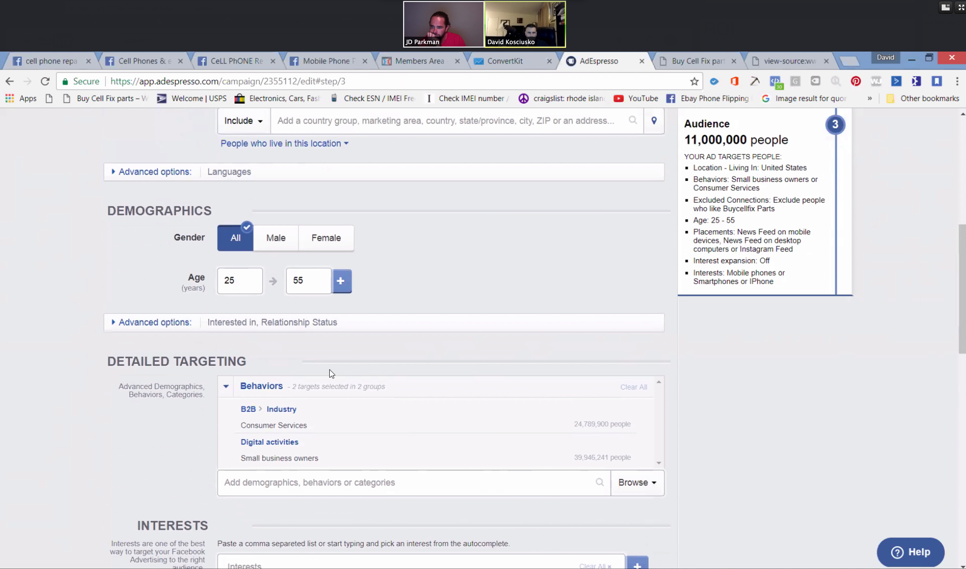
left_click(295, 484)
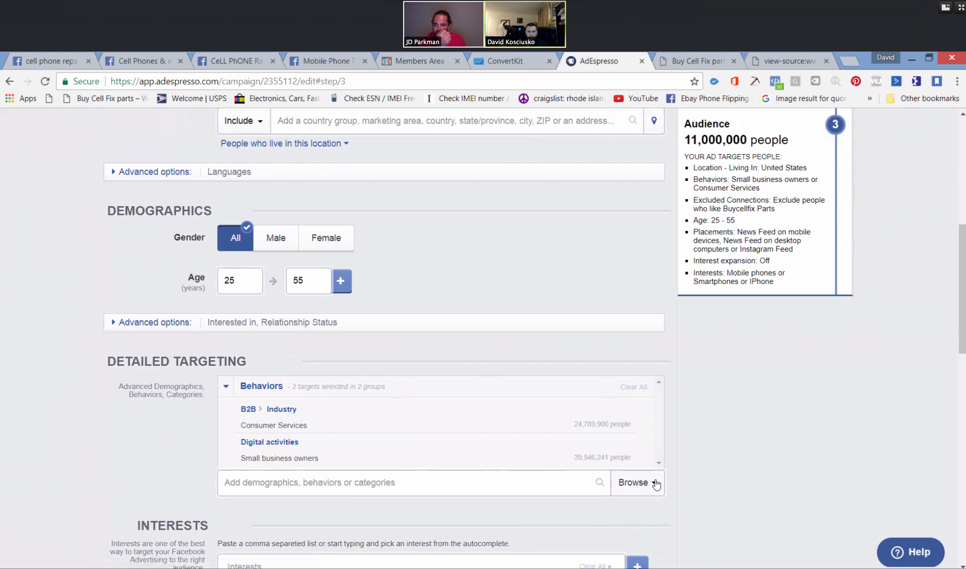
scroll(655, 458, "down", 4)
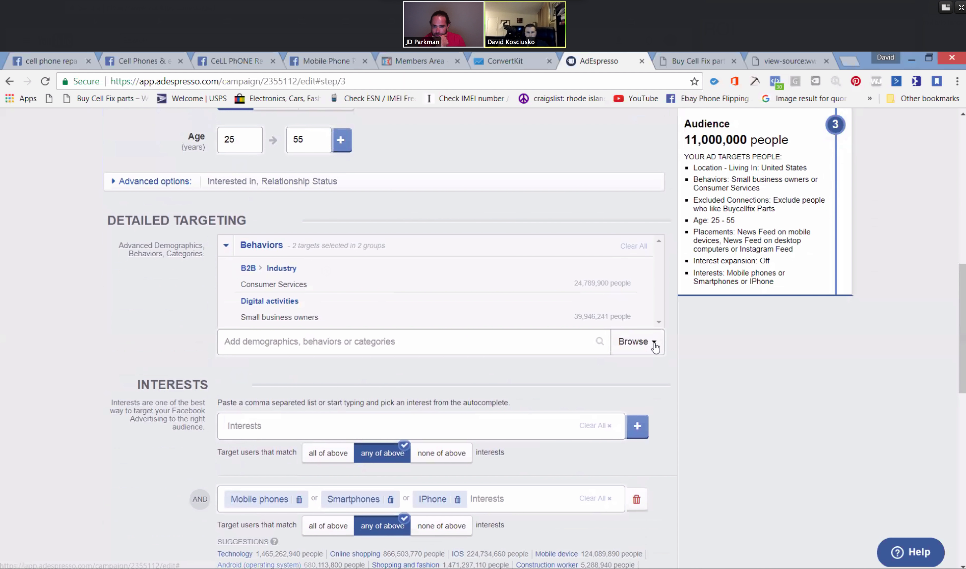
left_click(654, 343)
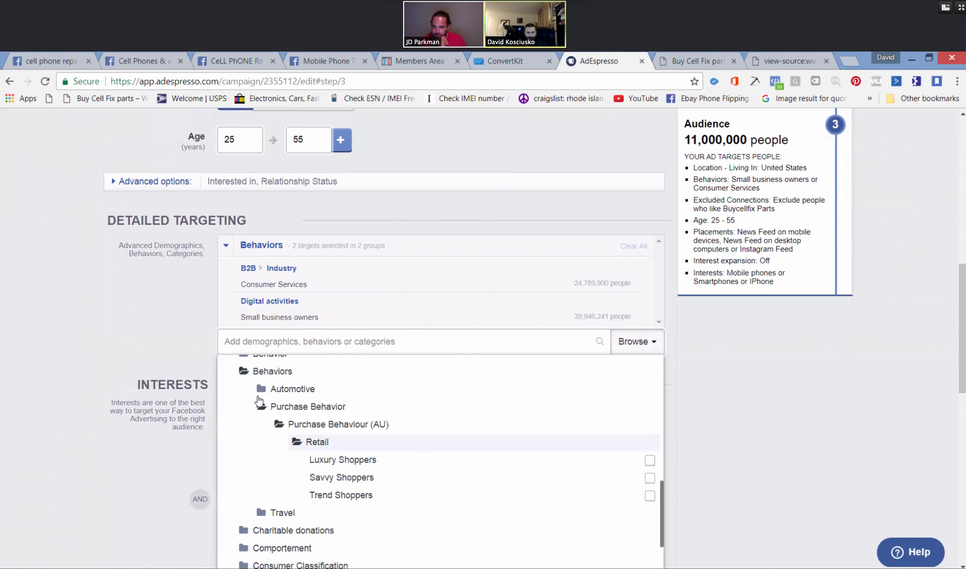
left_click(243, 373)
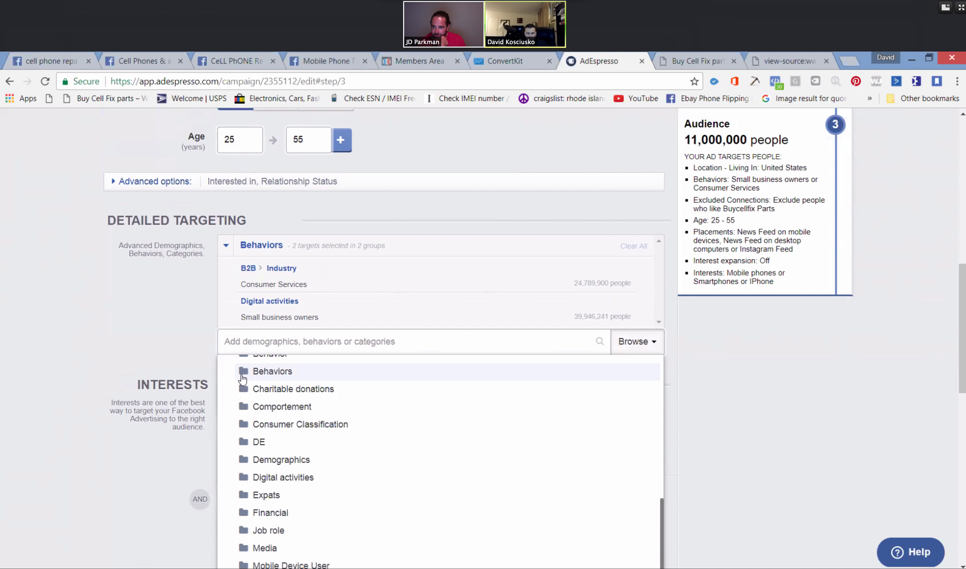
Expand the Job role folder to check its targeting options, and collapse it again.
scroll(245, 475, "down", 2)
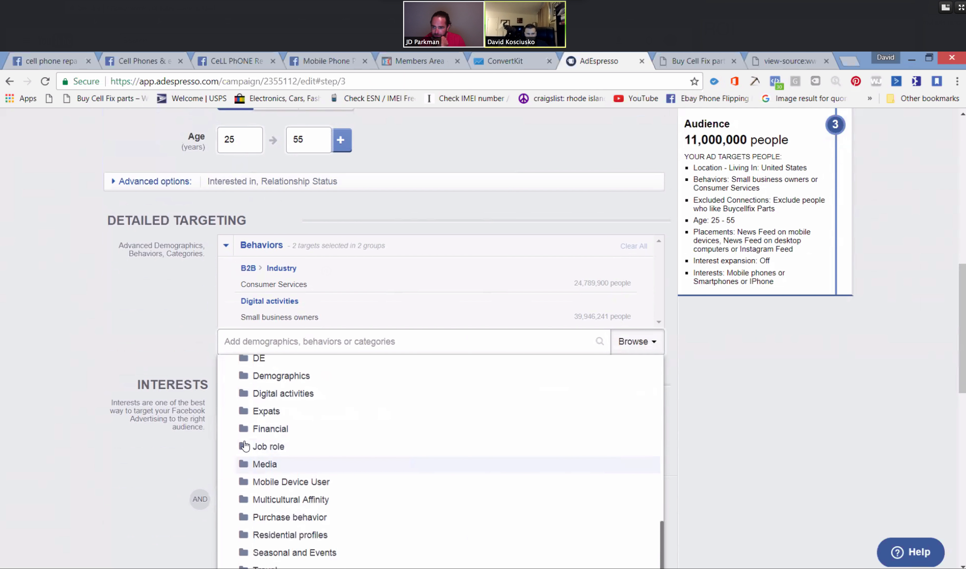
left_click(244, 445)
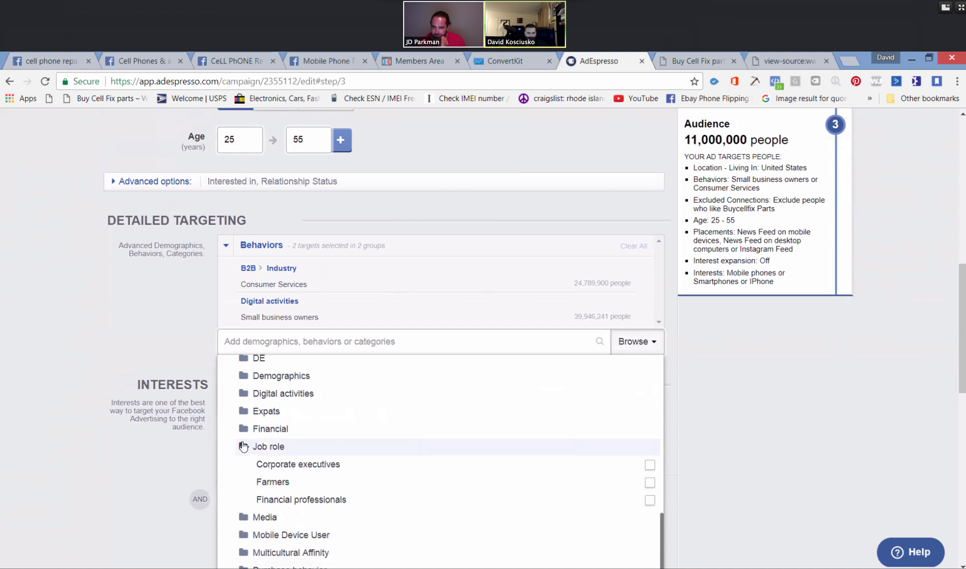
left_click(244, 447)
scroll(243, 451, "down", 1)
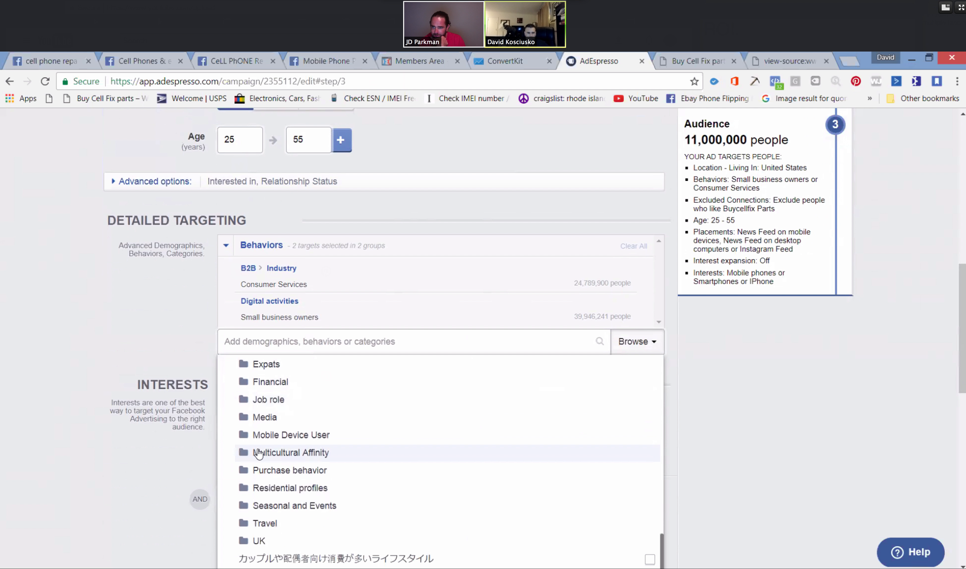
Expand Purchase behavior > Business purchases and view the audience details of the Business marketing option.
scroll(254, 462, "down", 1)
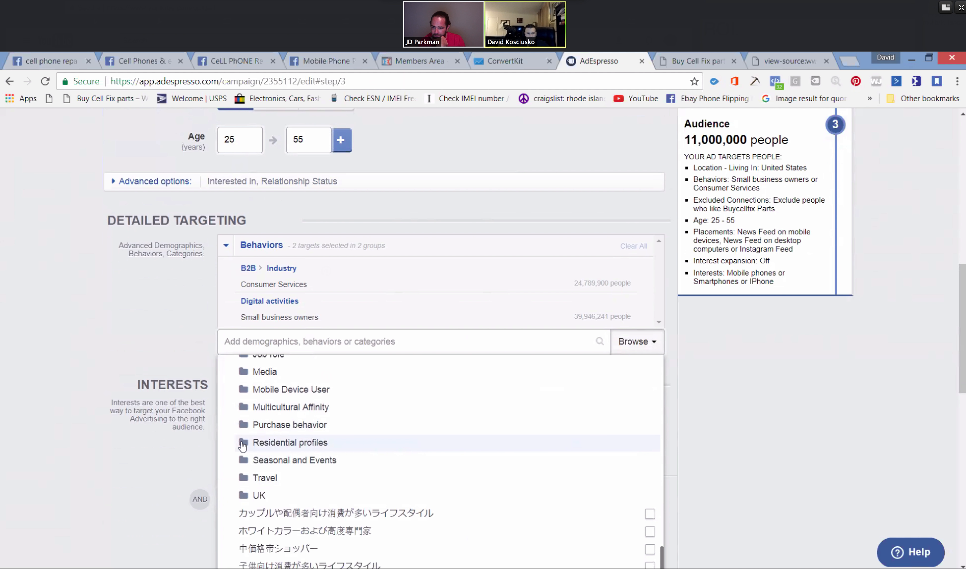
left_click(242, 433)
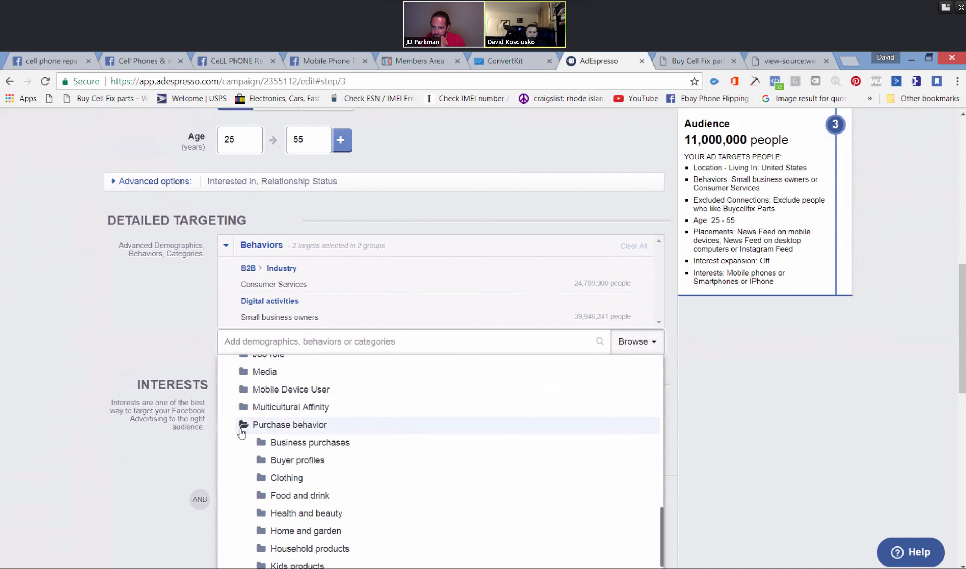
scroll(239, 440, "down", 1)
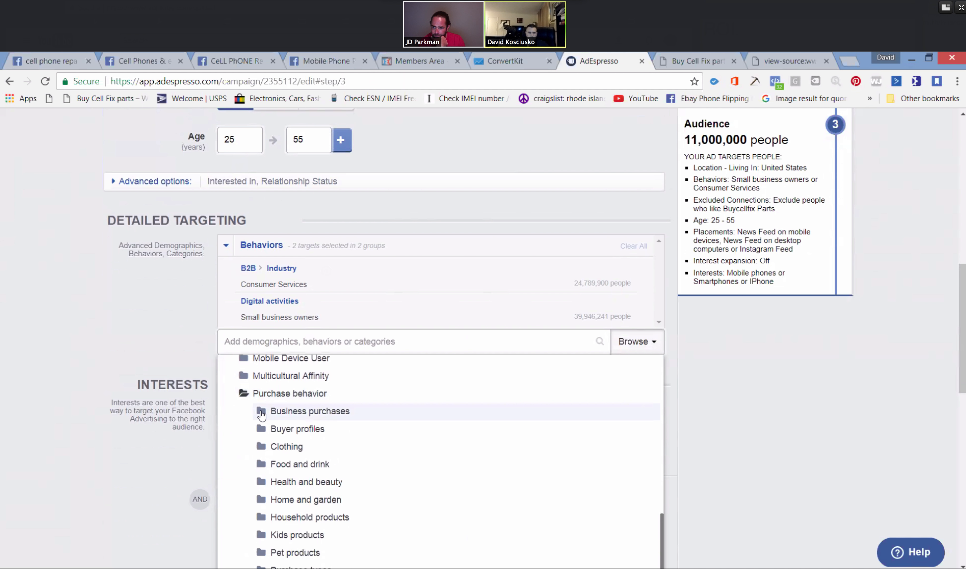
left_click(262, 415)
mouse_move(351, 432)
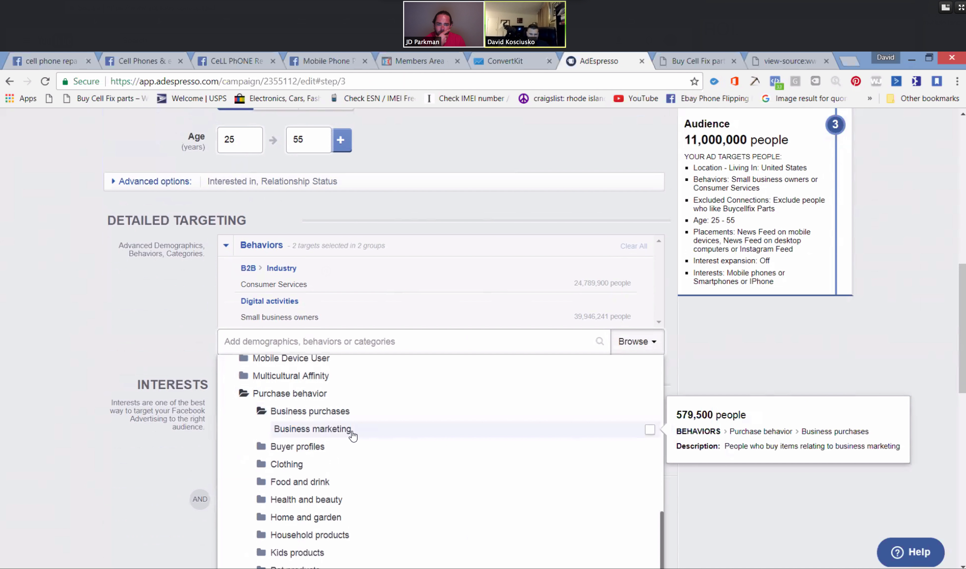
Search the detailed targeting options for "business" and examine the matching demographics and behaviors.
left_click(358, 340)
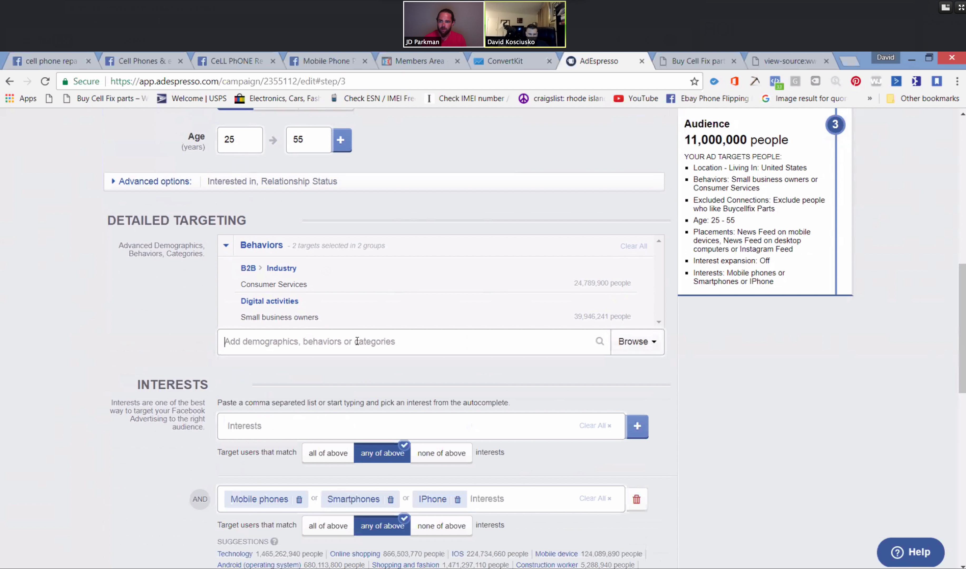
type("business")
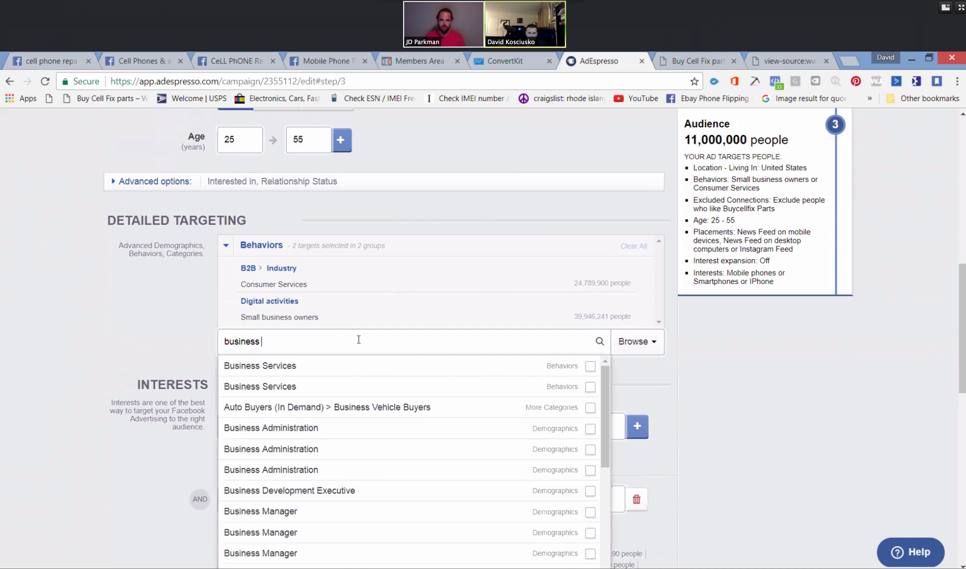
mouse_move(388, 375)
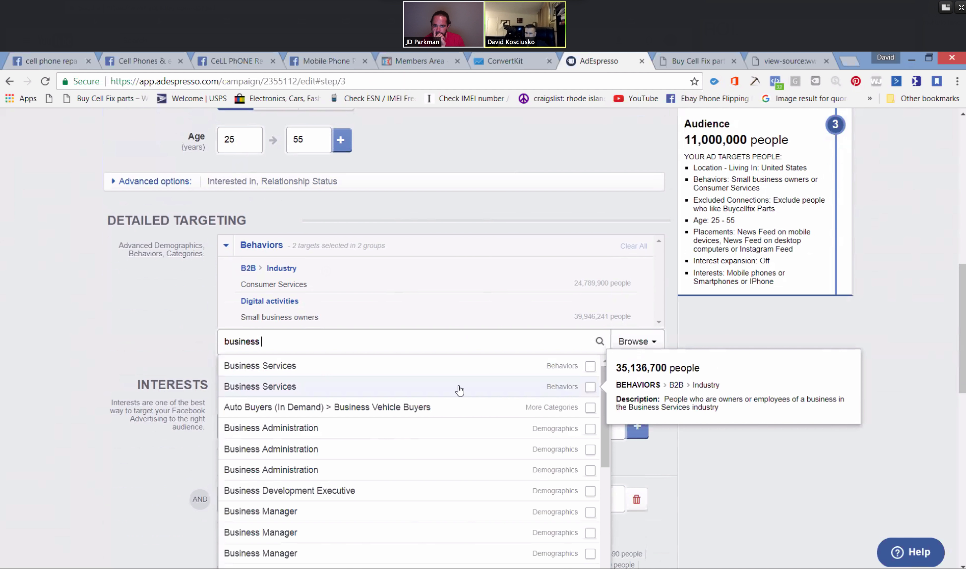
scroll(436, 446, "down", 5)
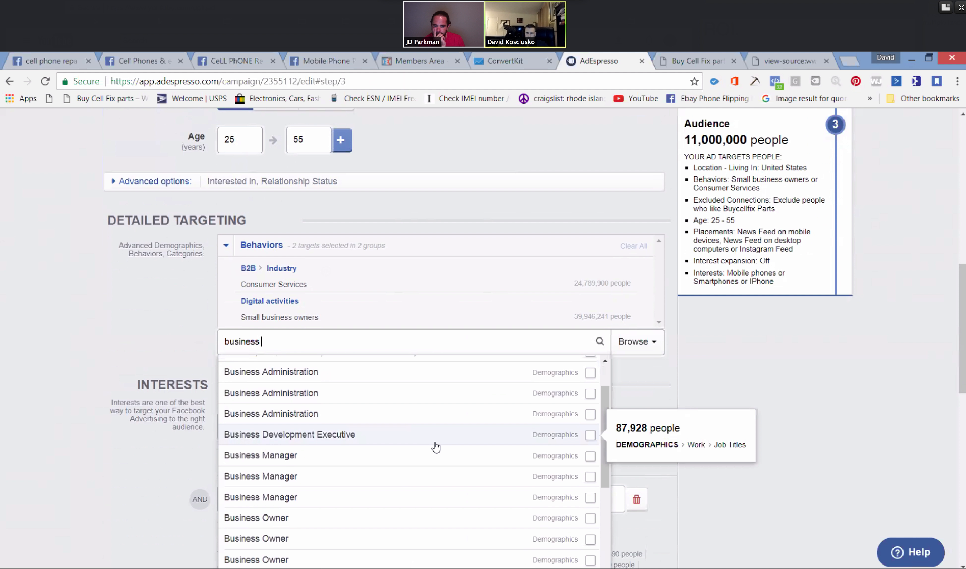
scroll(435, 454, "down", 7)
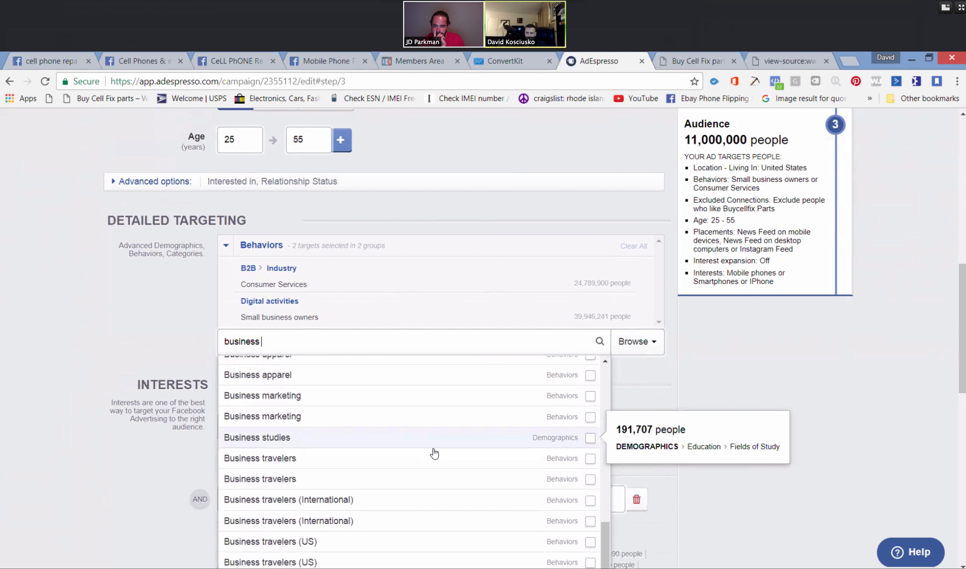
scroll(424, 489, "down", 6)
scroll(428, 478, "down", 1)
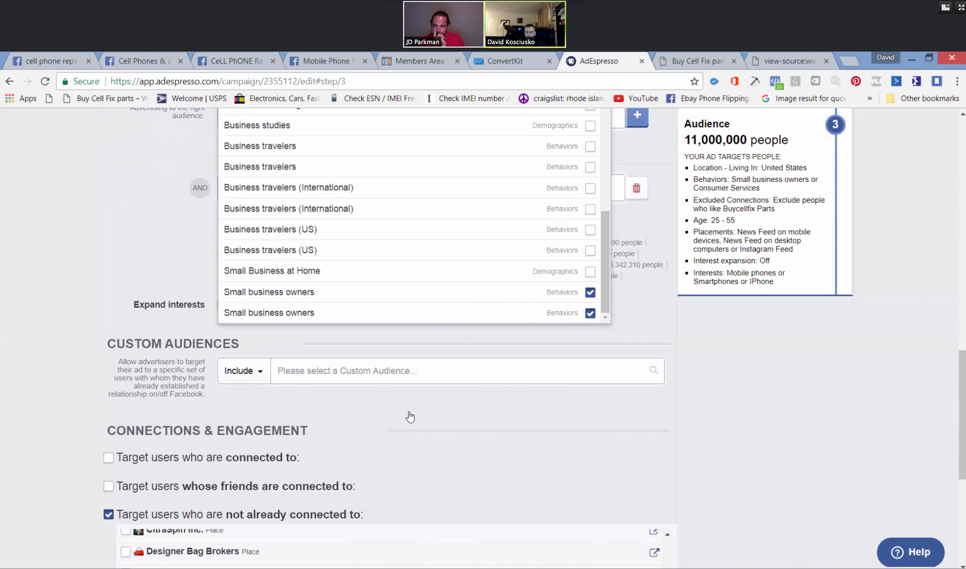
scroll(432, 421, "up", 2)
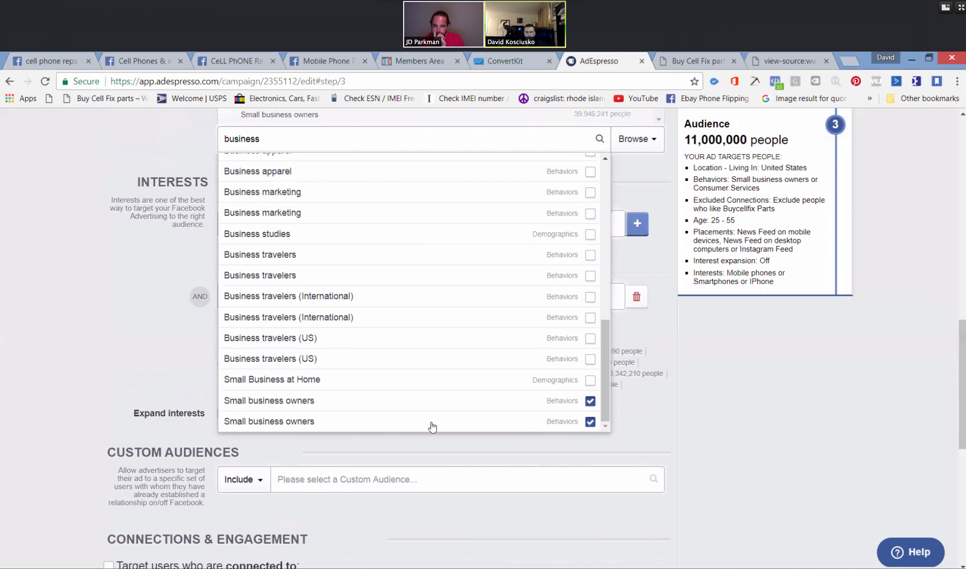
mouse_move(411, 409)
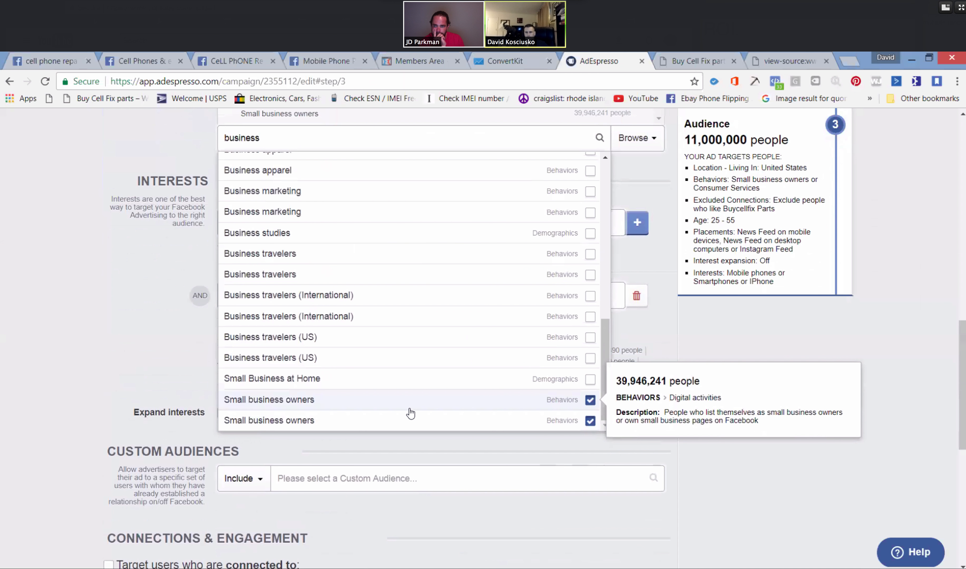
scroll(411, 408, "up", 1)
scroll(413, 411, "up", 2)
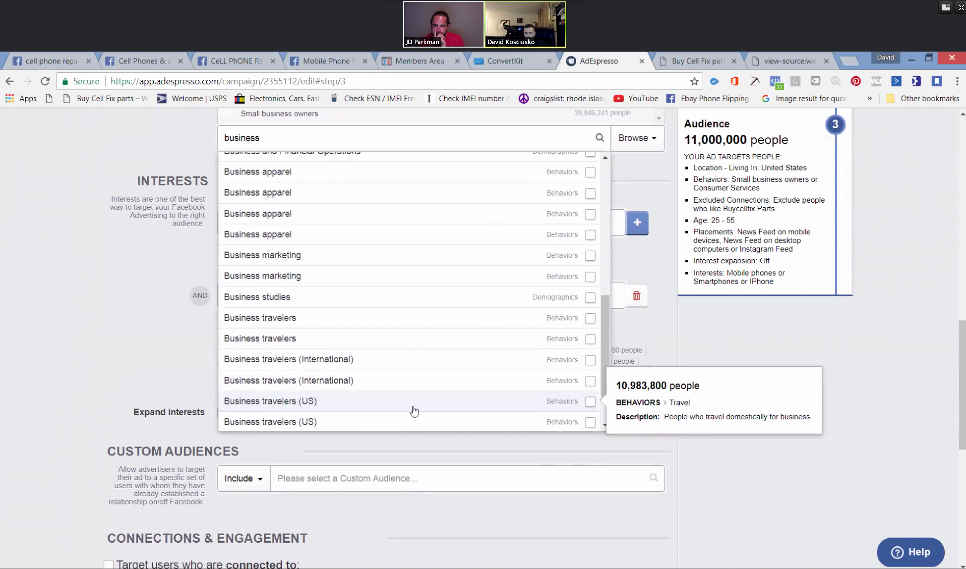
scroll(417, 408, "up", 8)
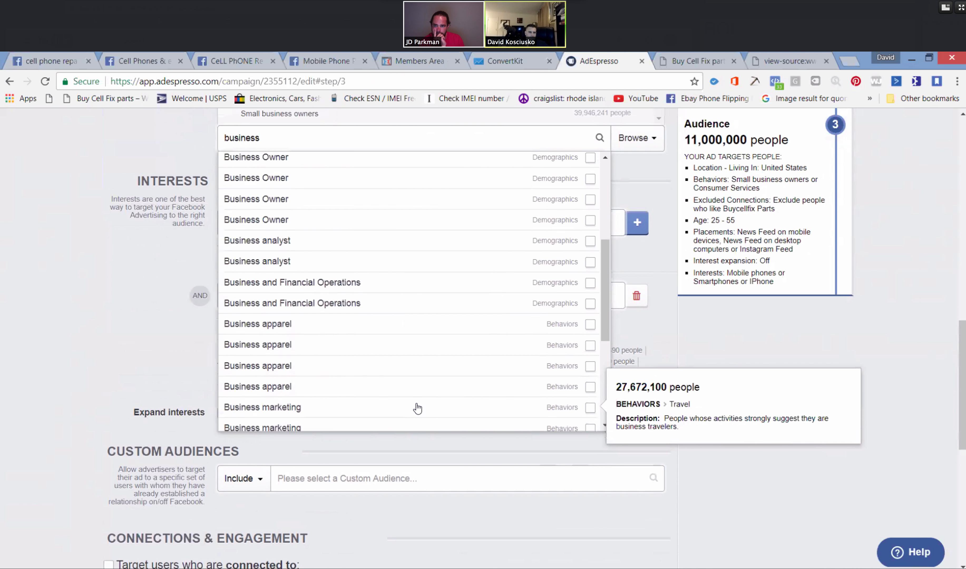
scroll(419, 406, "up", 2)
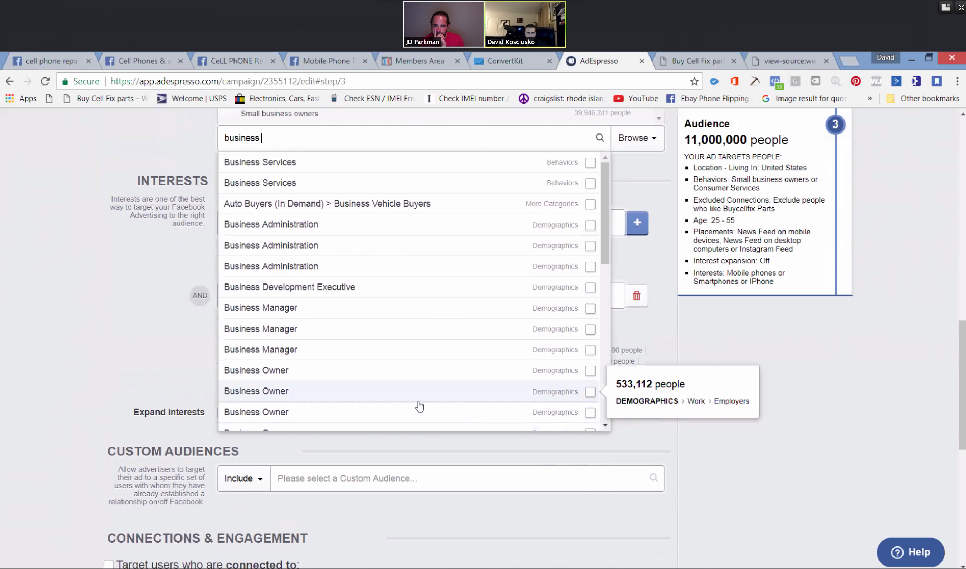
scroll(419, 407, "down", 4)
scroll(419, 407, "down", 10)
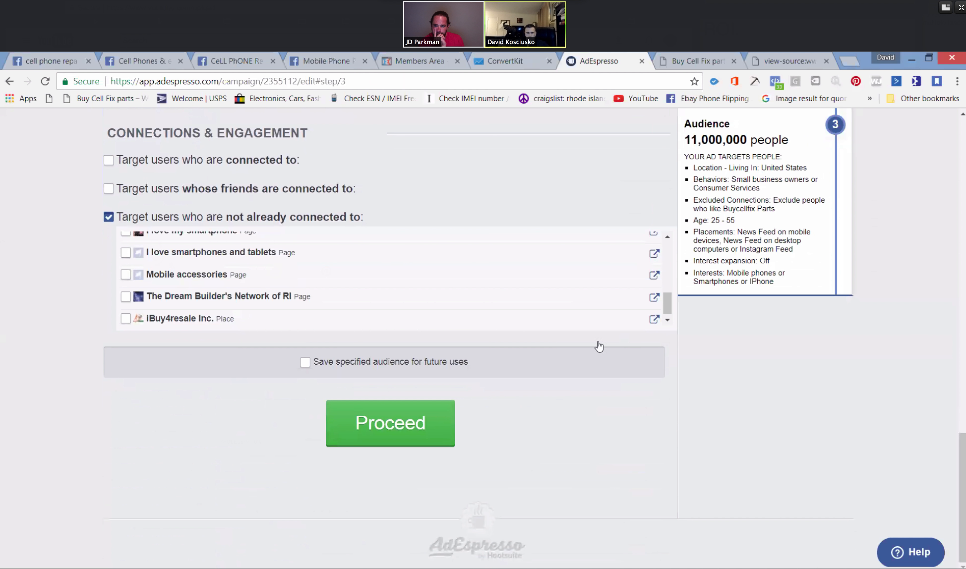
scroll(766, 394, "up", 8)
scroll(770, 395, "up", 2)
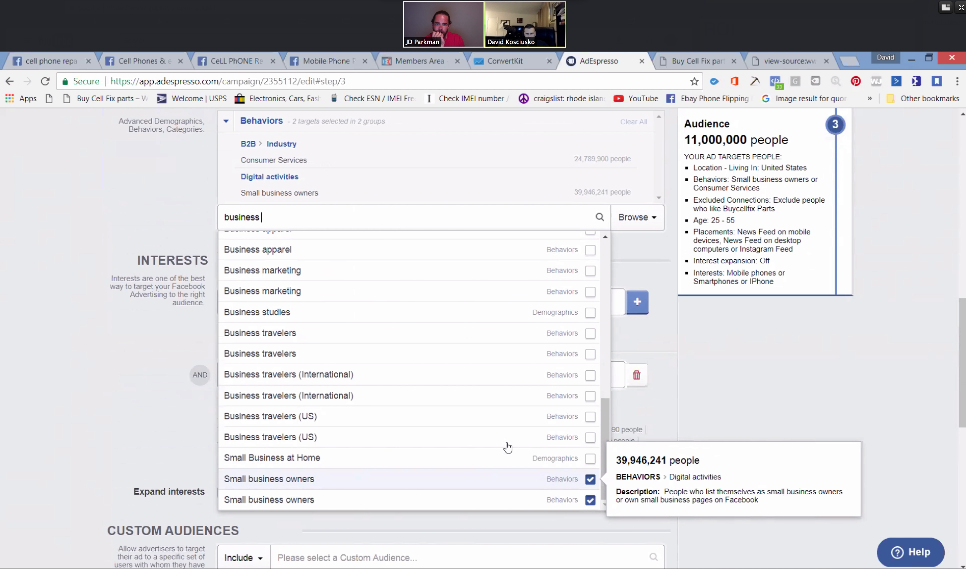
Add the Business Owner job title from the search results to the detailed targeting demographics.
scroll(459, 417, "up", 3)
scroll(459, 417, "up", 3)
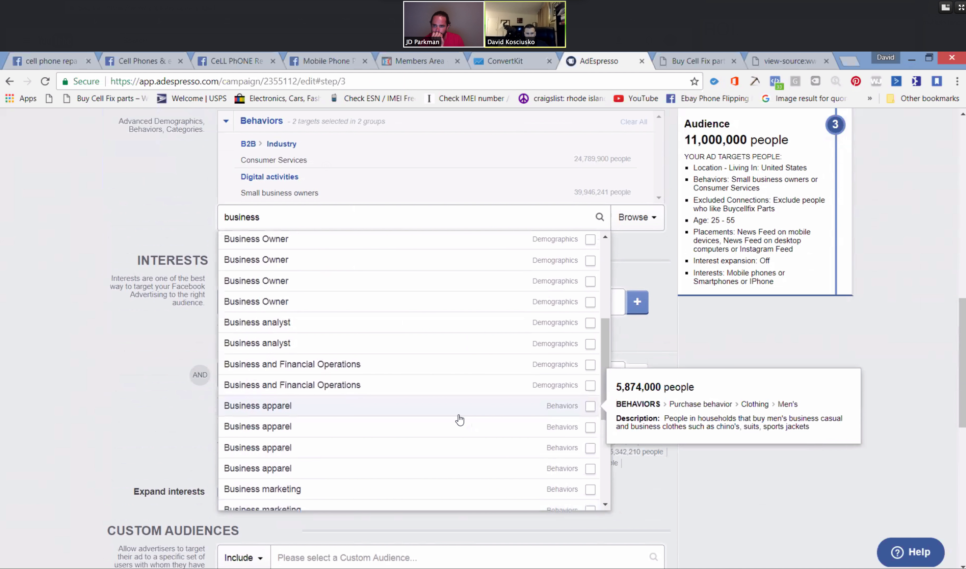
scroll(490, 334, "up", 1)
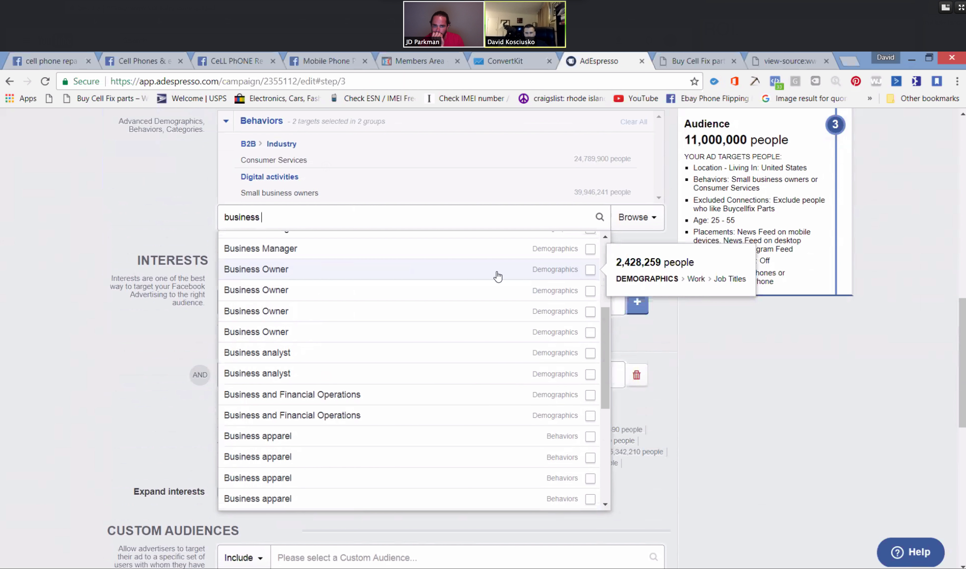
left_click(590, 271)
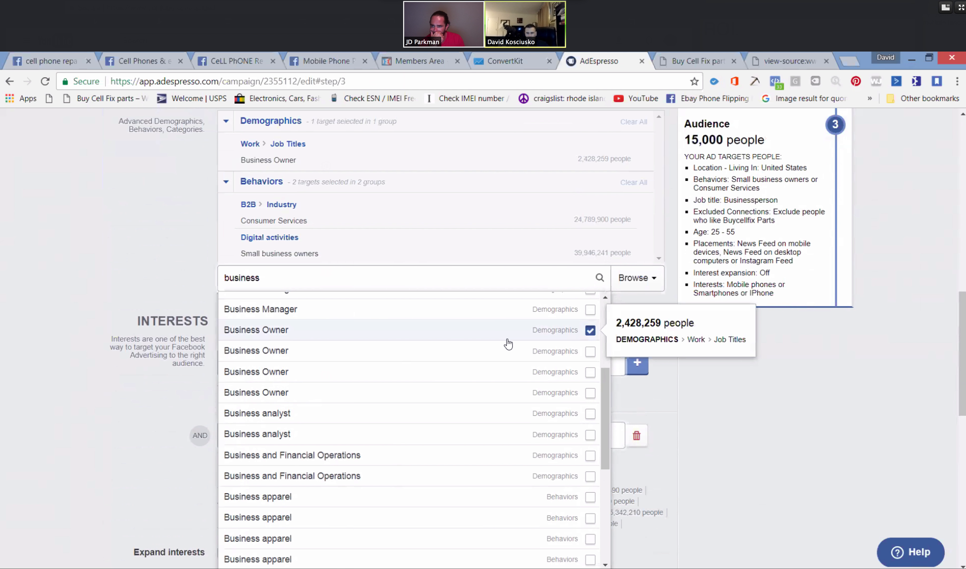
left_click(762, 438)
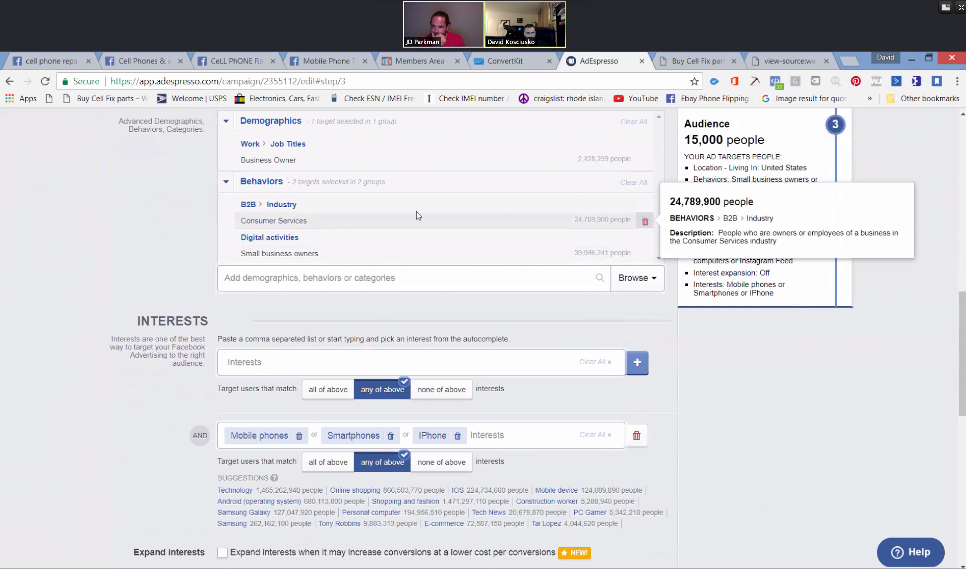
Try adding the CEO job title to the detailed targeting demographics, and remove it again.
scroll(397, 206, "up", 1)
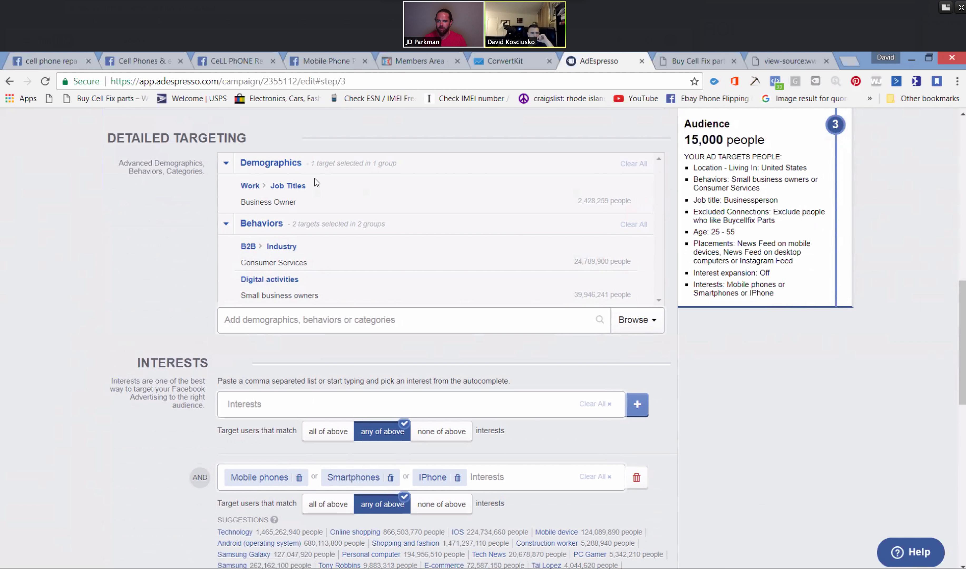
left_click(320, 320)
type("ceo")
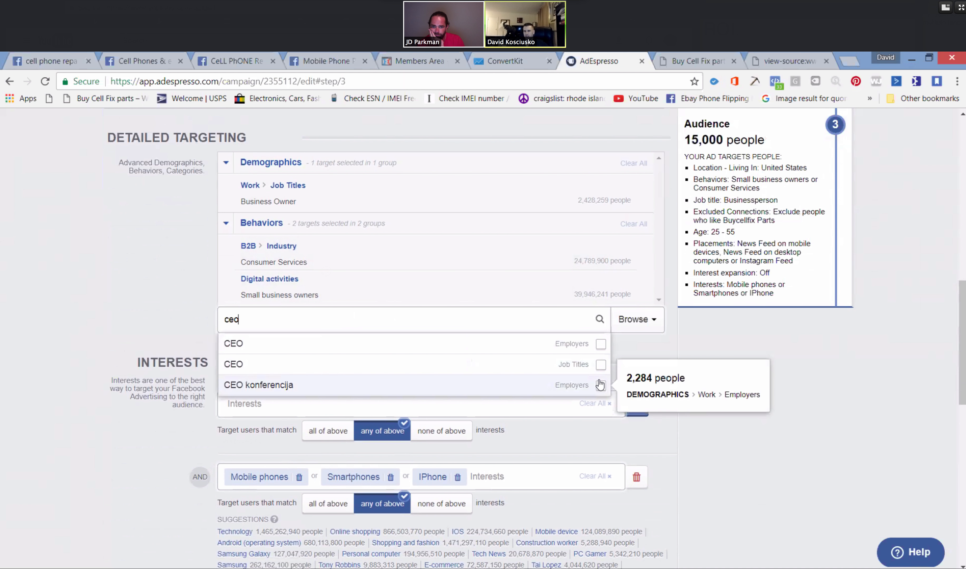
left_click(600, 365)
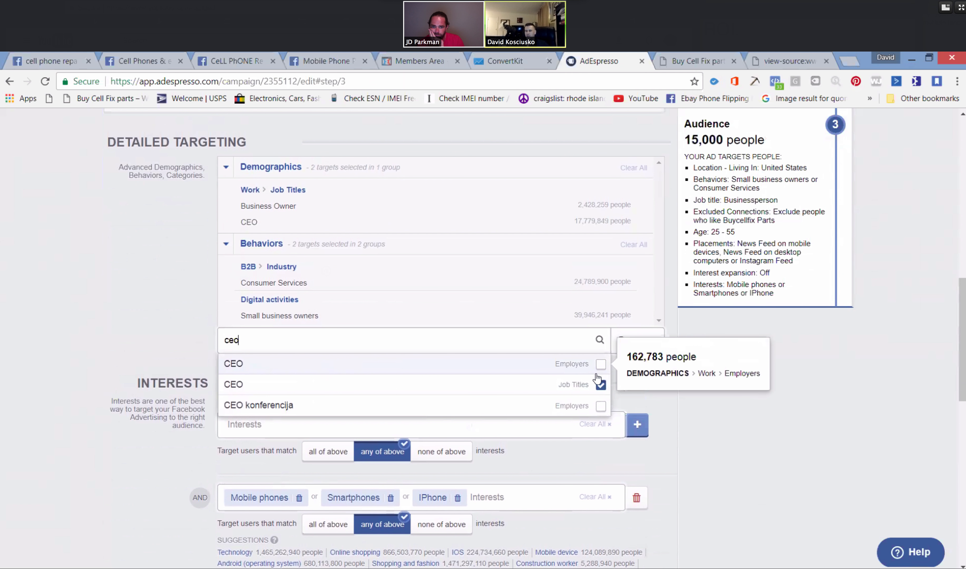
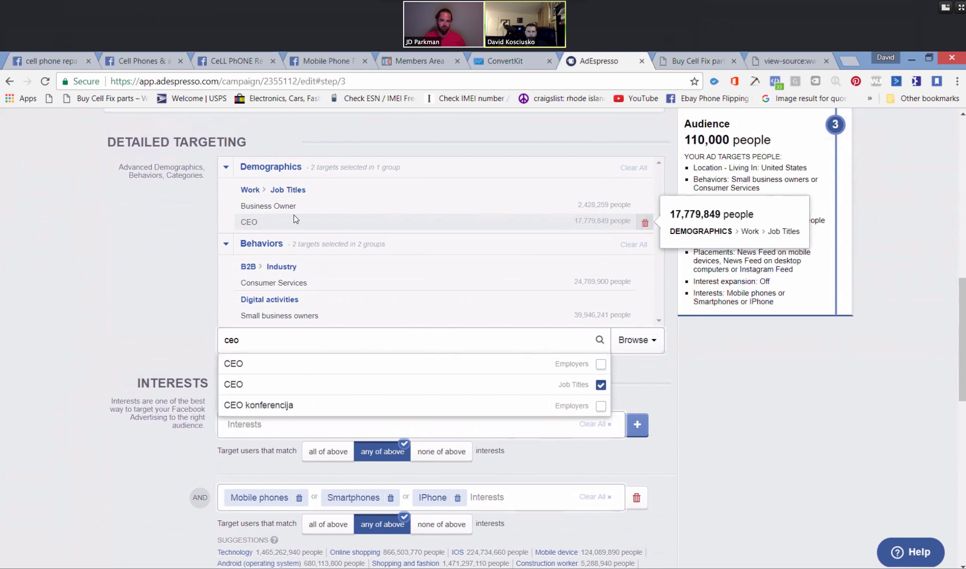
left_click(646, 224)
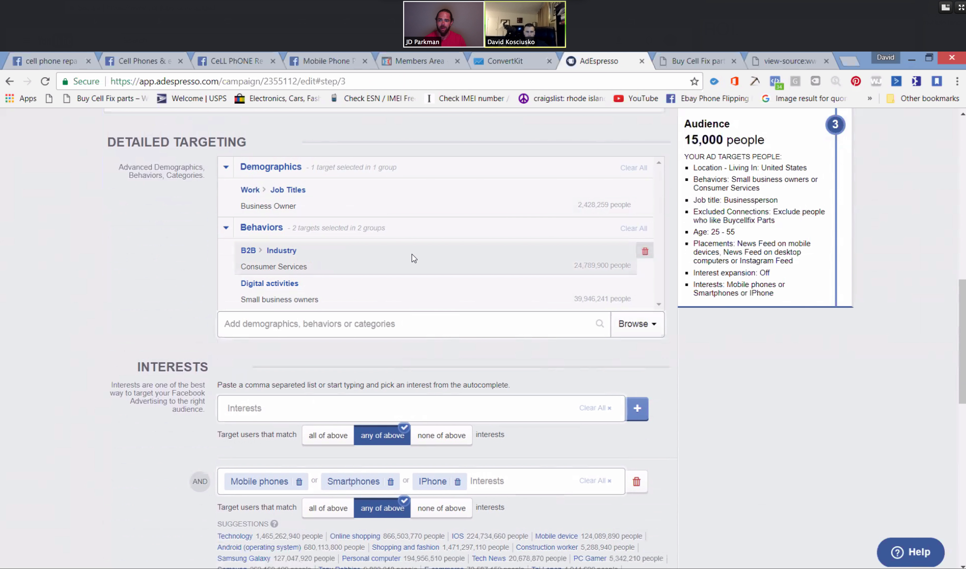
Check the job title in the audience summary and remove Small business owners from the targeted behaviors.
scroll(172, 368, "down", 4)
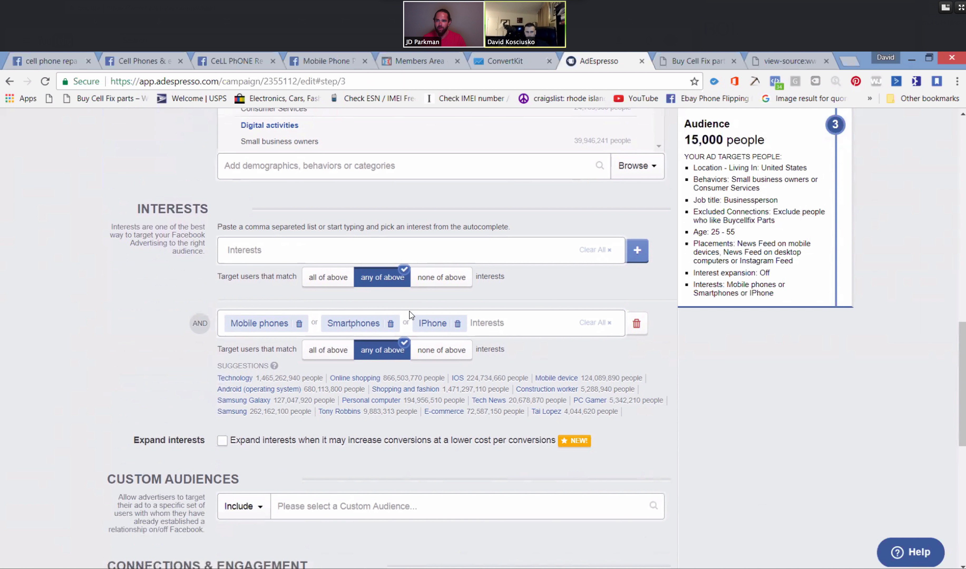
scroll(125, 324, "up", 3)
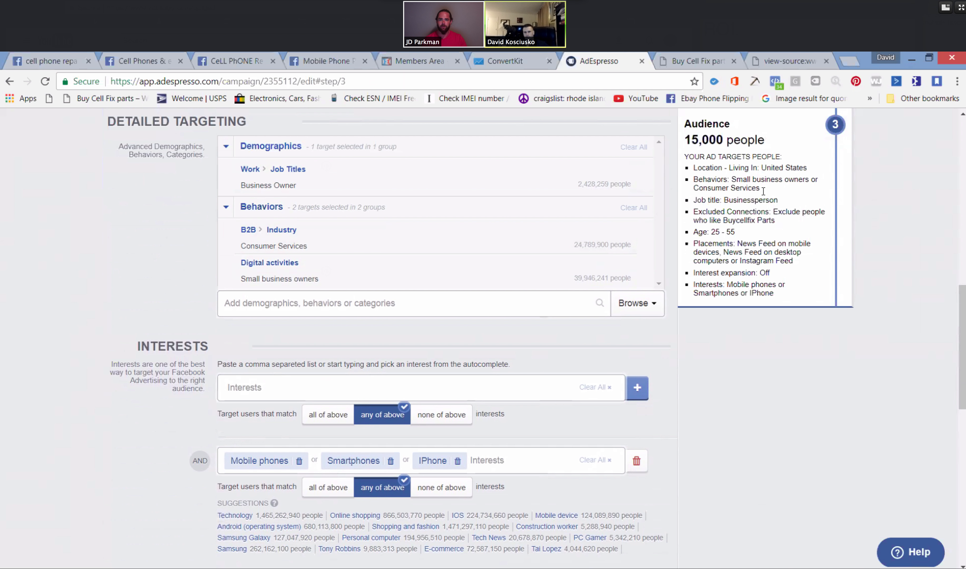
left_click(754, 200)
left_click_drag(754, 201, 697, 201)
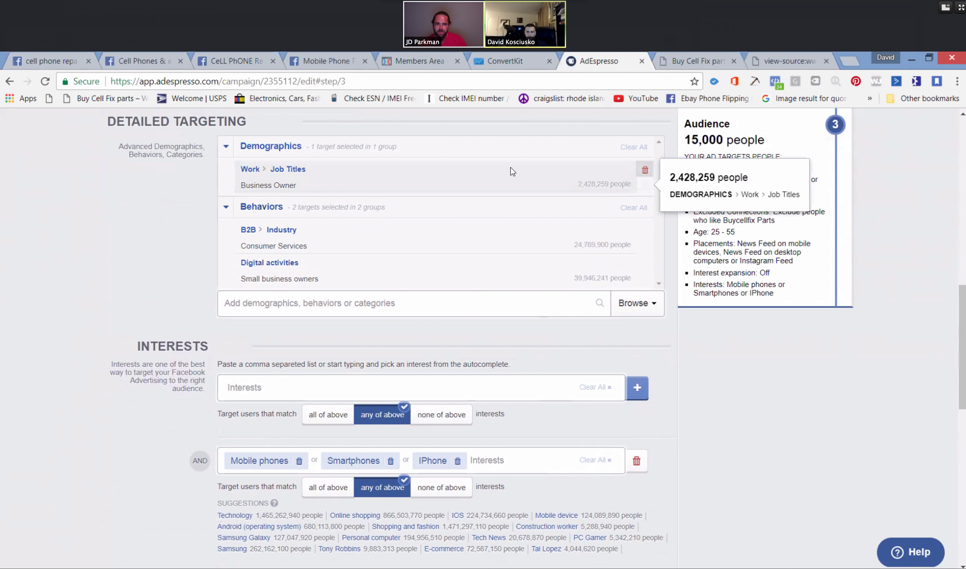
left_click(791, 200)
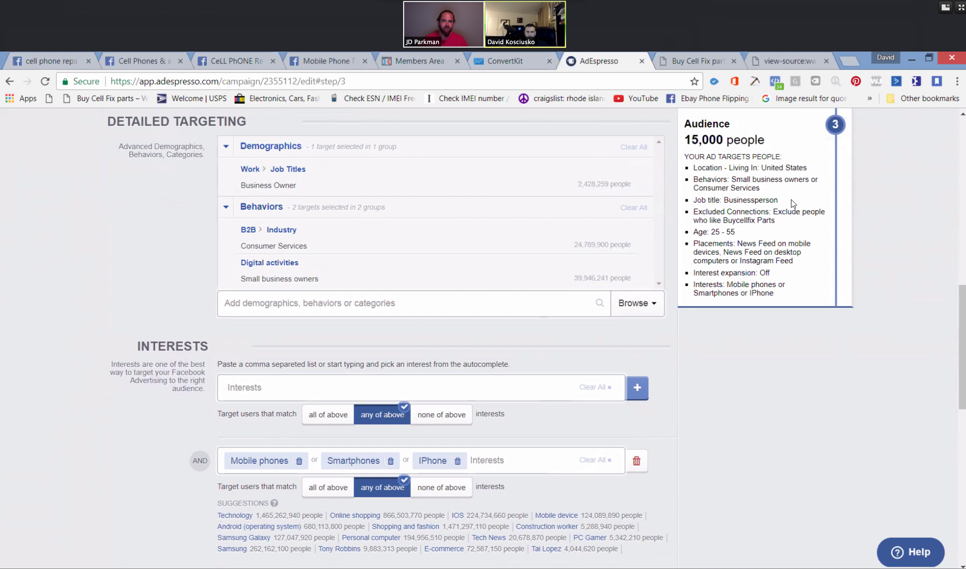
scroll(795, 210, "up", 1)
mouse_move(406, 294)
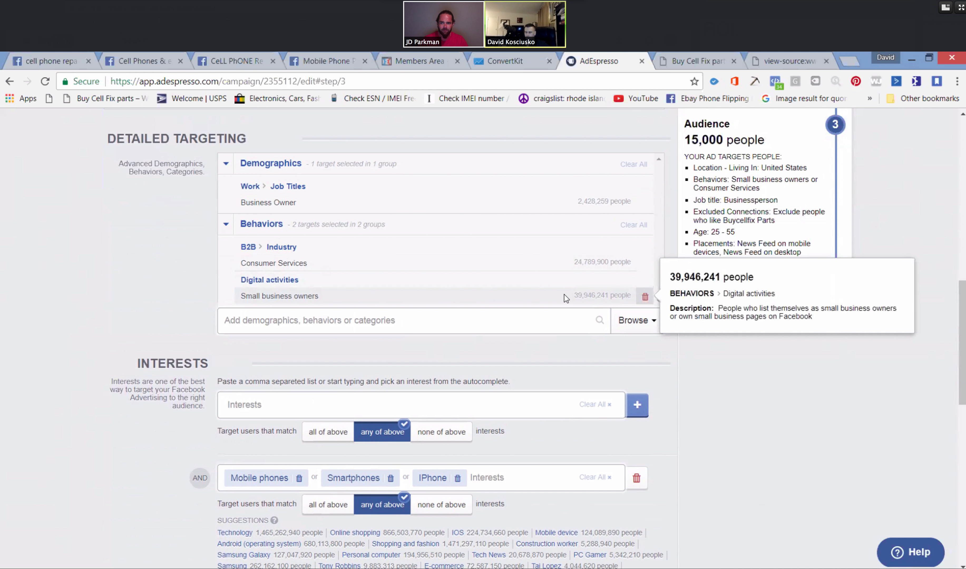
left_click(645, 297)
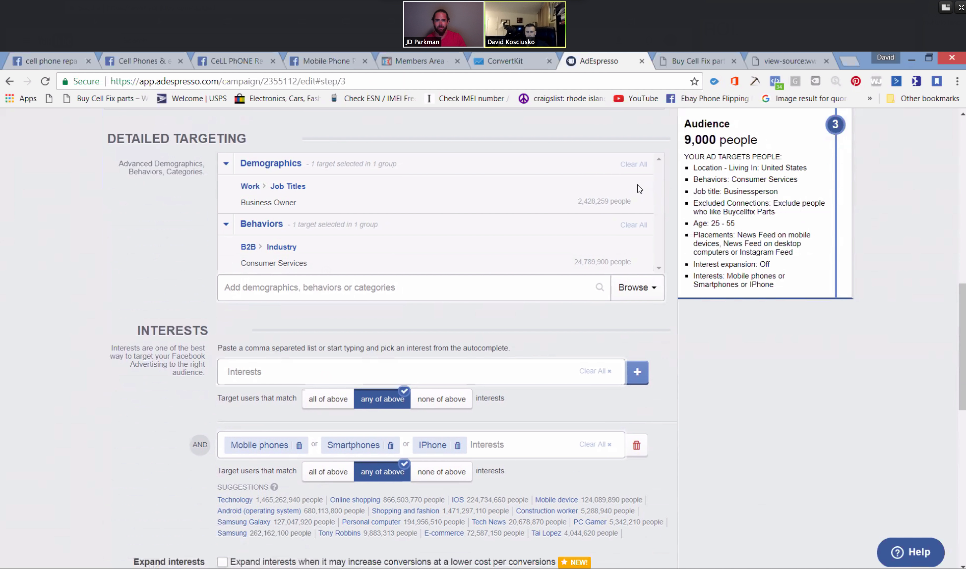
Examine the estimated audience size and age range in the summary along with the remaining job title and industry targets.
left_click_drag(765, 137, 673, 127)
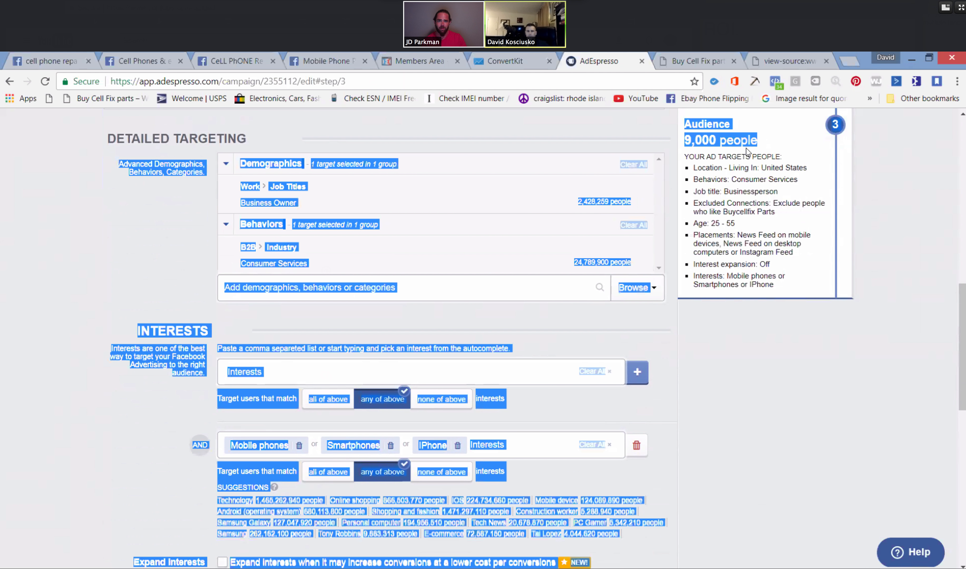
left_click(807, 358)
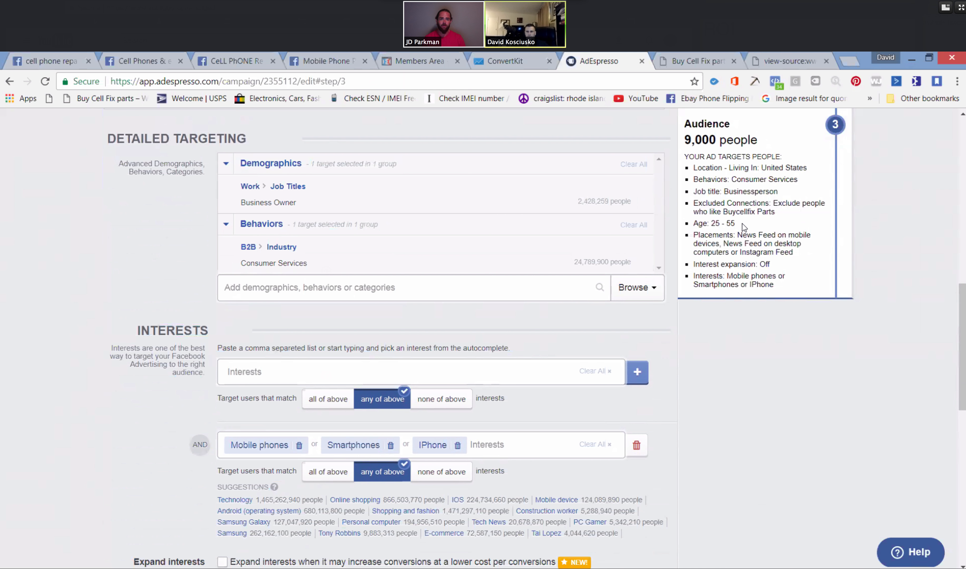
triple_click(698, 223)
left_click(759, 381)
left_click(513, 443)
left_click_drag(770, 145, 681, 141)
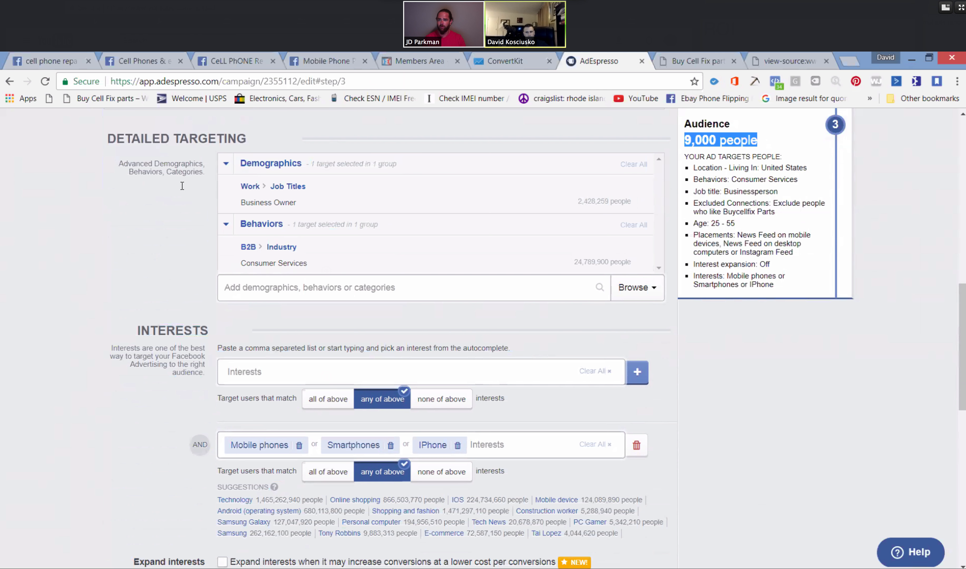
mouse_move(310, 204)
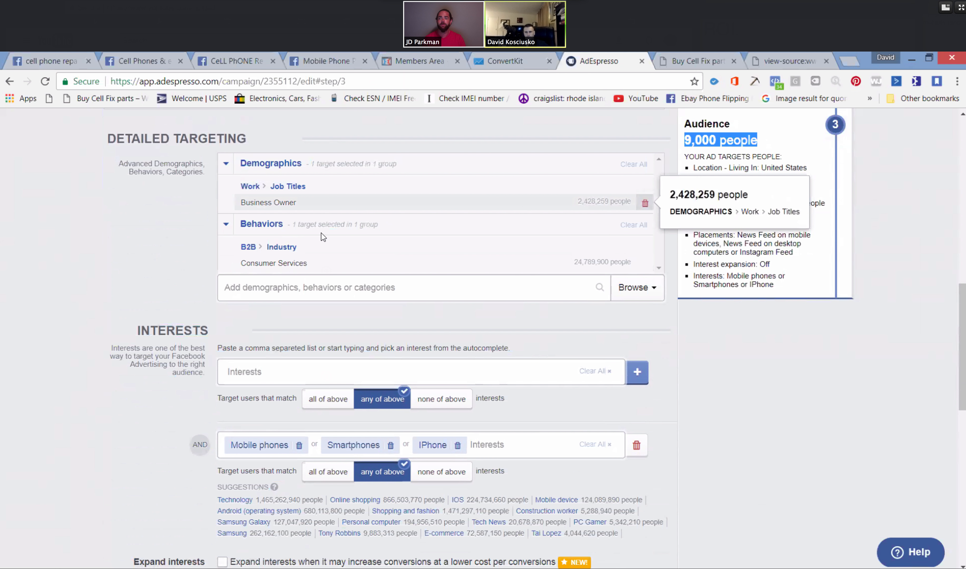
mouse_move(321, 262)
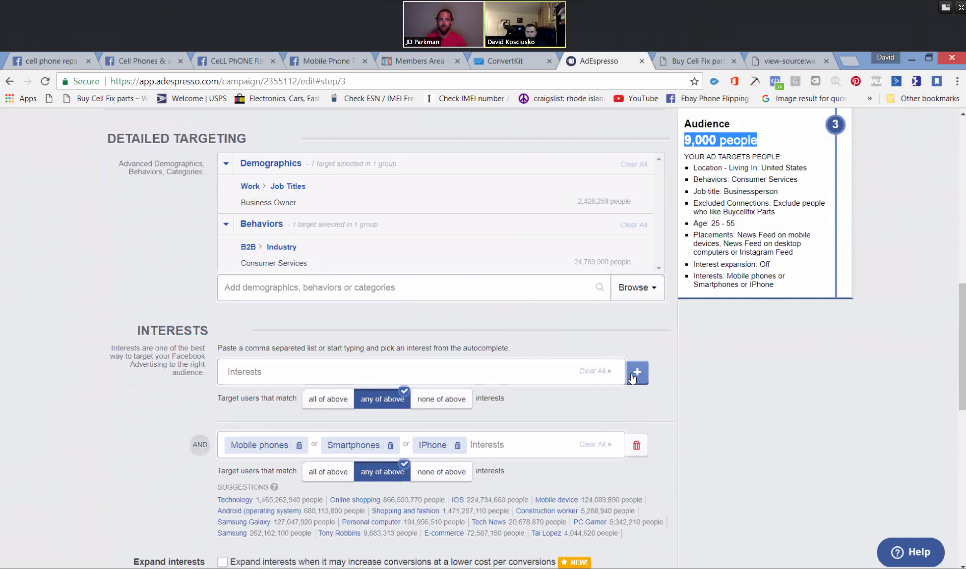
Add the suggested Mobile device interest to the group with Mobile phones, Smartphones and IPhone.
left_click(772, 393)
scroll(703, 391, "down", 4)
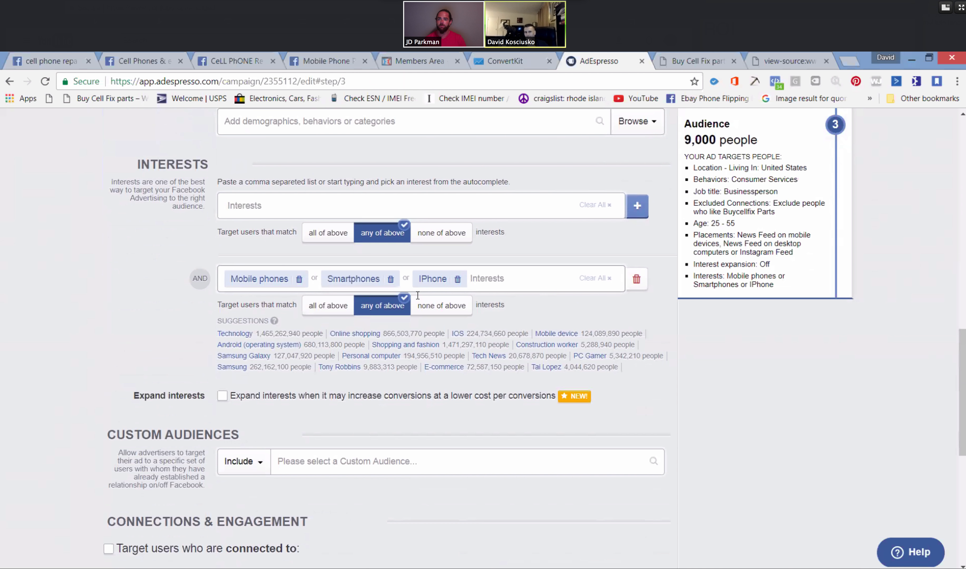
left_click(544, 335)
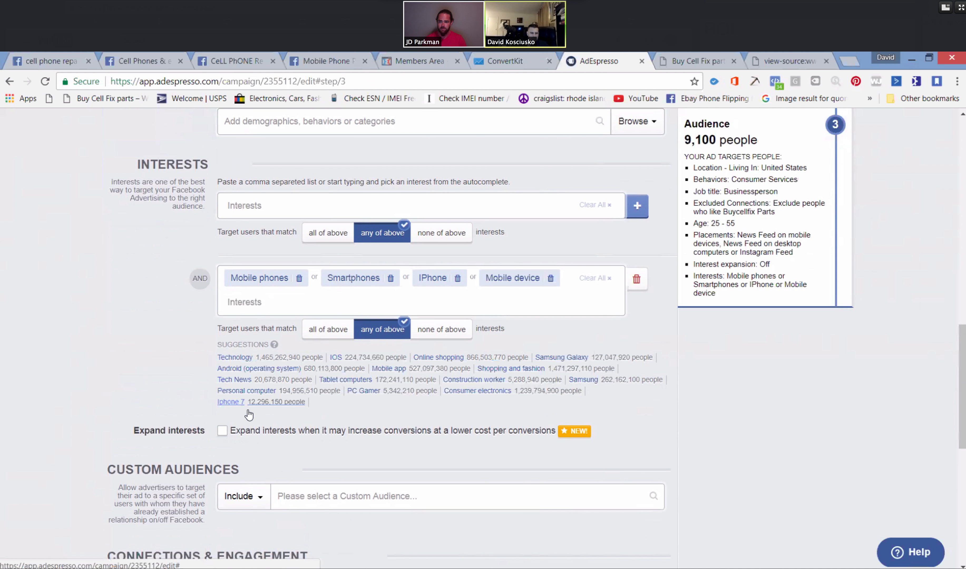
Add the suggested interests IOS, IPhone 5, IPhone 6, Iphone 7 and IPhone 5S to the group with Mobile phones.
left_click(343, 310)
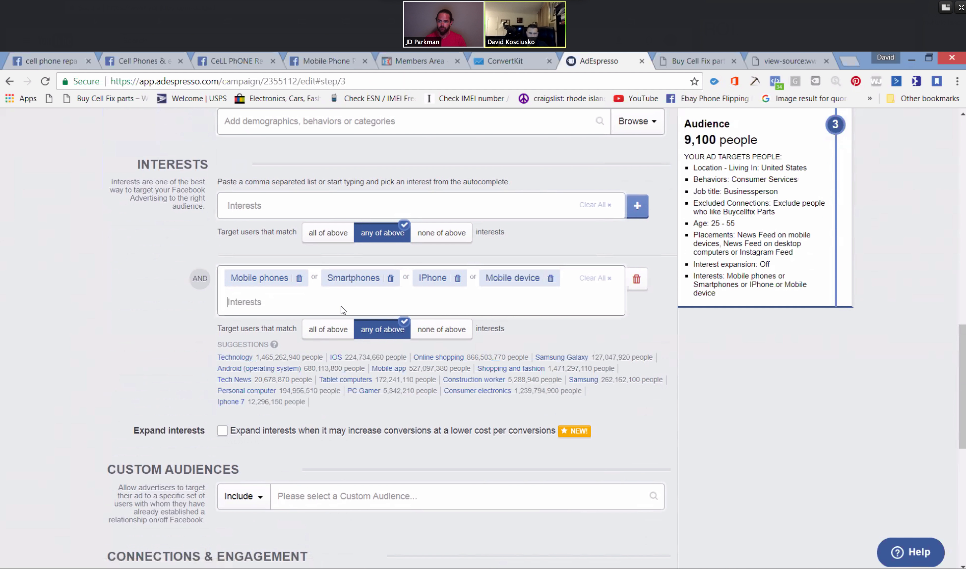
left_click(335, 359)
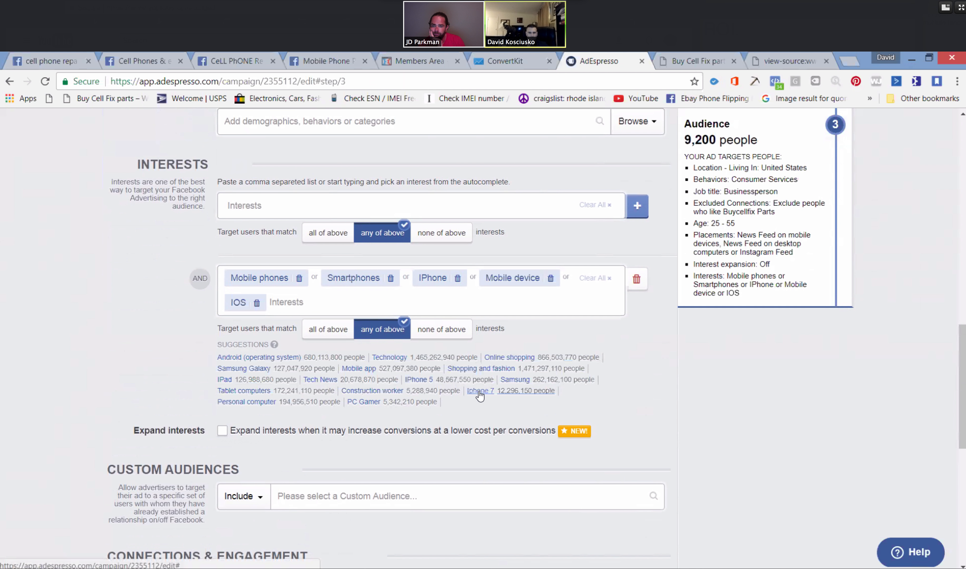
left_click(420, 379)
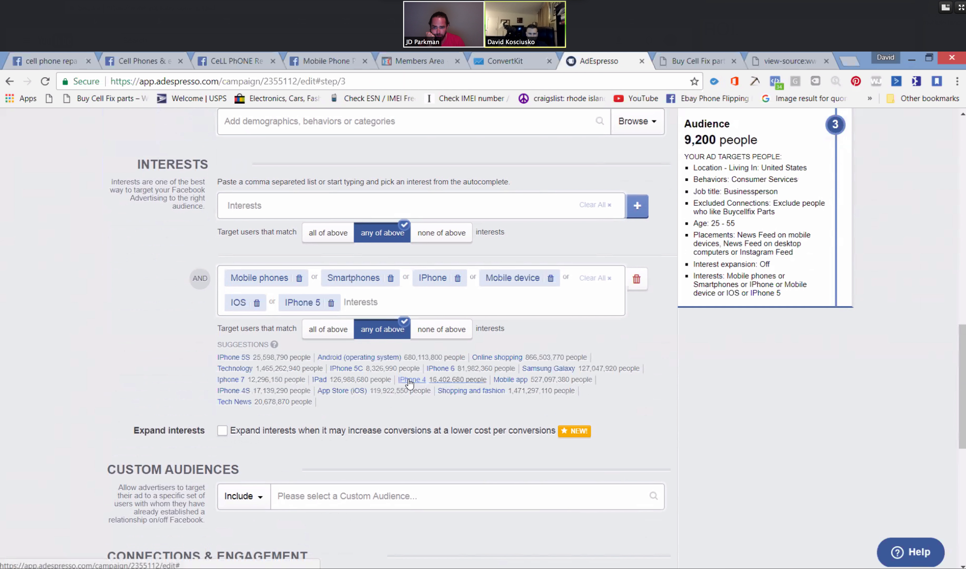
left_click(439, 371)
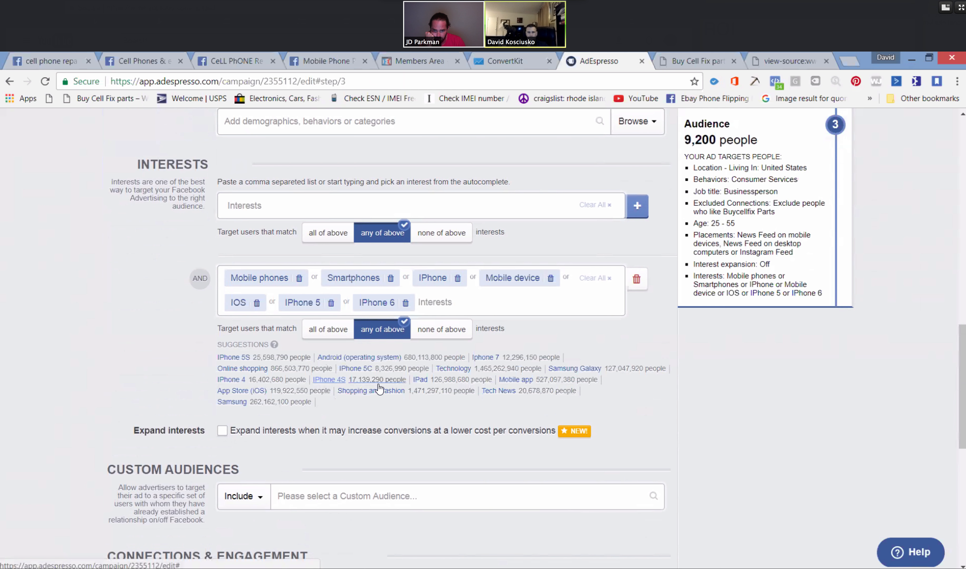
left_click(485, 357)
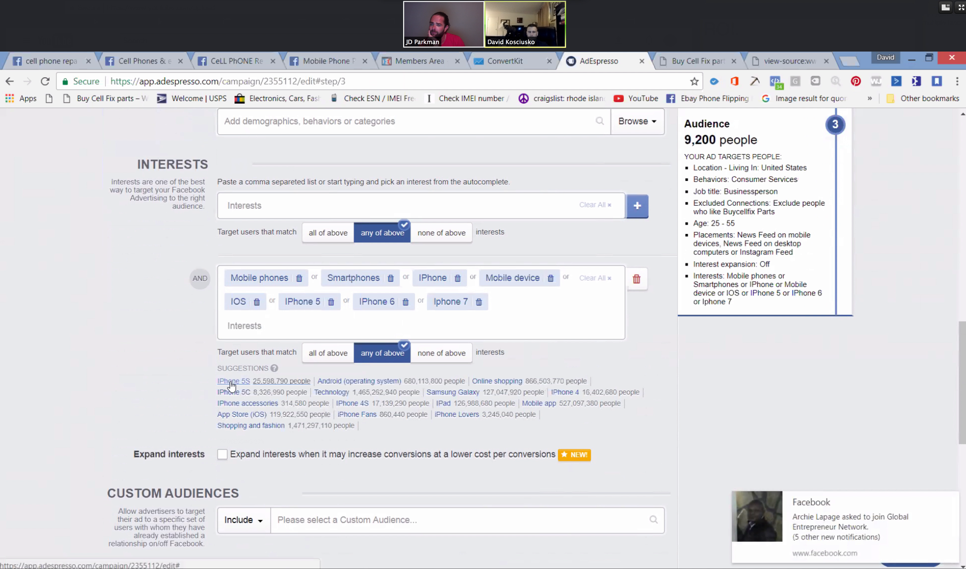
left_click(232, 381)
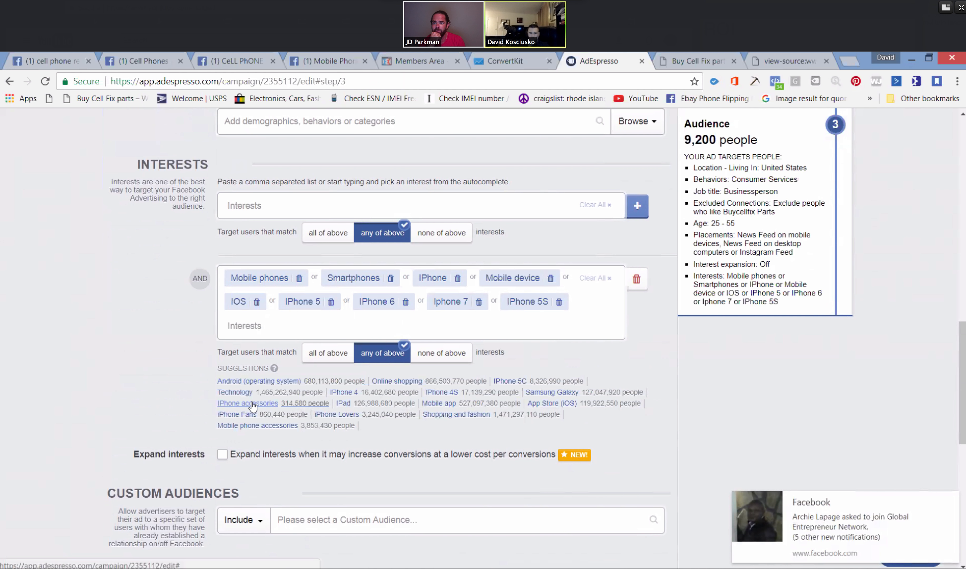
Try IPhone accessories as an interest in the empty first interest group, and clear that group again.
left_click(267, 211)
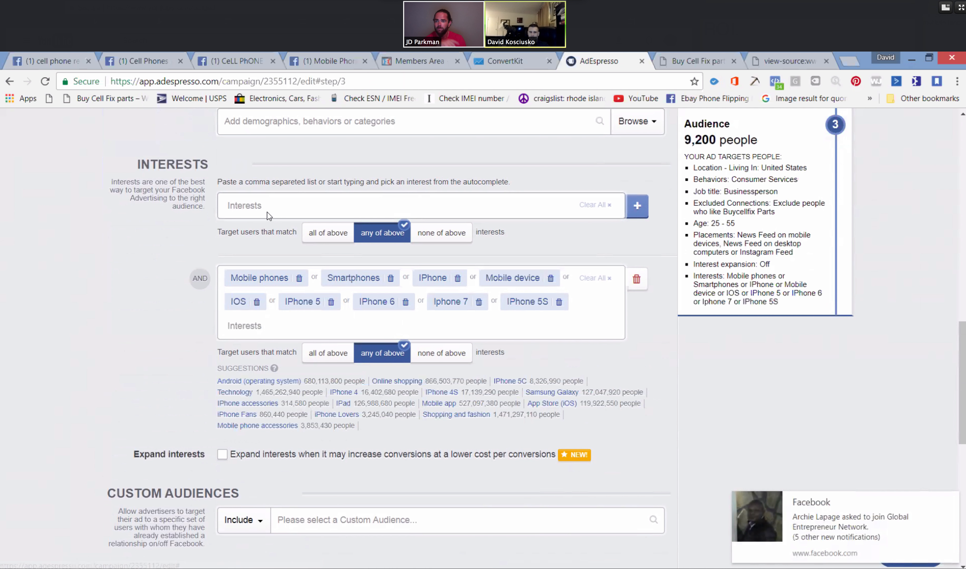
type("ip")
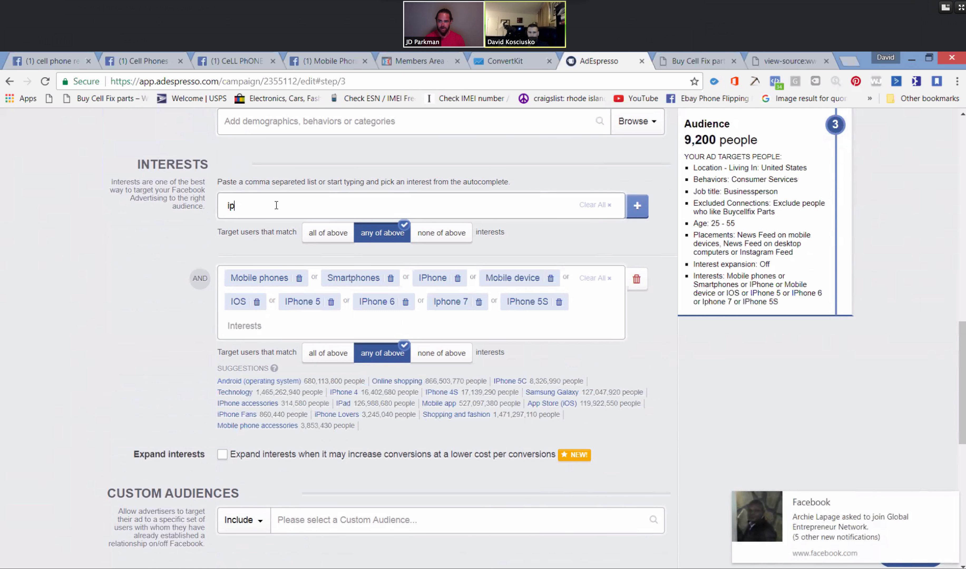
type("hone")
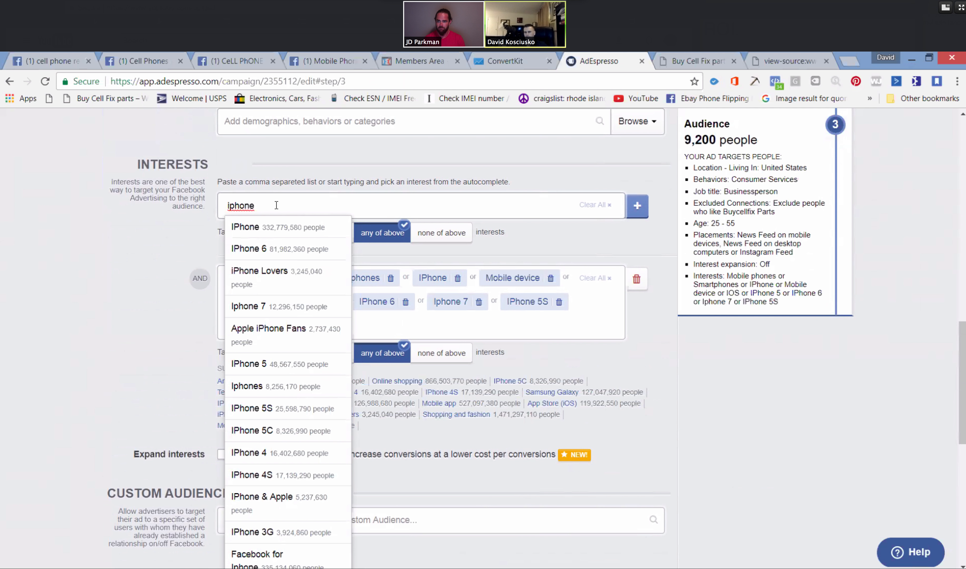
type("acces")
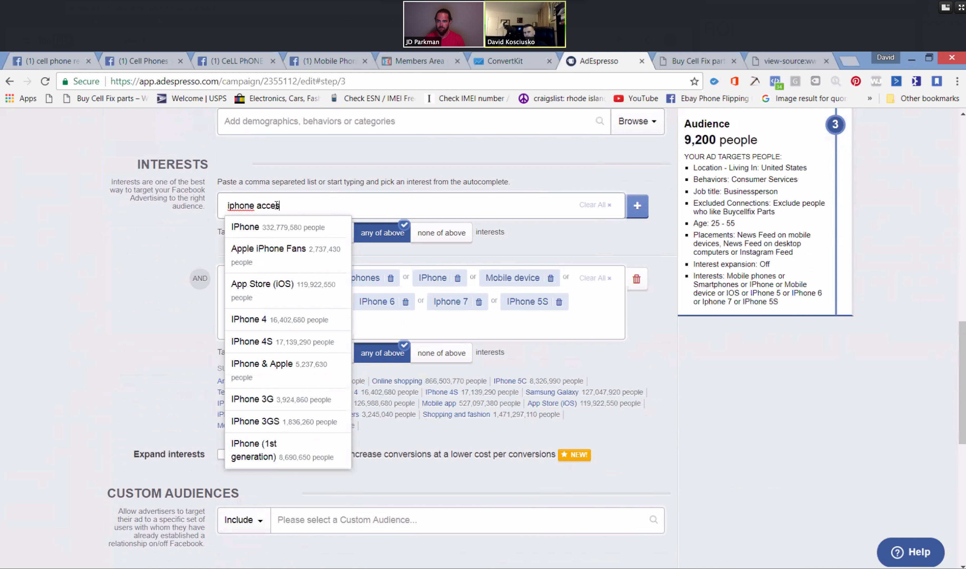
type("sories")
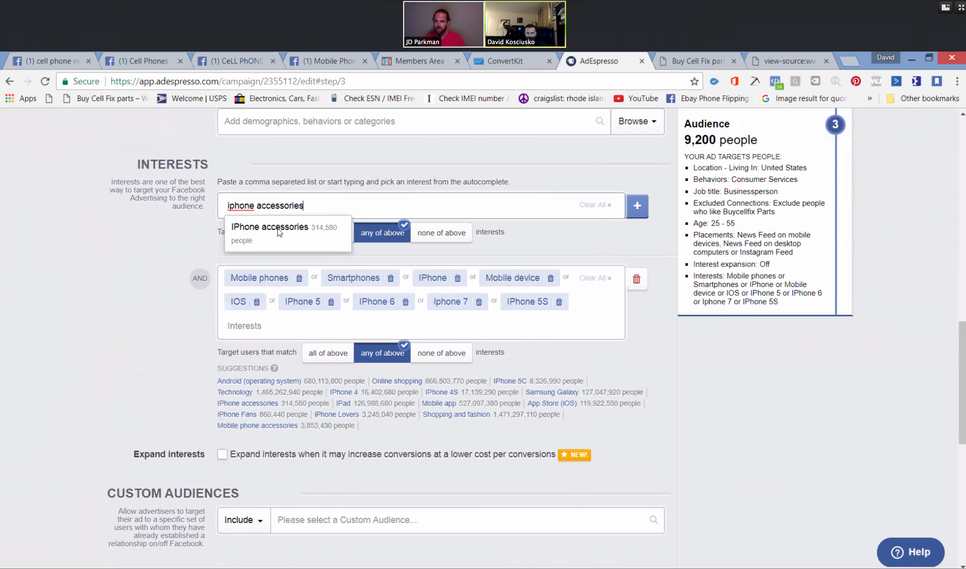
left_click(276, 231)
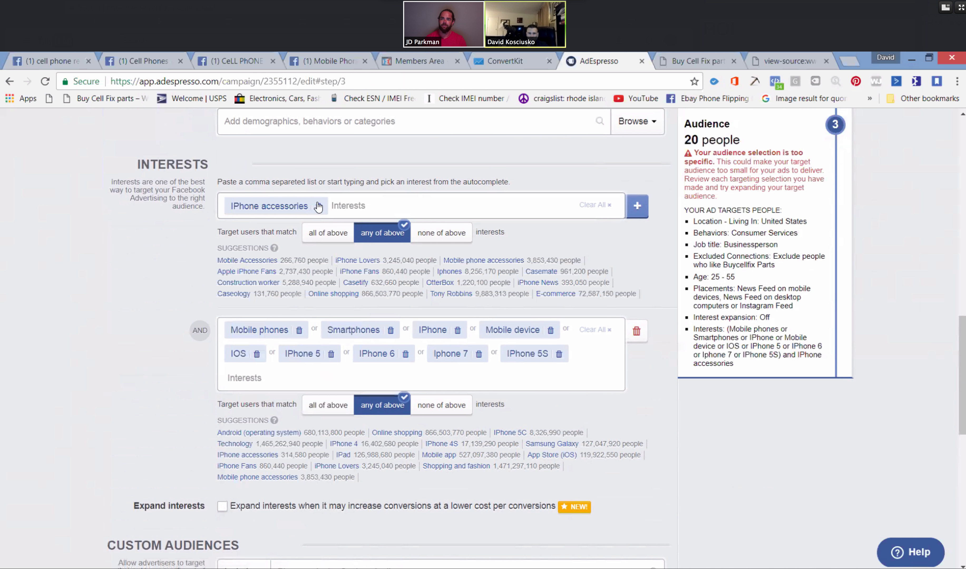
left_click(590, 206)
Add the suggested interests IPhone accessories and iPhone Lovers to the group with Mobile phones.
left_click(569, 374)
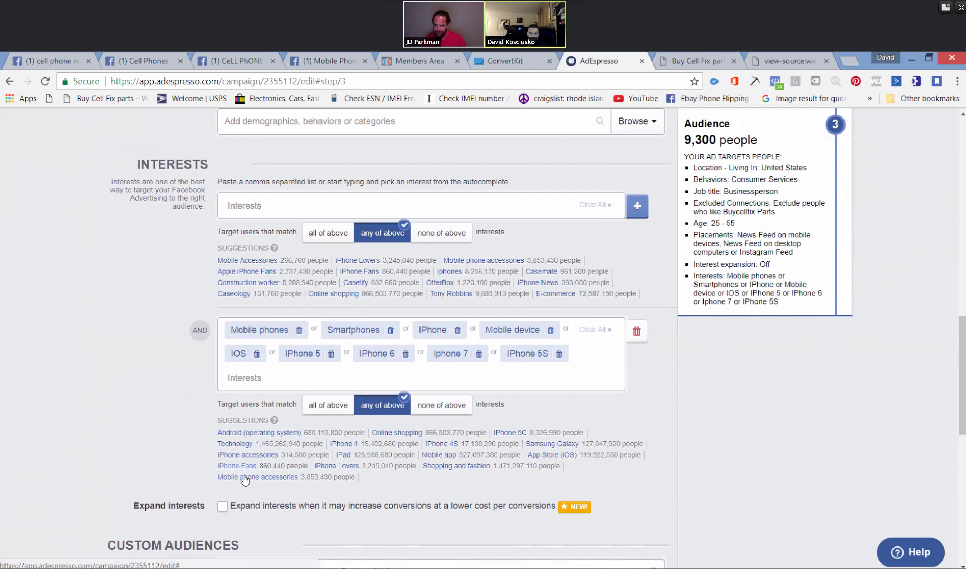
left_click(255, 457)
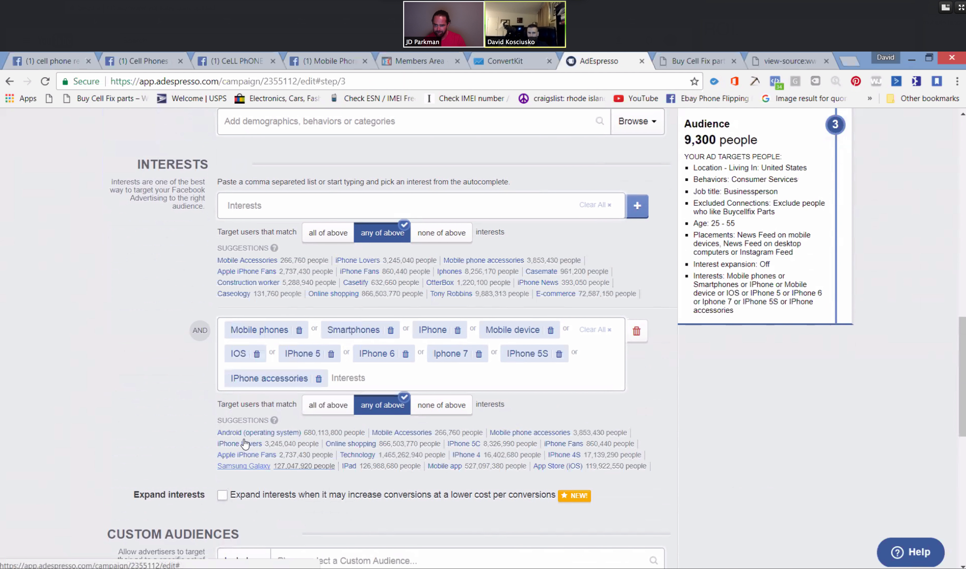
left_click(248, 446)
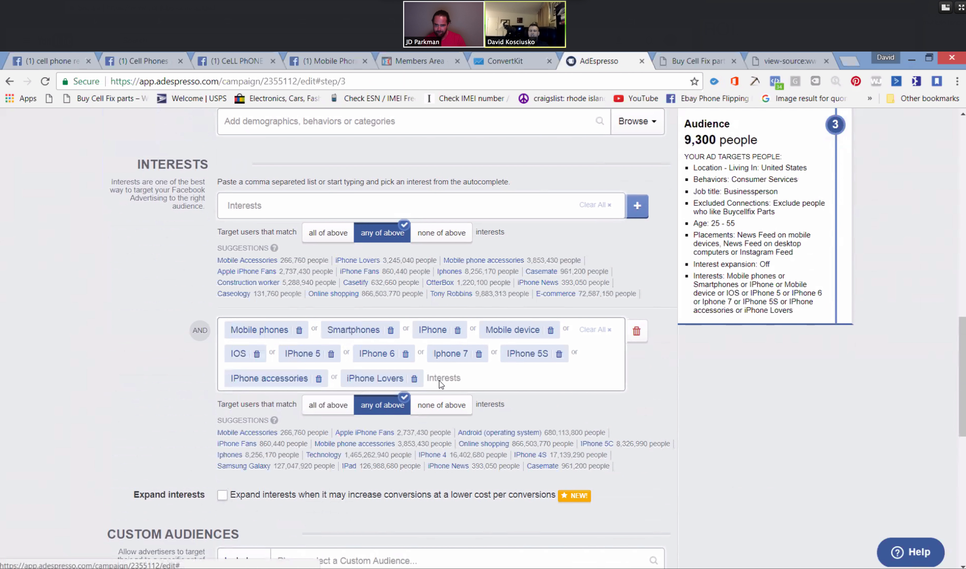
left_click(459, 379)
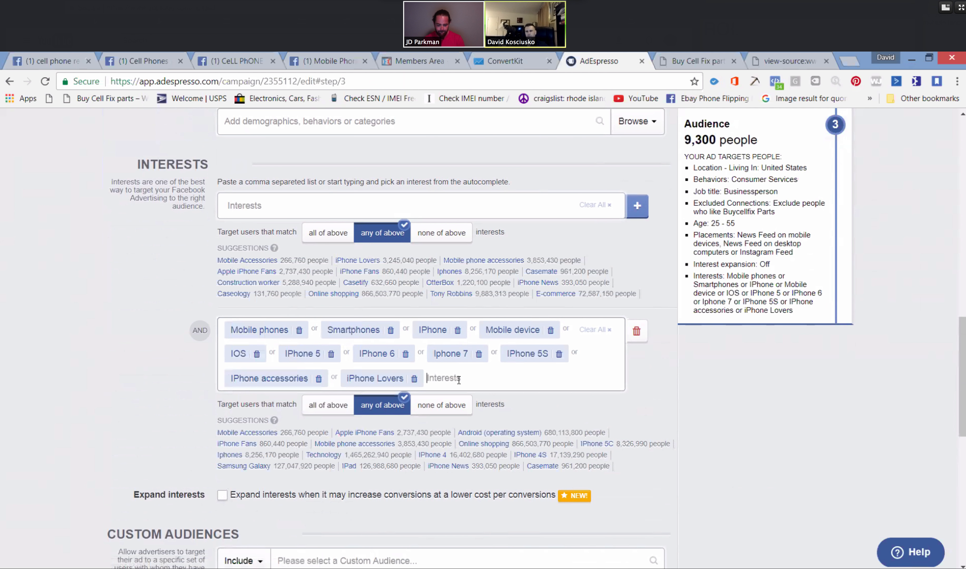
Try Computer repair technician as an interest in the empty first interest group, and remove it again.
scroll(314, 287, "up", 3)
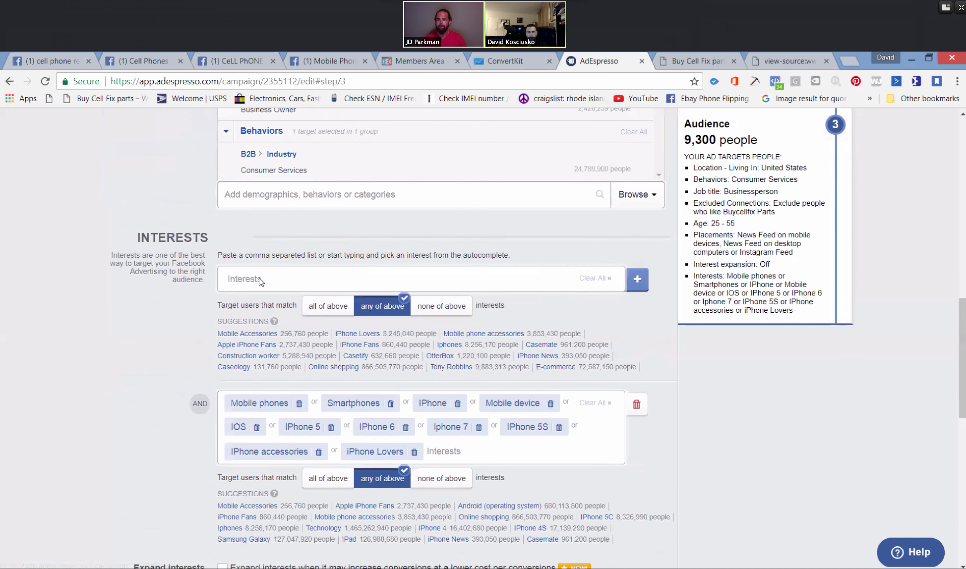
left_click(276, 311)
type("computer re")
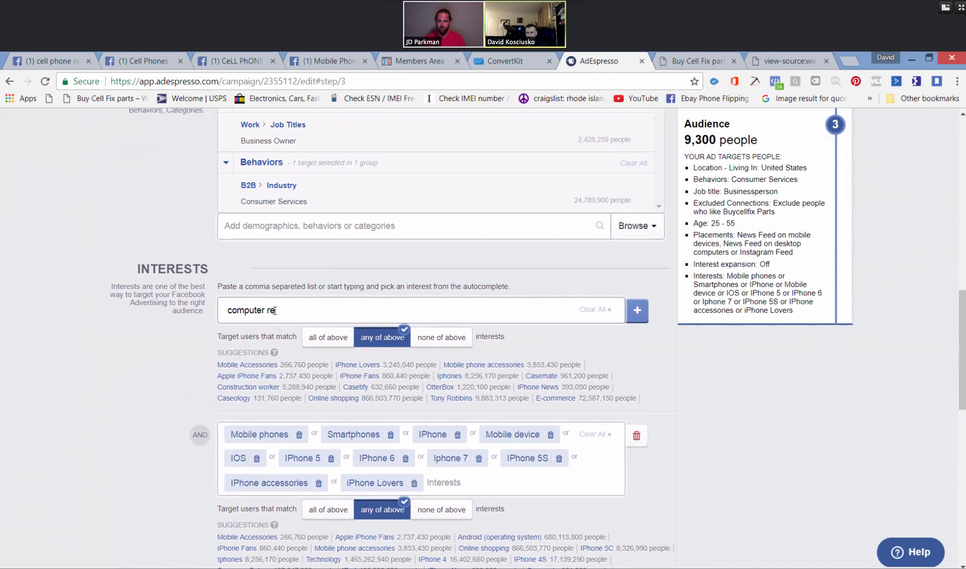
type("pa")
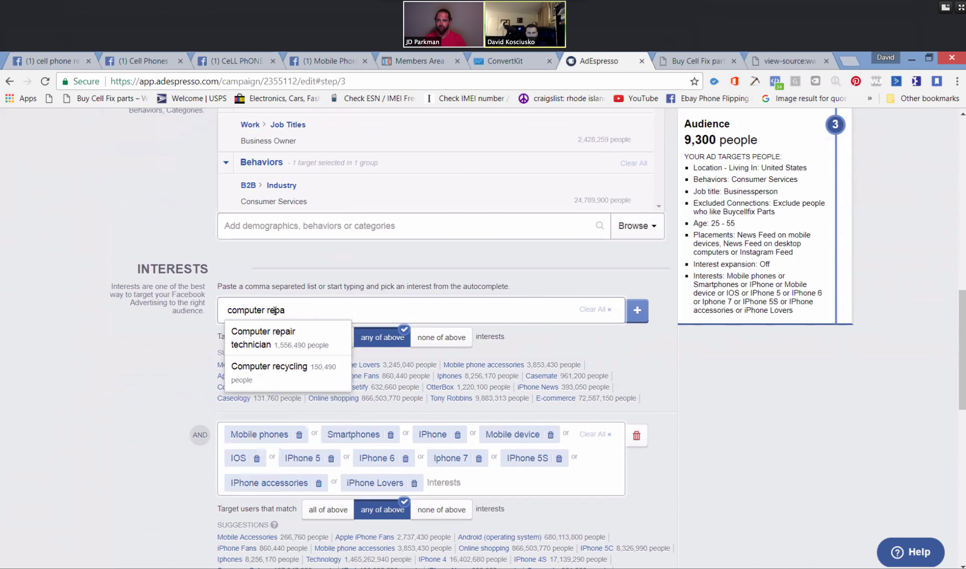
left_click(269, 333)
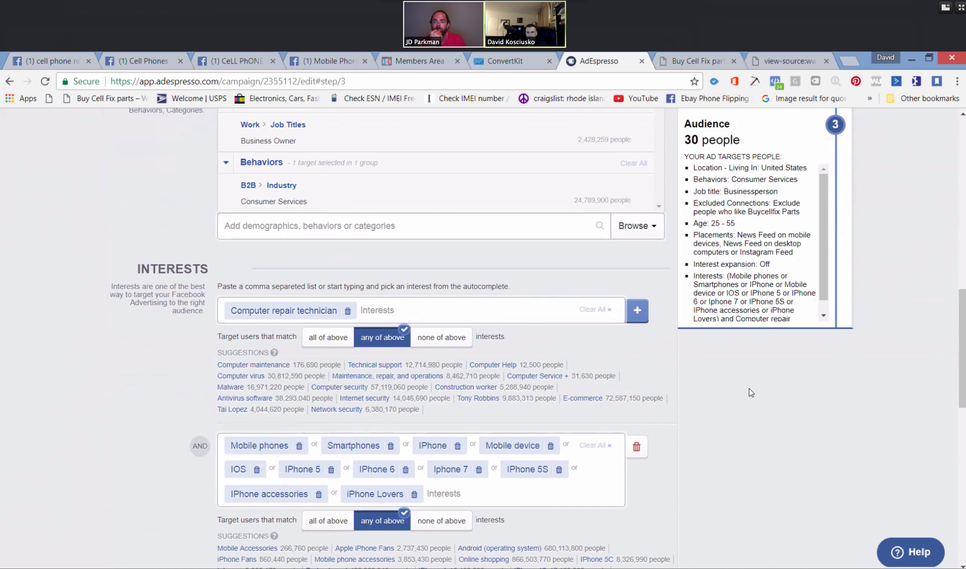
left_click(433, 496)
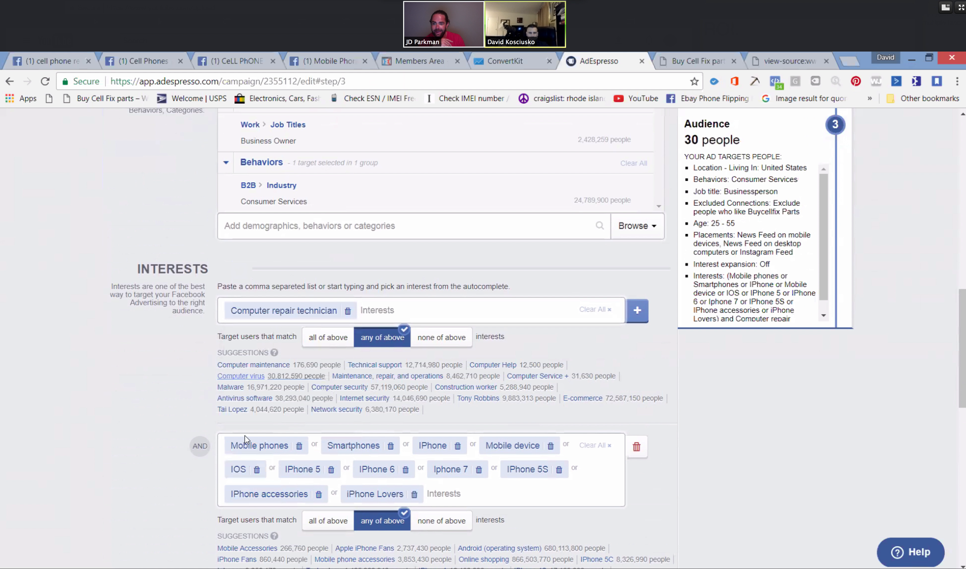
left_click(347, 312)
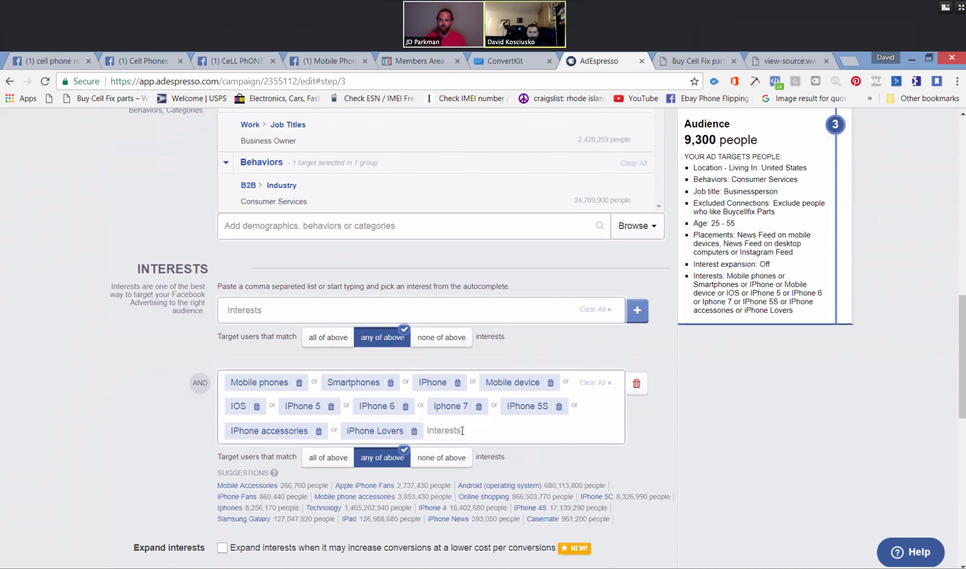
Remove the Consumer Services industry from the B2B behaviors in the detailed targeting.
scroll(587, 391, "up", 3)
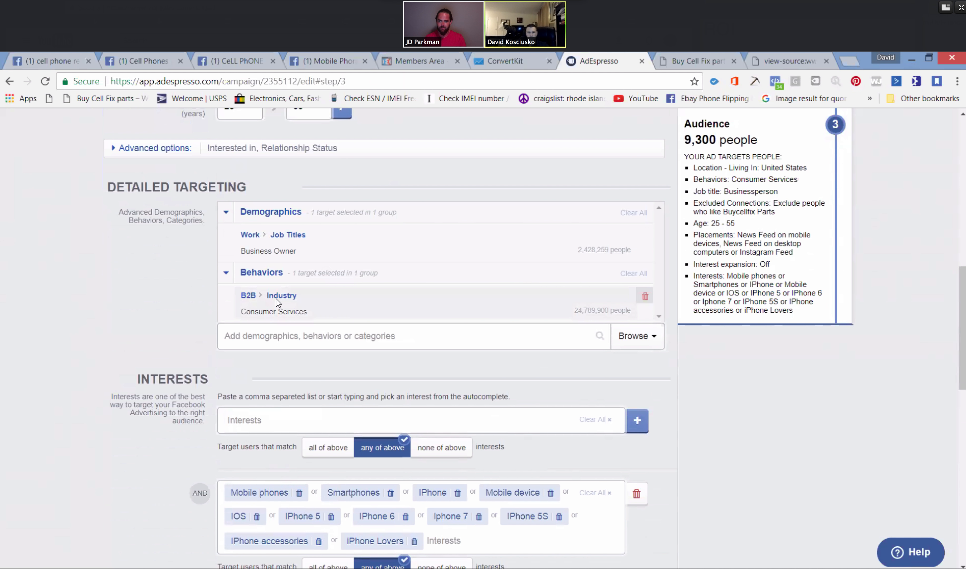
left_click_drag(309, 313, 232, 301)
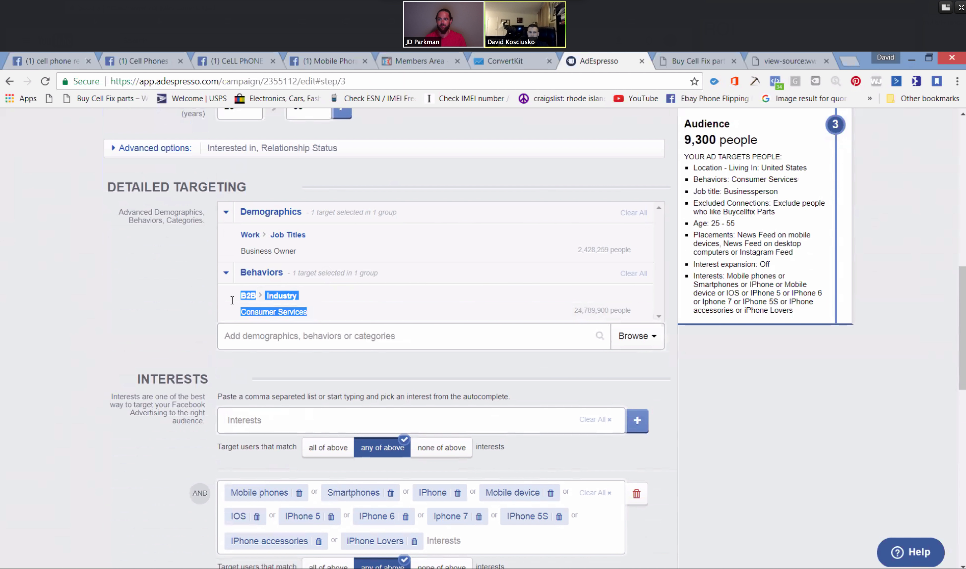
mouse_move(645, 315)
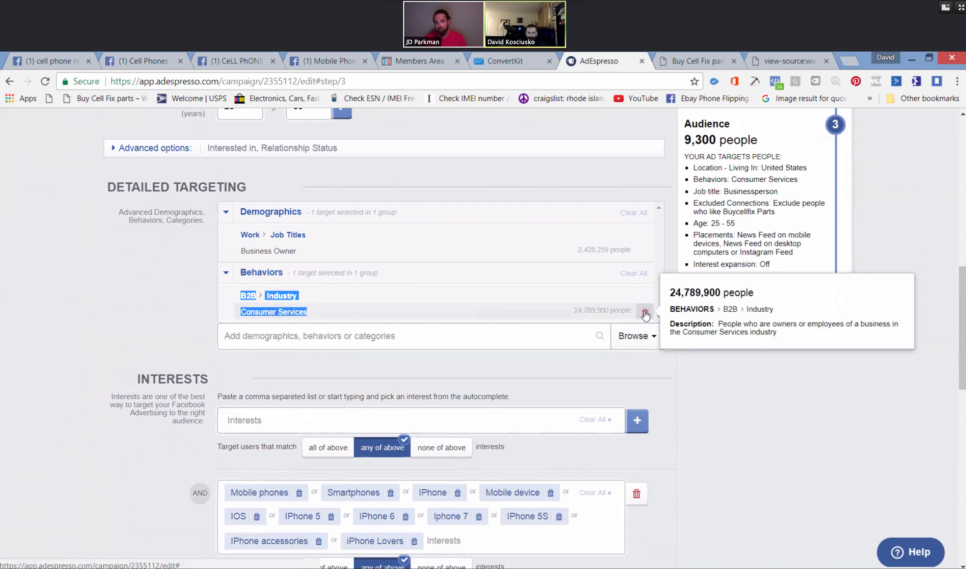
left_click(645, 313)
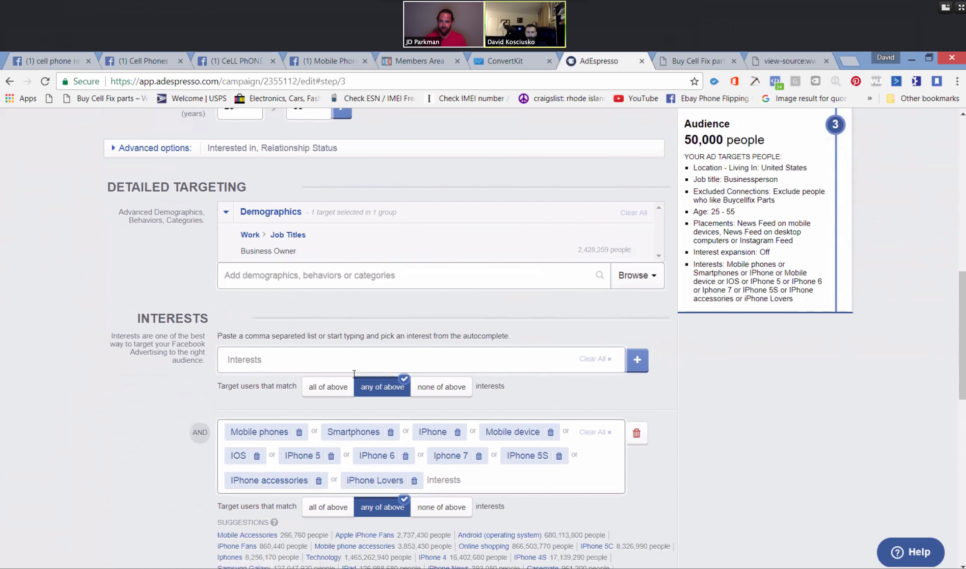
Add the Computer repair technician interest to the empty first interest group.
left_click(394, 364)
type("comput")
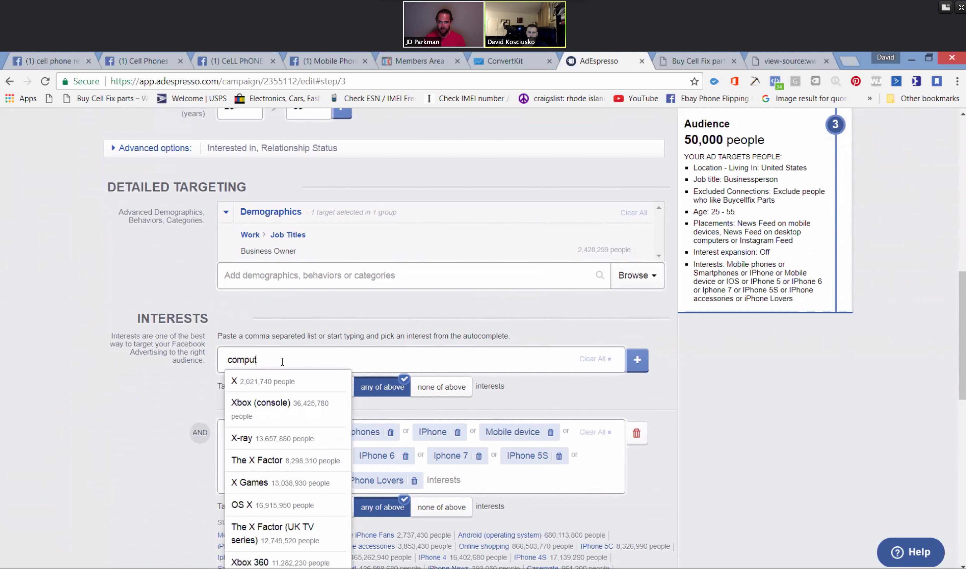
type("er re")
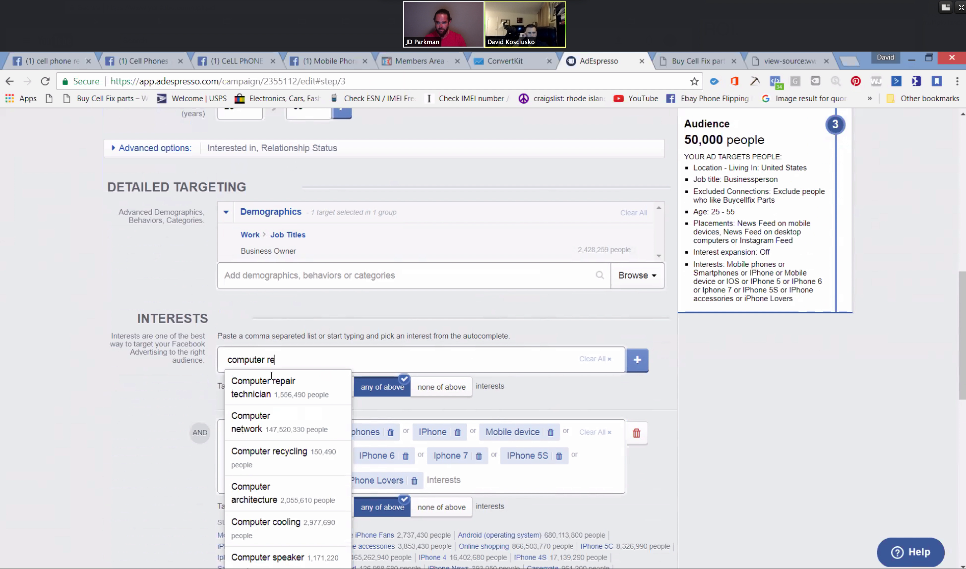
left_click(254, 386)
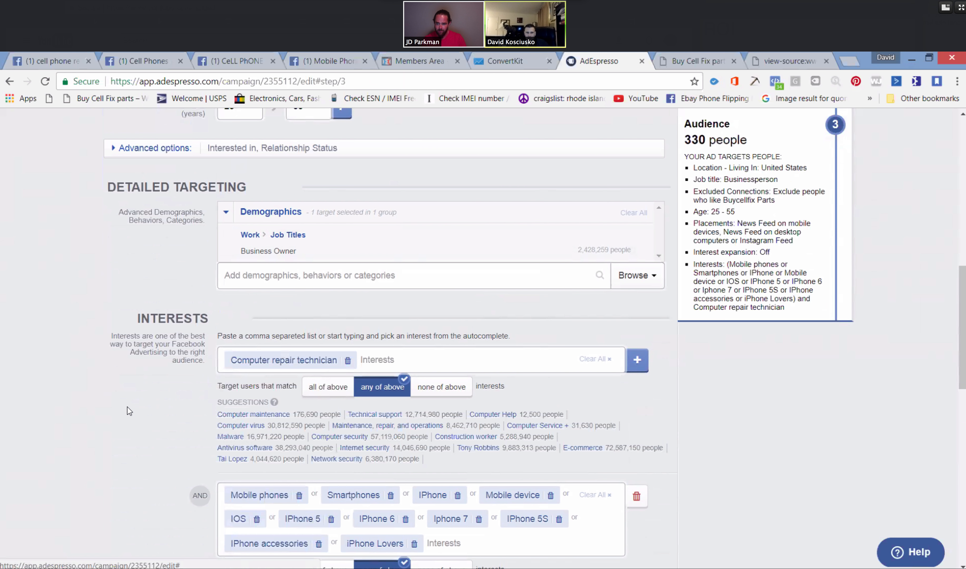
Delete the interest group with Mobile phones, and add the suggested interests Maintenance, repair, and operations and Computer Service + to the remaining group.
scroll(127, 406, "down", 1)
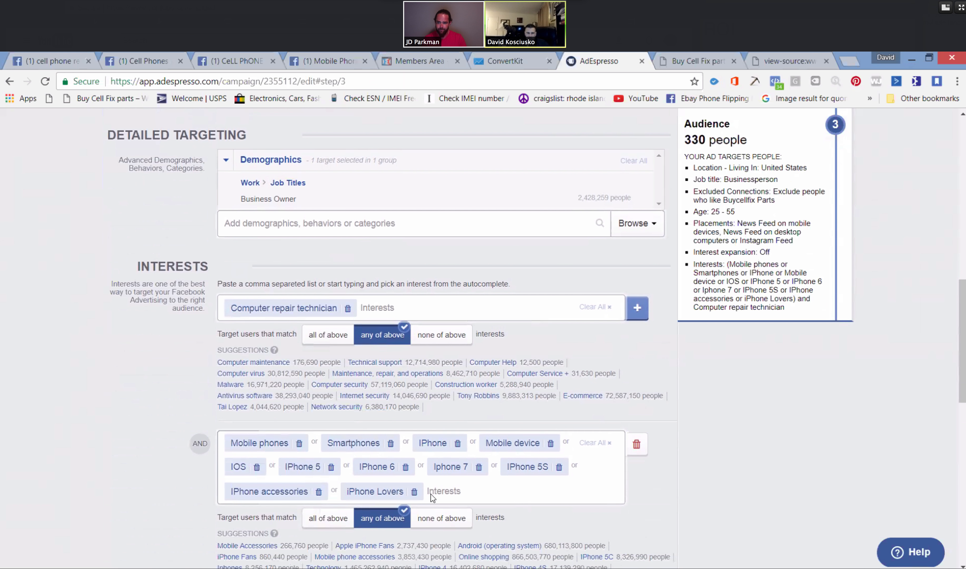
left_click(638, 445)
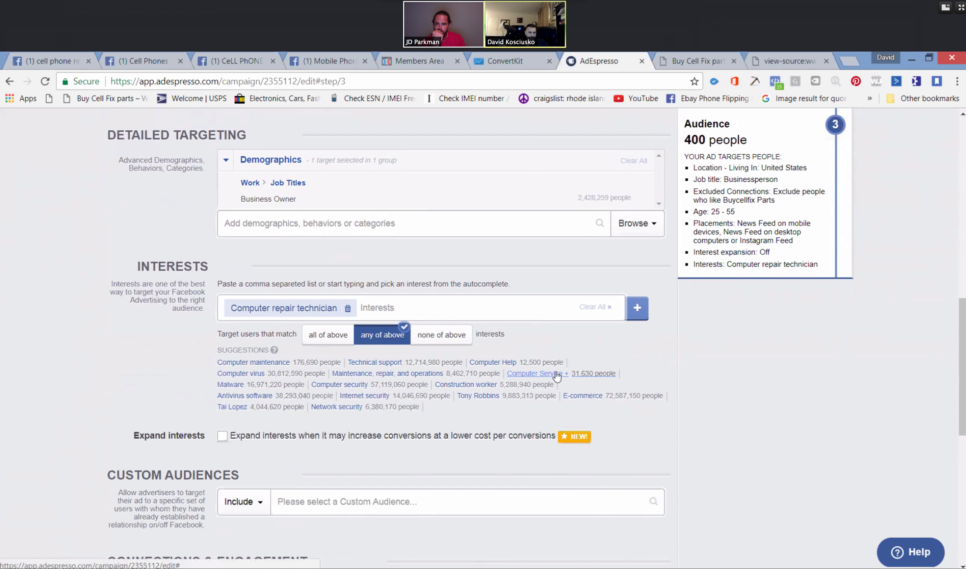
left_click(401, 375)
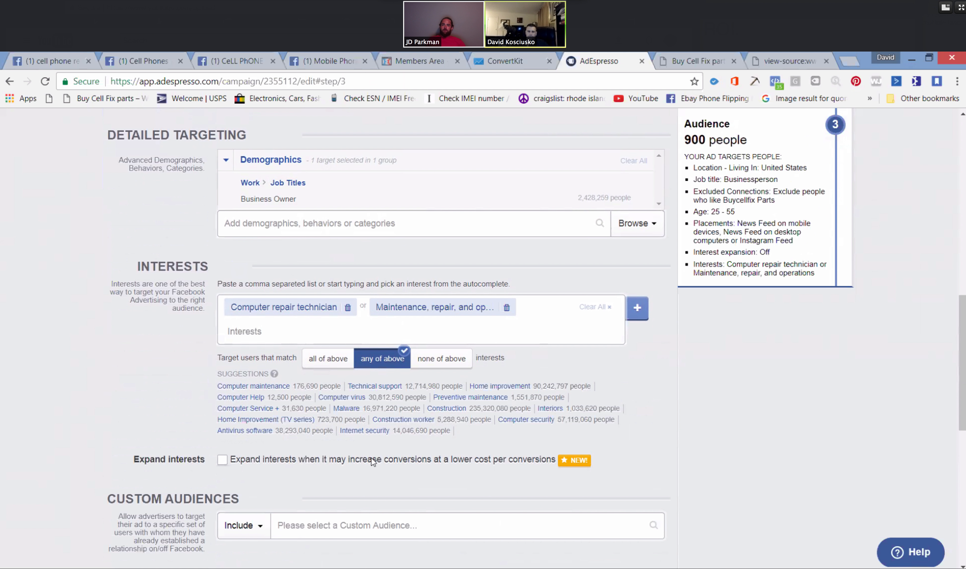
left_click(246, 409)
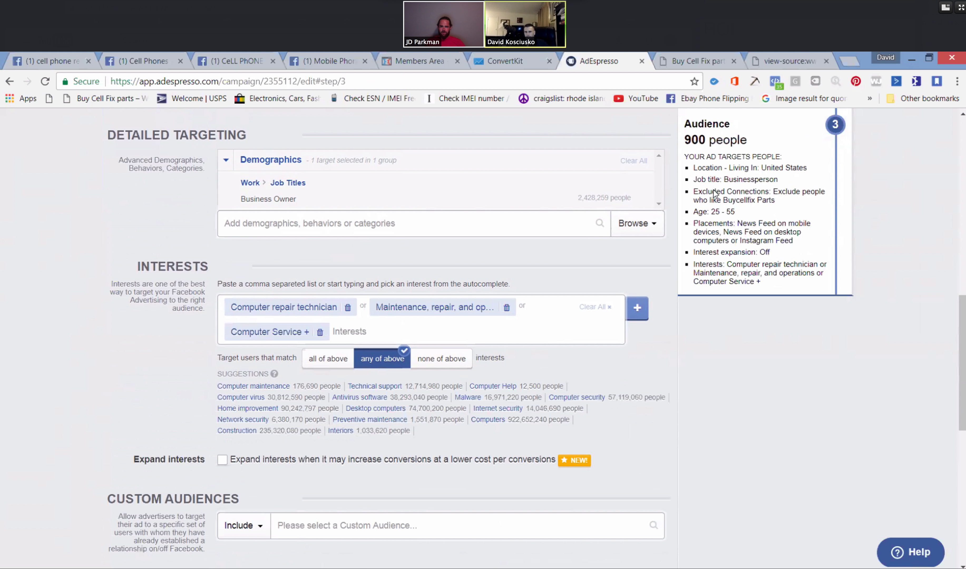
Check the estimated audience size in the summary and save the campaign as a draft.
left_click_drag(686, 141, 740, 141)
left_click(766, 411)
scroll(382, 290, "up", 15)
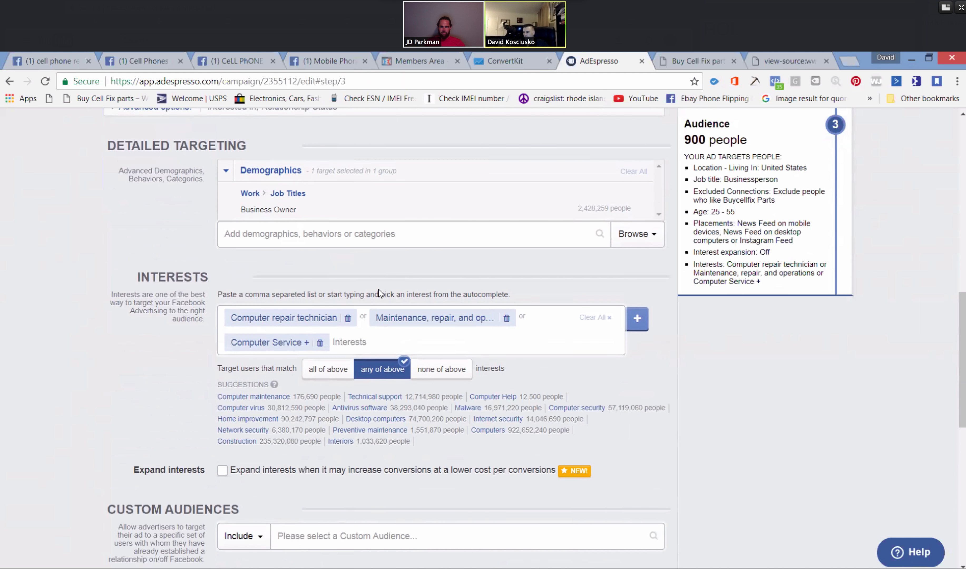
left_click(242, 222)
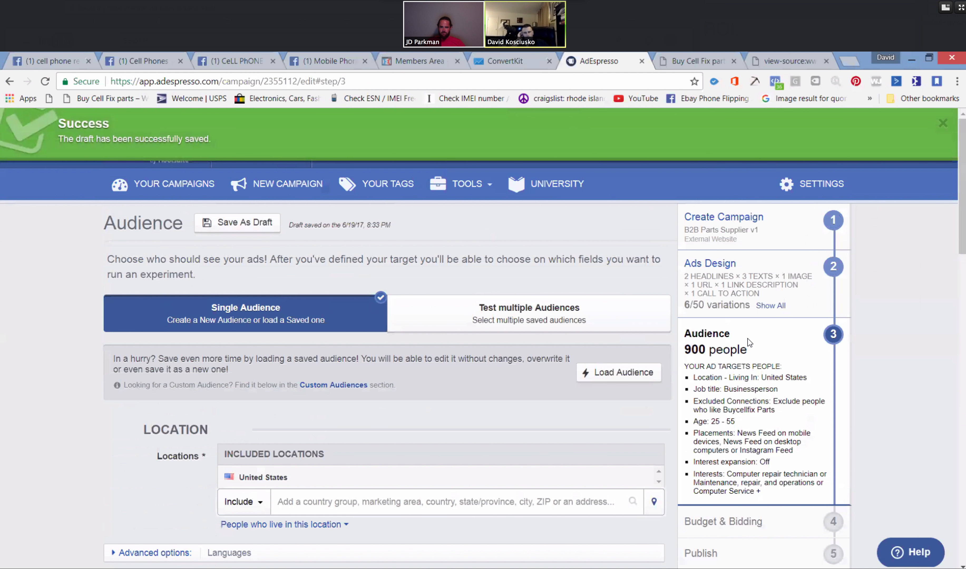
Replace the Computer Service + interest with the suggested Technical support interest in the interest group.
scroll(742, 337, "down", 5)
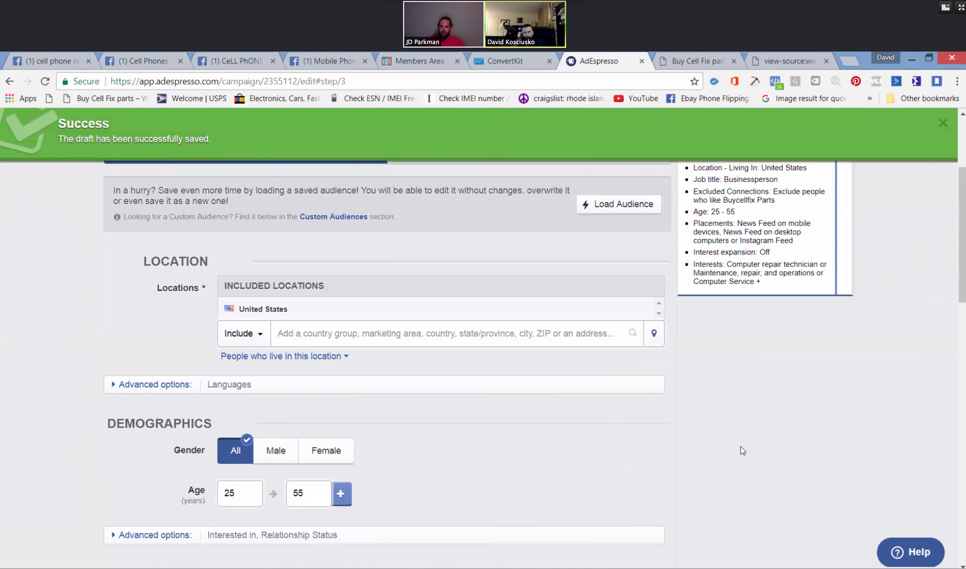
scroll(730, 443, "down", 4)
scroll(733, 402, "down", 4)
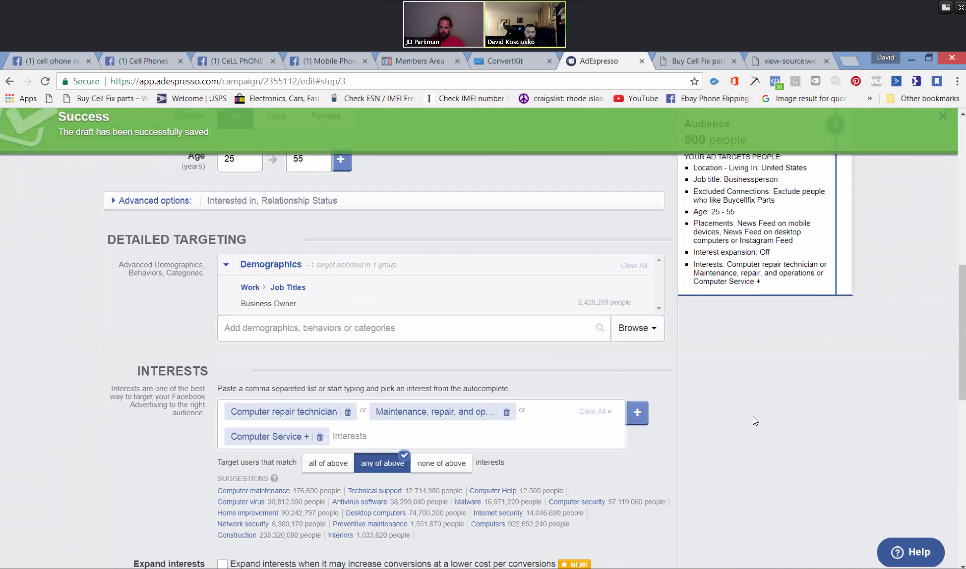
scroll(695, 420, "down", 1)
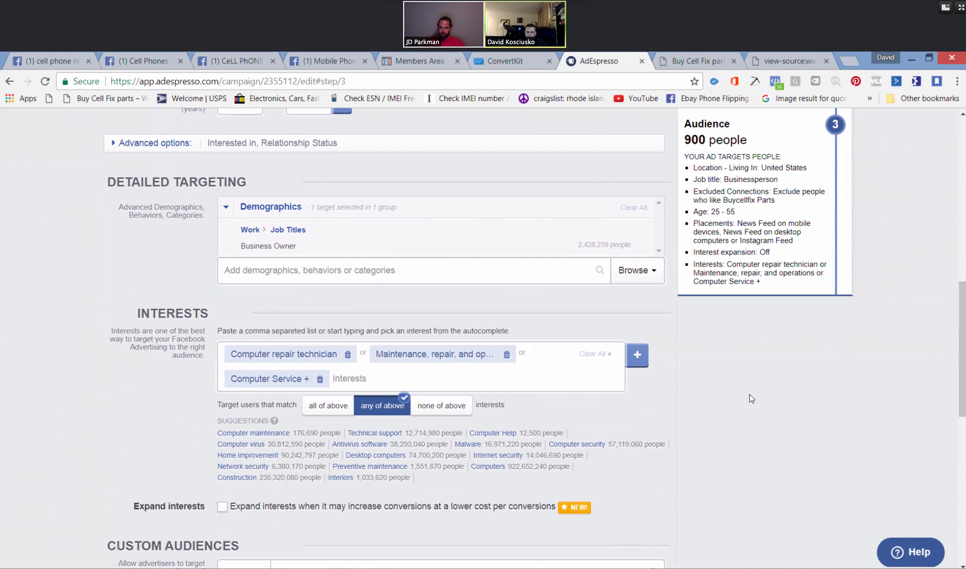
left_click(321, 380)
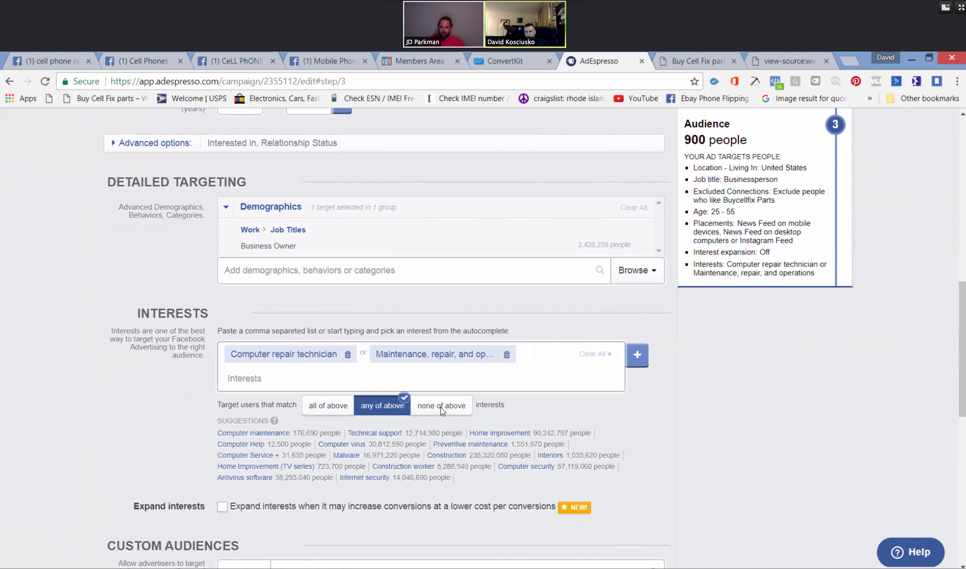
left_click(372, 437)
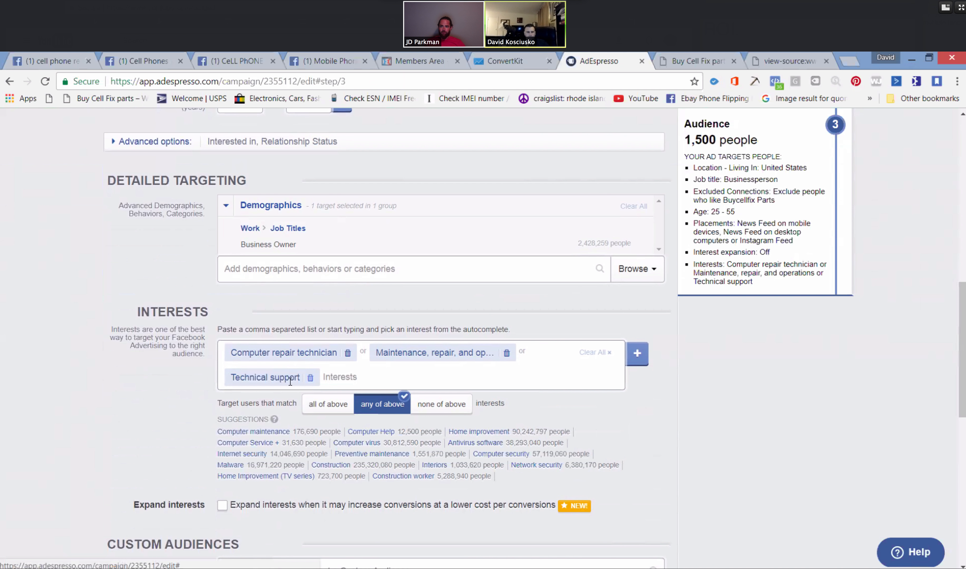
left_click_drag(298, 377, 230, 377)
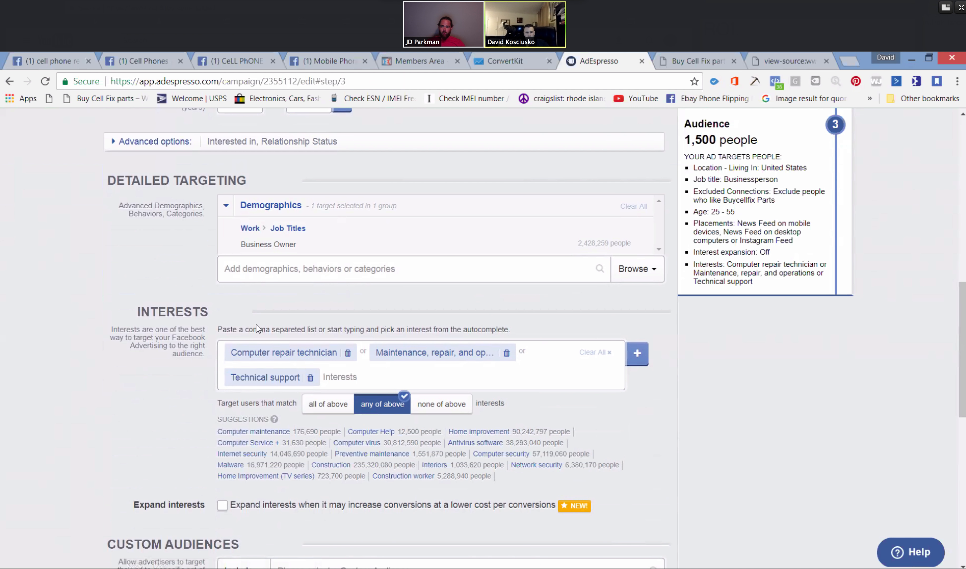
Widen the audience's age range to 20 through 60 in the demographics.
scroll(316, 335, "up", 3)
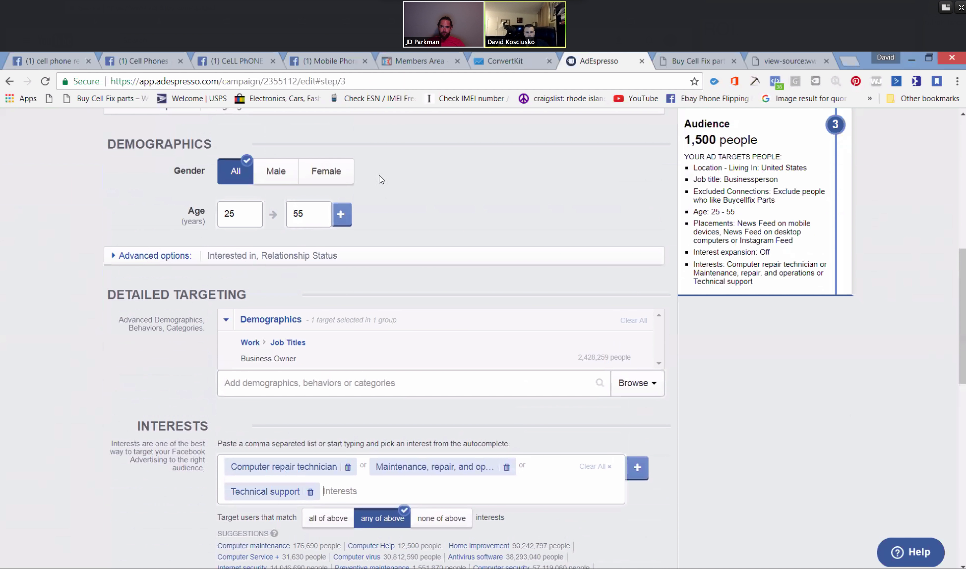
left_click_drag(298, 213, 311, 213)
left_click(309, 214)
double_click(308, 214)
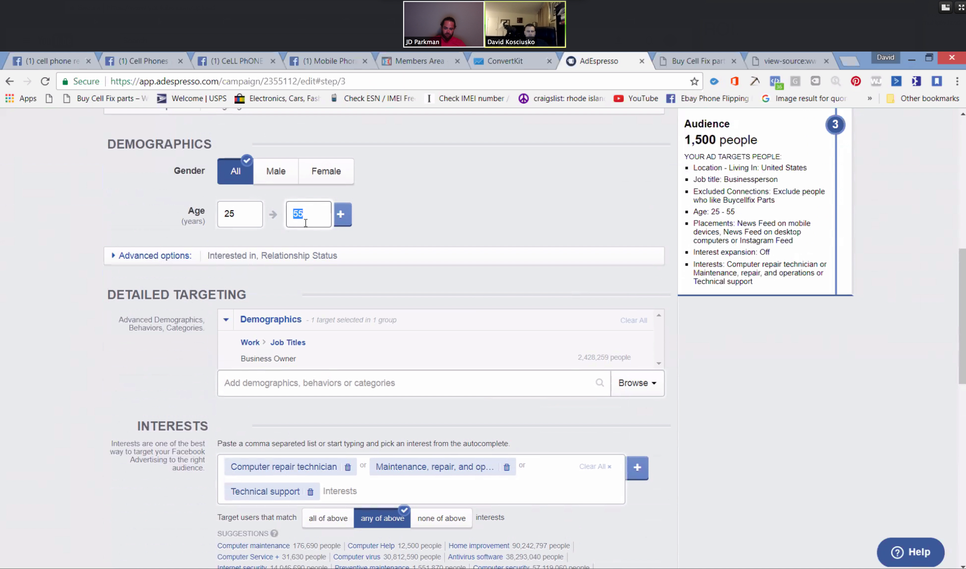
type("60")
left_click(517, 257)
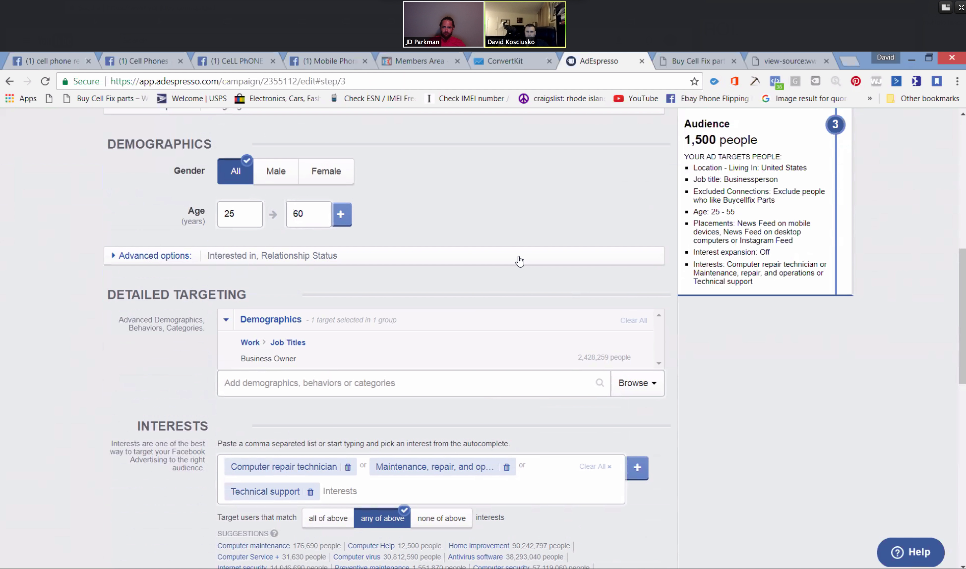
left_click(242, 212)
key("BackSpace")
type("0")
left_click(410, 208)
Compare the estimated audience size for the Male and Female genders, and set the gender back to All.
left_click(276, 171)
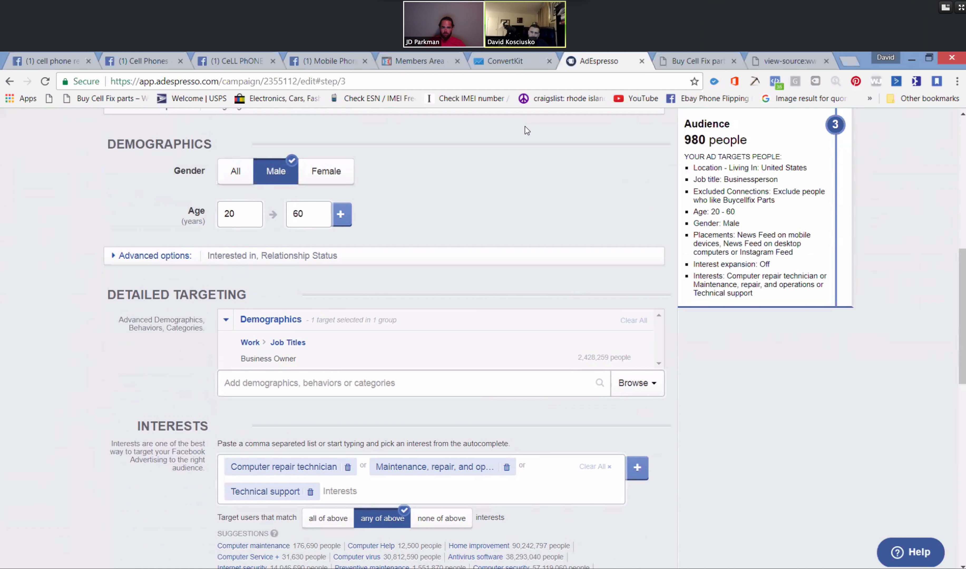
left_click(332, 173)
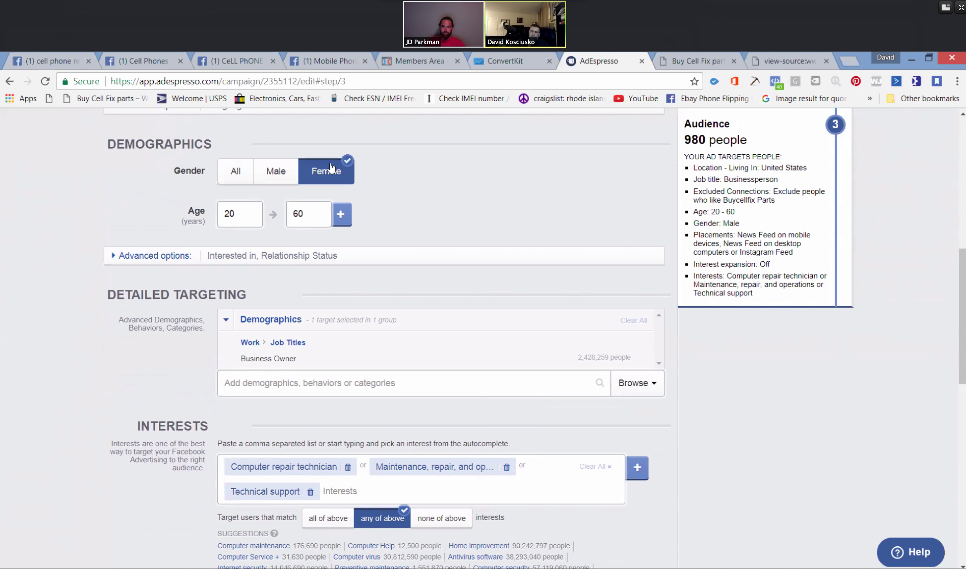
left_click(230, 173)
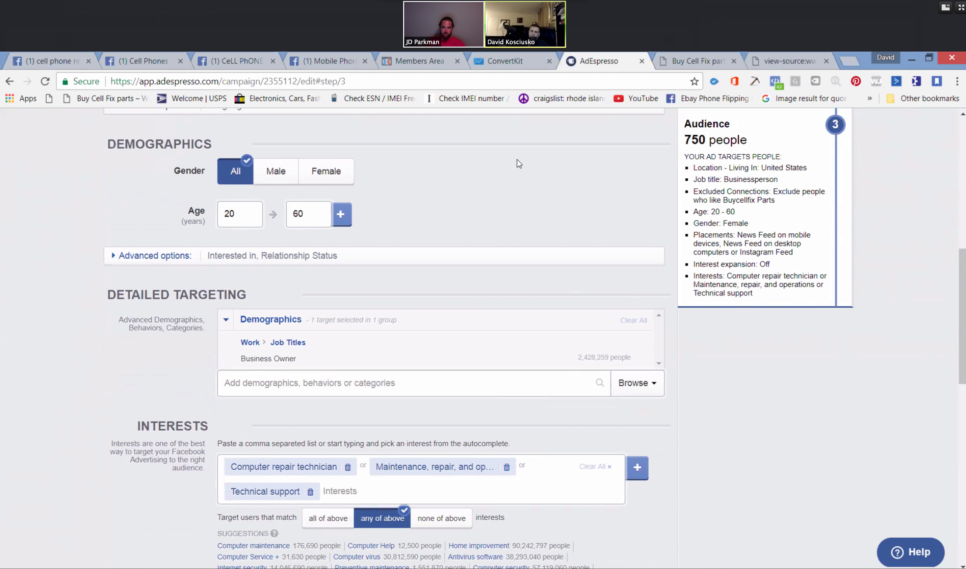
Raise the audience's maximum age to 65.
left_click(321, 220)
key("BackSpace")
type("6")
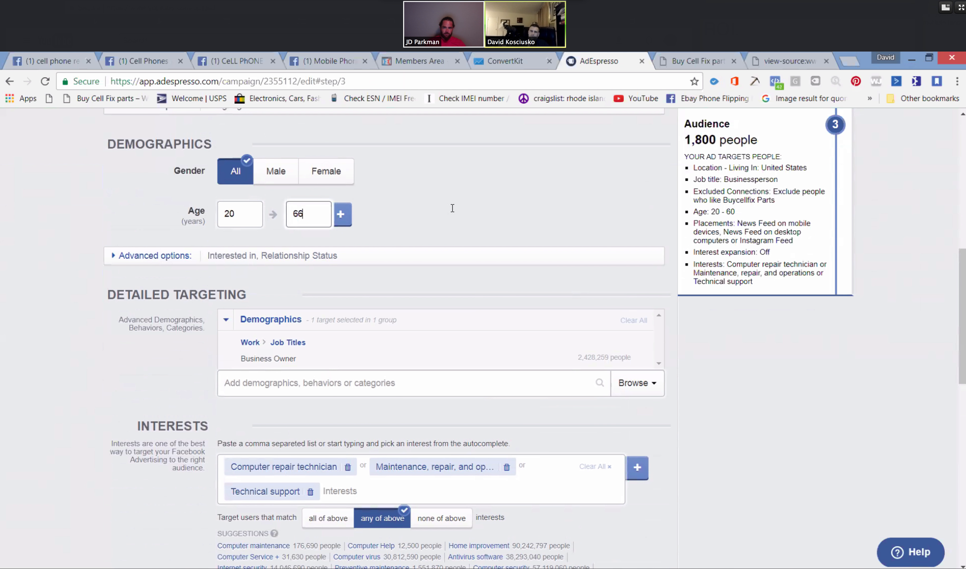
left_click(456, 205)
left_click(311, 214)
key("BackSpace")
type("5")
left_click(438, 210)
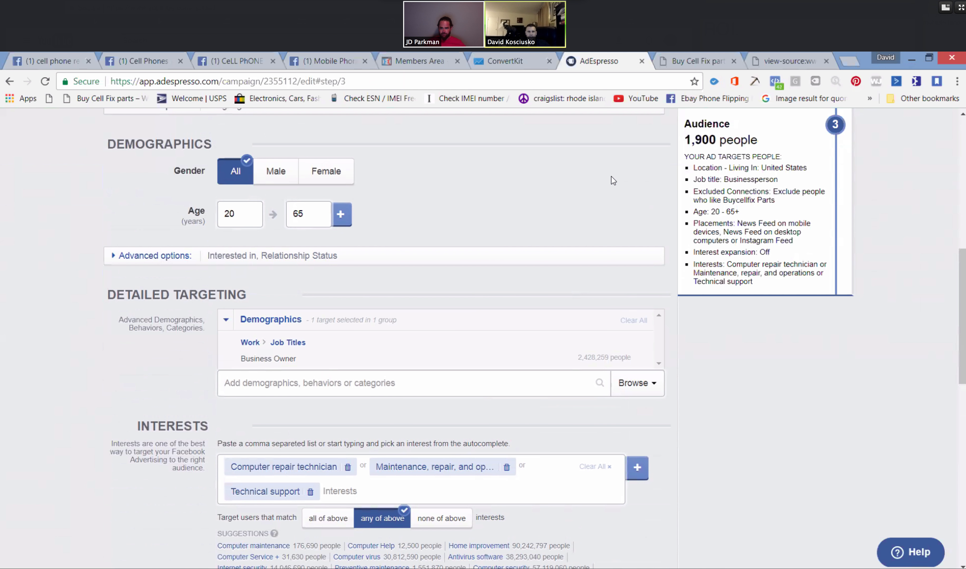
Add the job titles Entreprenuer and Social Entrepreneur to the detailed targeting alongside Business Owner.
scroll(431, 373, "down", 2)
scroll(708, 364, "down", 3)
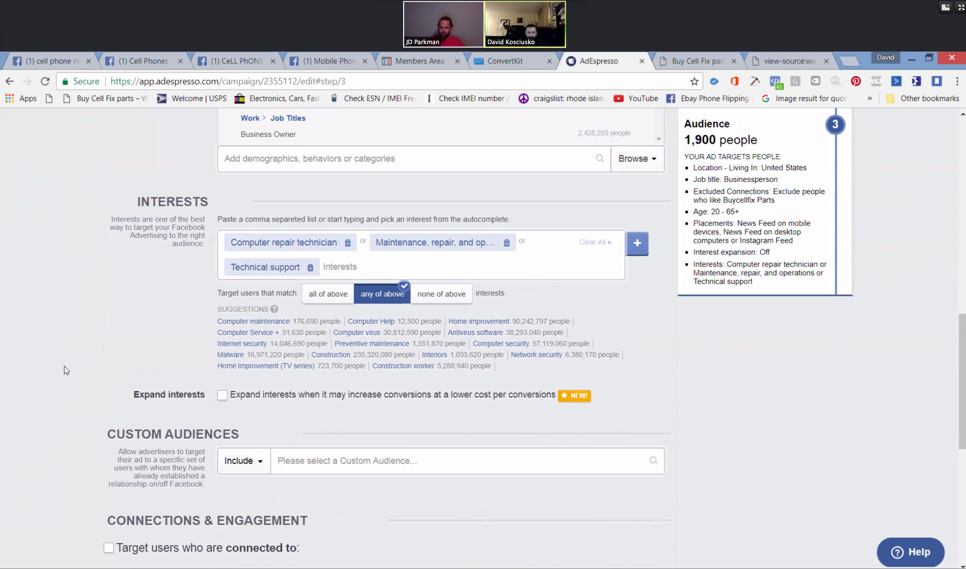
scroll(64, 366, "up", 4)
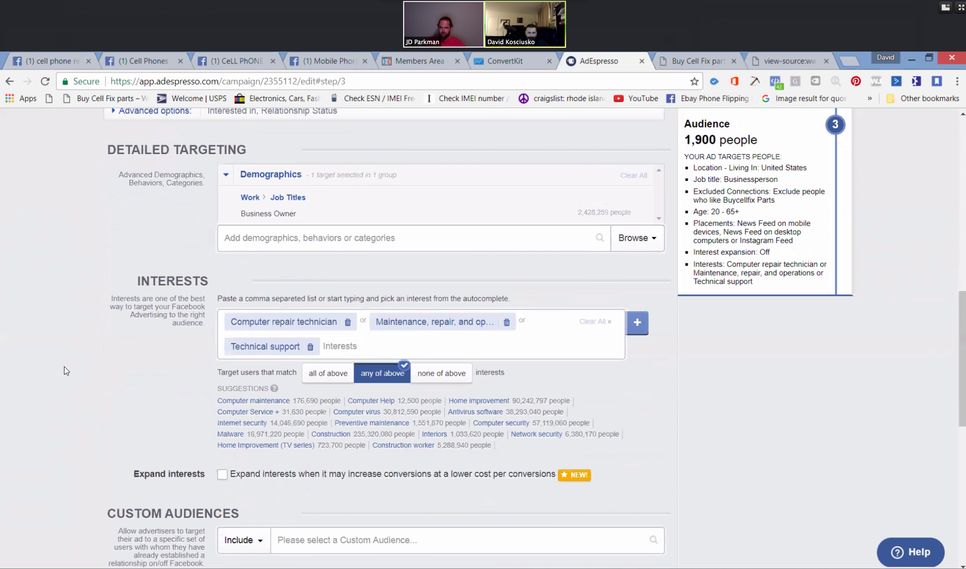
scroll(64, 367, "up", 3)
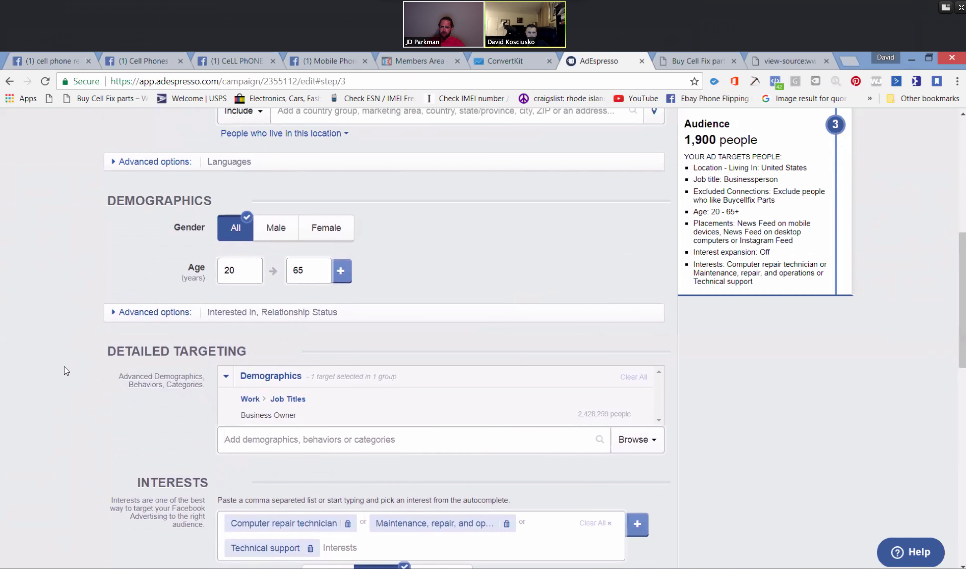
left_click_drag(304, 421, 242, 415)
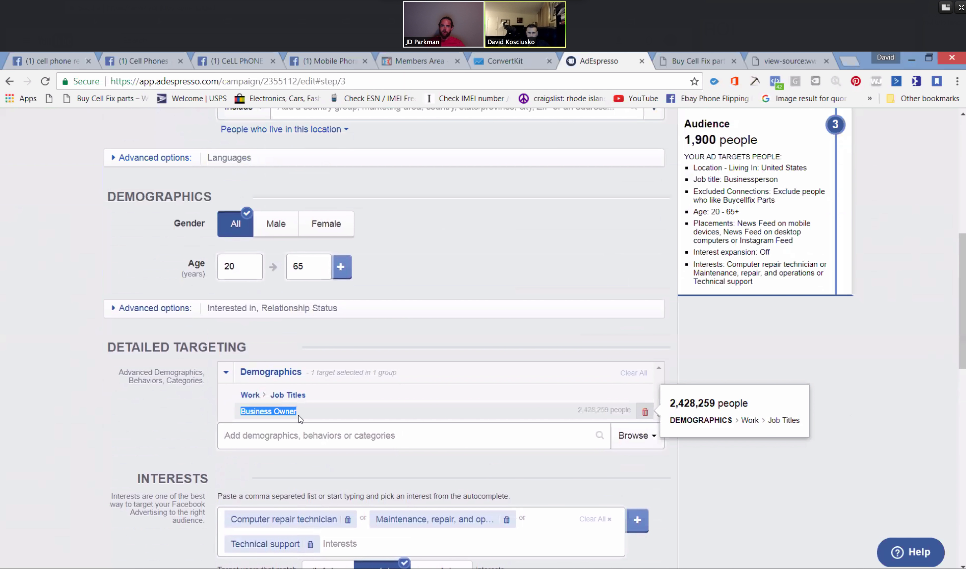
left_click(308, 442)
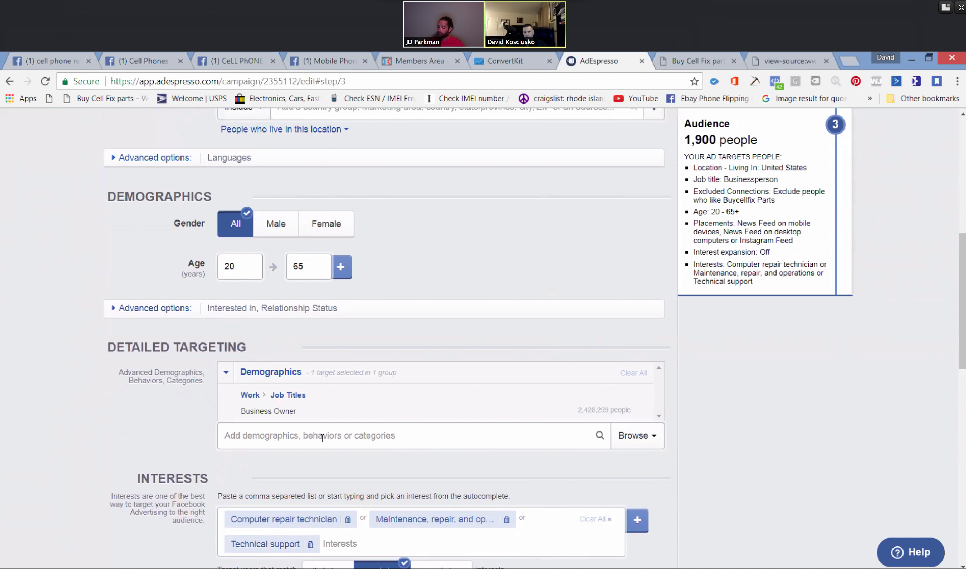
type("entrepre")
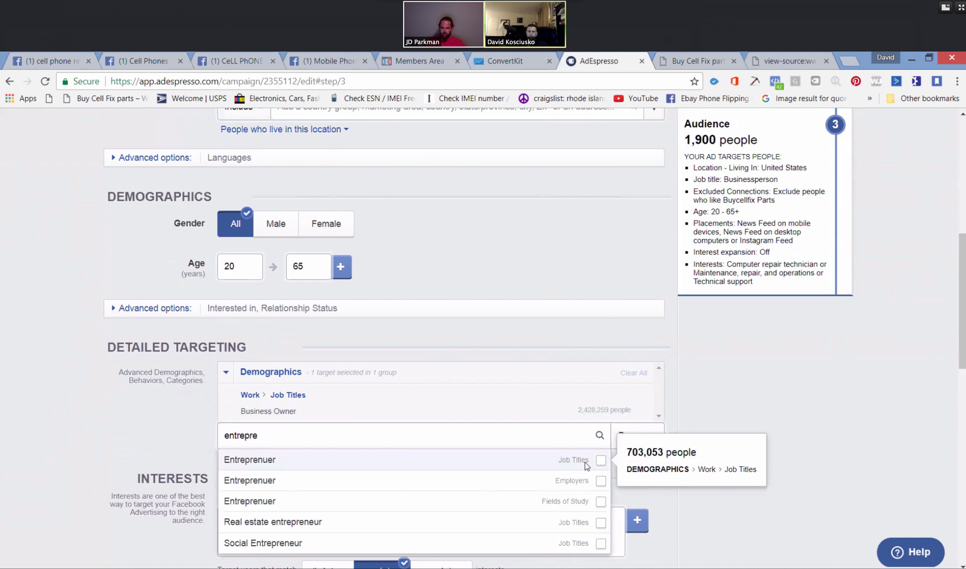
left_click(601, 460)
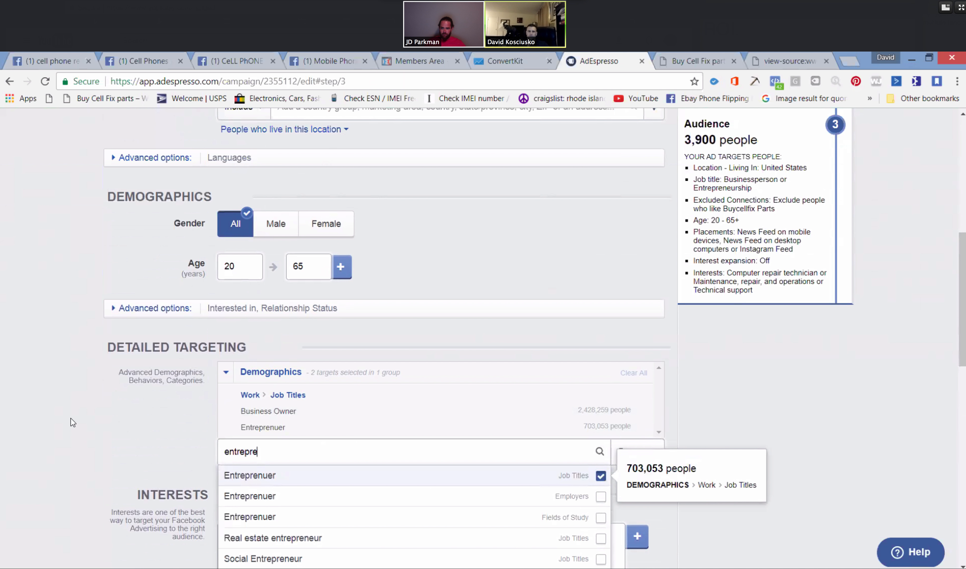
scroll(415, 511, "down", 2)
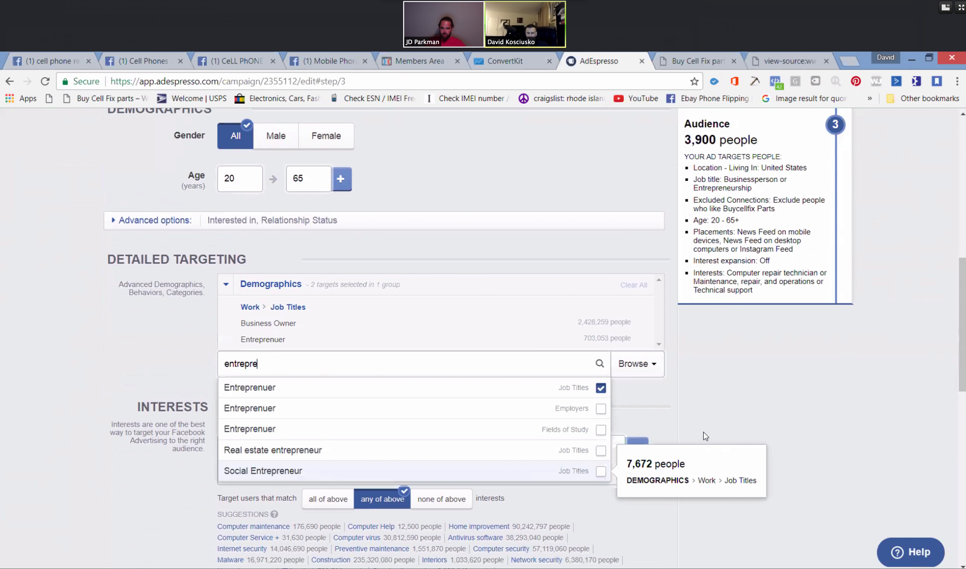
left_click(605, 474)
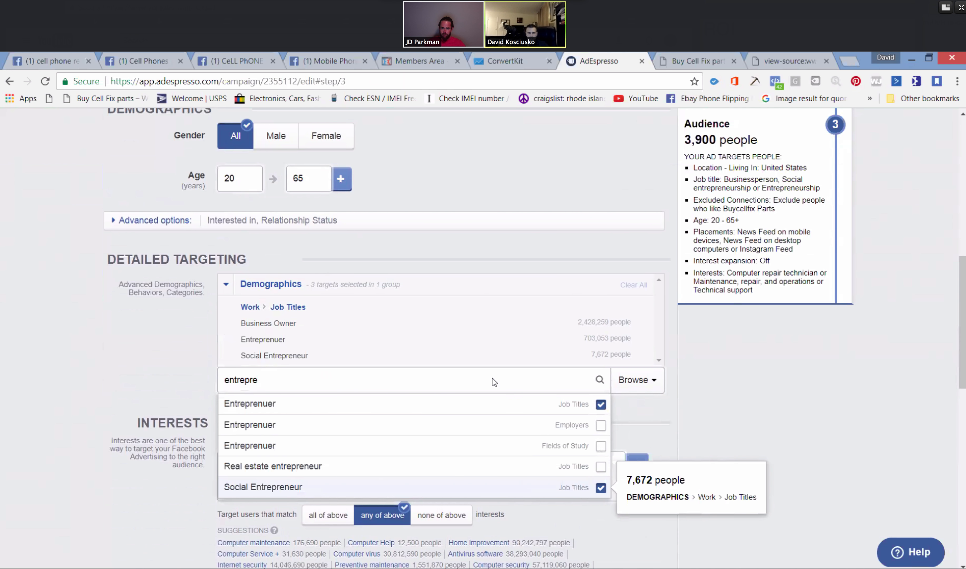
Search the detailed targeting for "computer" and add Computer Repair as a job title, an employer and a field of study.
left_click_drag(280, 376, 212, 376)
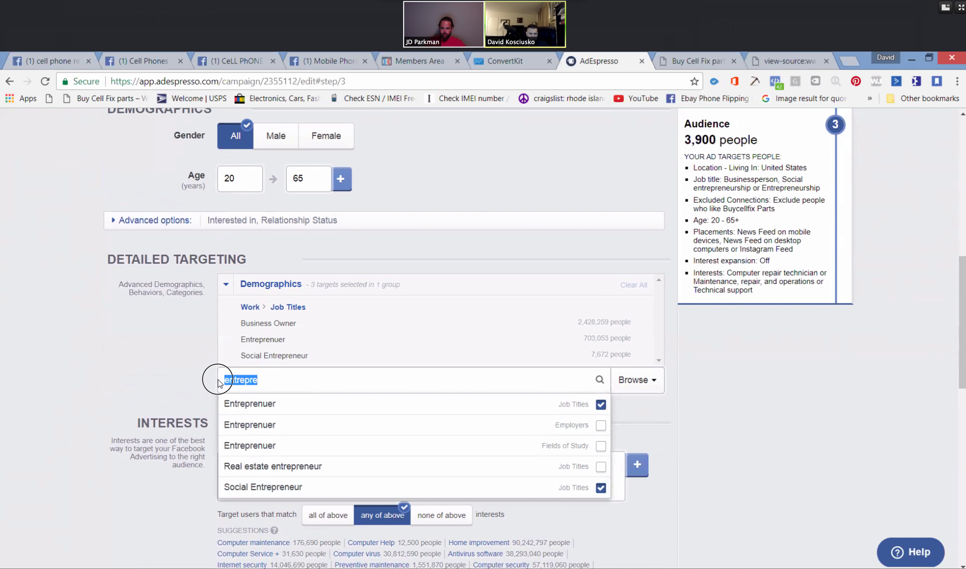
type("computer")
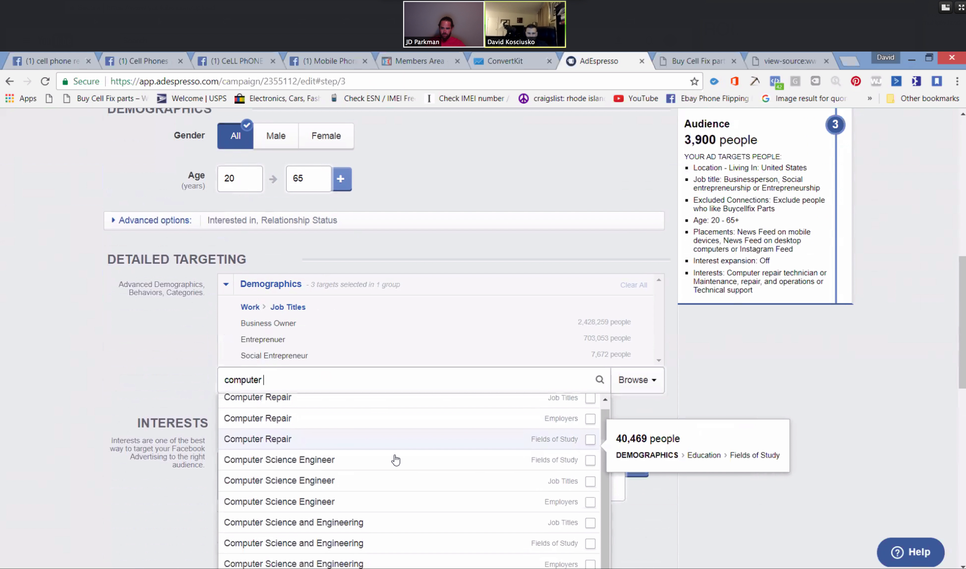
scroll(396, 459, "down", 3)
scroll(396, 464, "down", 3)
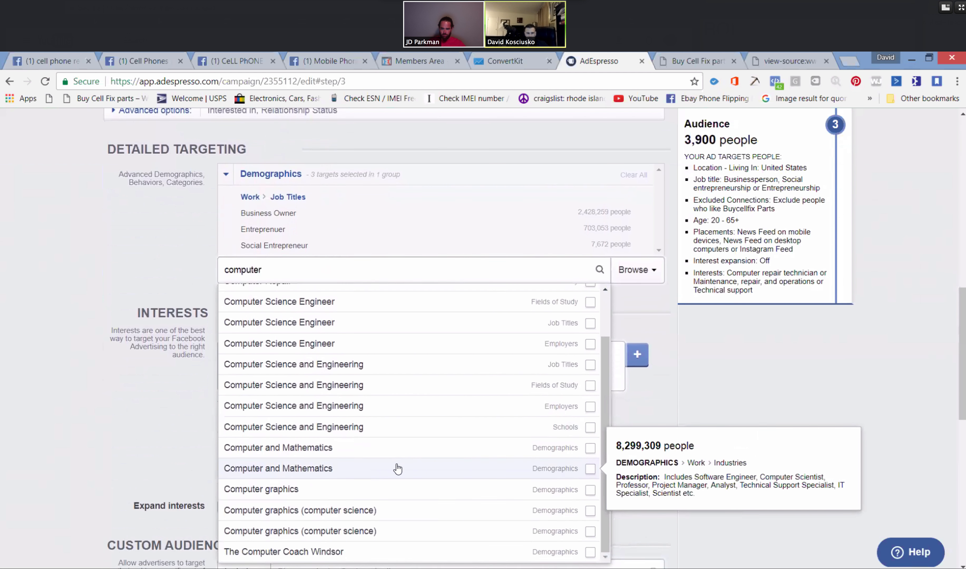
scroll(398, 469, "down", 2)
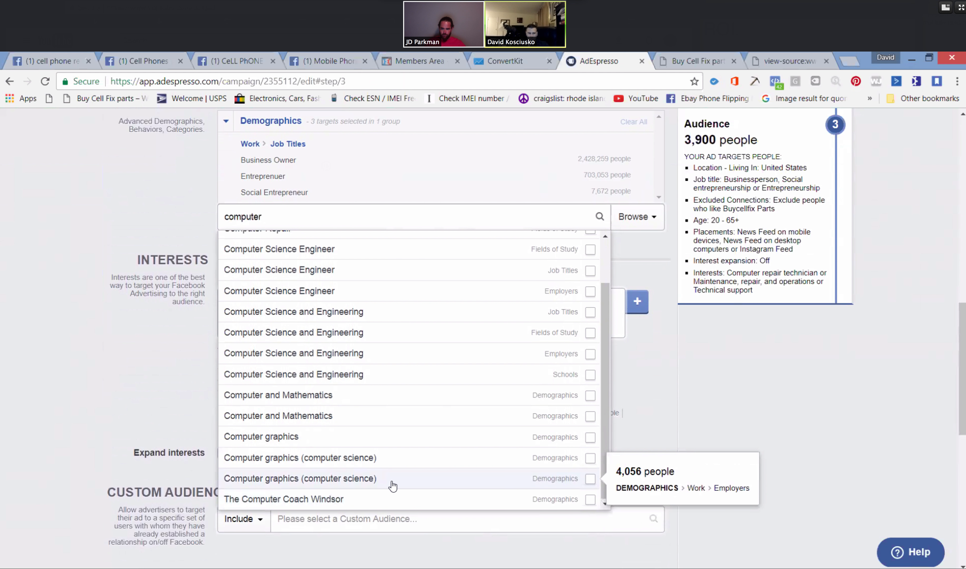
scroll(415, 461, "up", 3)
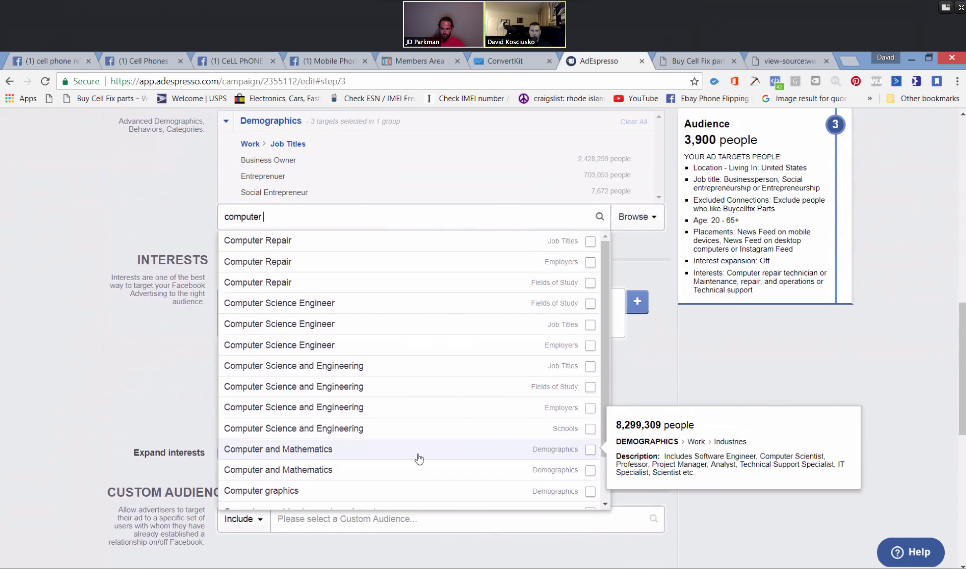
scroll(417, 454, "up", 5)
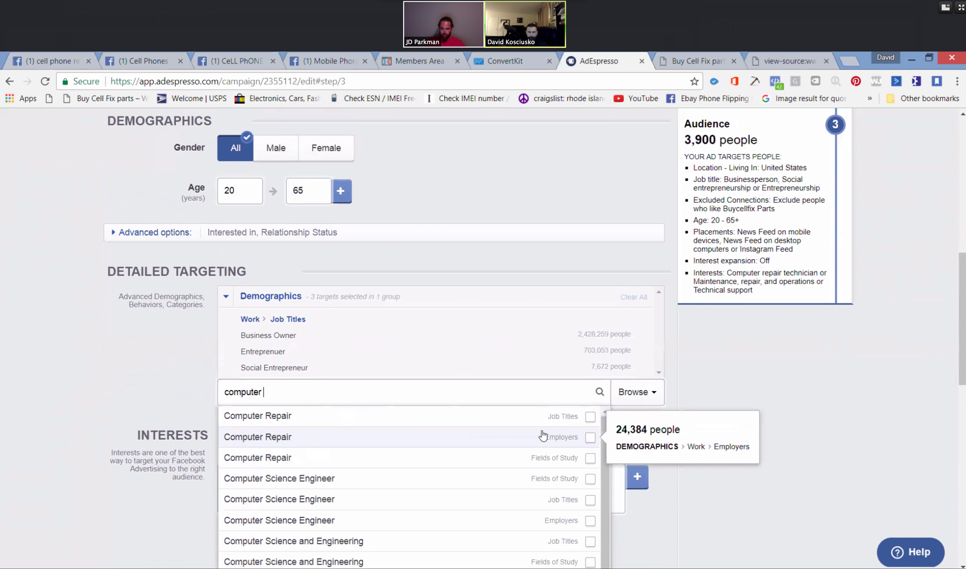
left_click(590, 417)
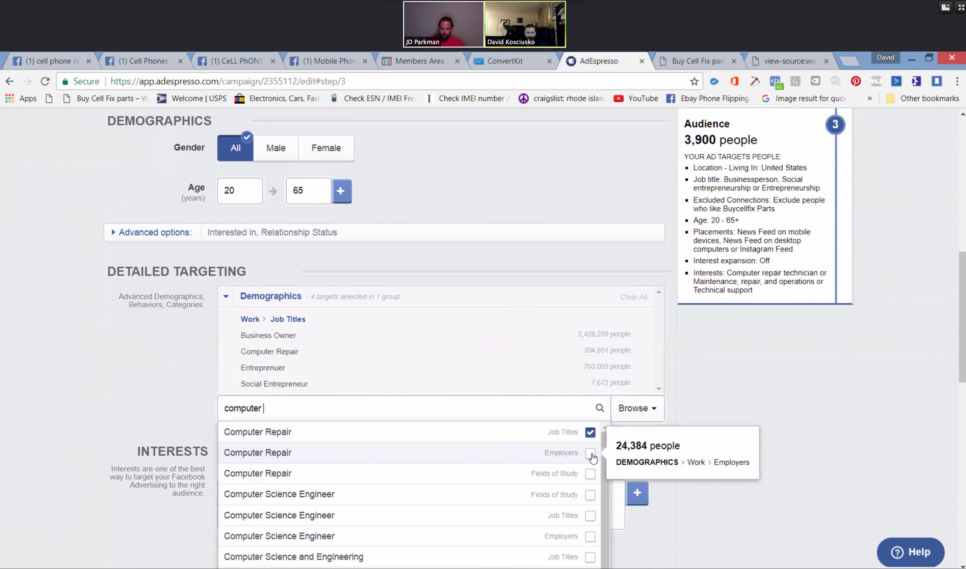
left_click(590, 454)
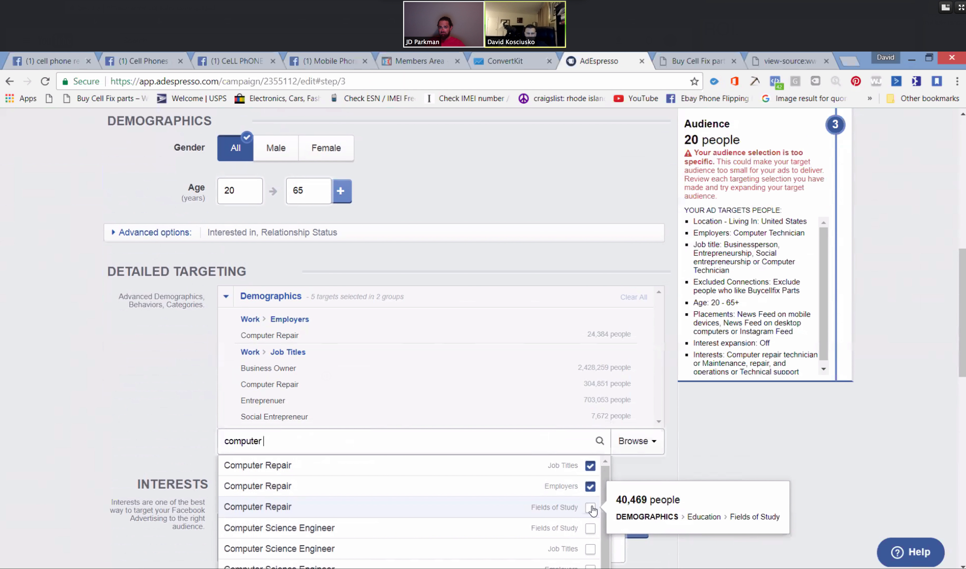
left_click(590, 508)
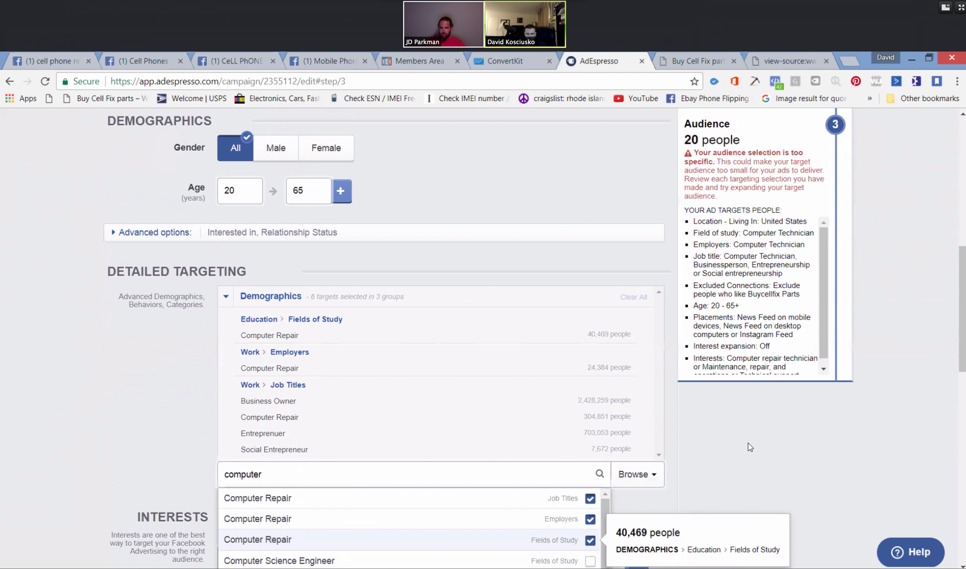
left_click(750, 447)
Clear all interests from the interest group.
scroll(415, 524, "down", 1)
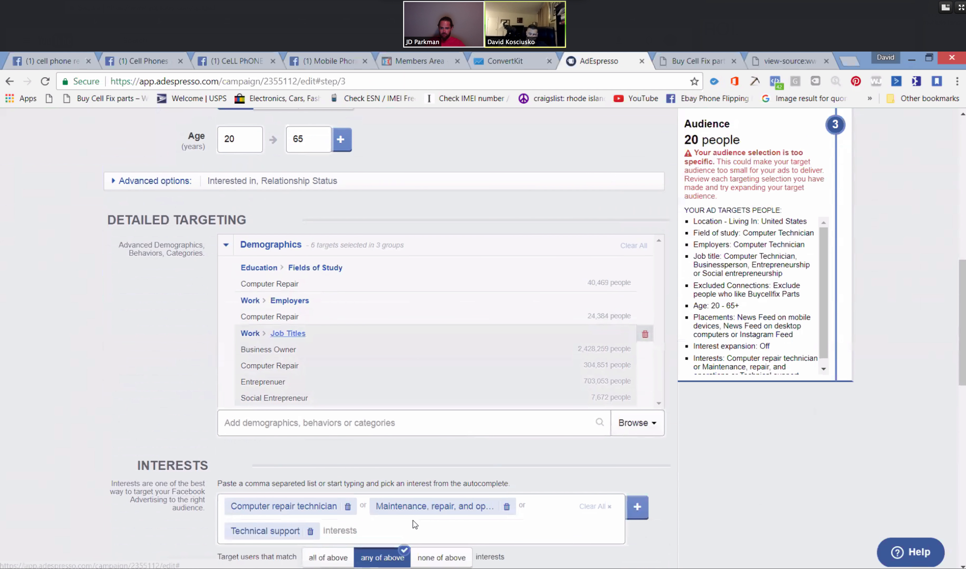
scroll(414, 524, "down", 3)
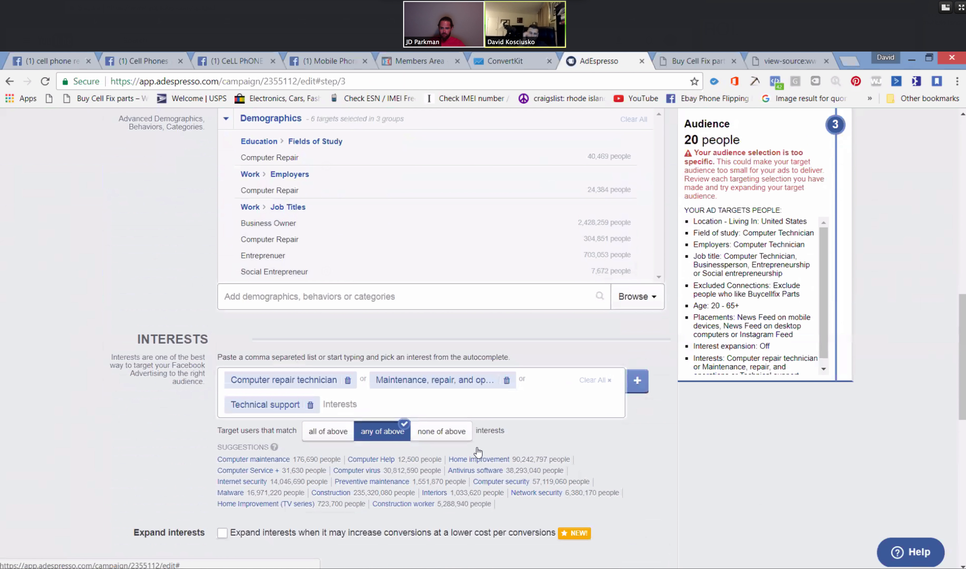
left_click(589, 385)
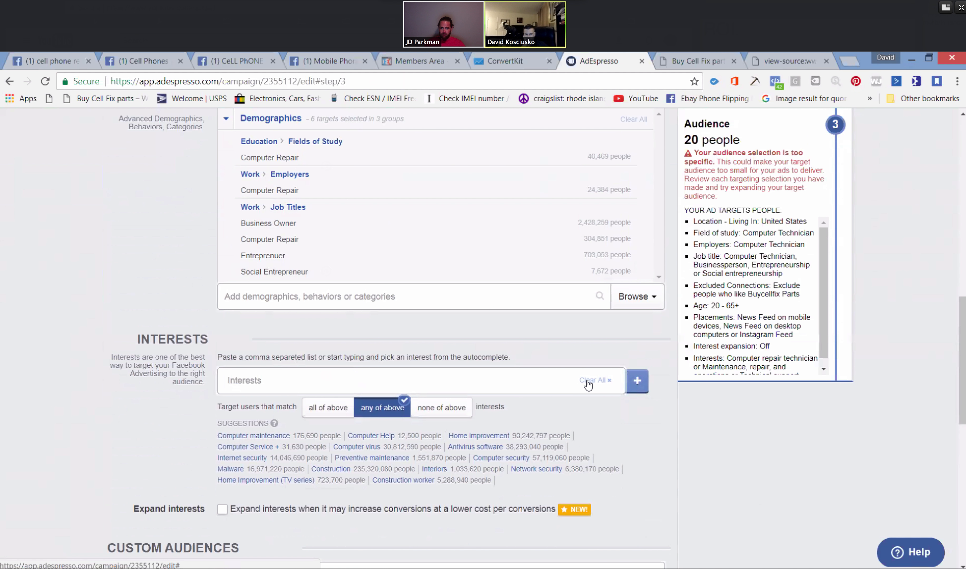
Remove Computer Repair as a field of study and as an employer from the detailed targeting demographics.
scroll(730, 469, "up", 5)
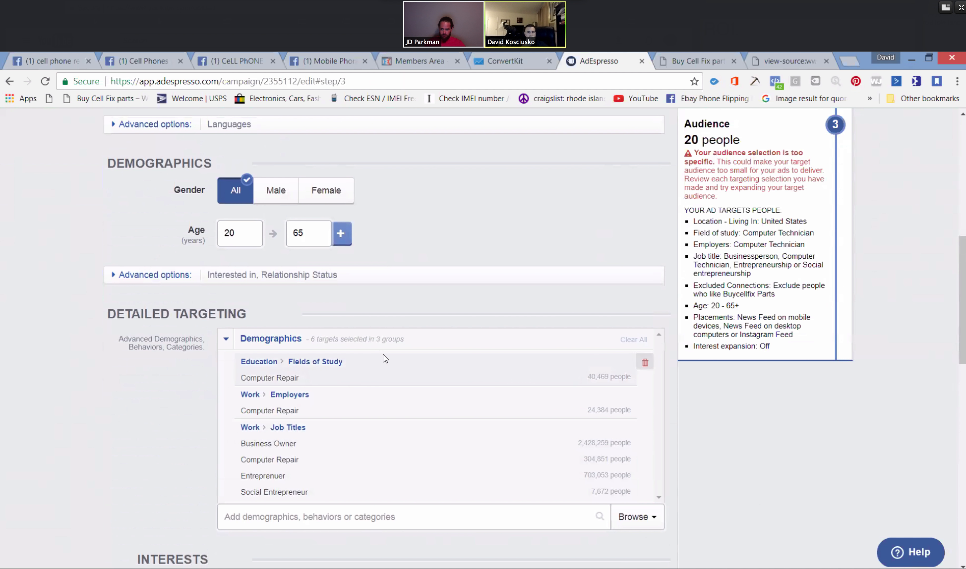
mouse_move(367, 414)
mouse_move(363, 382)
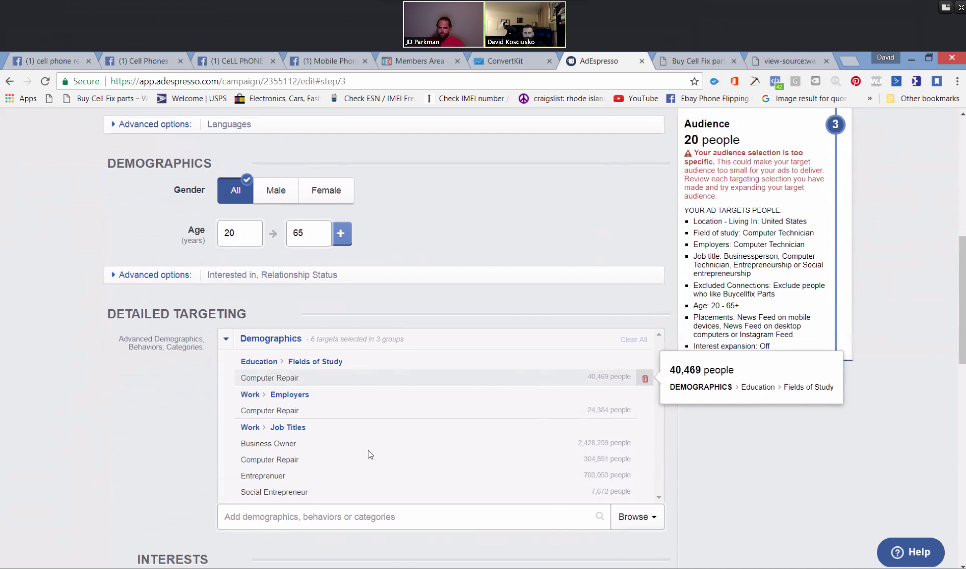
mouse_move(369, 460)
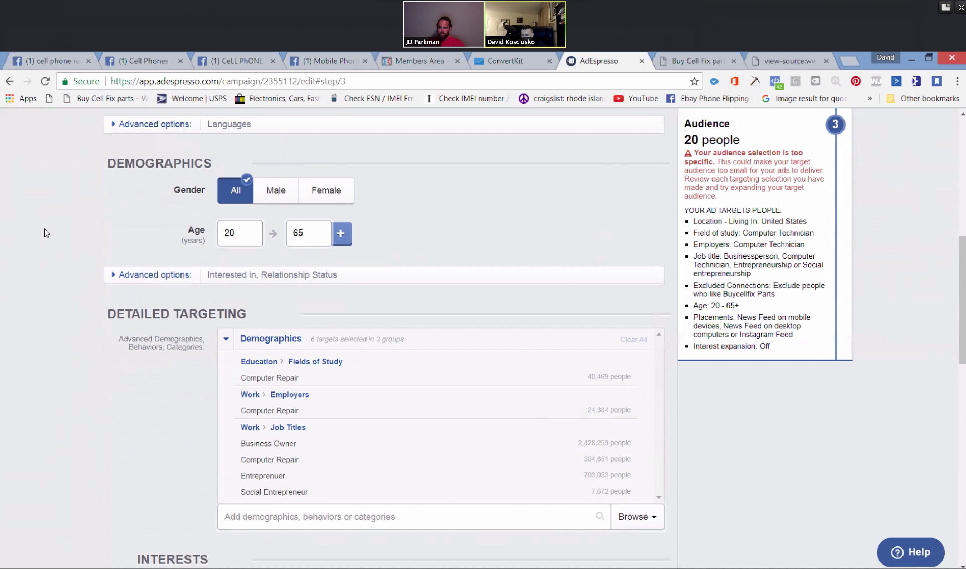
scroll(44, 228, "down", 2)
mouse_move(527, 301)
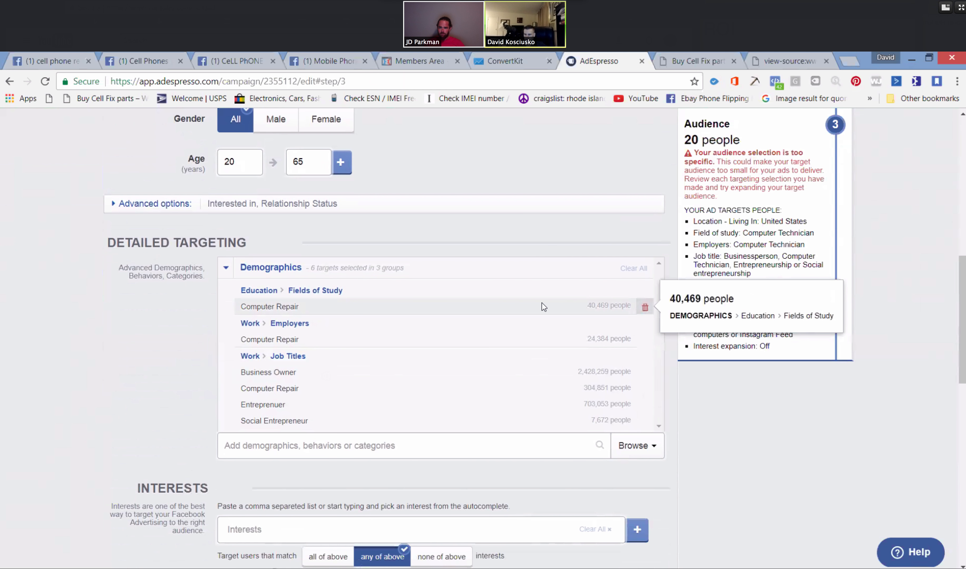
scroll(360, 286, "up", 1)
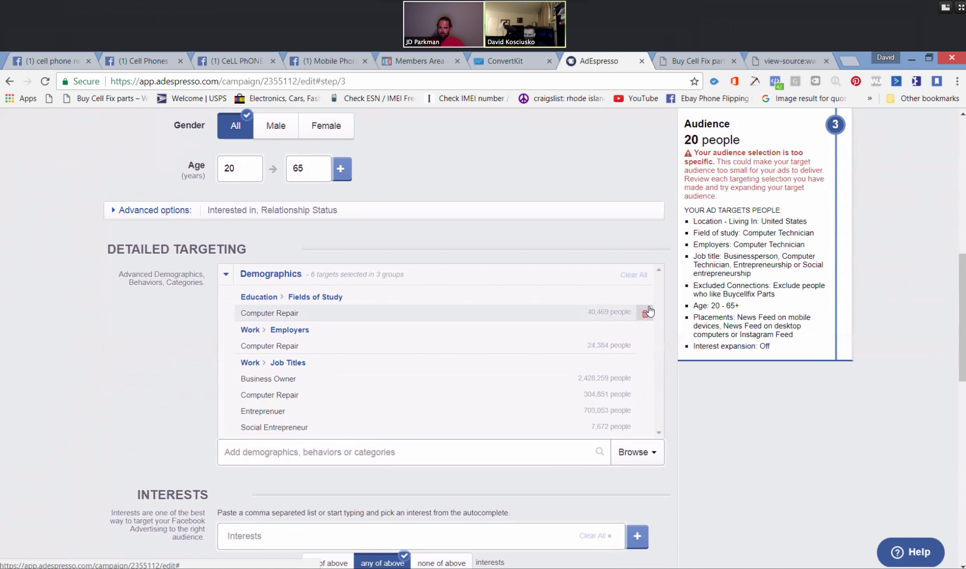
left_click(645, 316)
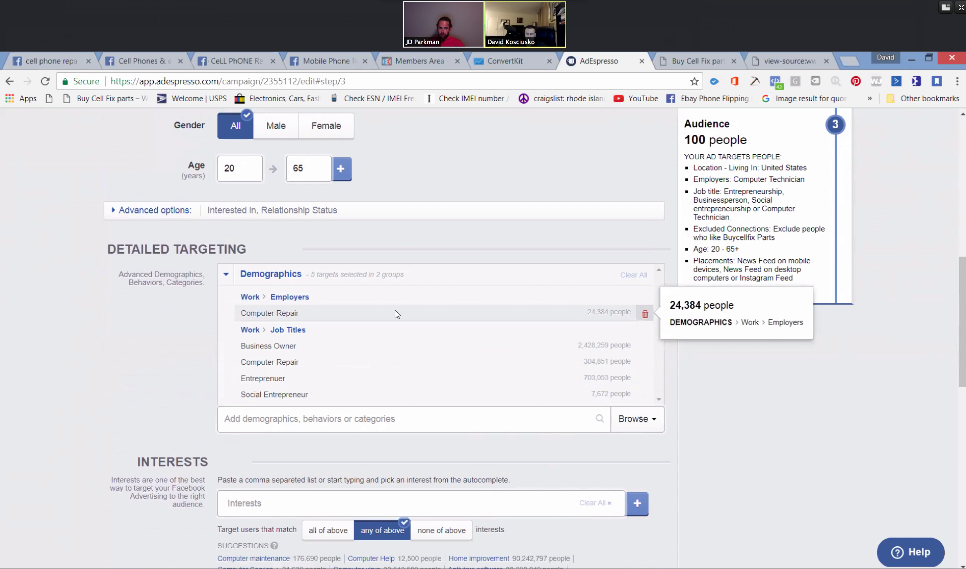
left_click(645, 299)
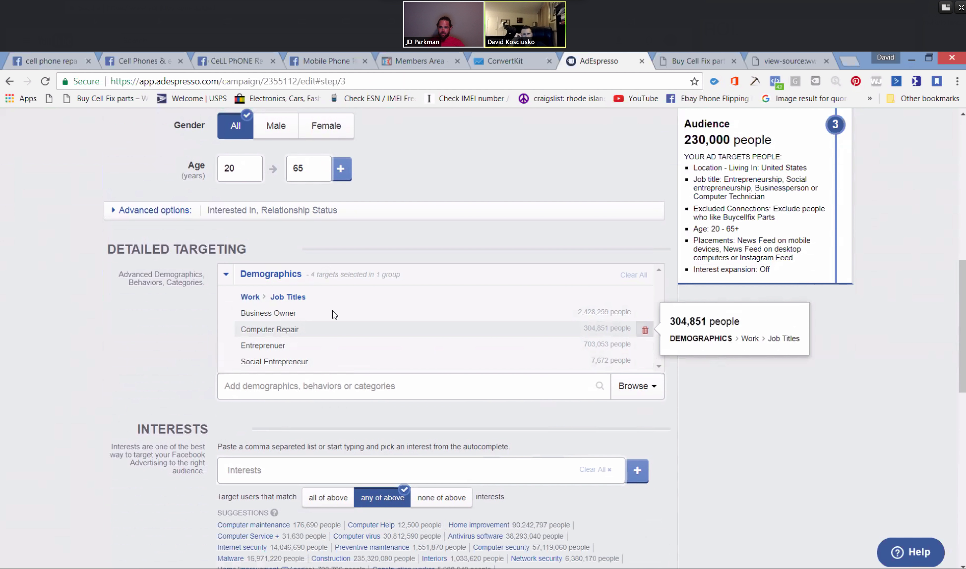
Remove the job titles Business Owner, Entreprenuer and Social Entrepreneur from the detailed targeting, keeping only Computer Repair.
left_click(644, 314)
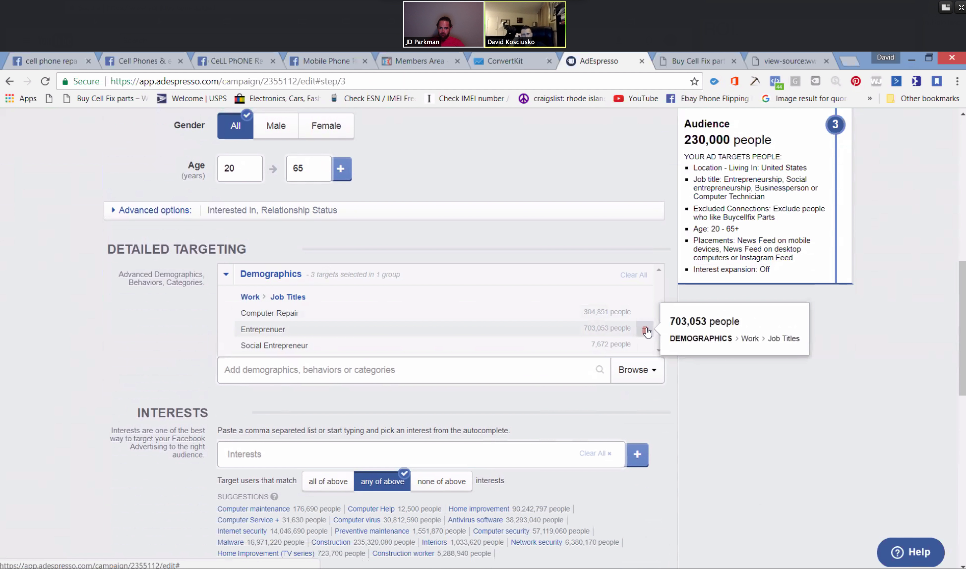
left_click(645, 331)
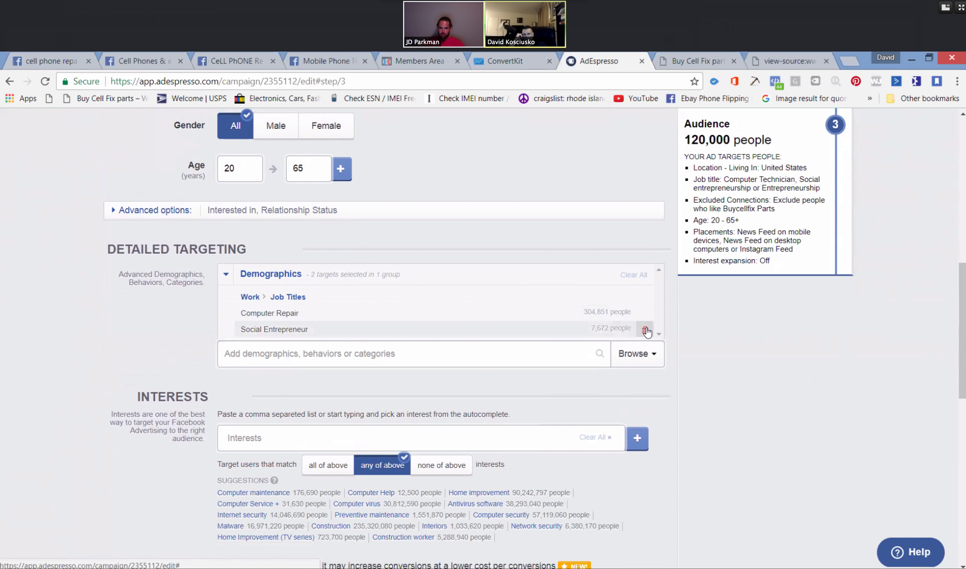
left_click(646, 330)
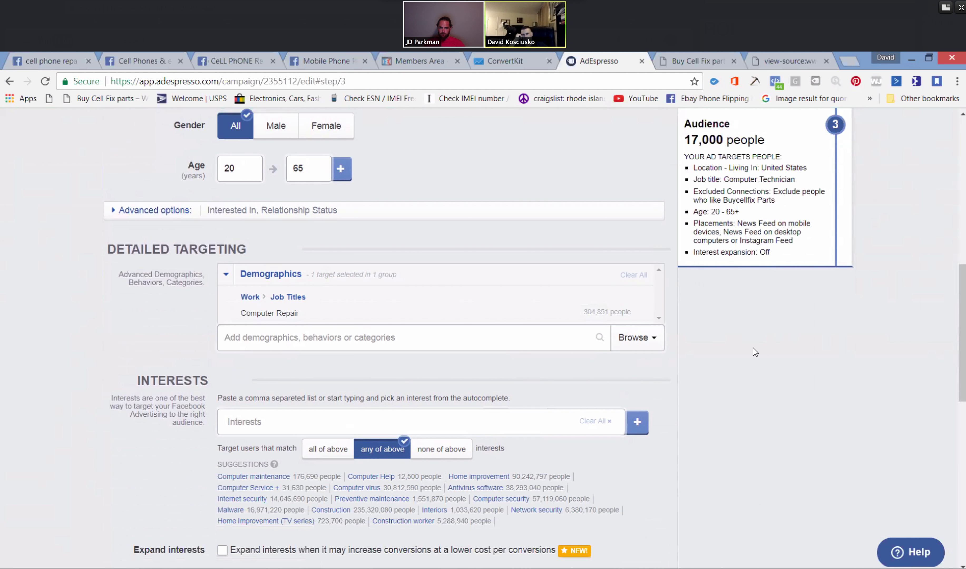
Review the audience settings from the location and demographics down to the connections and engagement options.
scroll(782, 389, "up", 4)
scroll(772, 386, "up", 4)
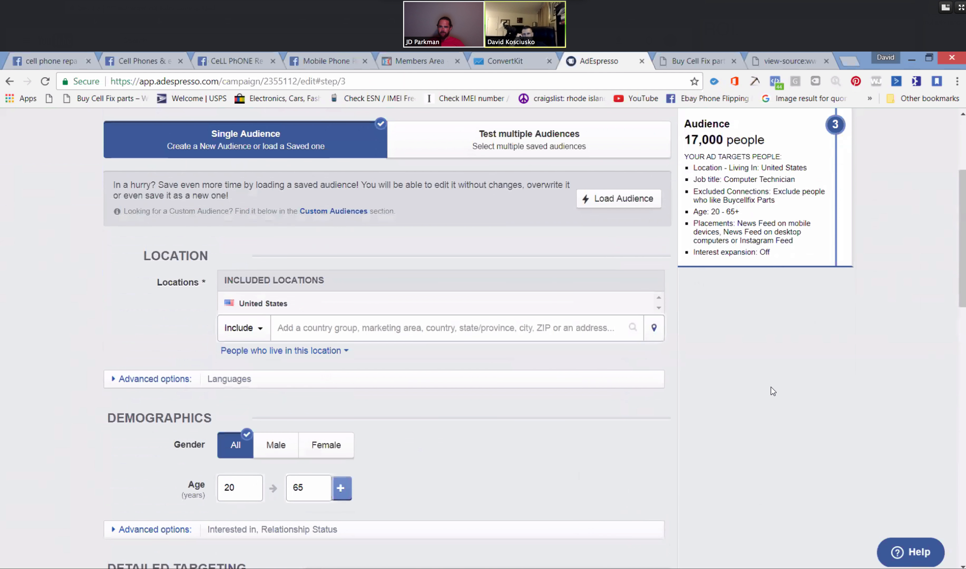
scroll(746, 387, "up", 3)
scroll(746, 387, "up", 1)
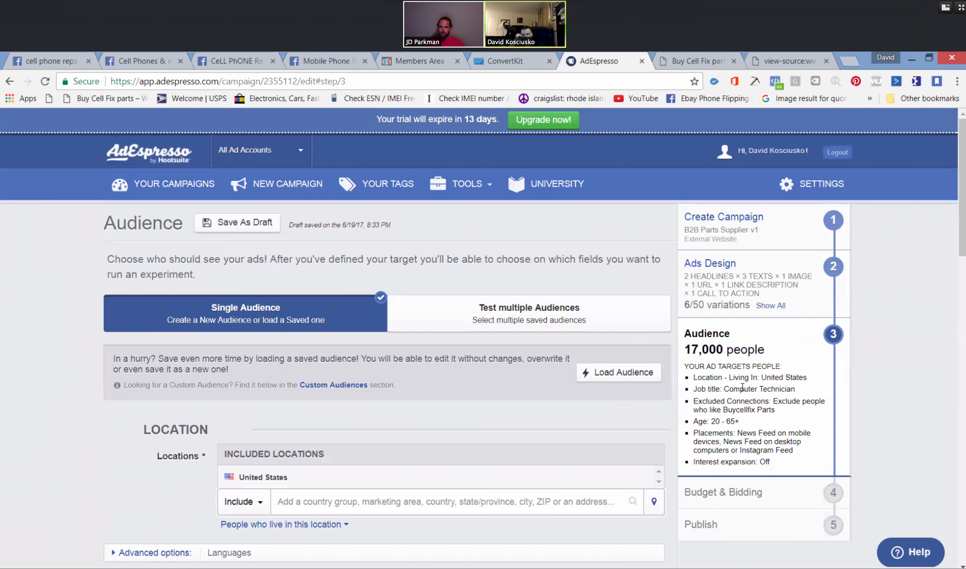
scroll(743, 387, "down", 8)
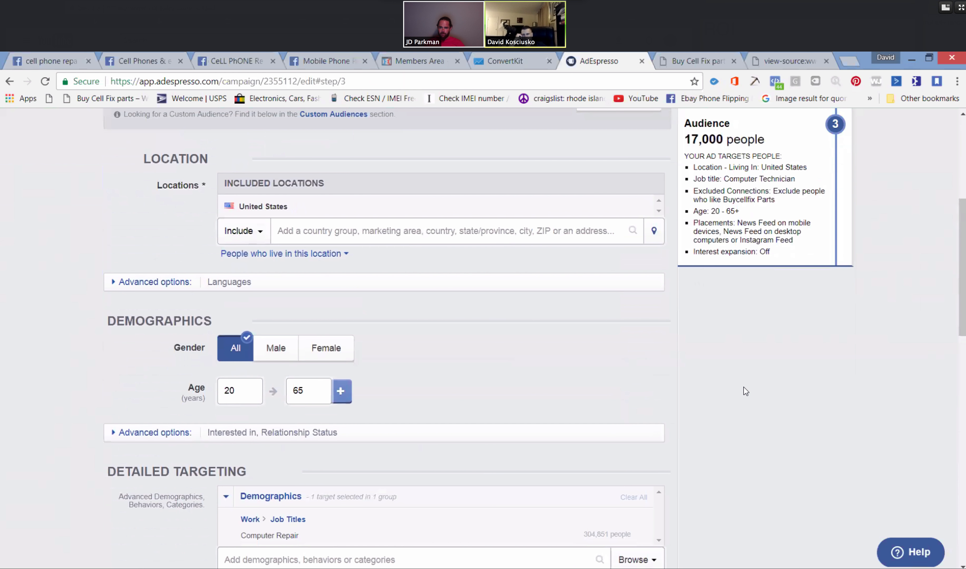
scroll(742, 388, "down", 3)
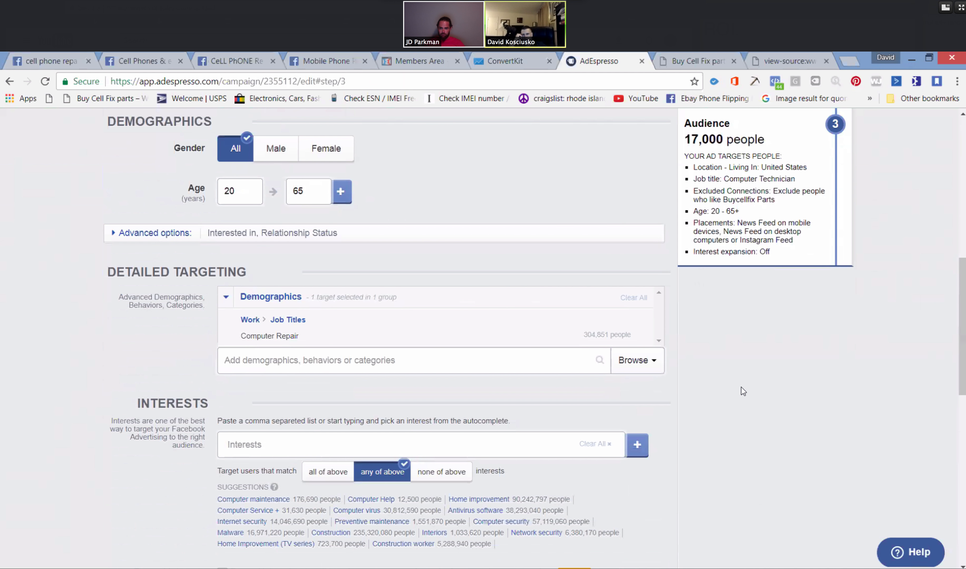
scroll(741, 387, "down", 4)
scroll(741, 386, "down", 3)
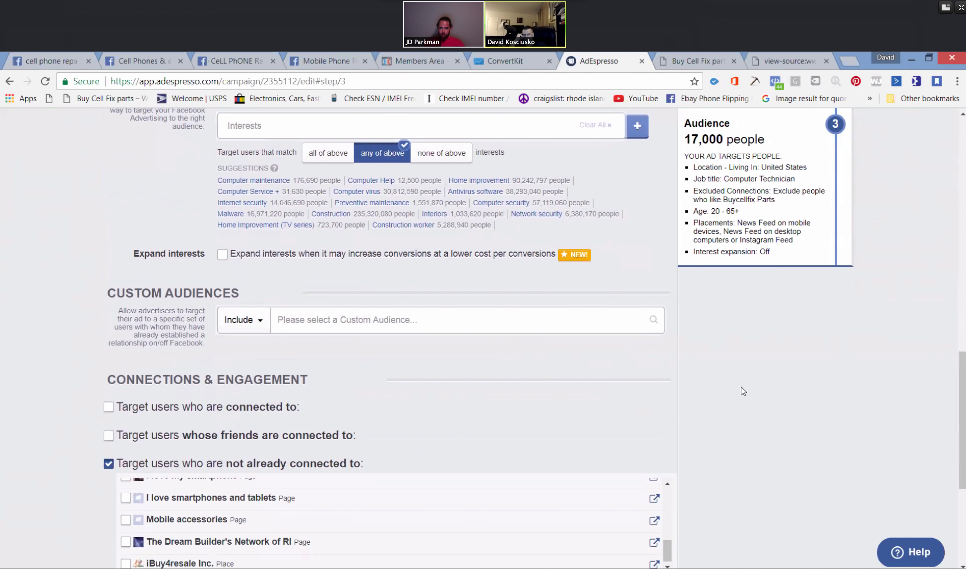
scroll(741, 387, "down", 3)
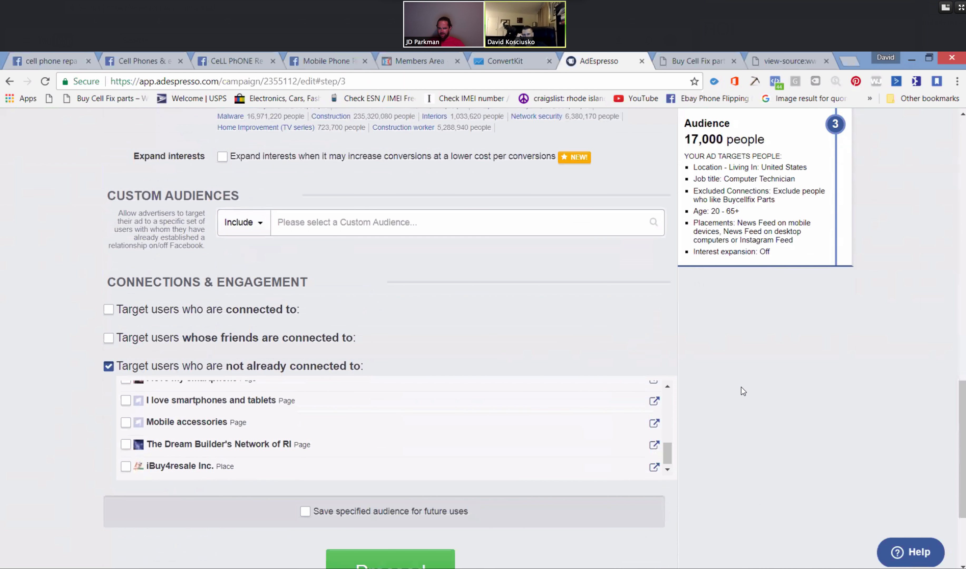
Save the campaign with the narrowed audience as a draft.
scroll(712, 377, "up", 20)
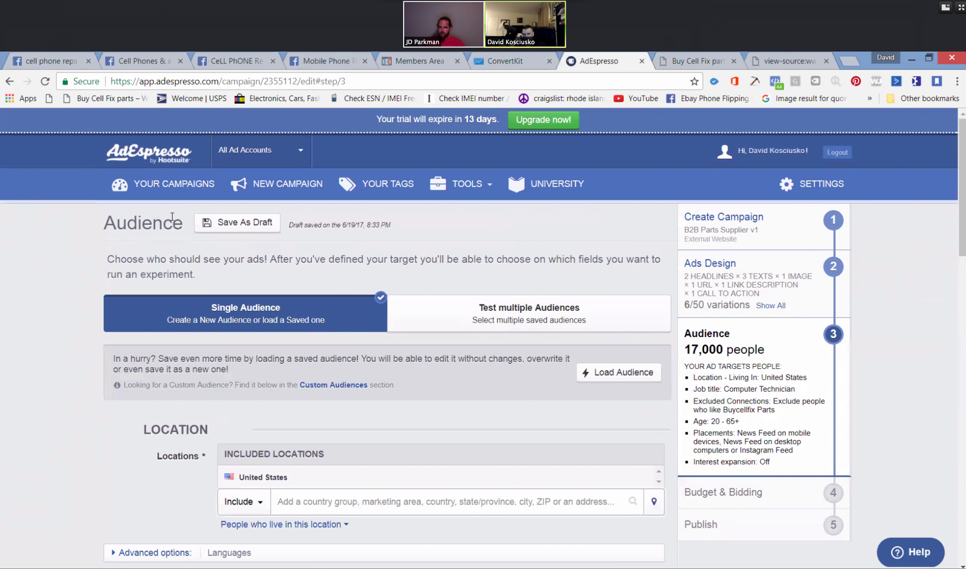
left_click(261, 232)
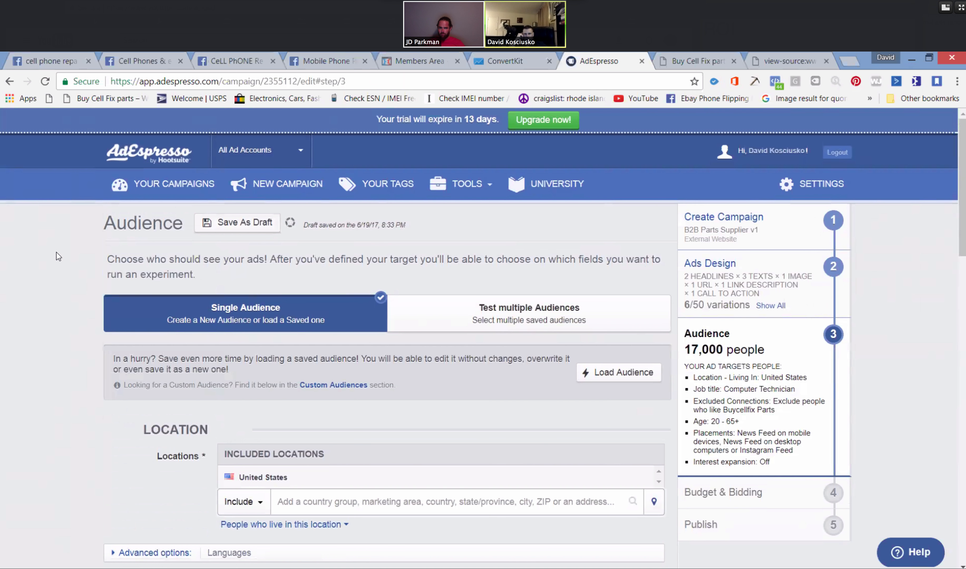
scroll(13, 276, "down", 3)
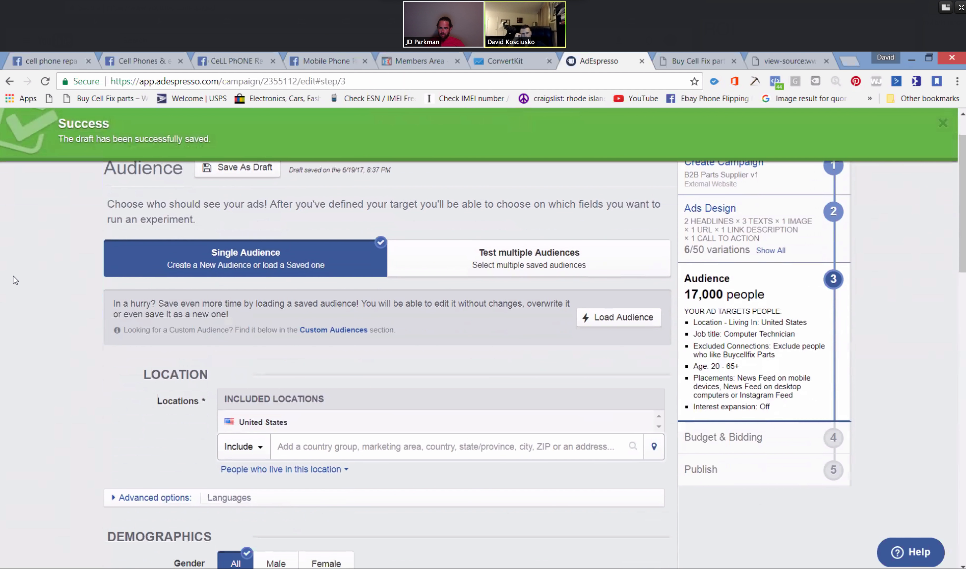
scroll(36, 289, "down", 2)
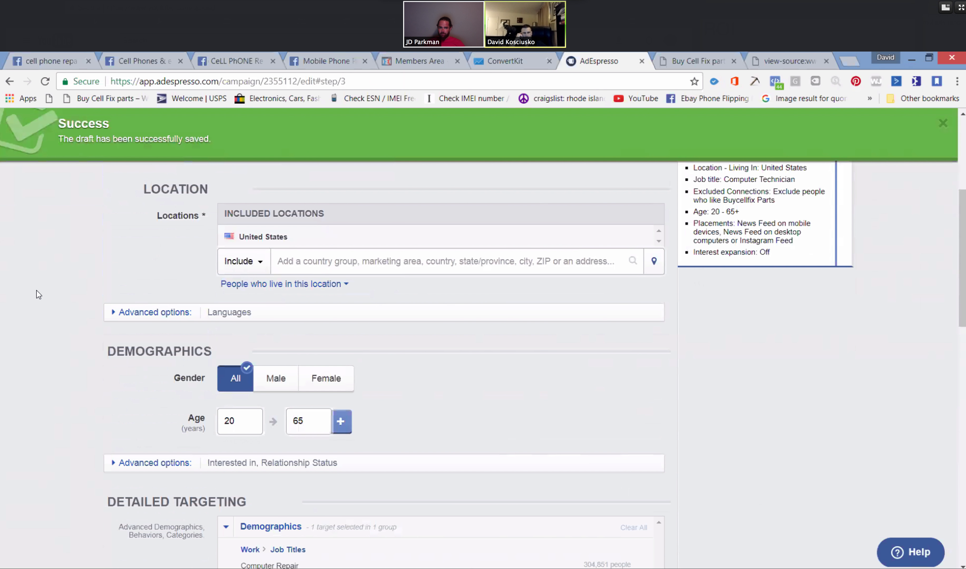
scroll(36, 290, "up", 3)
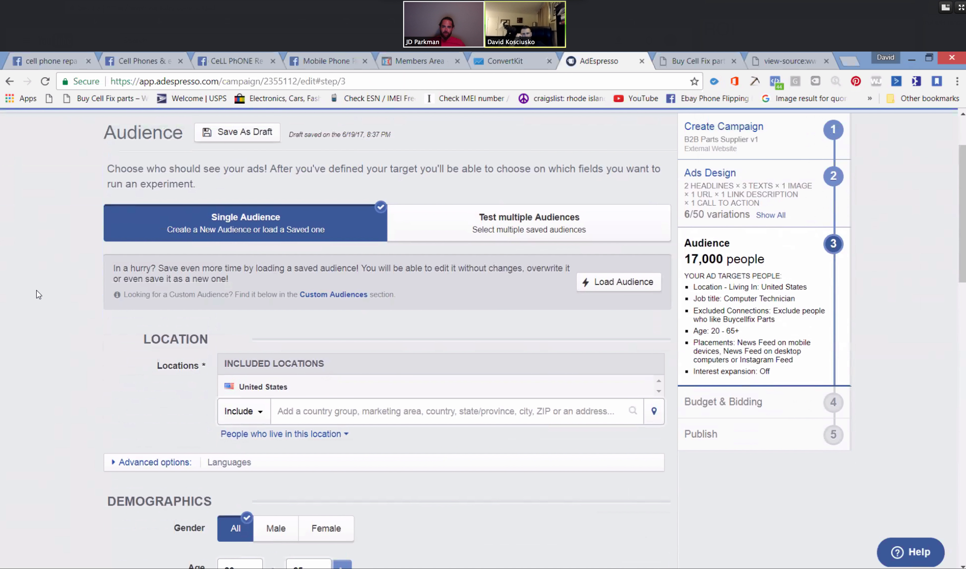
Search the detailed targeting for "small business owner" and add the Small business owners behavior under Digital activities.
scroll(35, 339, "down", 10)
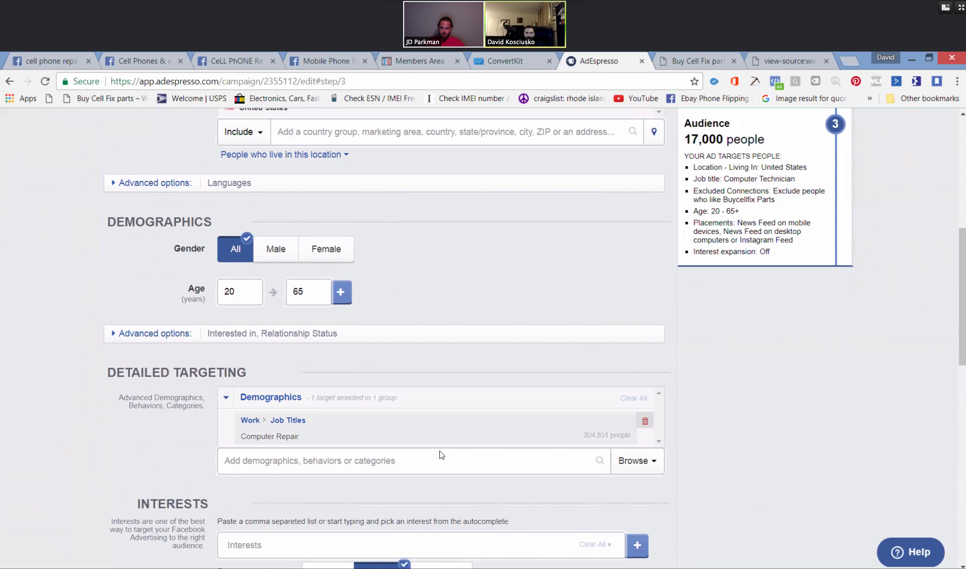
left_click(448, 464)
type("s")
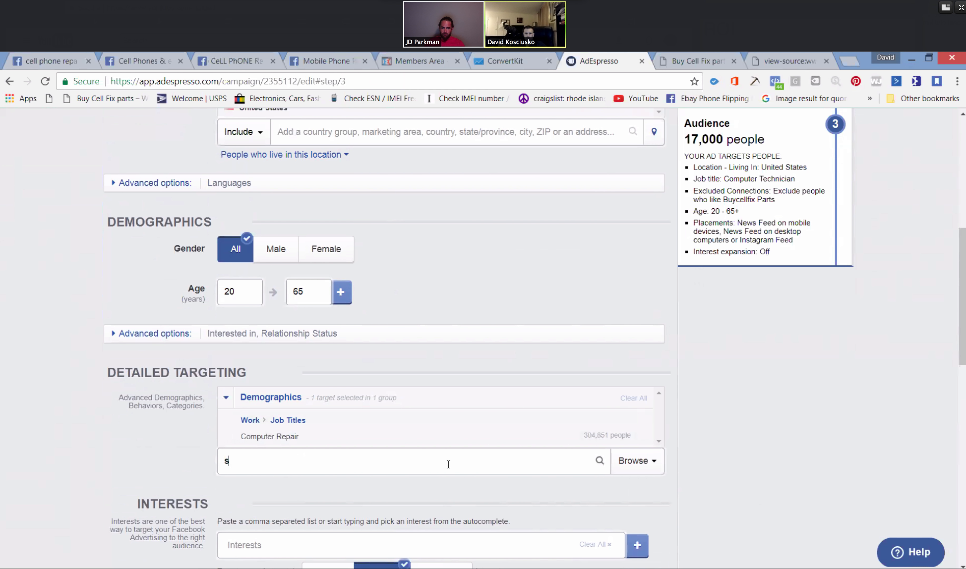
type("mall business owner")
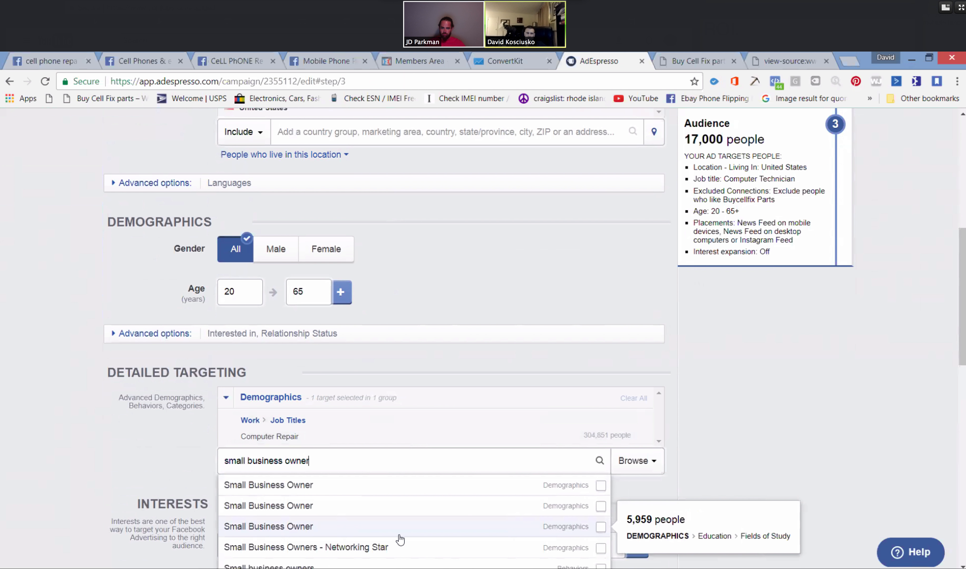
scroll(417, 548, "down", 2)
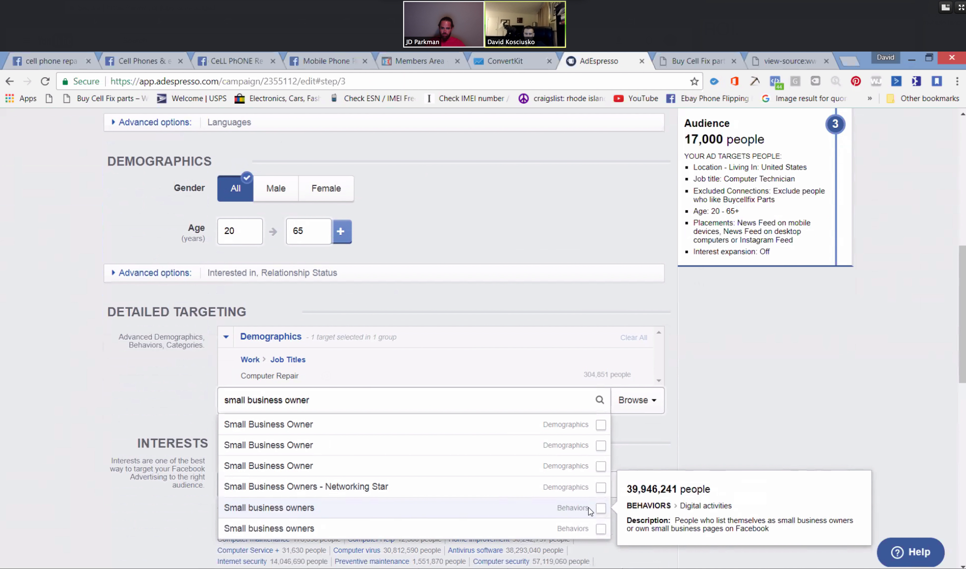
left_click(599, 508)
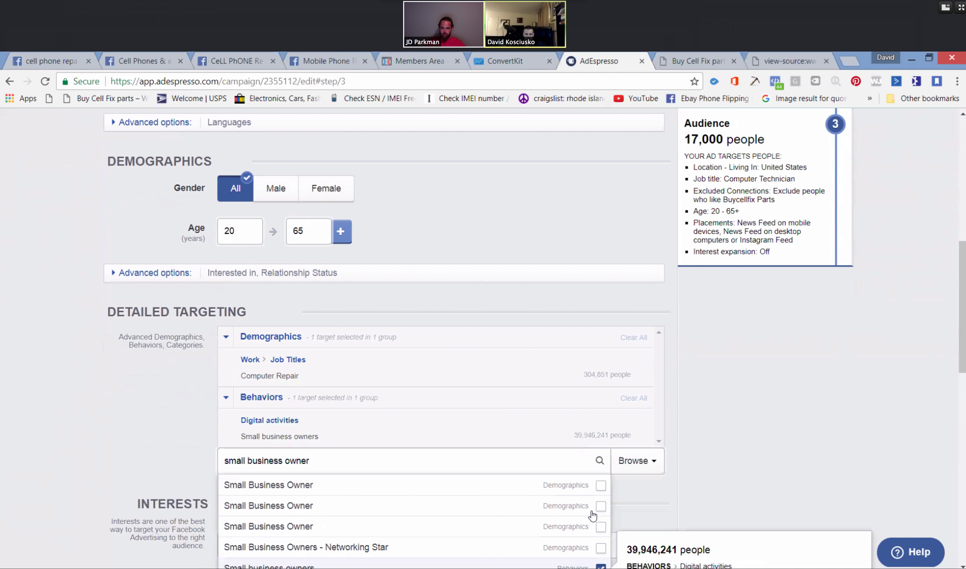
scroll(388, 507, "down", 10)
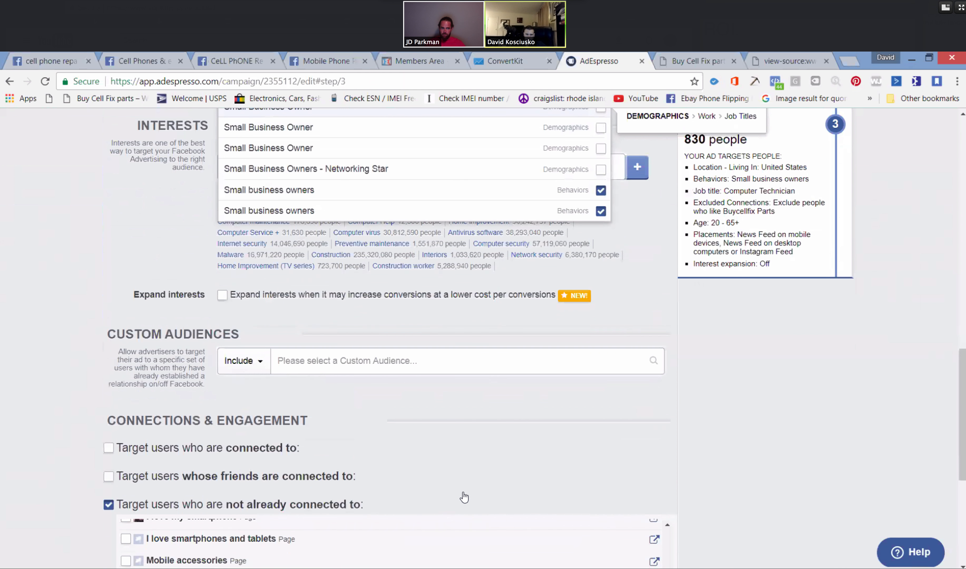
mouse_move(572, 144)
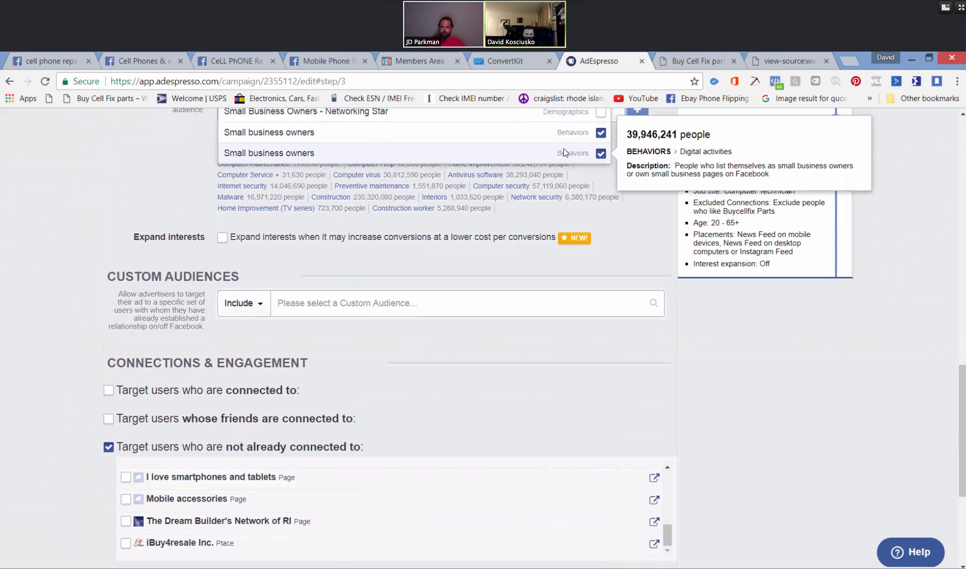
left_click(56, 268)
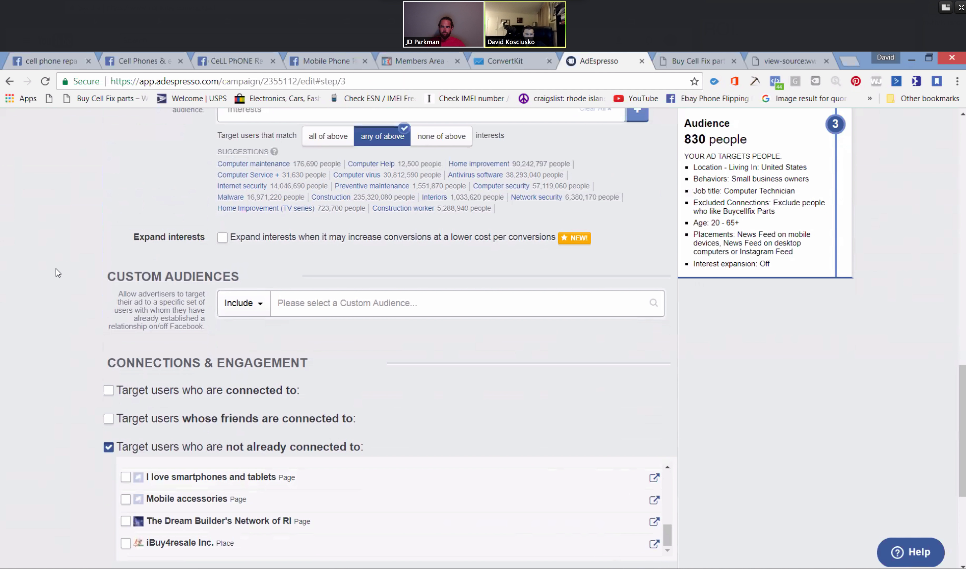
Save the updated audience to the campaign draft and return to the detailed targeting section.
scroll(53, 274, "up", 10)
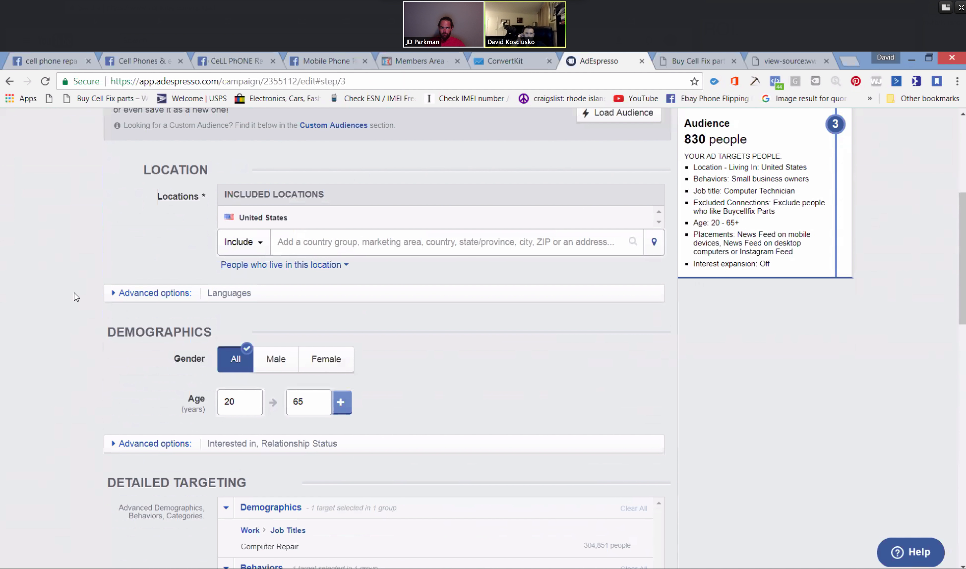
scroll(78, 307, "up", 4)
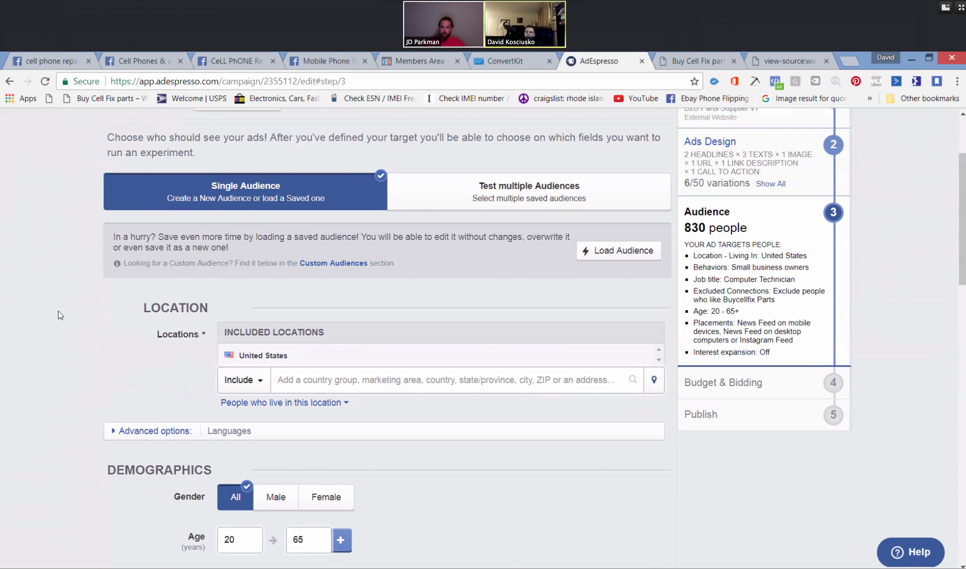
scroll(217, 227, "up", 3)
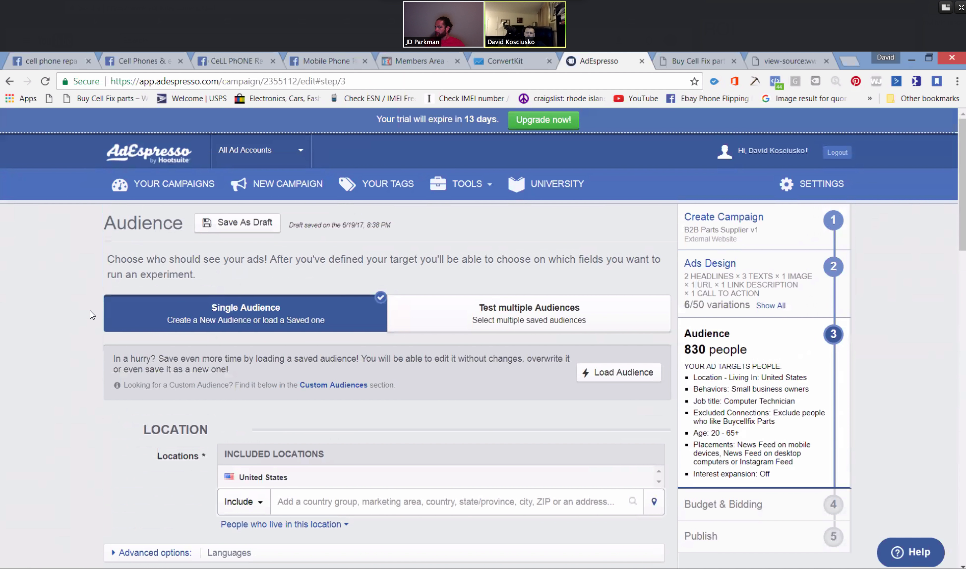
scroll(89, 313, "down", 4)
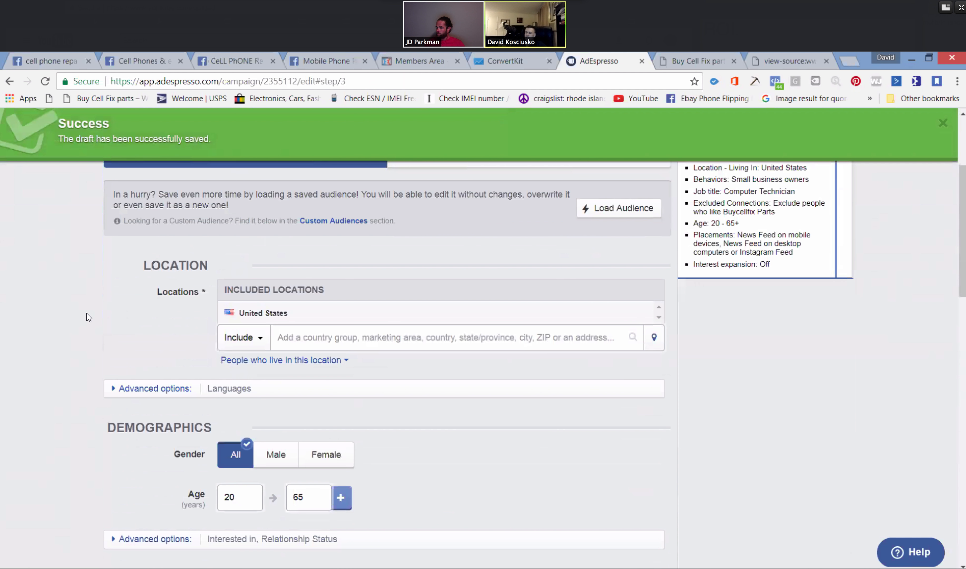
scroll(86, 313, "down", 4)
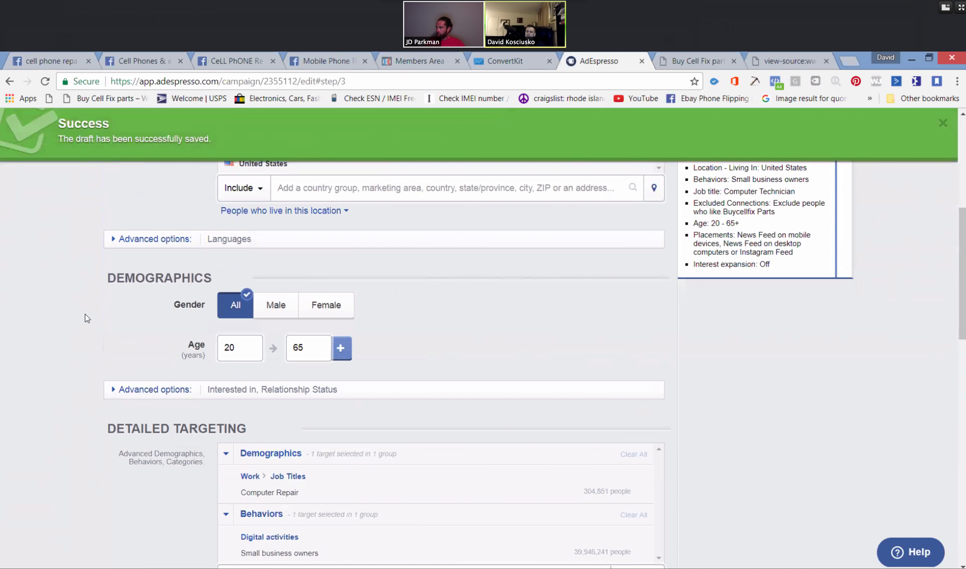
scroll(84, 315, "down", 3)
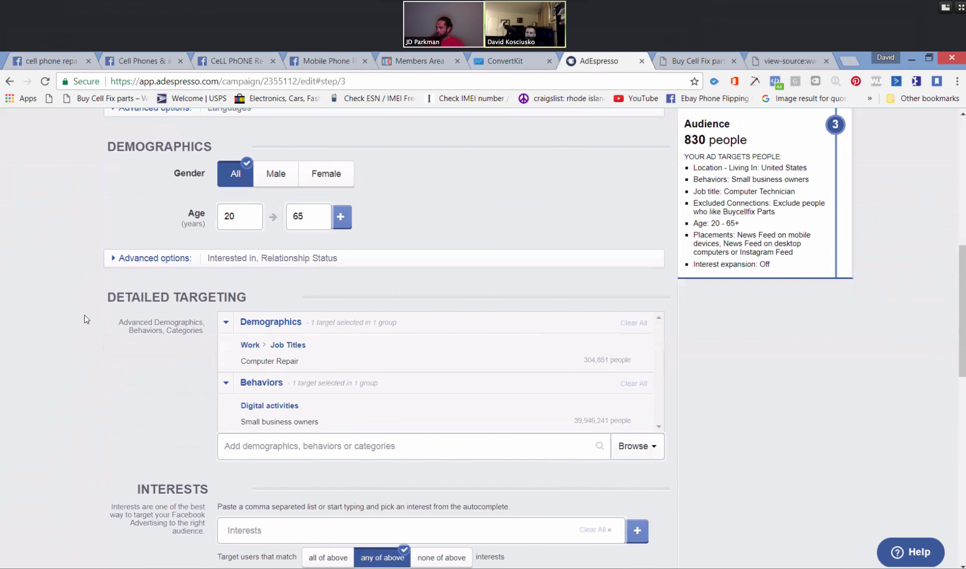
Turn on interest expansion for conversions at a lower cost and check the estimated audience size against the detailed targeting.
scroll(85, 319, "down", 3)
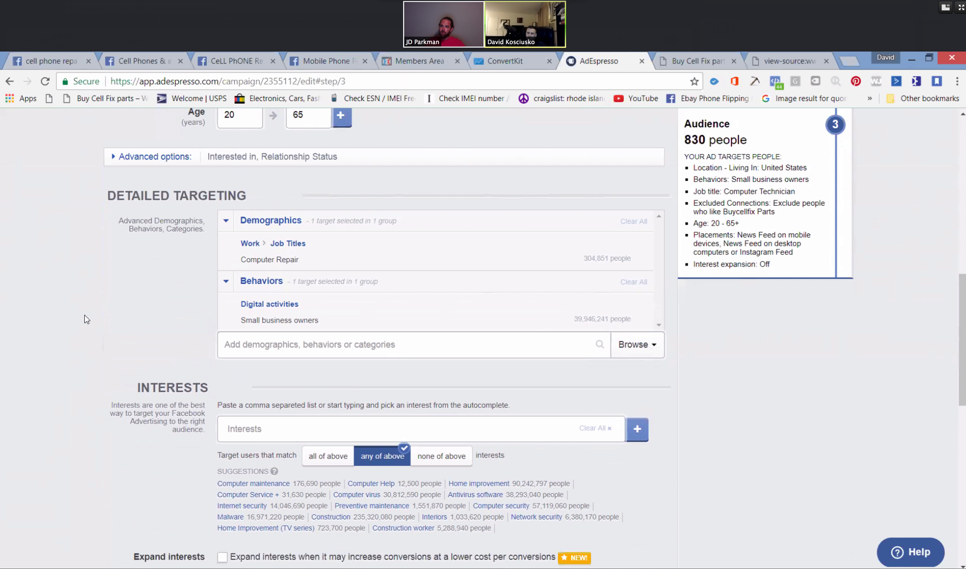
scroll(84, 315, "down", 1)
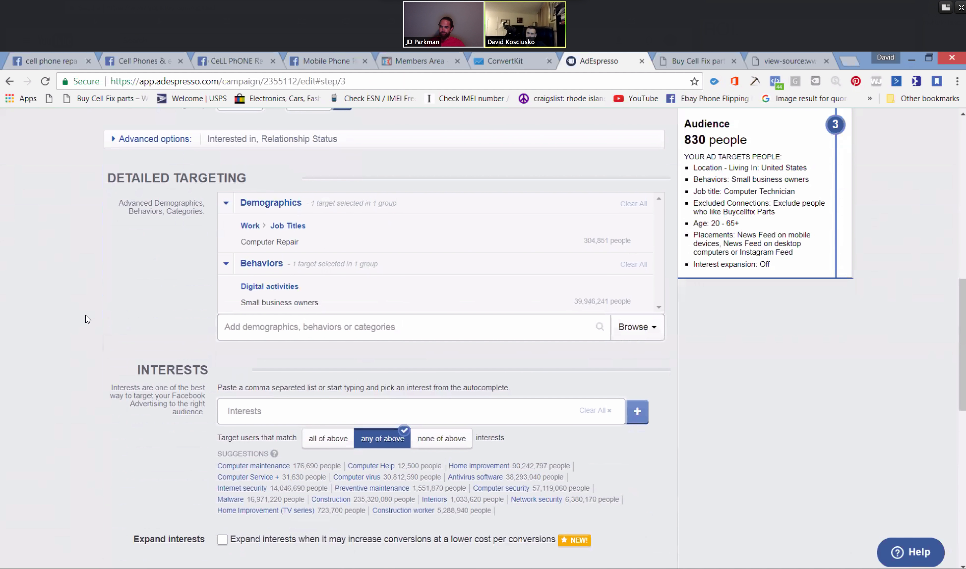
scroll(87, 319, "down", 2)
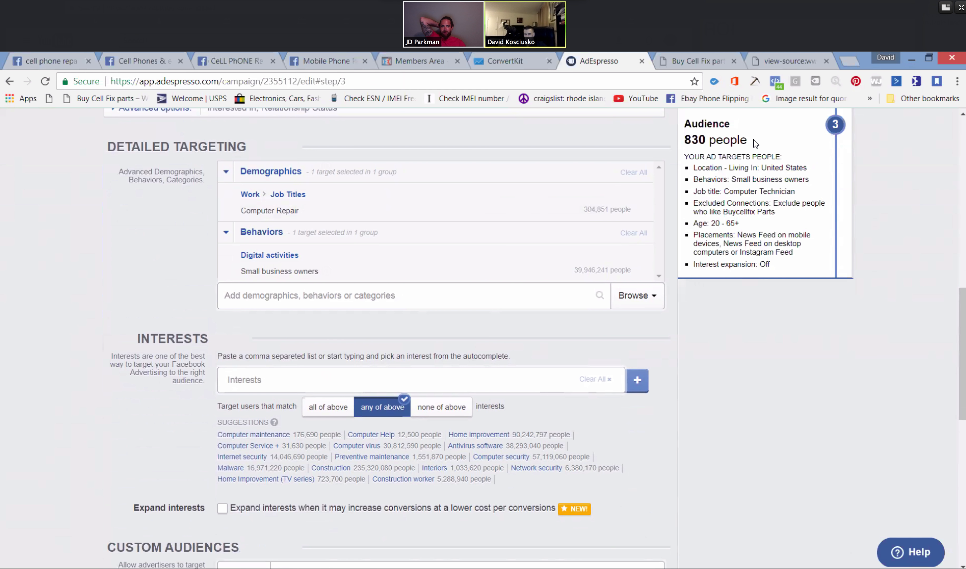
left_click_drag(748, 140, 687, 140)
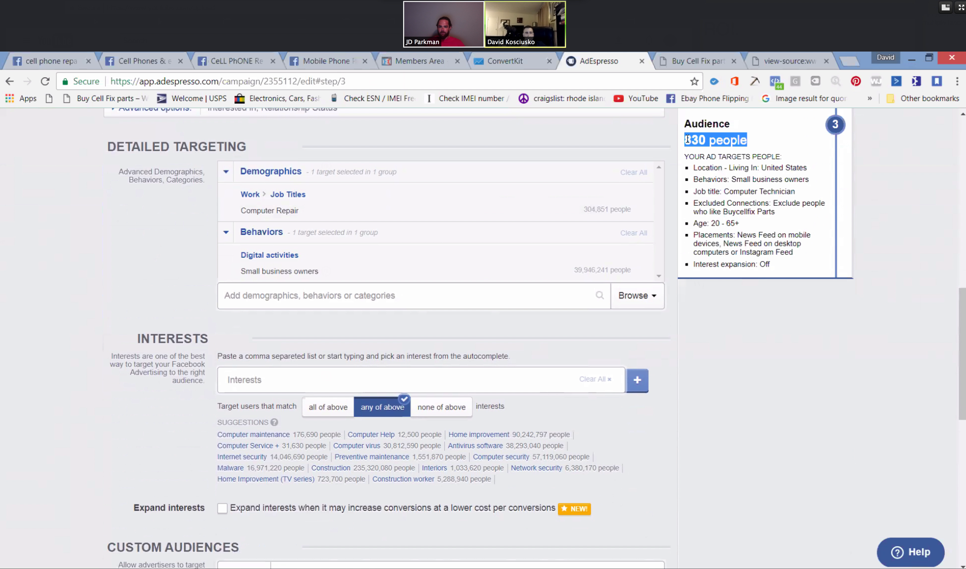
scroll(779, 308, "down", 3)
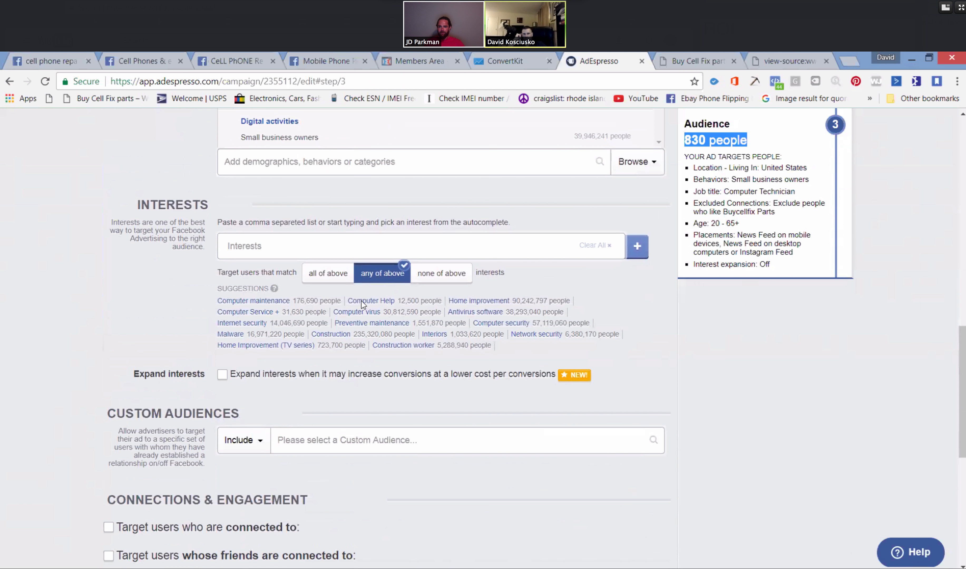
left_click(223, 375)
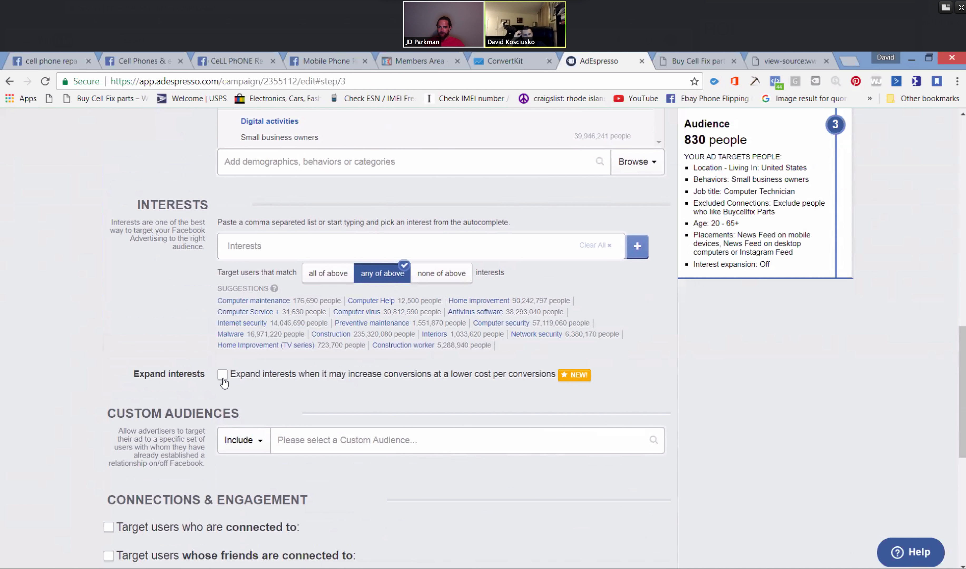
left_click_drag(604, 374, 248, 376)
left_click(271, 392)
scroll(364, 275, "up", 4)
left_click_drag(705, 140, 691, 141)
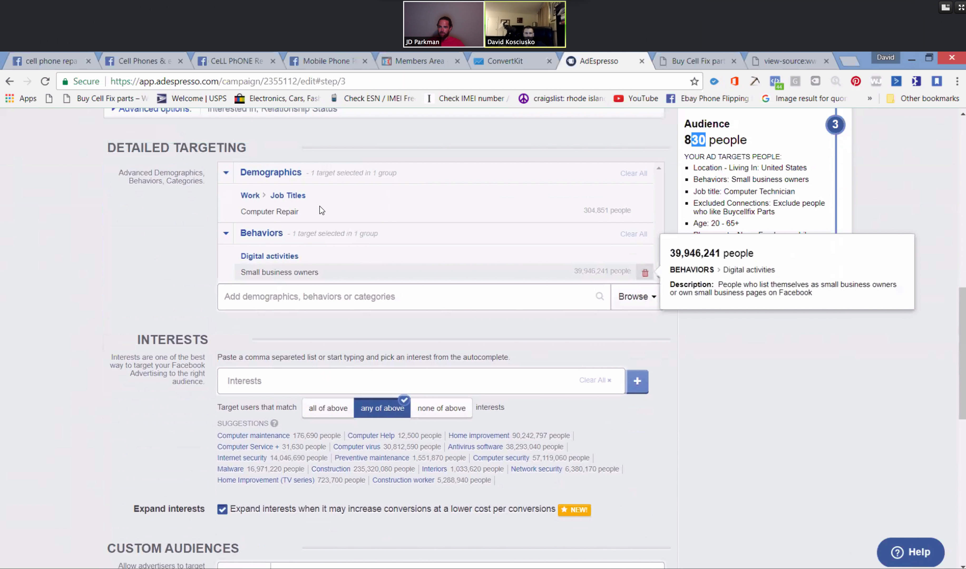
mouse_move(308, 210)
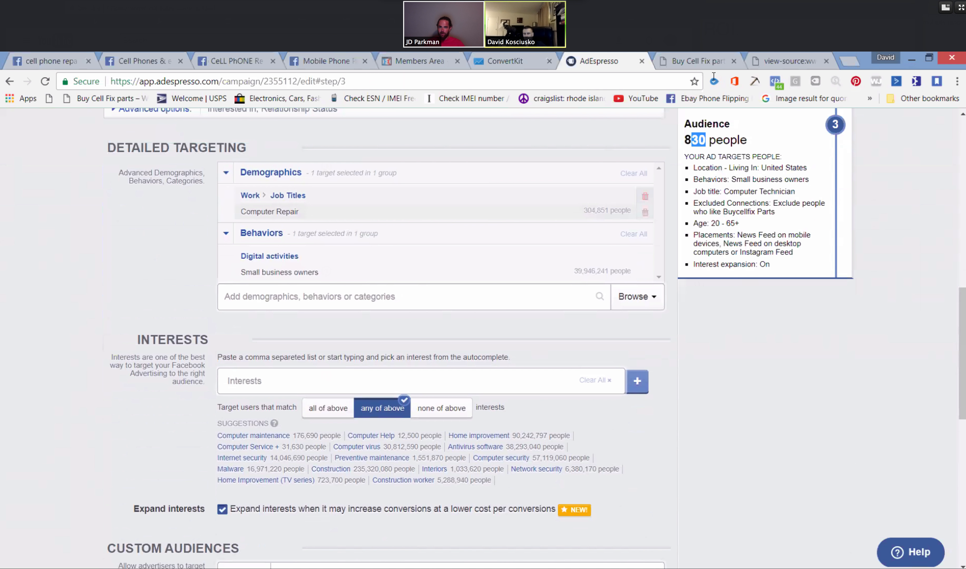
left_click_drag(685, 140, 749, 150)
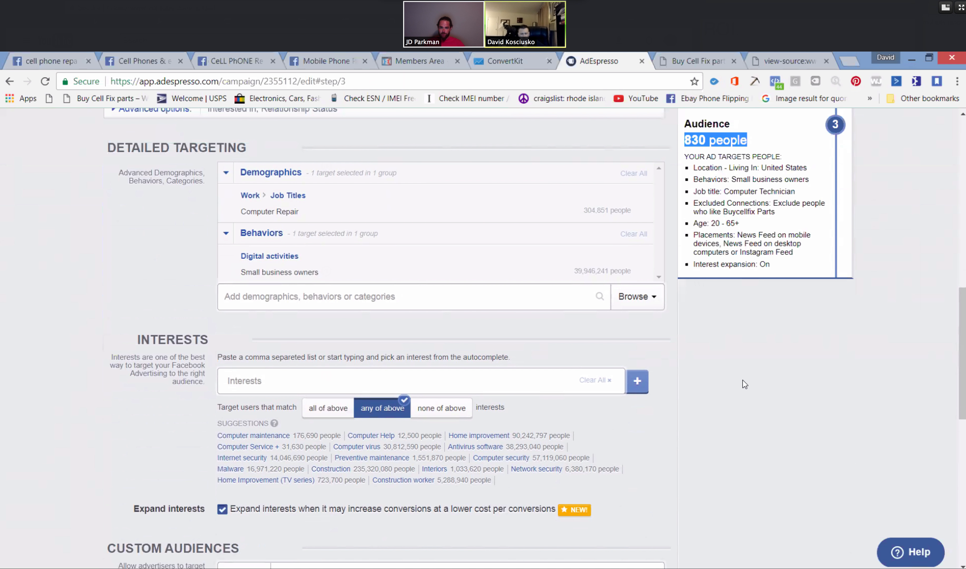
Enable saving the specified audience as a new audience for future uses, with the account owner's folder as destination.
scroll(722, 429, "down", 10)
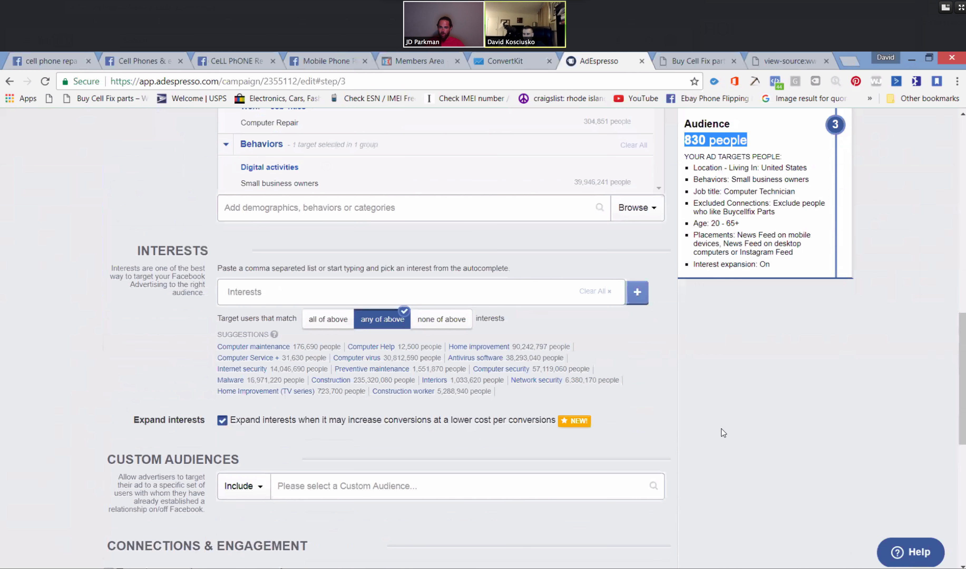
scroll(270, 371, "down", 1)
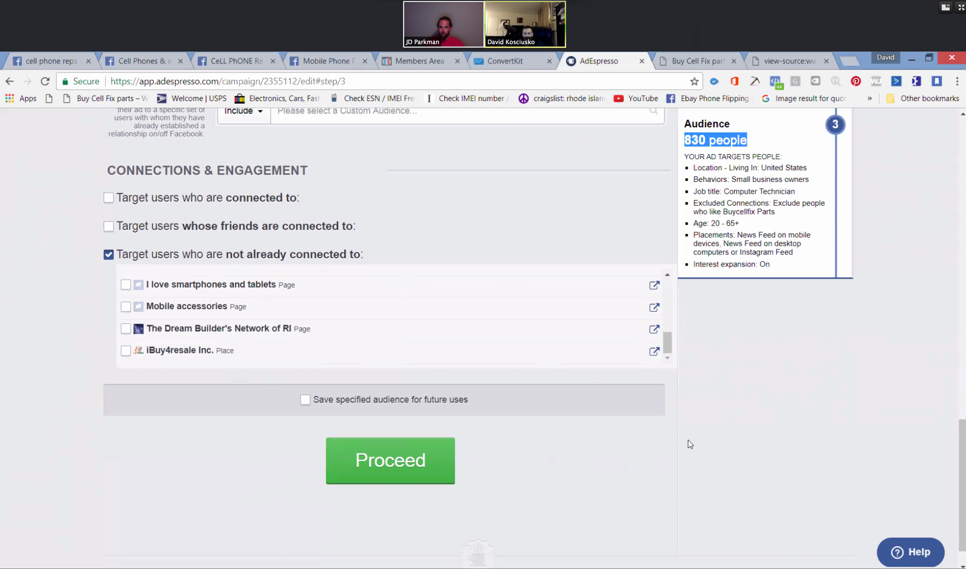
left_click(305, 400)
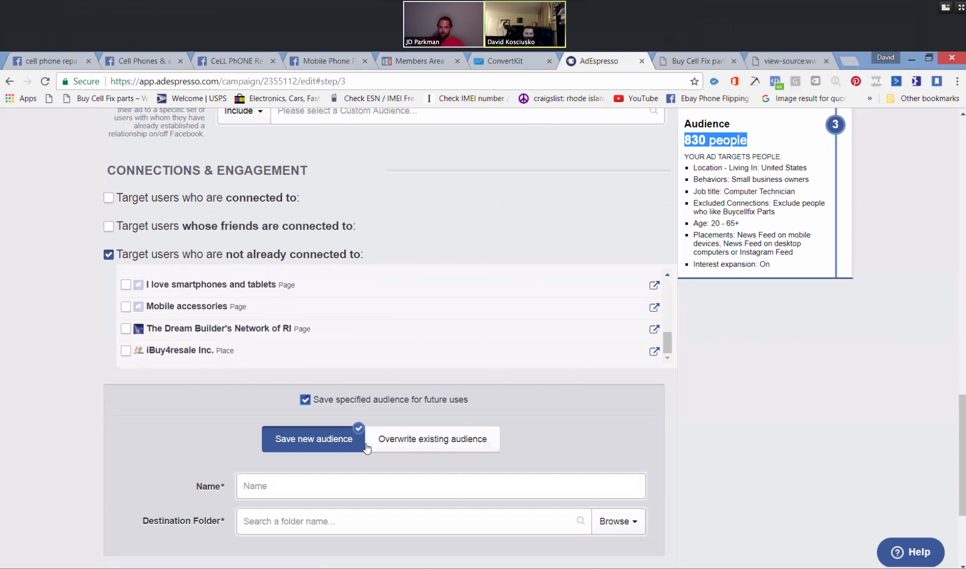
left_click(635, 524)
left_click(635, 524)
scroll(627, 509, "down", 3)
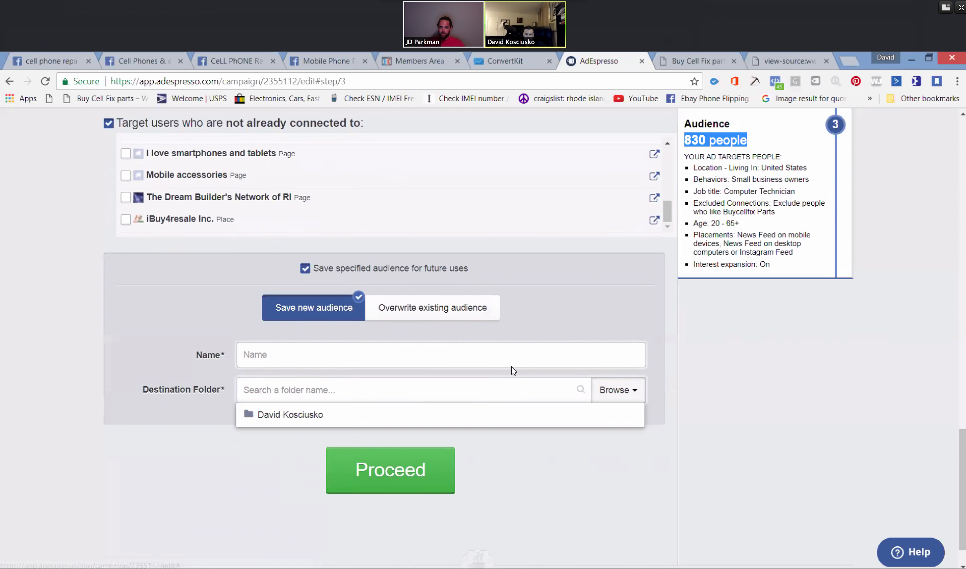
left_click(630, 414)
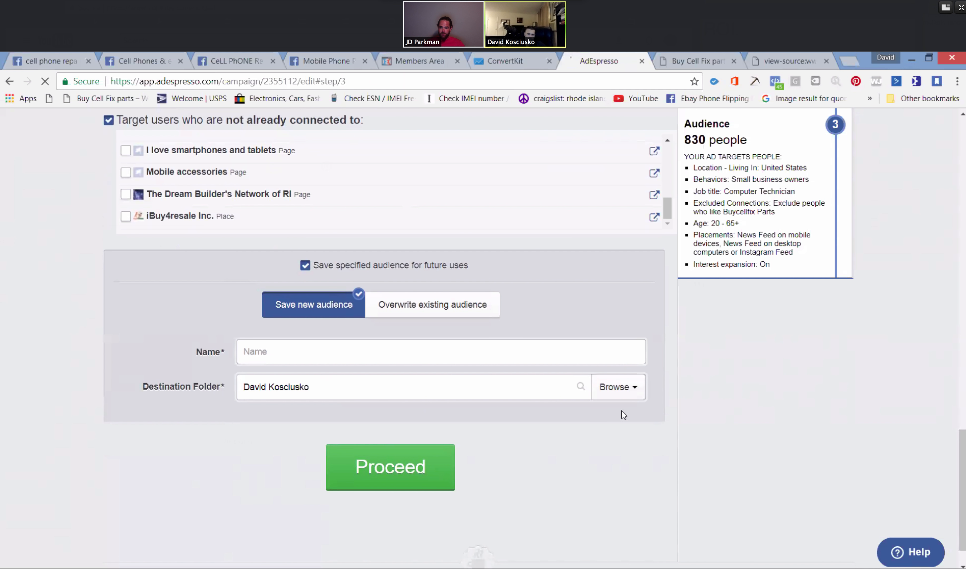
Name the new audience "Small Business owners - Repair - US v1" and proceed to the split-test options.
left_click(402, 350)
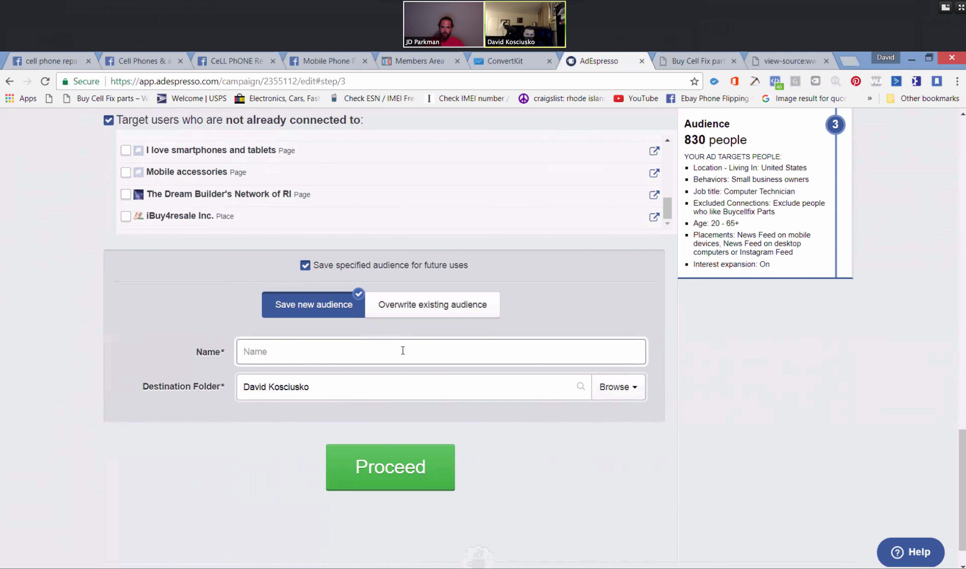
type("Small Business owners -")
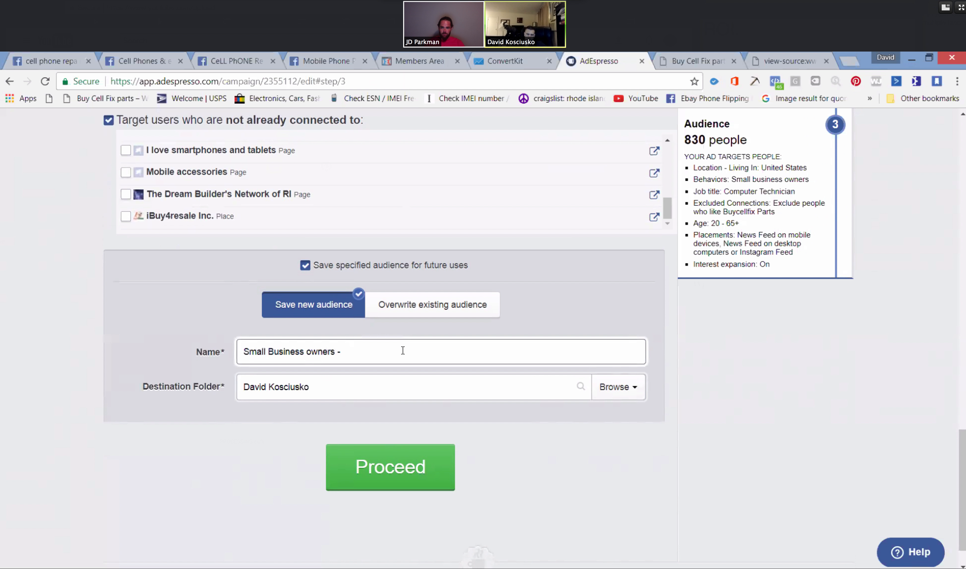
type("Repair - US v1")
left_click_drag(430, 359, 372, 350)
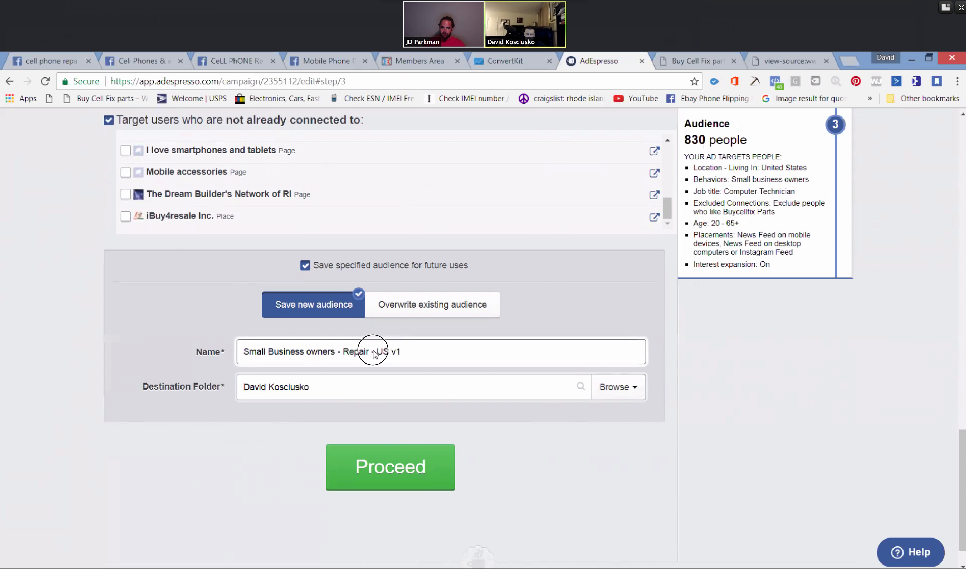
left_click(385, 482)
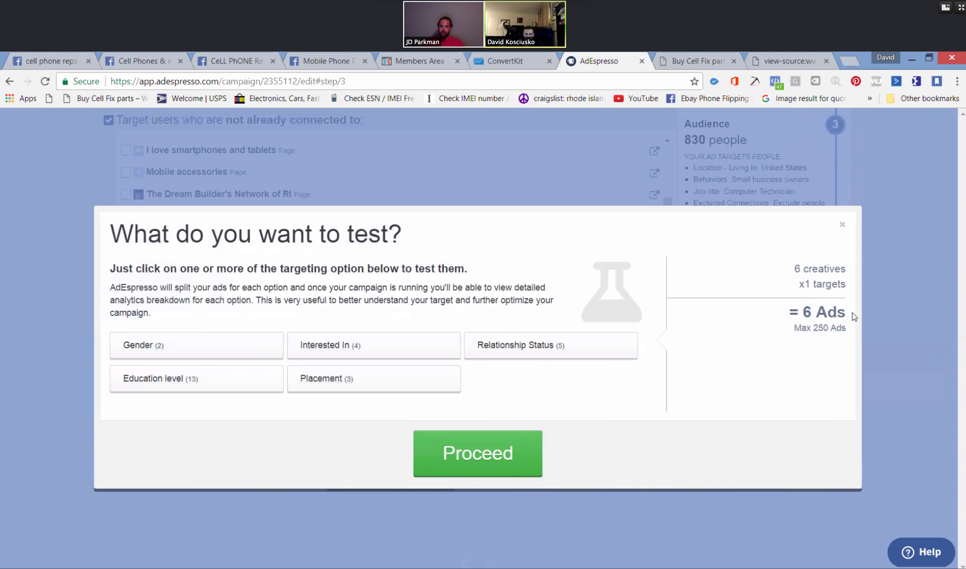
Select Interested In, Placement and Gender as the split-test options and proceed to the budget and bidding settings.
left_click_drag(828, 313, 790, 311)
left_click(844, 315)
left_click_drag(846, 329, 796, 329)
left_click(810, 329)
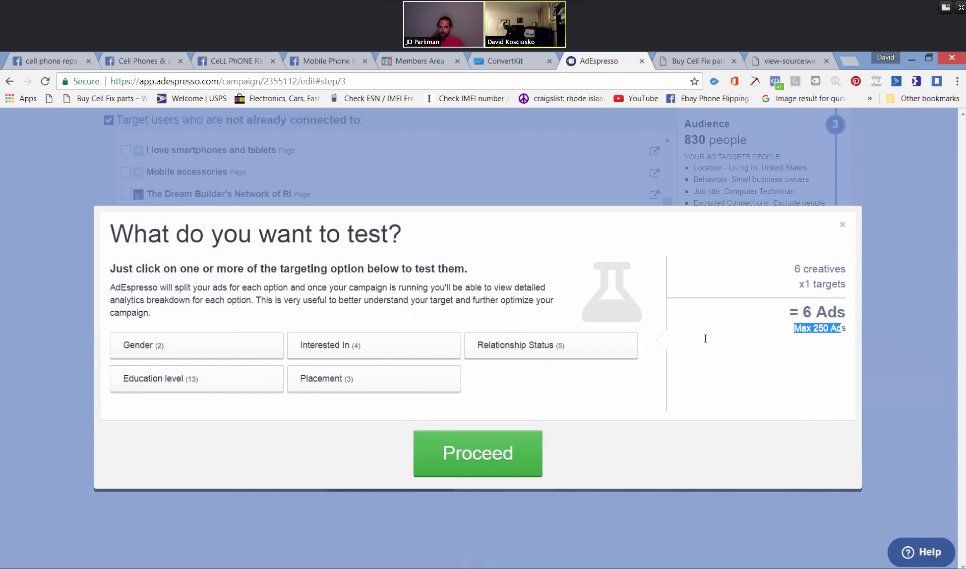
left_click(372, 348)
left_click(333, 391)
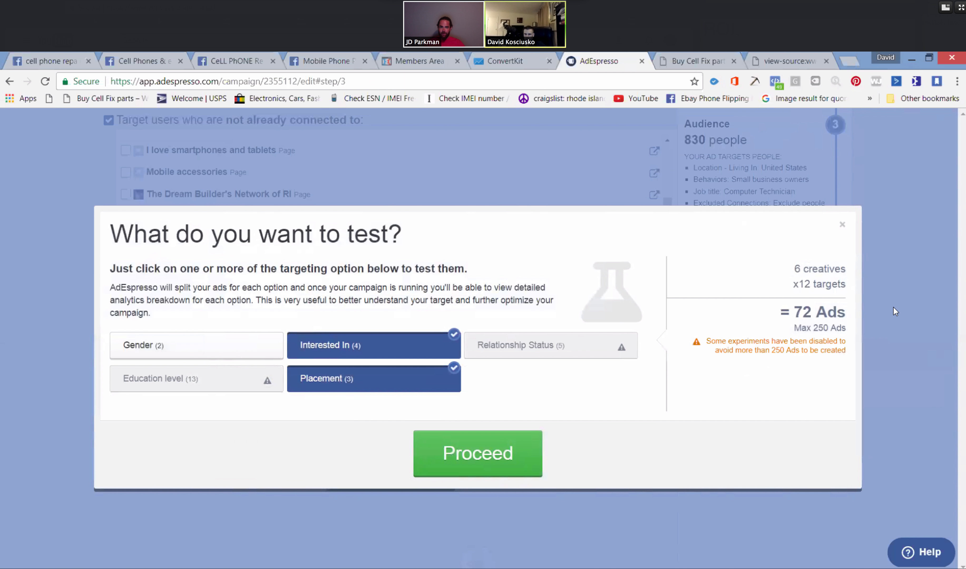
mouse_move(849, 313)
left_mouse_down()
mouse_move(803, 315)
mouse_move(848, 315)
left_mouse_up()
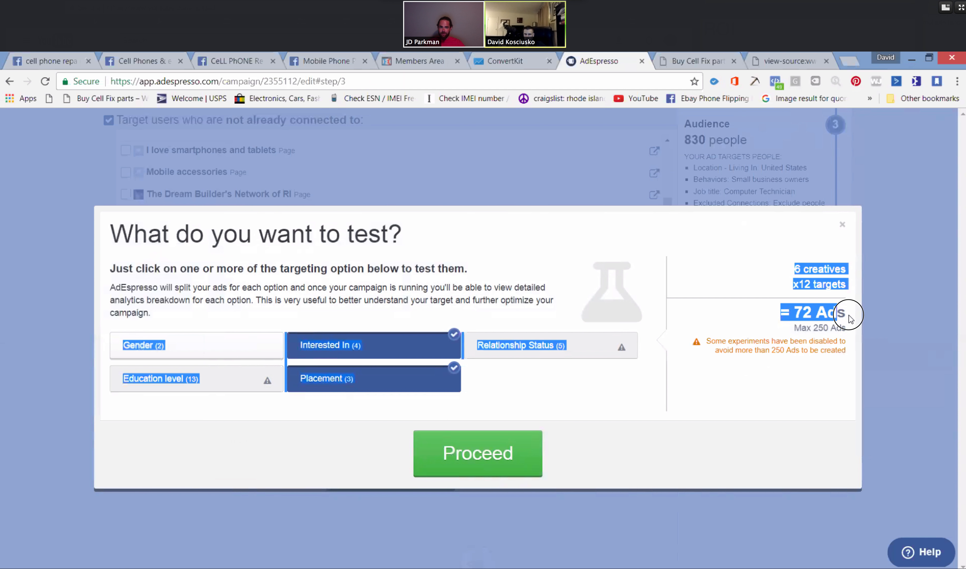
left_click(846, 316)
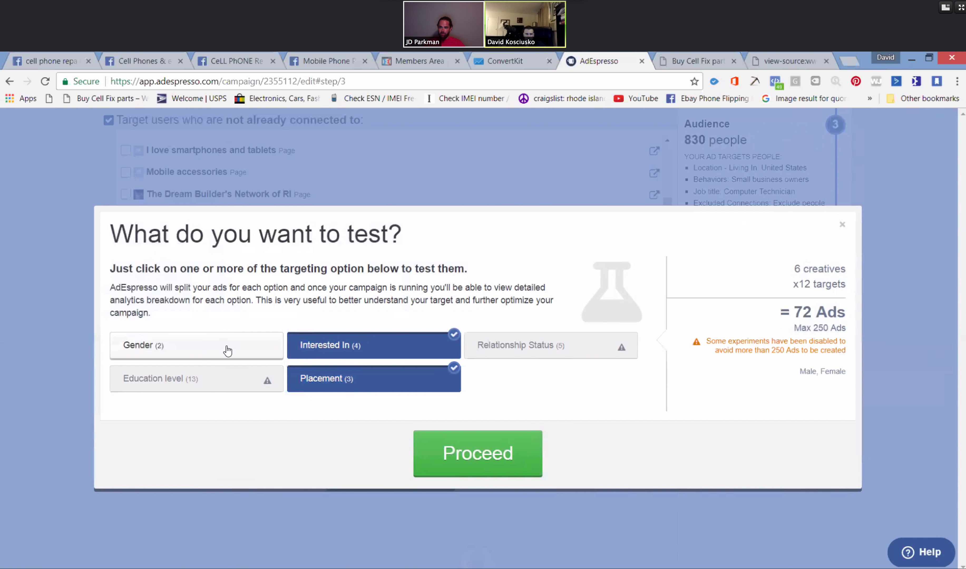
left_click(219, 350)
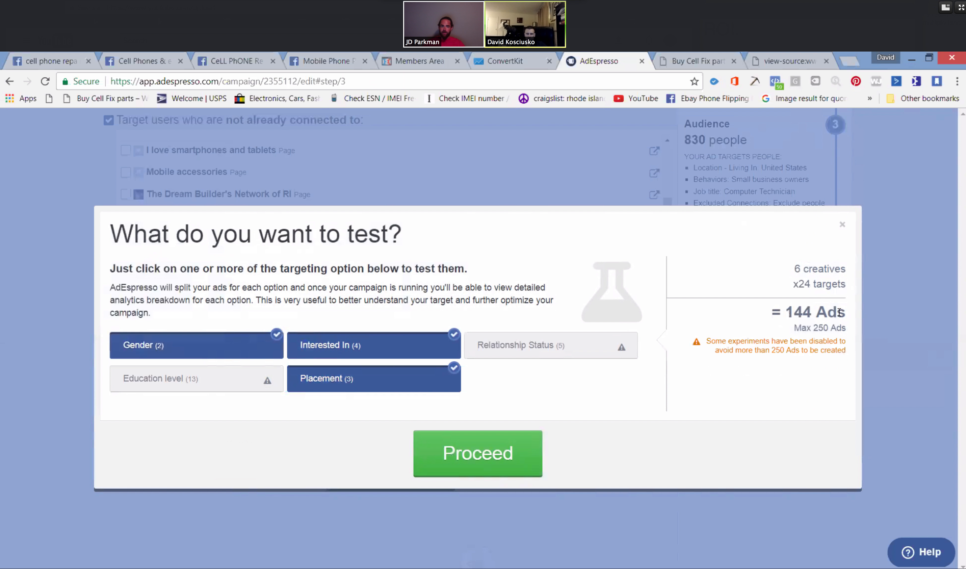
left_click_drag(837, 312, 786, 317)
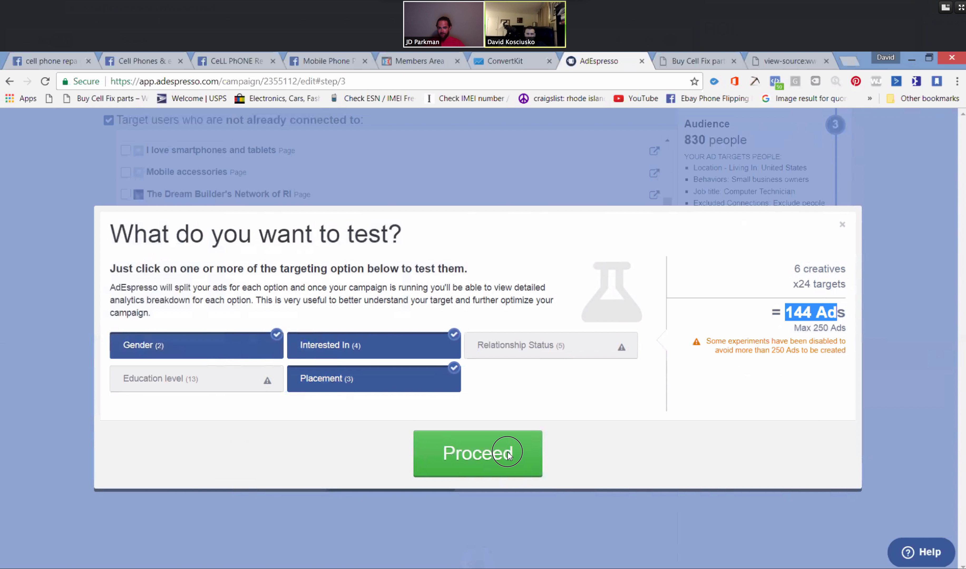
left_click(516, 436)
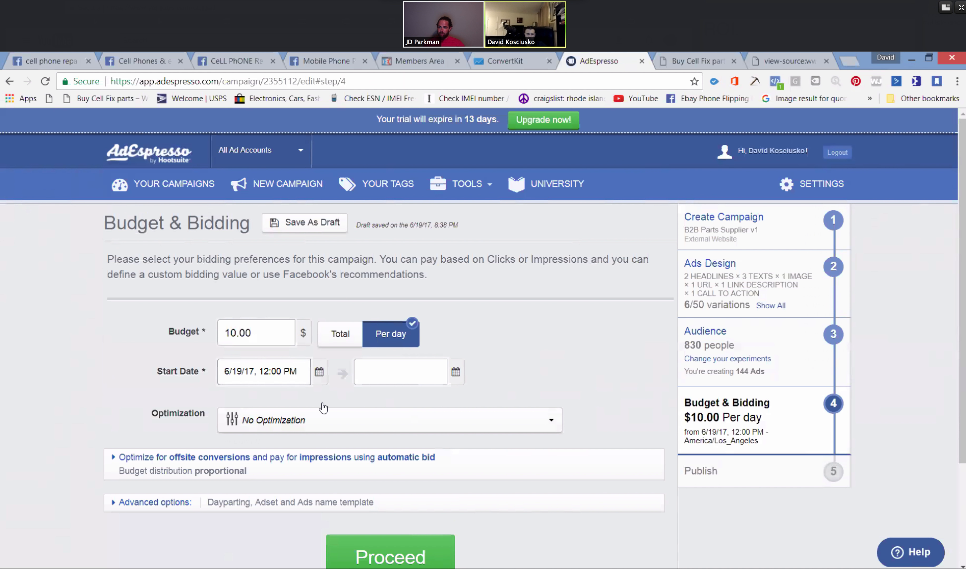
Set the campaign's start date to 6/20/17 at 12:01 AM.
left_click(237, 336)
left_click(320, 372)
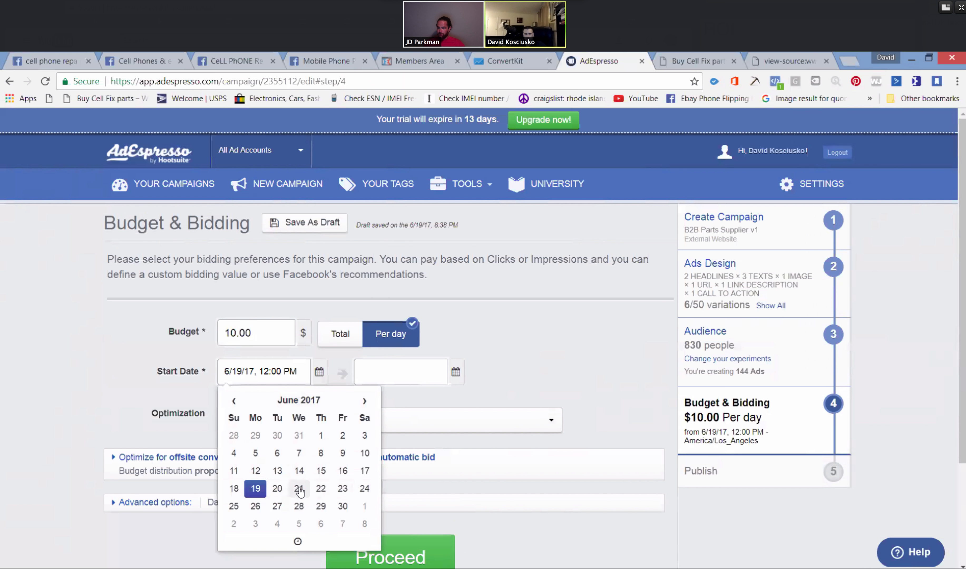
left_click(279, 490)
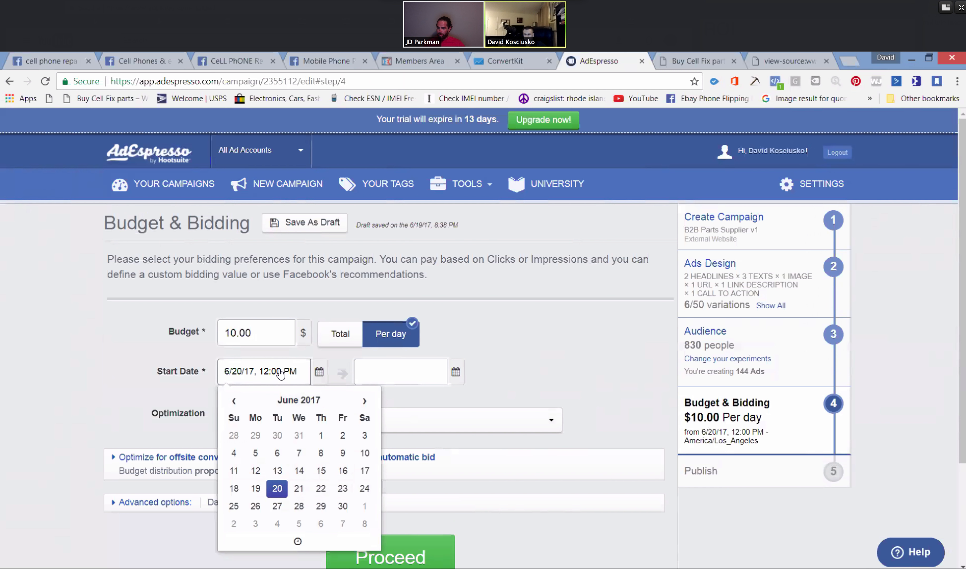
left_click(298, 542)
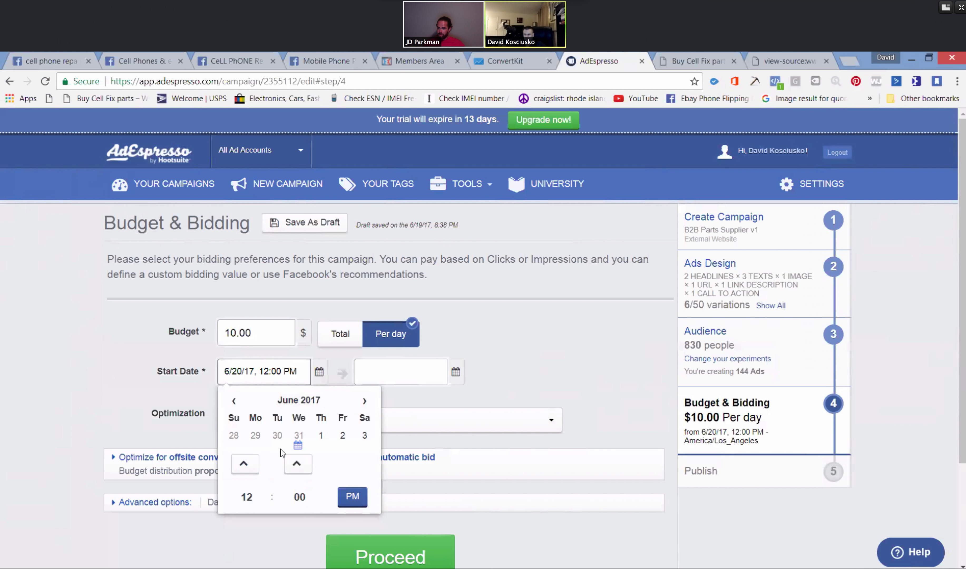
left_click(297, 414)
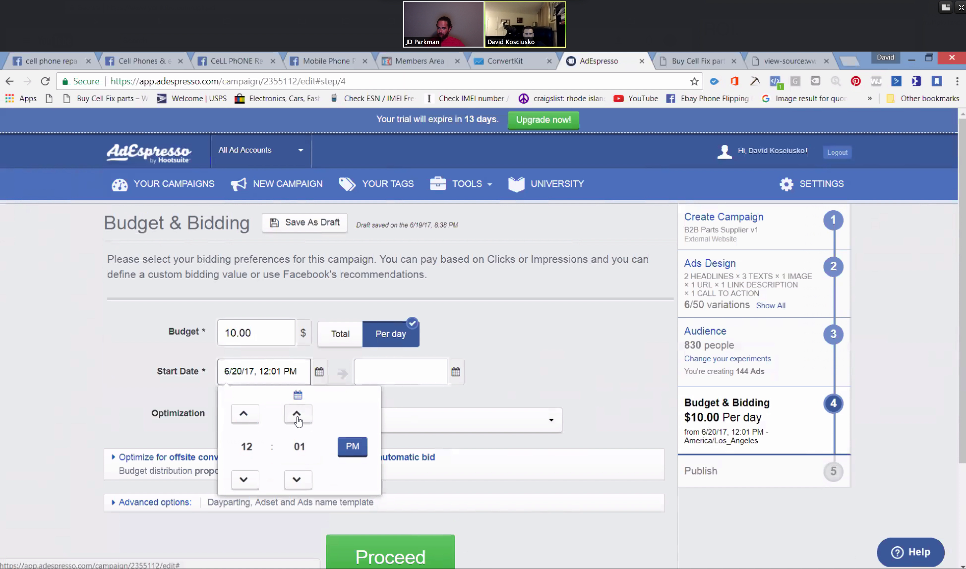
left_click(354, 447)
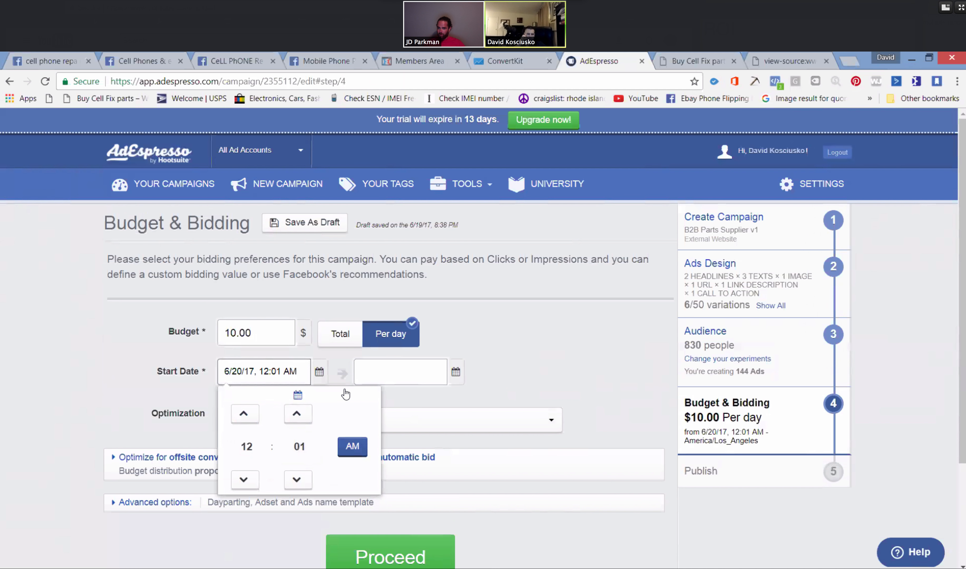
left_click(494, 329)
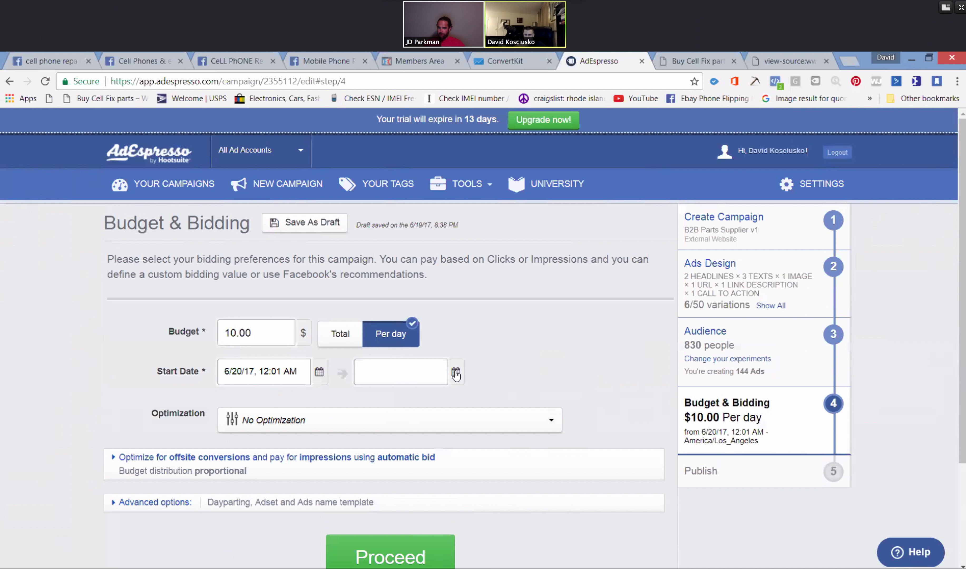
left_click(307, 373)
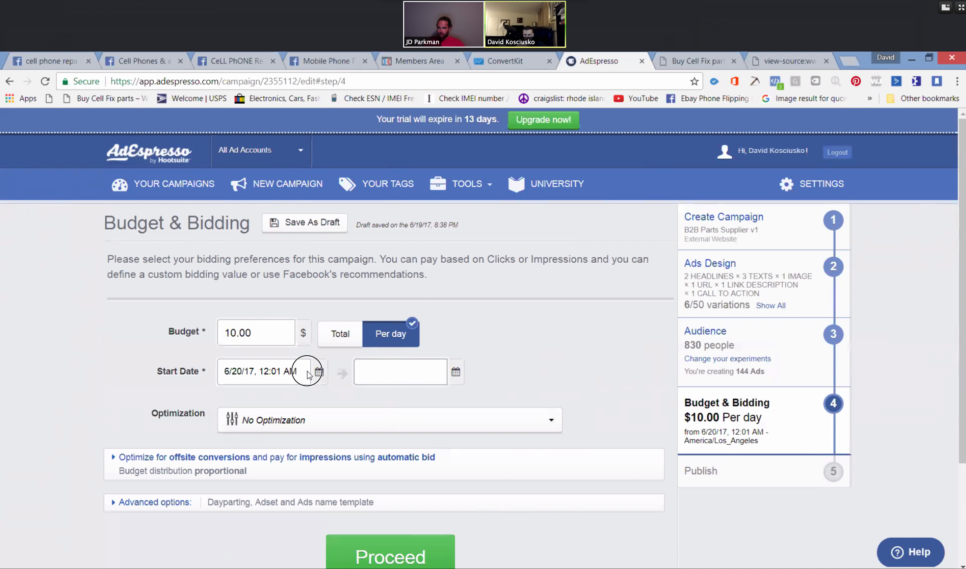
left_click(496, 351)
left_click(456, 371)
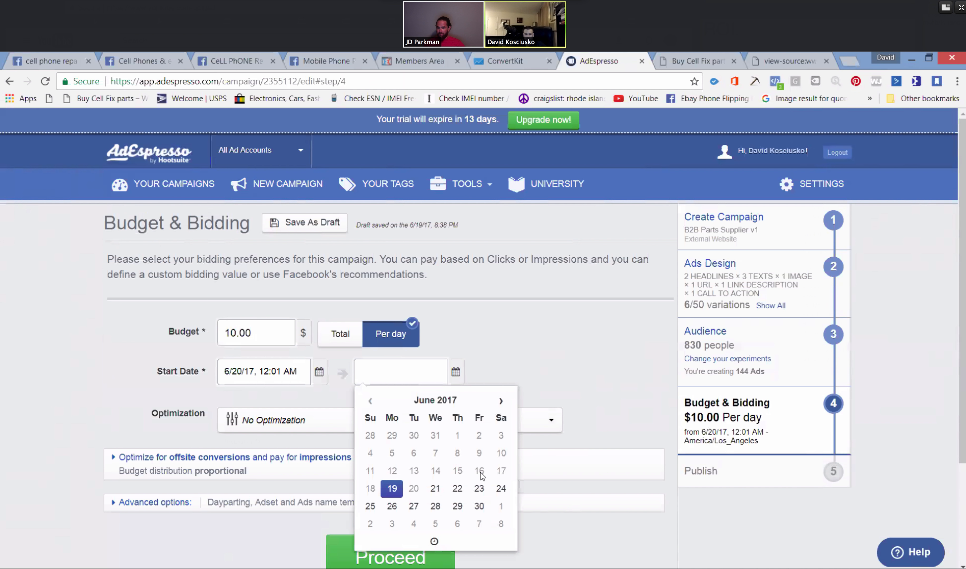
left_click(572, 360)
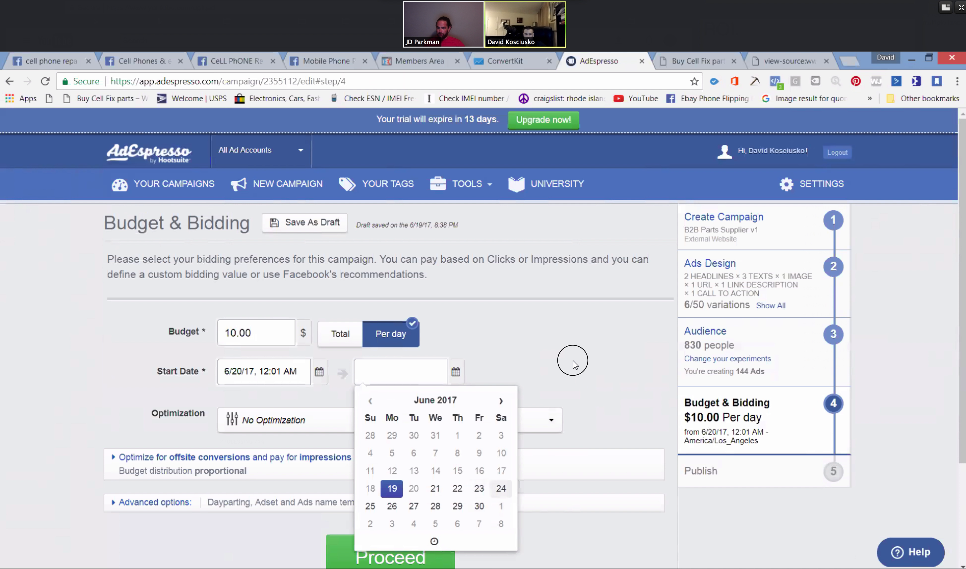
Leave the campaign's end date empty and set its optimization to Automatic Optimization.
left_click(380, 425)
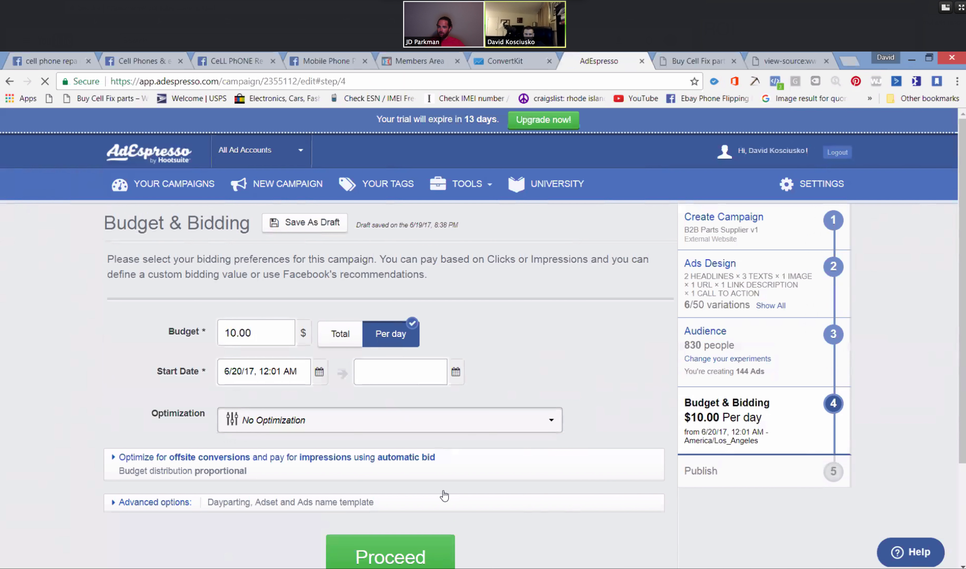
scroll(567, 352, "down", 2)
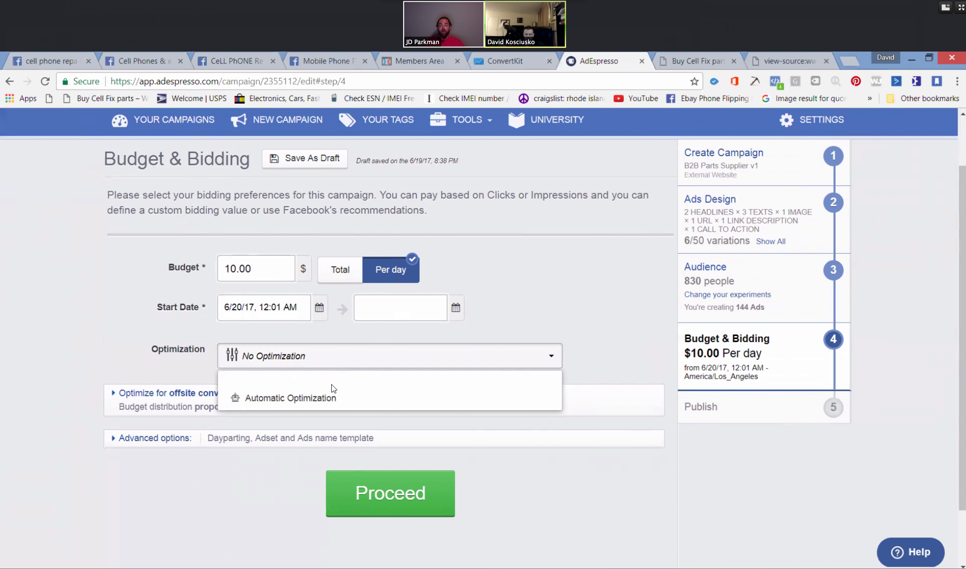
left_click(343, 401)
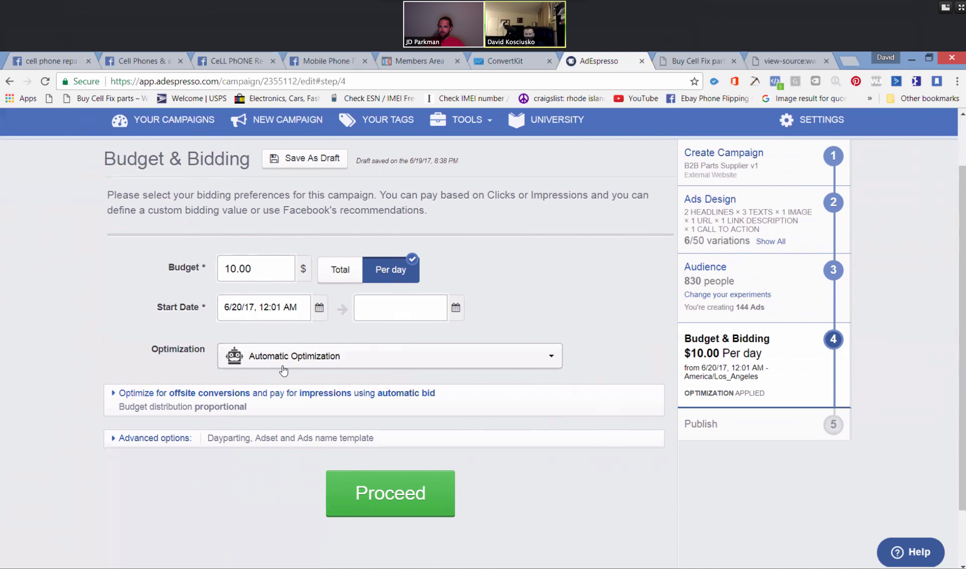
left_click_drag(254, 270, 209, 268)
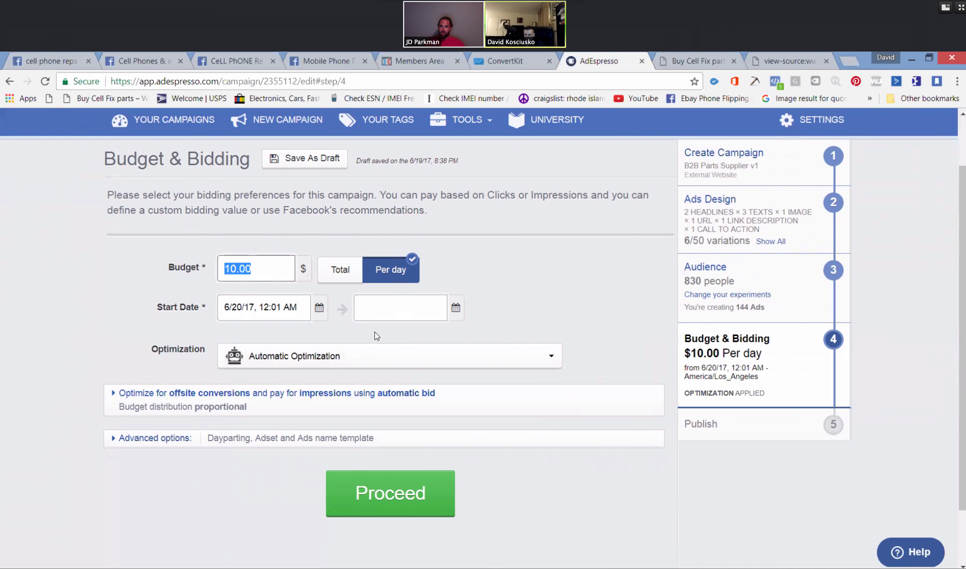
Set the campaign's bidding to optimize for Impressions instead of offsite conversions, keeping the automatic bid.
left_click(113, 394)
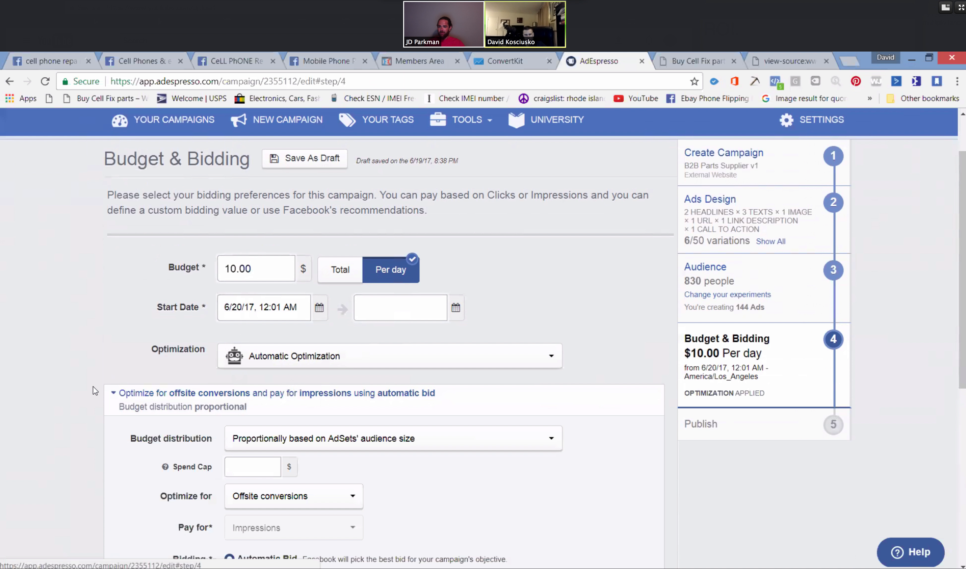
scroll(93, 391, "down", 2)
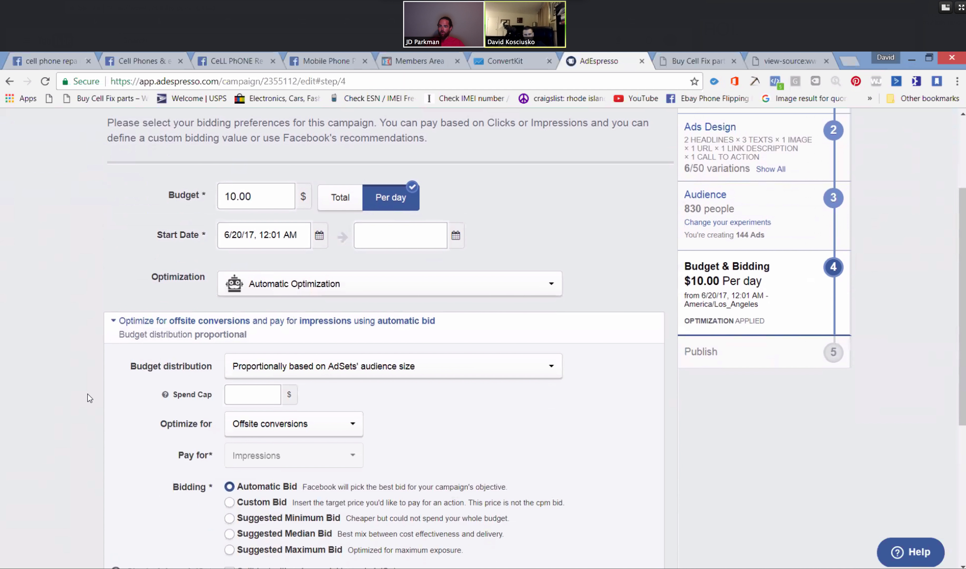
scroll(92, 391, "down", 3)
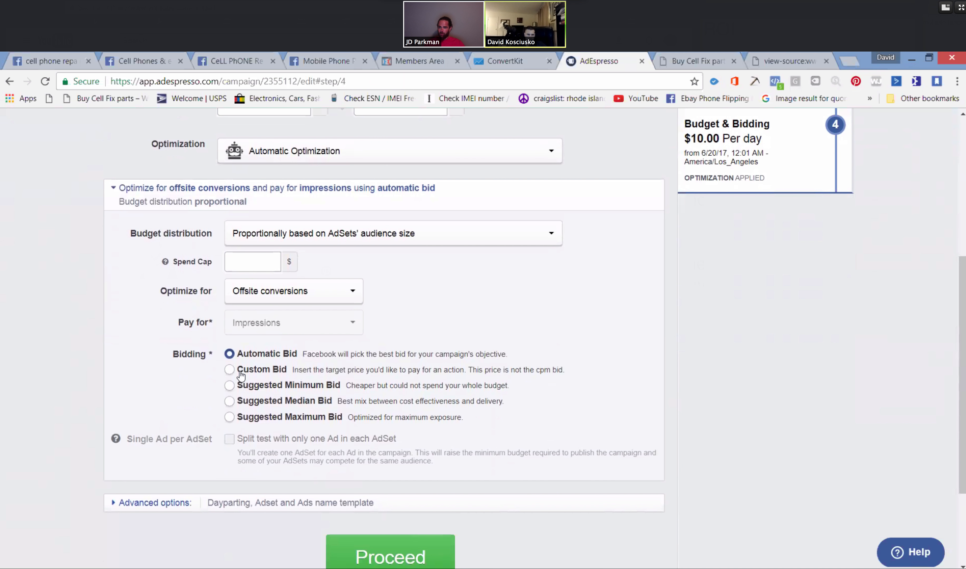
left_click(349, 292)
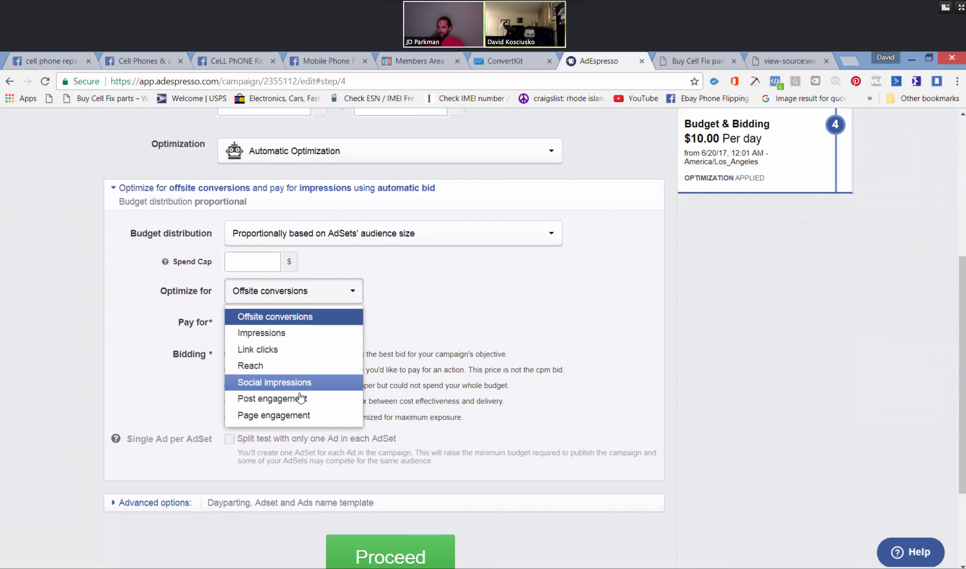
left_click(284, 335)
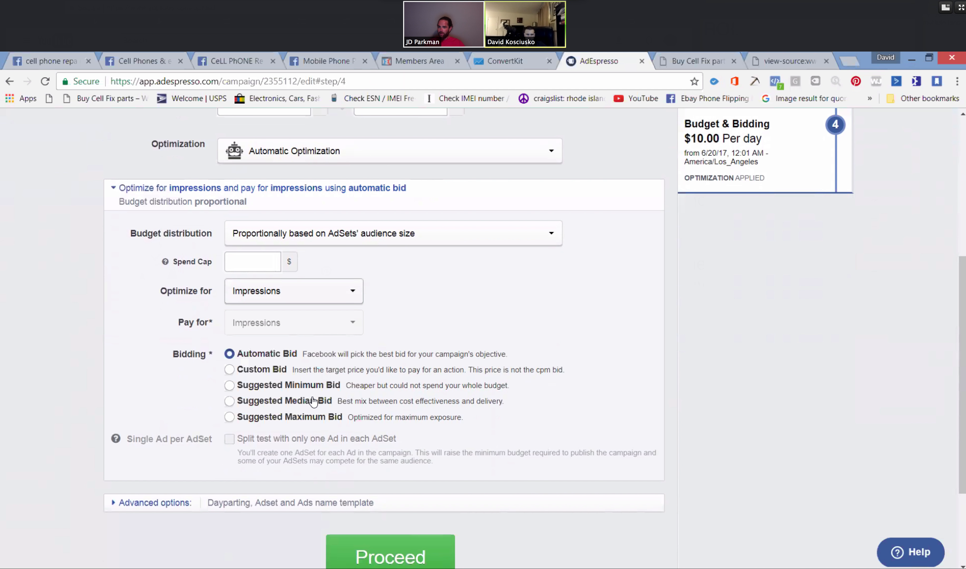
scroll(274, 430, "up", 4)
scroll(105, 464, "down", 4)
Show the advanced options and schedule all hours of Monday in the dayparting grid.
scroll(104, 460, "down", 1)
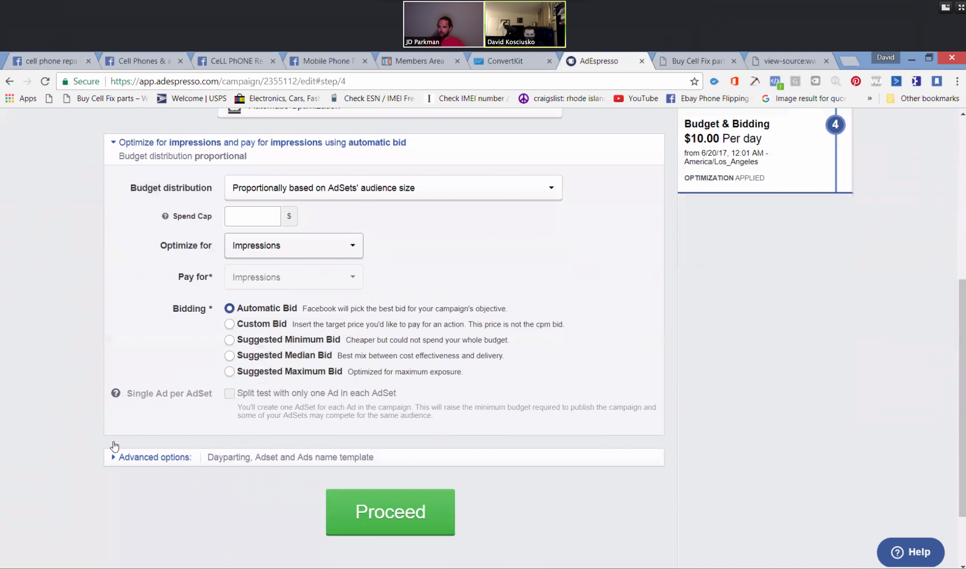
left_click(114, 457)
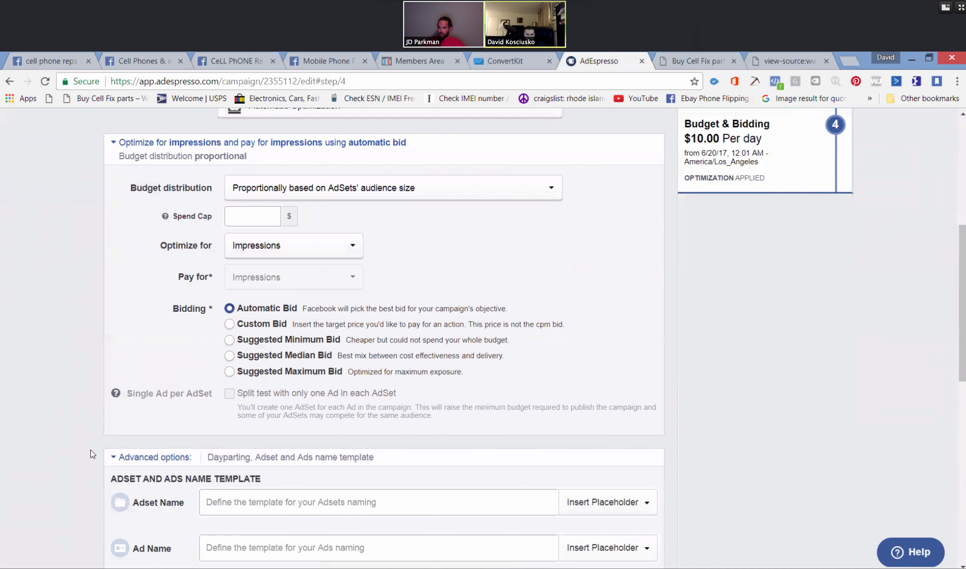
scroll(91, 452, "down", 3)
scroll(84, 431, "down", 6)
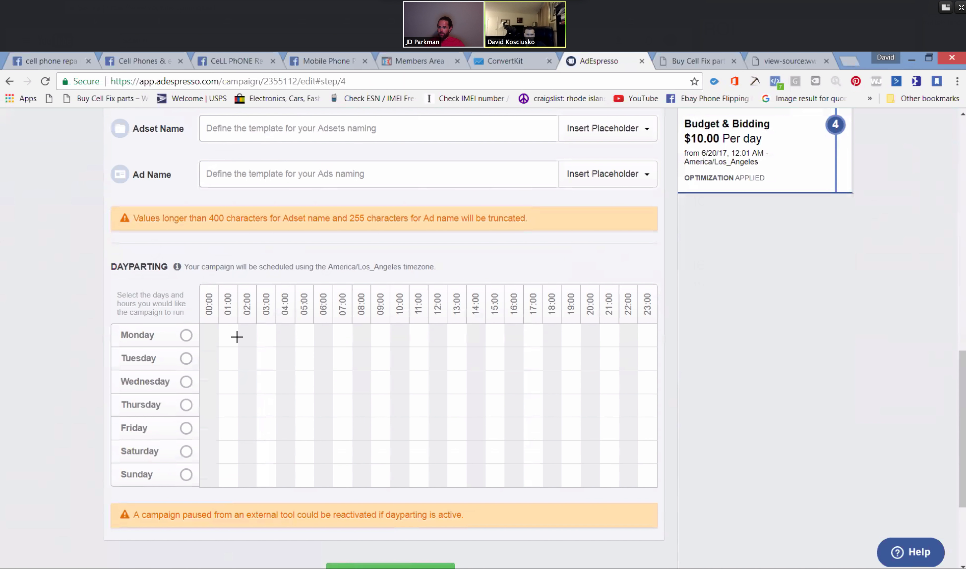
left_click(185, 335)
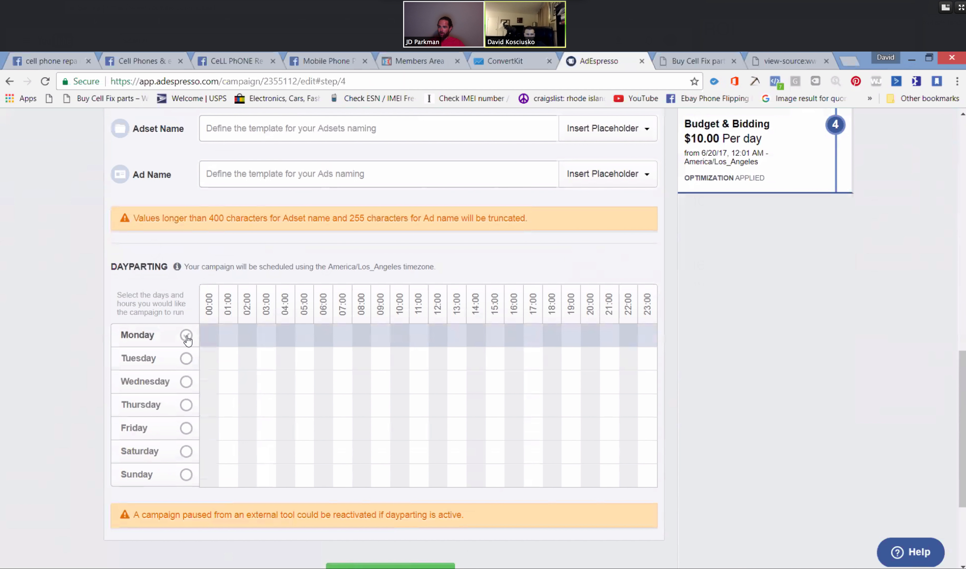
Try excluding single hours such as 02:00, 10:00, 11:00, 15:00 and 21:00 from Monday's dayparting, and restore the full day.
left_click(245, 335)
left_click(402, 335)
left_click(419, 335)
left_click(496, 335)
left_click(609, 335)
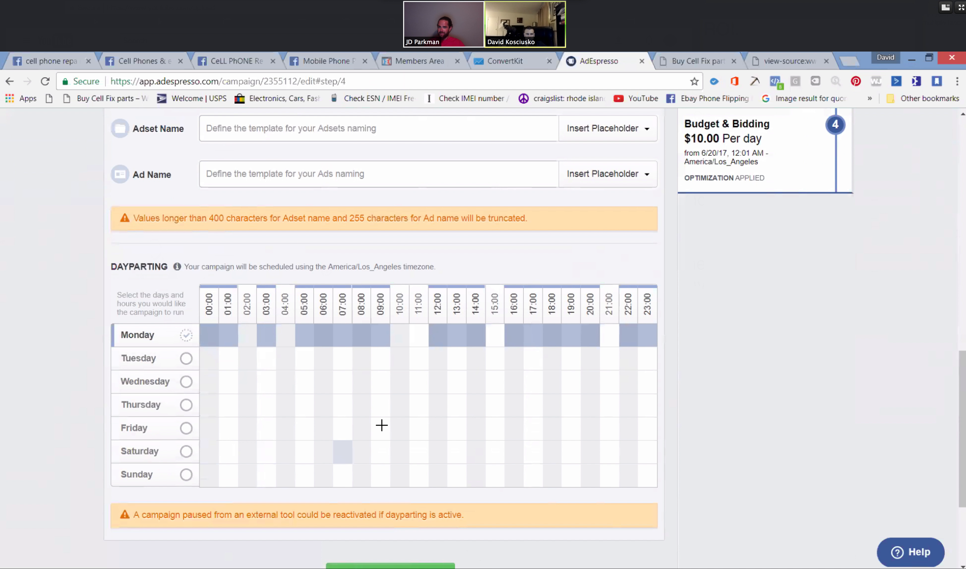
left_click(187, 335)
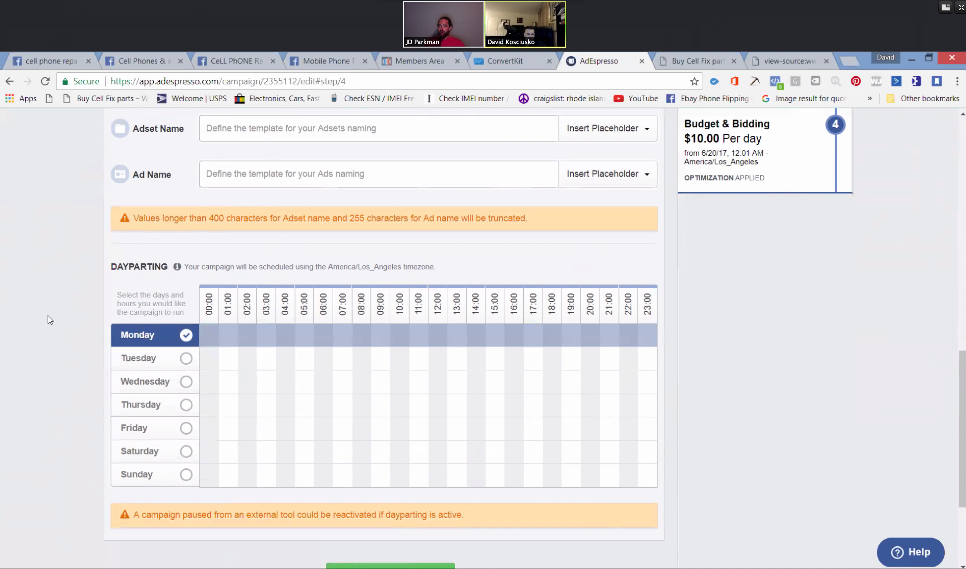
Collapse the advanced and bidding option sections and save the campaign as a draft.
scroll(98, 287, "up", 4)
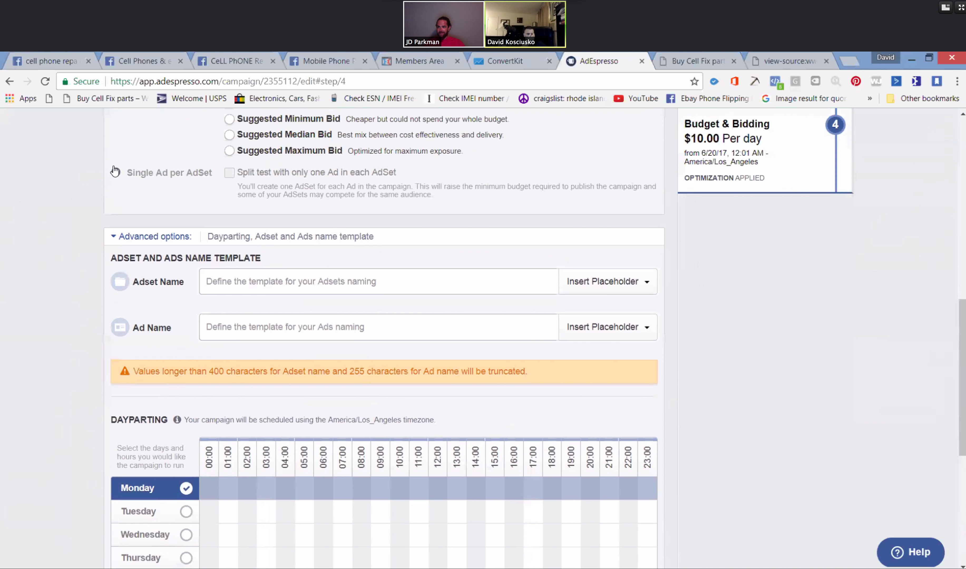
left_click(113, 237)
scroll(98, 403, "up", 5)
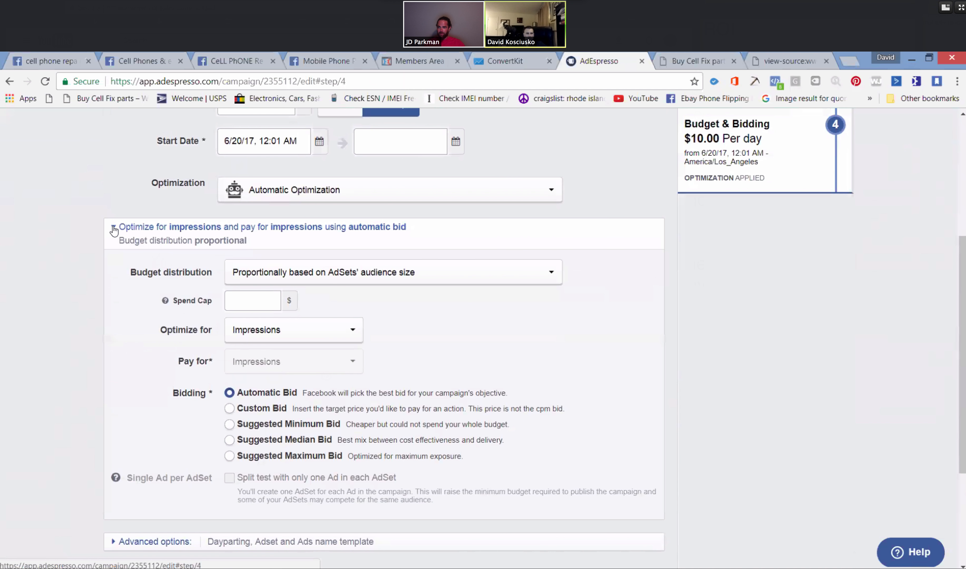
left_click(114, 231)
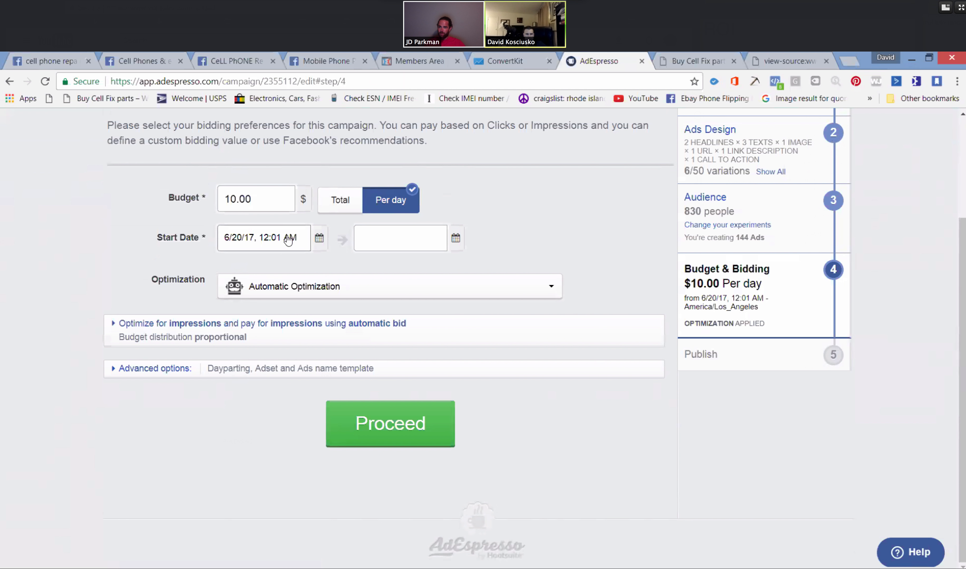
scroll(330, 418, "up", 3)
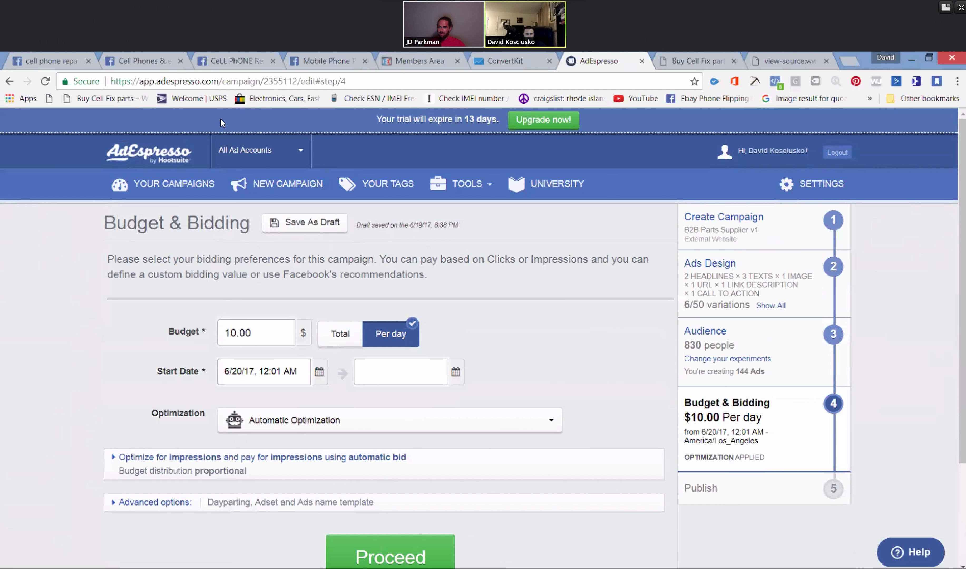
left_click(309, 222)
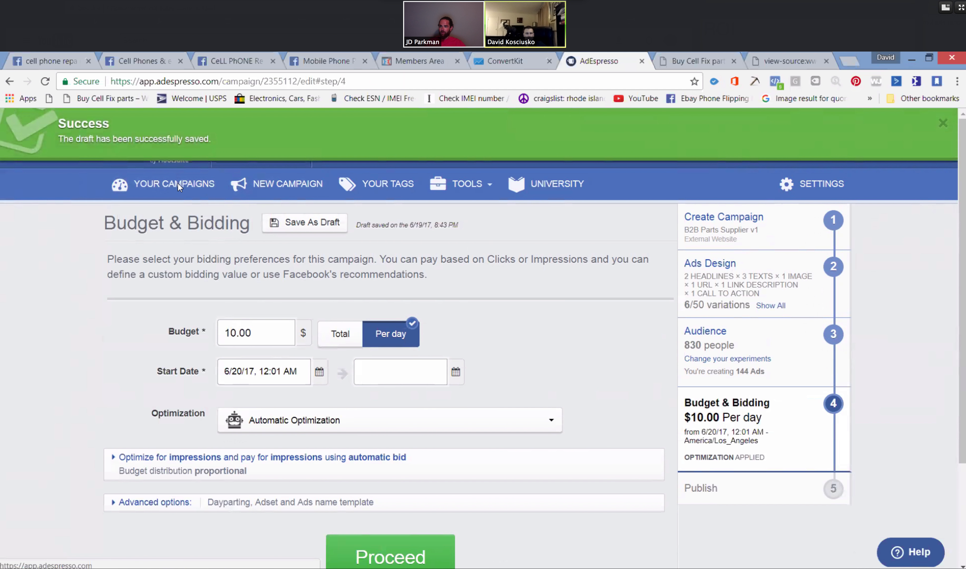
Try to proceed with the current budget settings, and set the daily budget to $24.00.
scroll(479, 499, "down", 3)
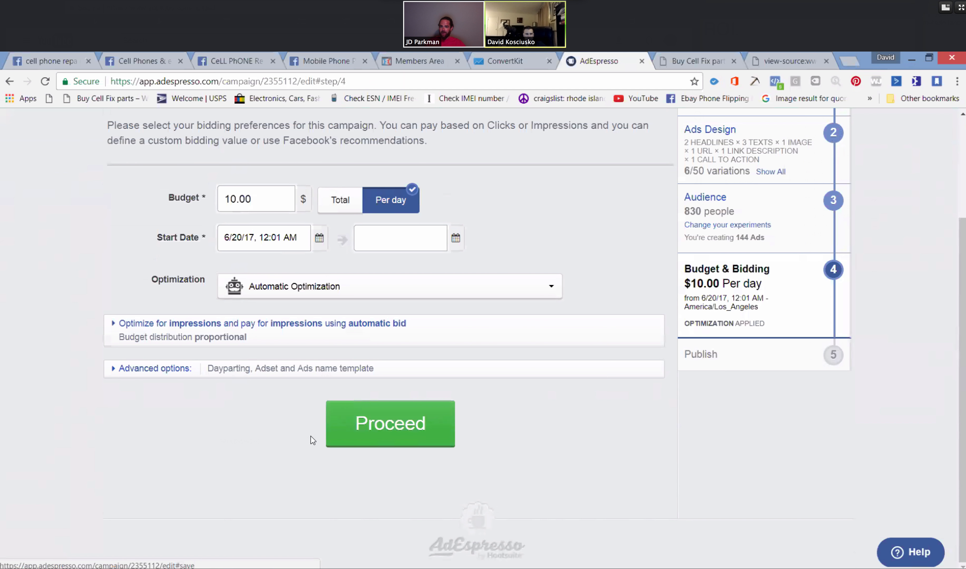
left_click(420, 435)
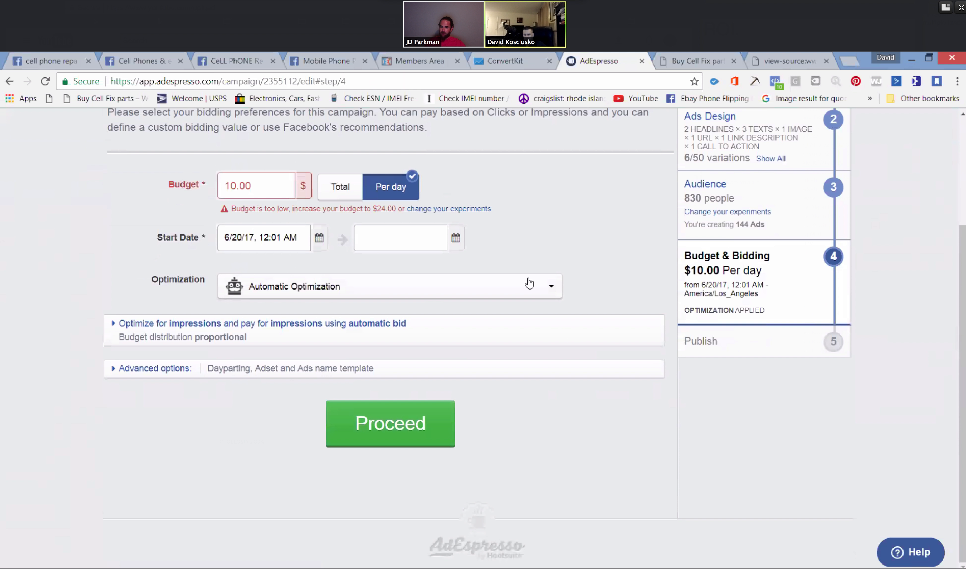
left_click_drag(392, 209, 371, 209)
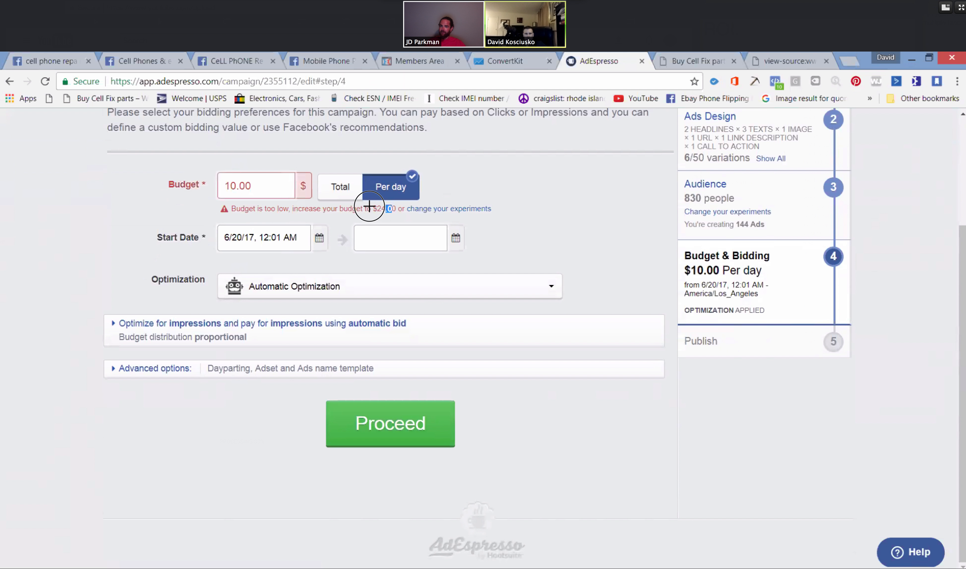
left_click(232, 186)
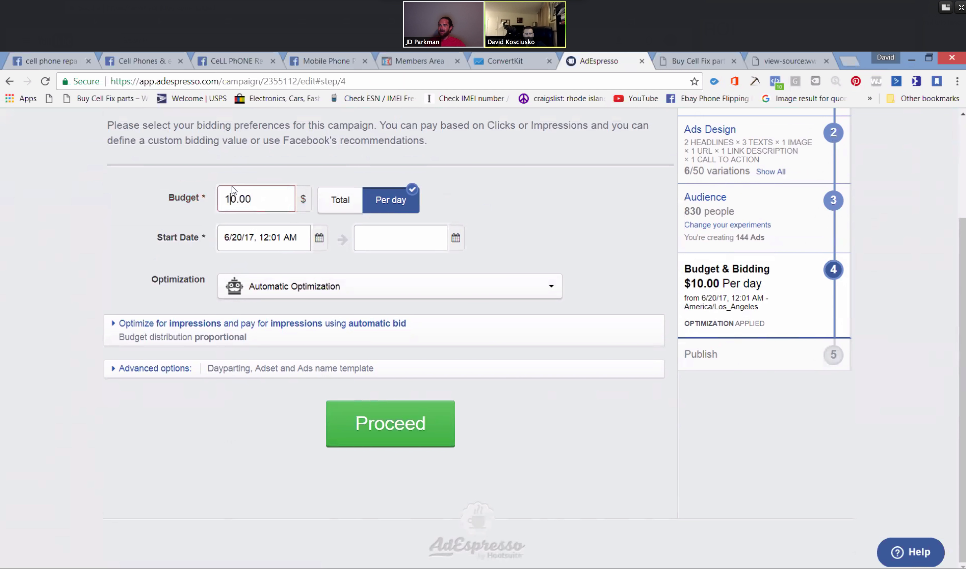
left_click_drag(217, 199, 234, 200)
type("24")
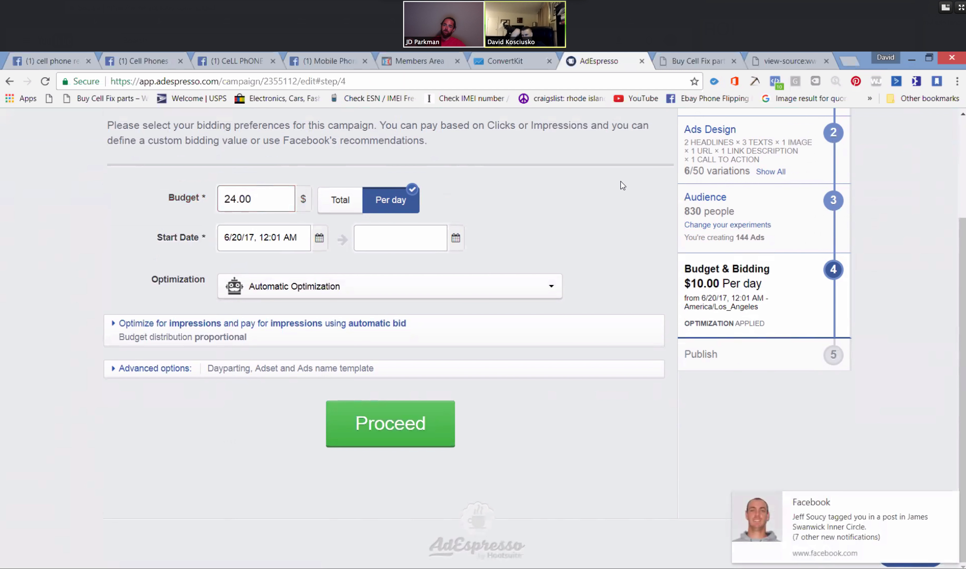
Proceed to the campaign's Publish stage and save the campaign as a draft there.
left_click(385, 416)
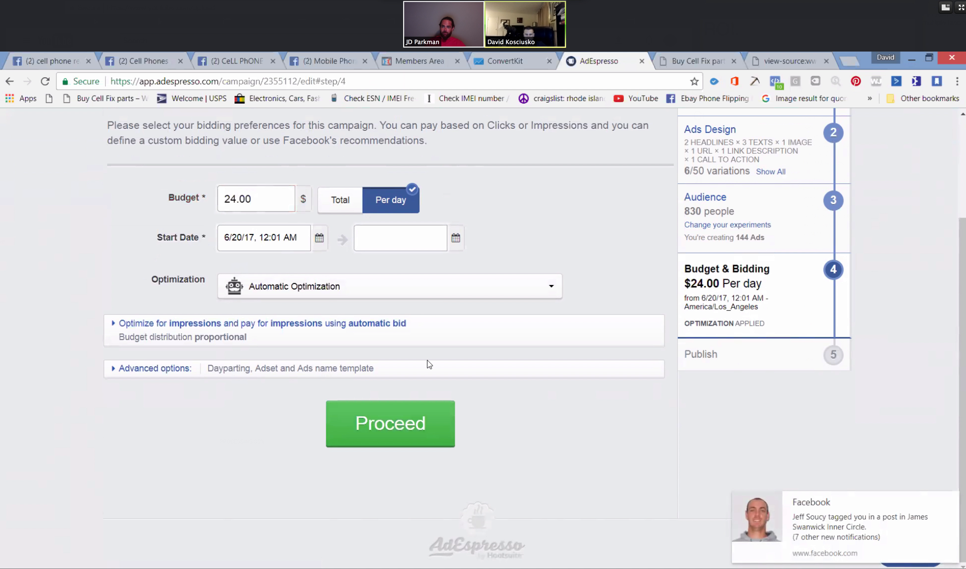
left_click(403, 425)
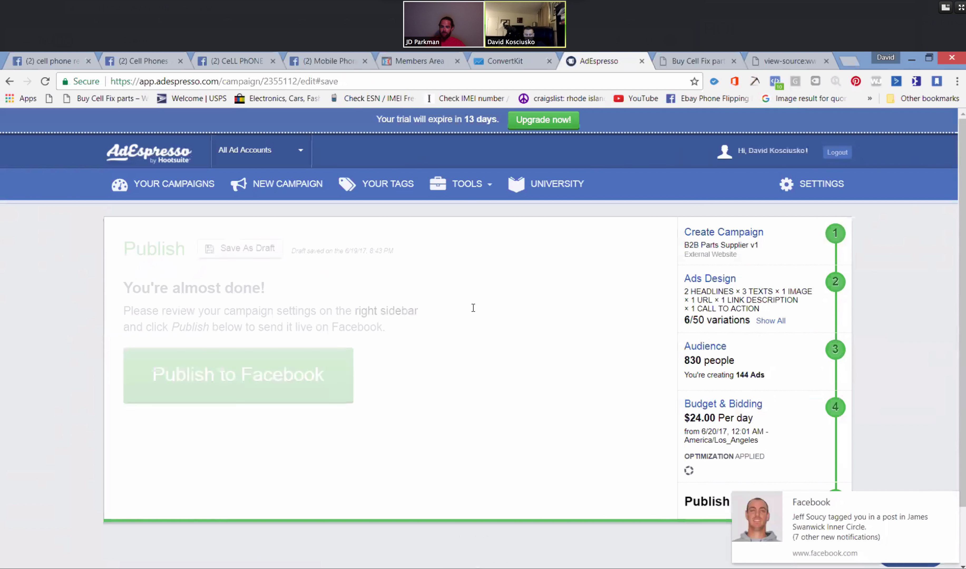
left_click(241, 252)
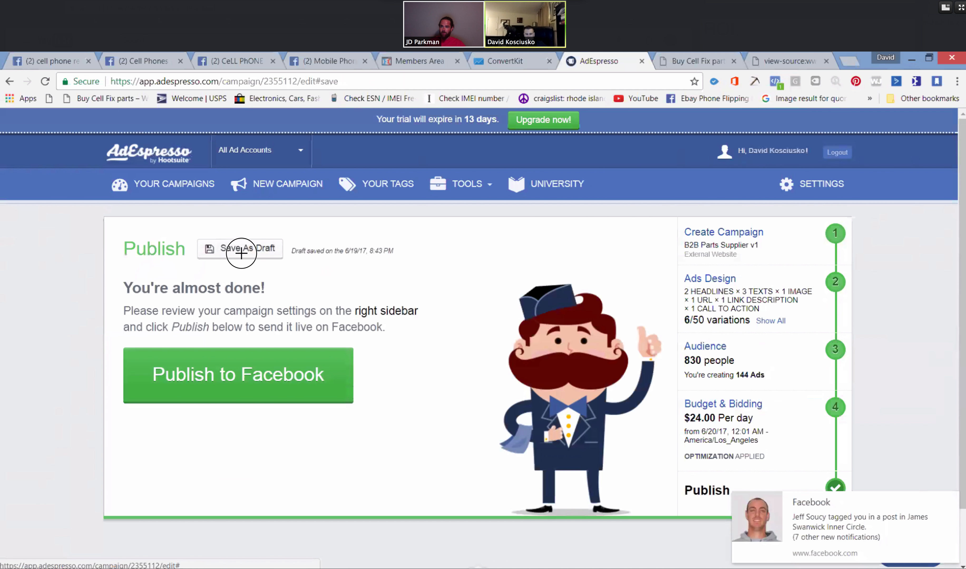